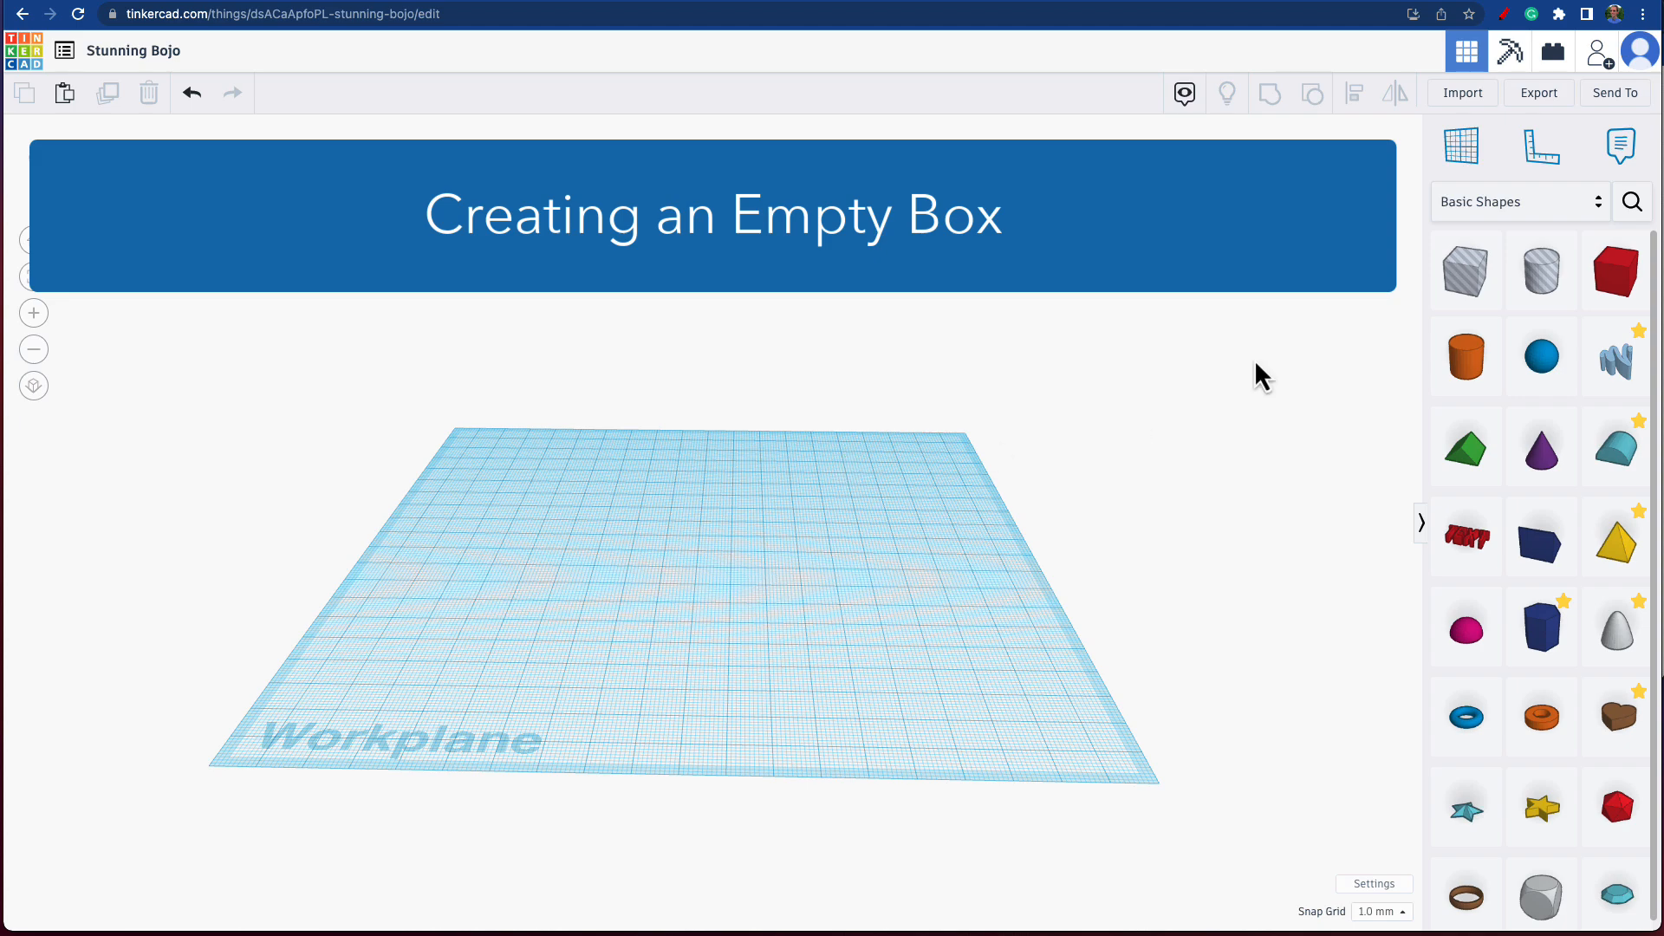
Step: Place a solid red box on the workplane and check its base dimensions and height
{"action": "left_click_drag", "start_coordinate": [1025, 371], "coordinate": [657, 544]}
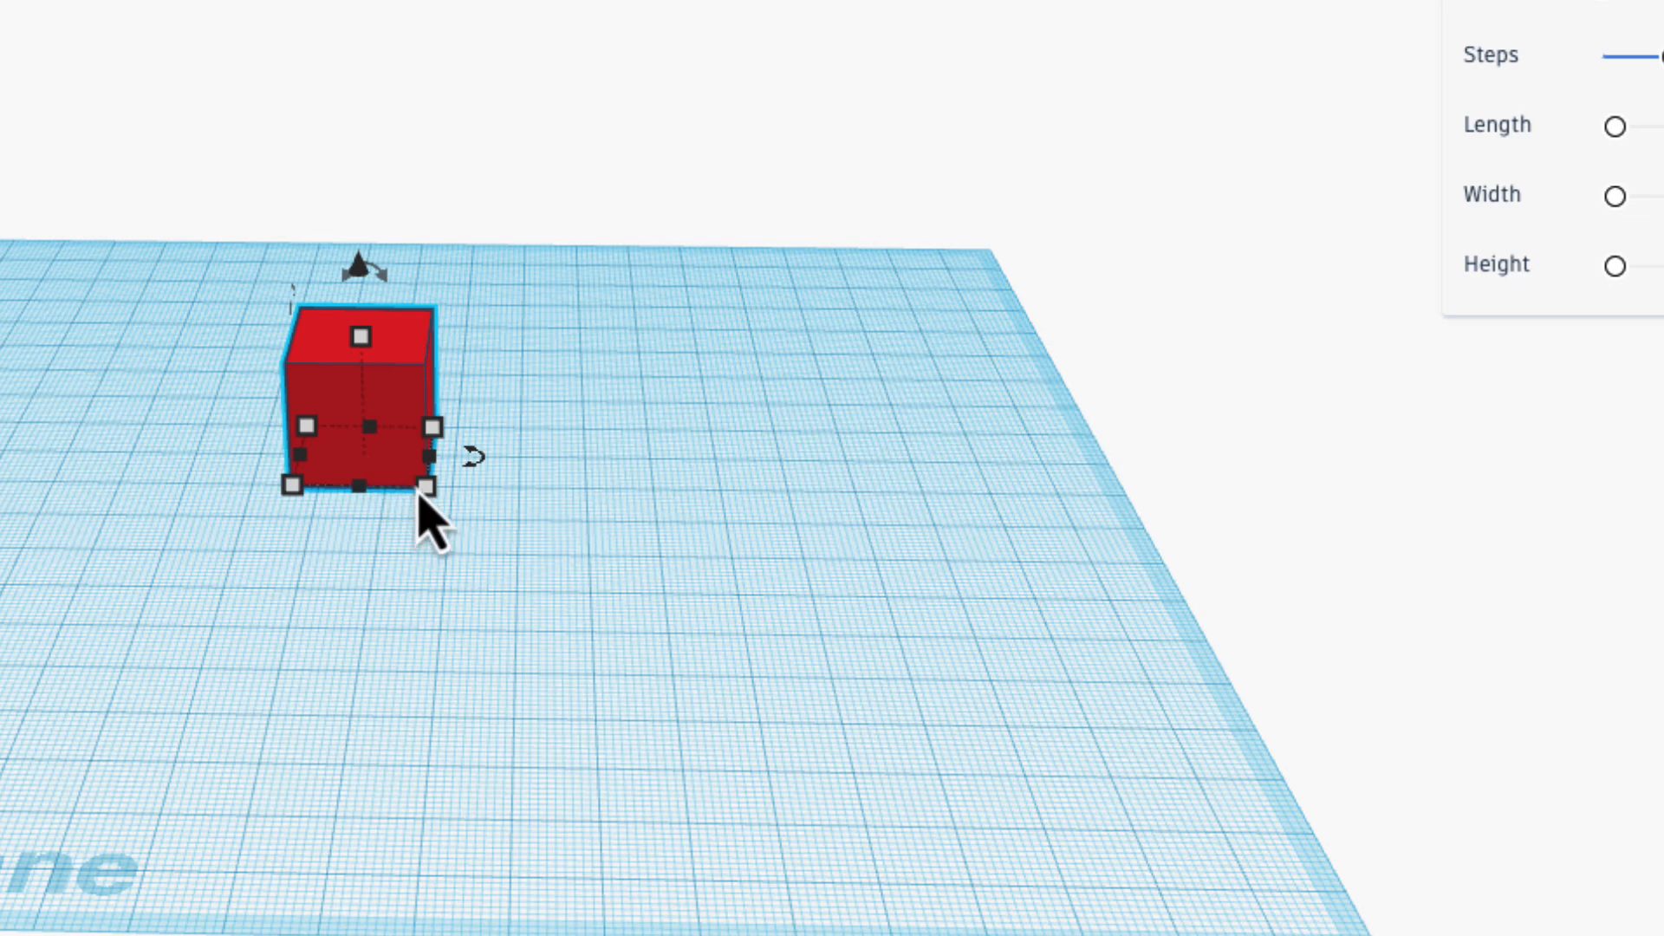
{"action": "mouse_move", "coordinate": [430, 505]}
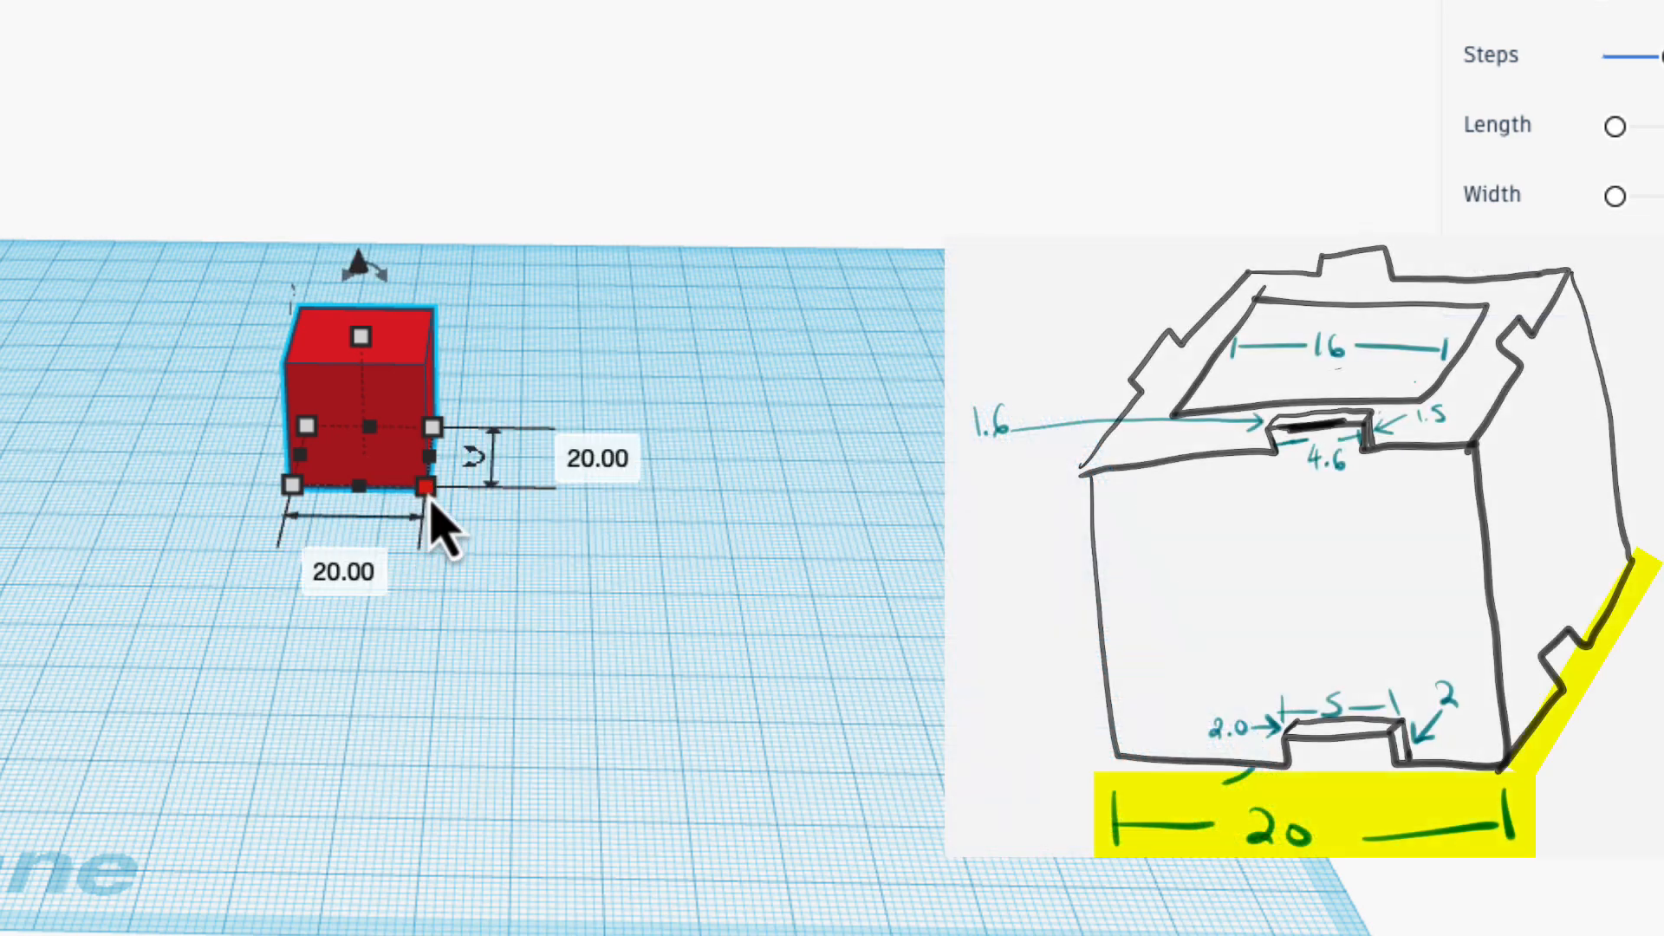
{"action": "mouse_move", "coordinate": [364, 339]}
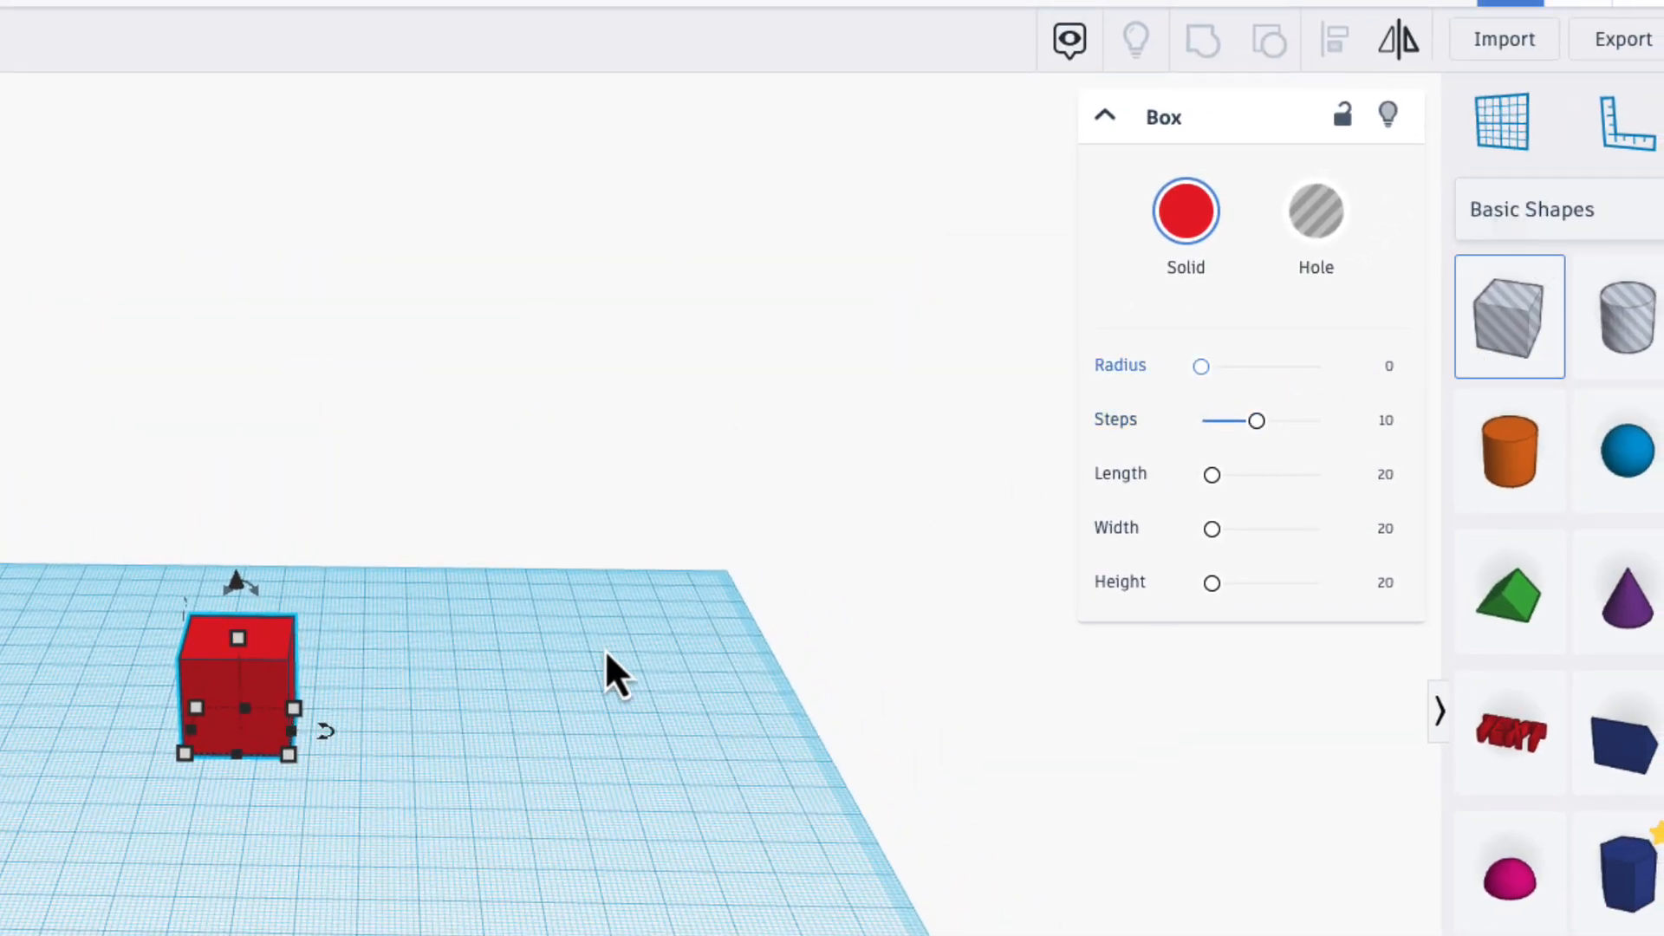
Step: Place a box hole beside the solid red box and set its footprint to 16 mm by 16 mm
{"action": "left_click", "coordinate": [461, 721]}
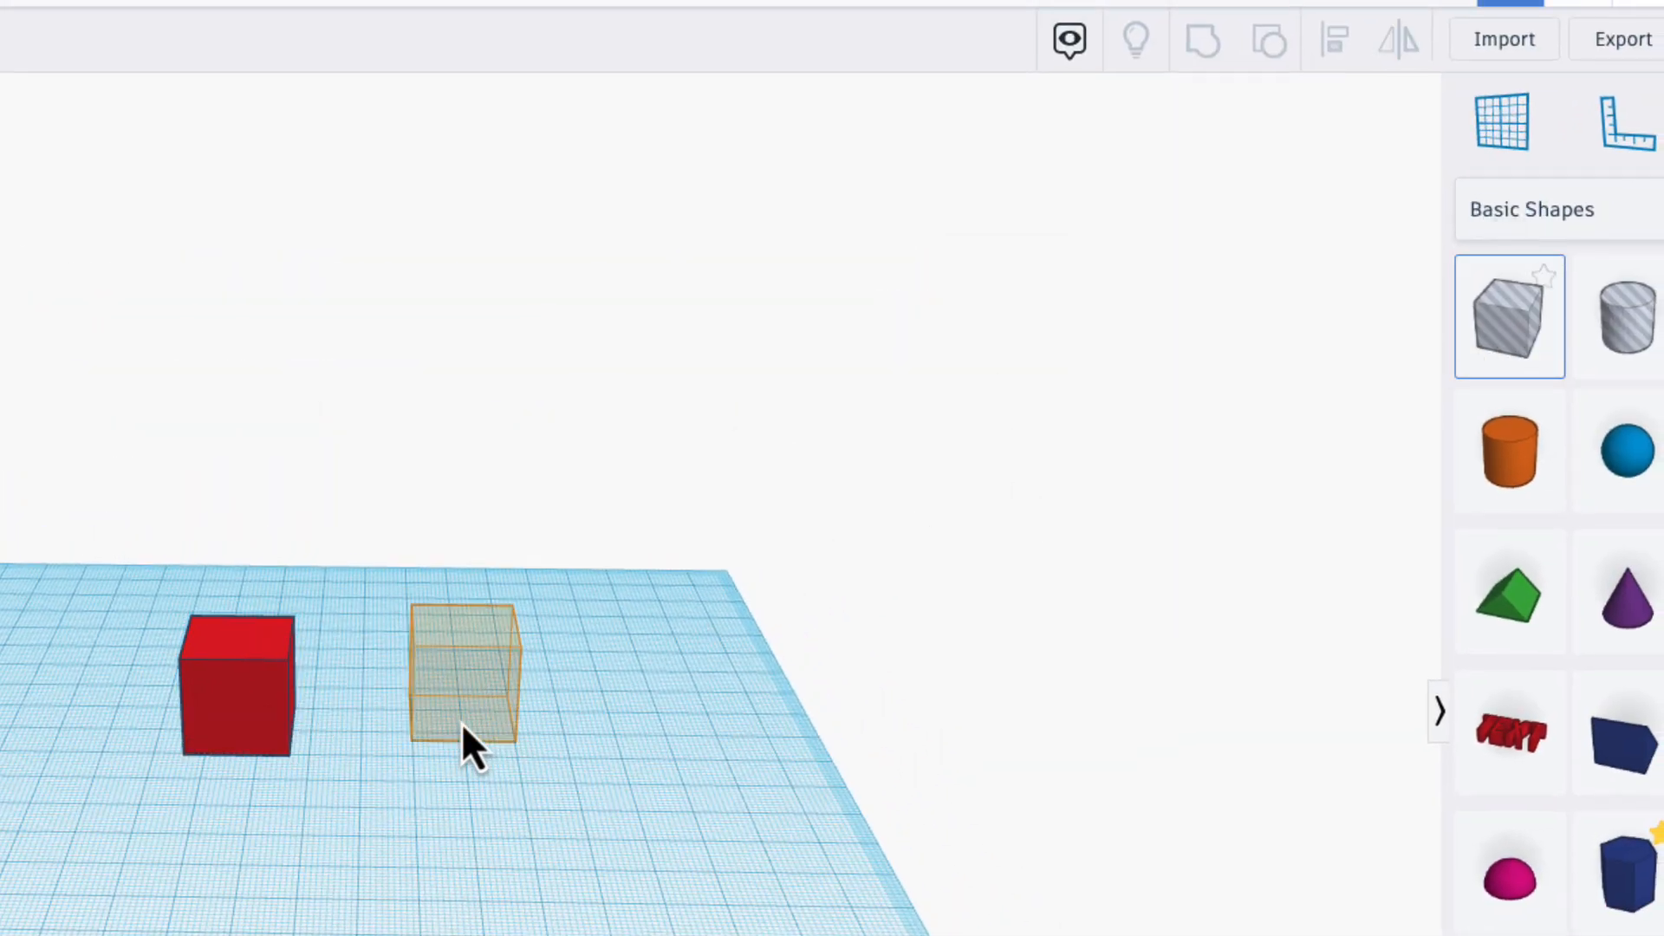
{"action": "left_click", "coordinate": [518, 737]}
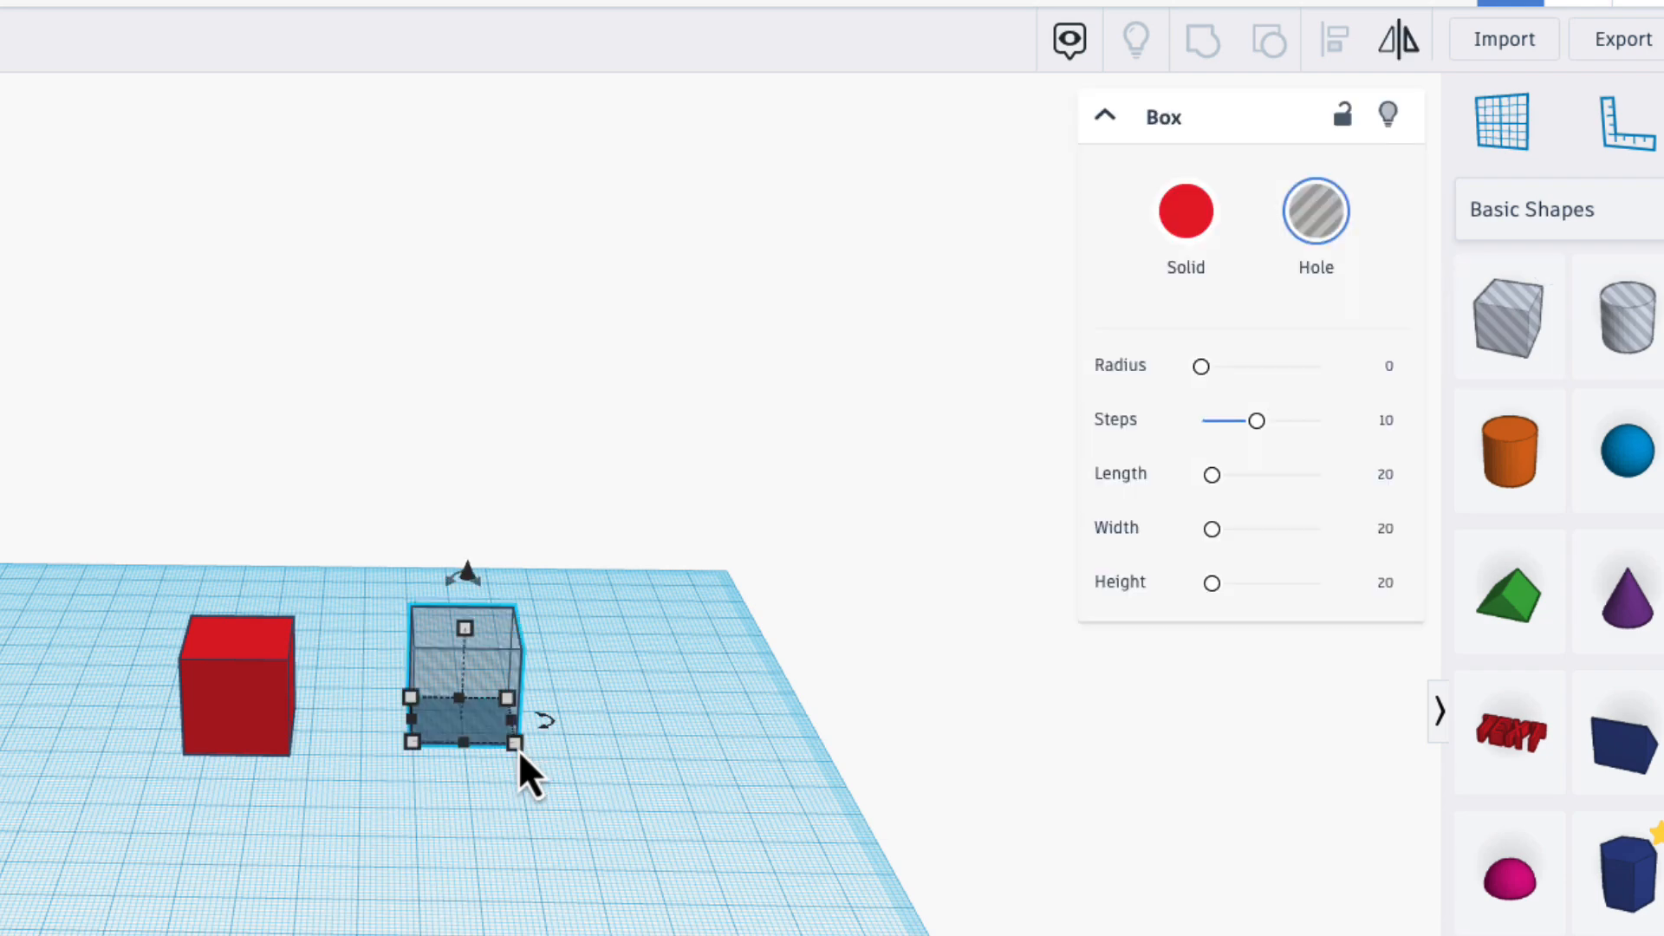
{"action": "mouse_move", "coordinate": [518, 751]}
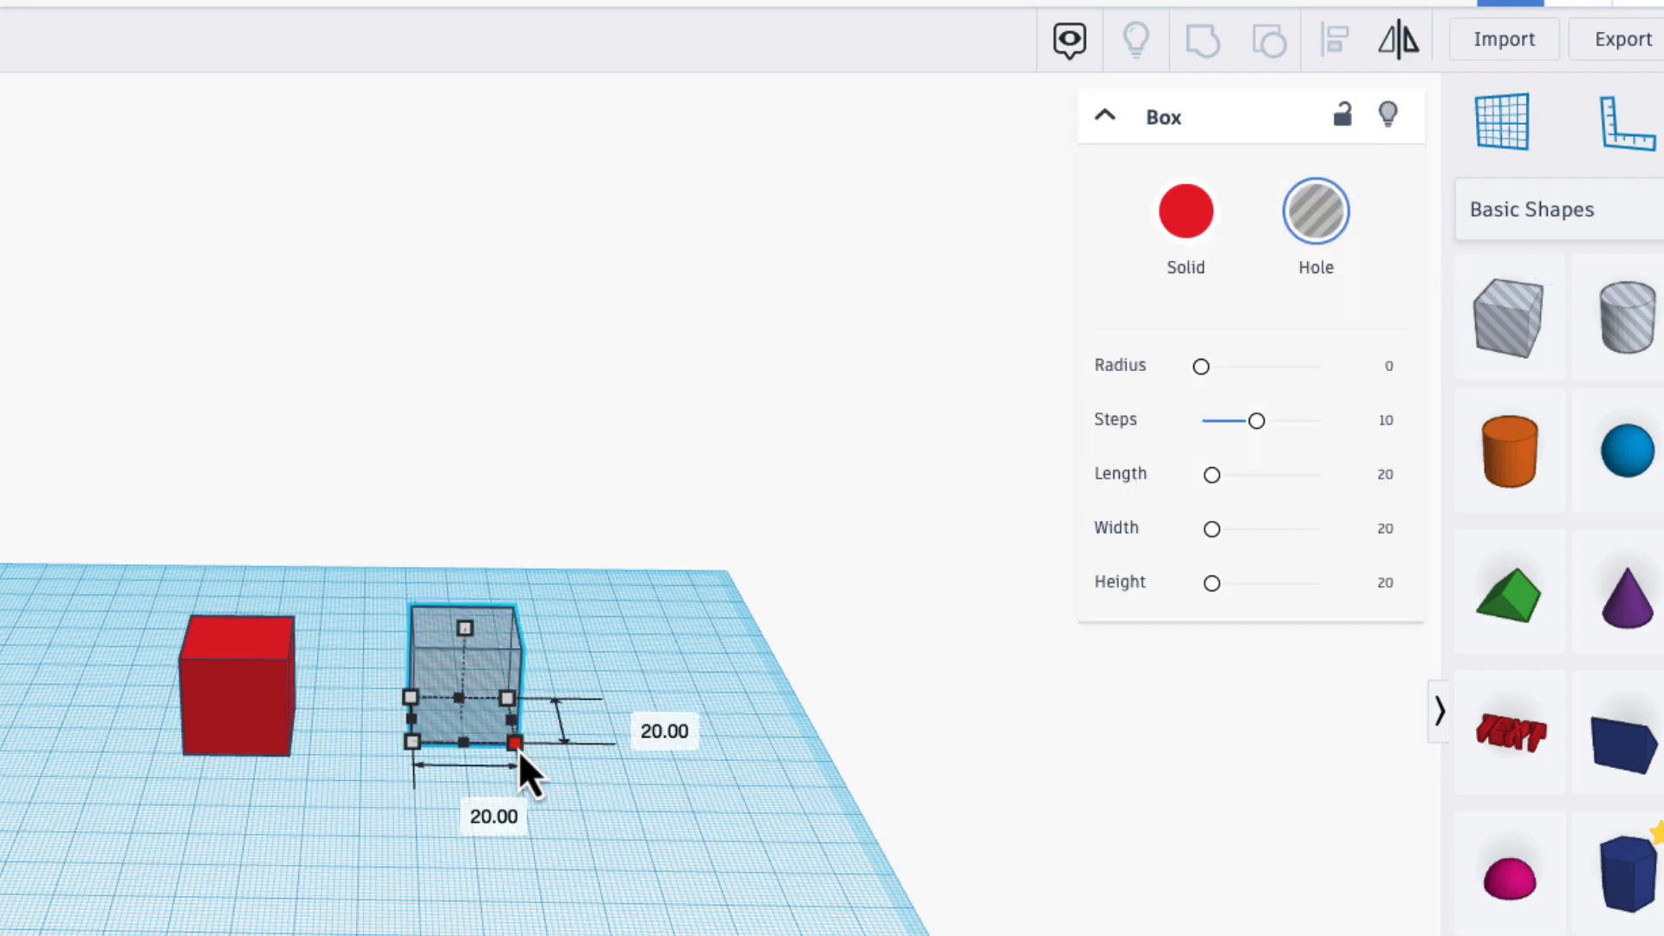
{"action": "left_click", "coordinate": [466, 807]}
{"action": "type", "text": "1"}
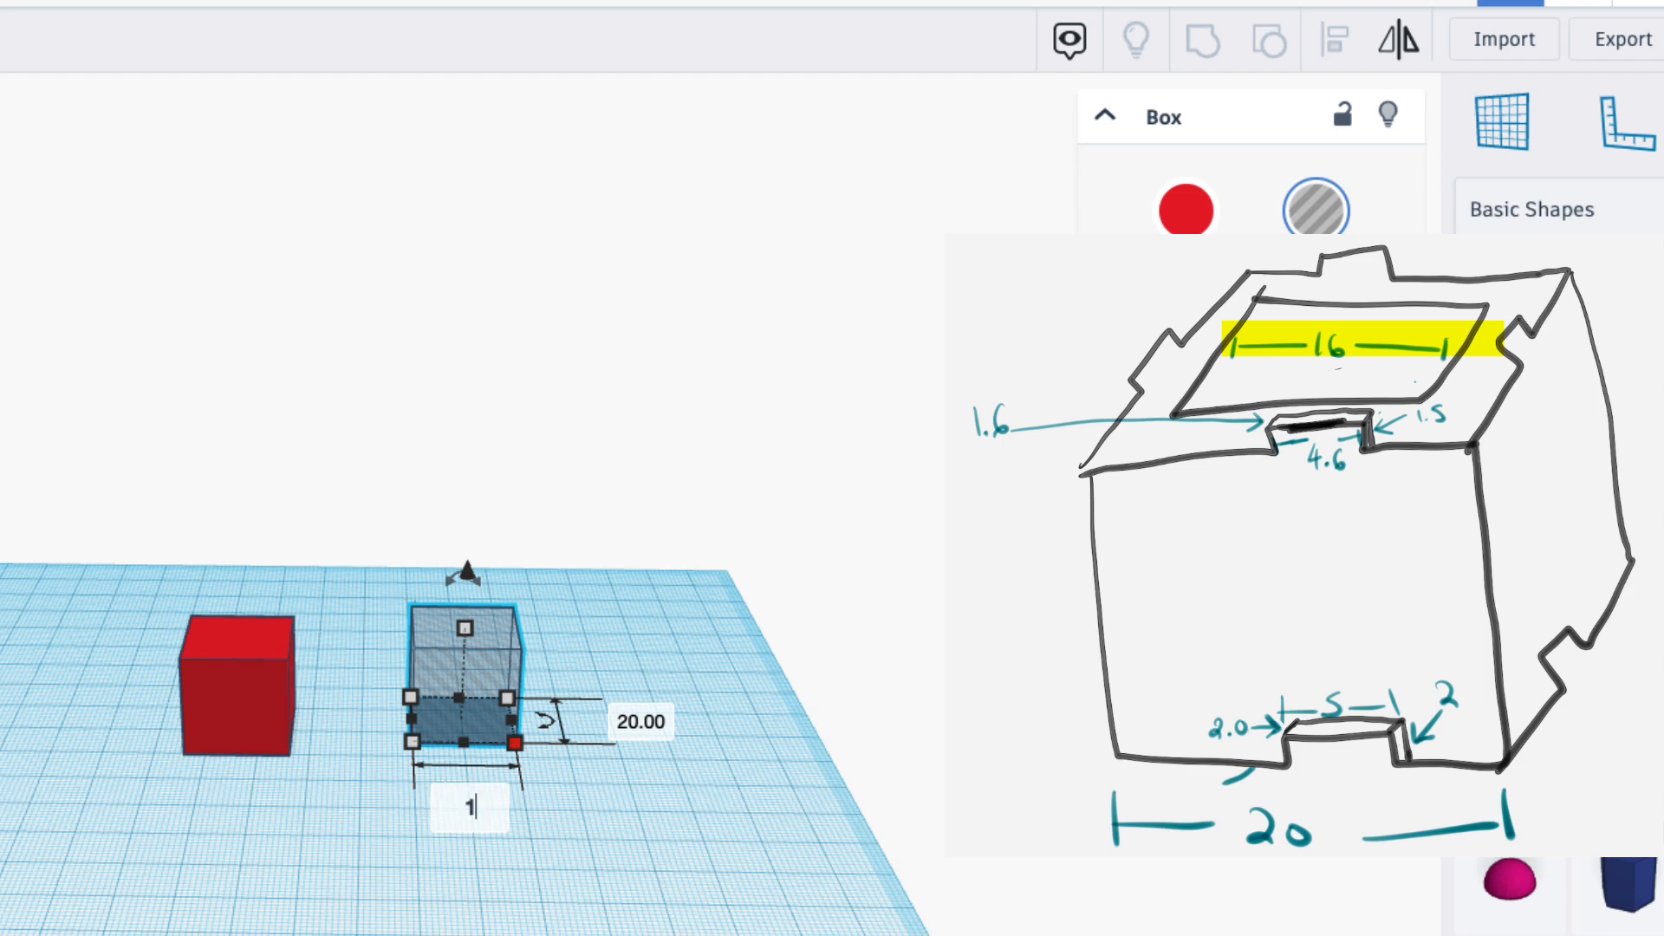
{"action": "type", "text": "6"}
{"action": "left_click", "coordinate": [636, 723]}
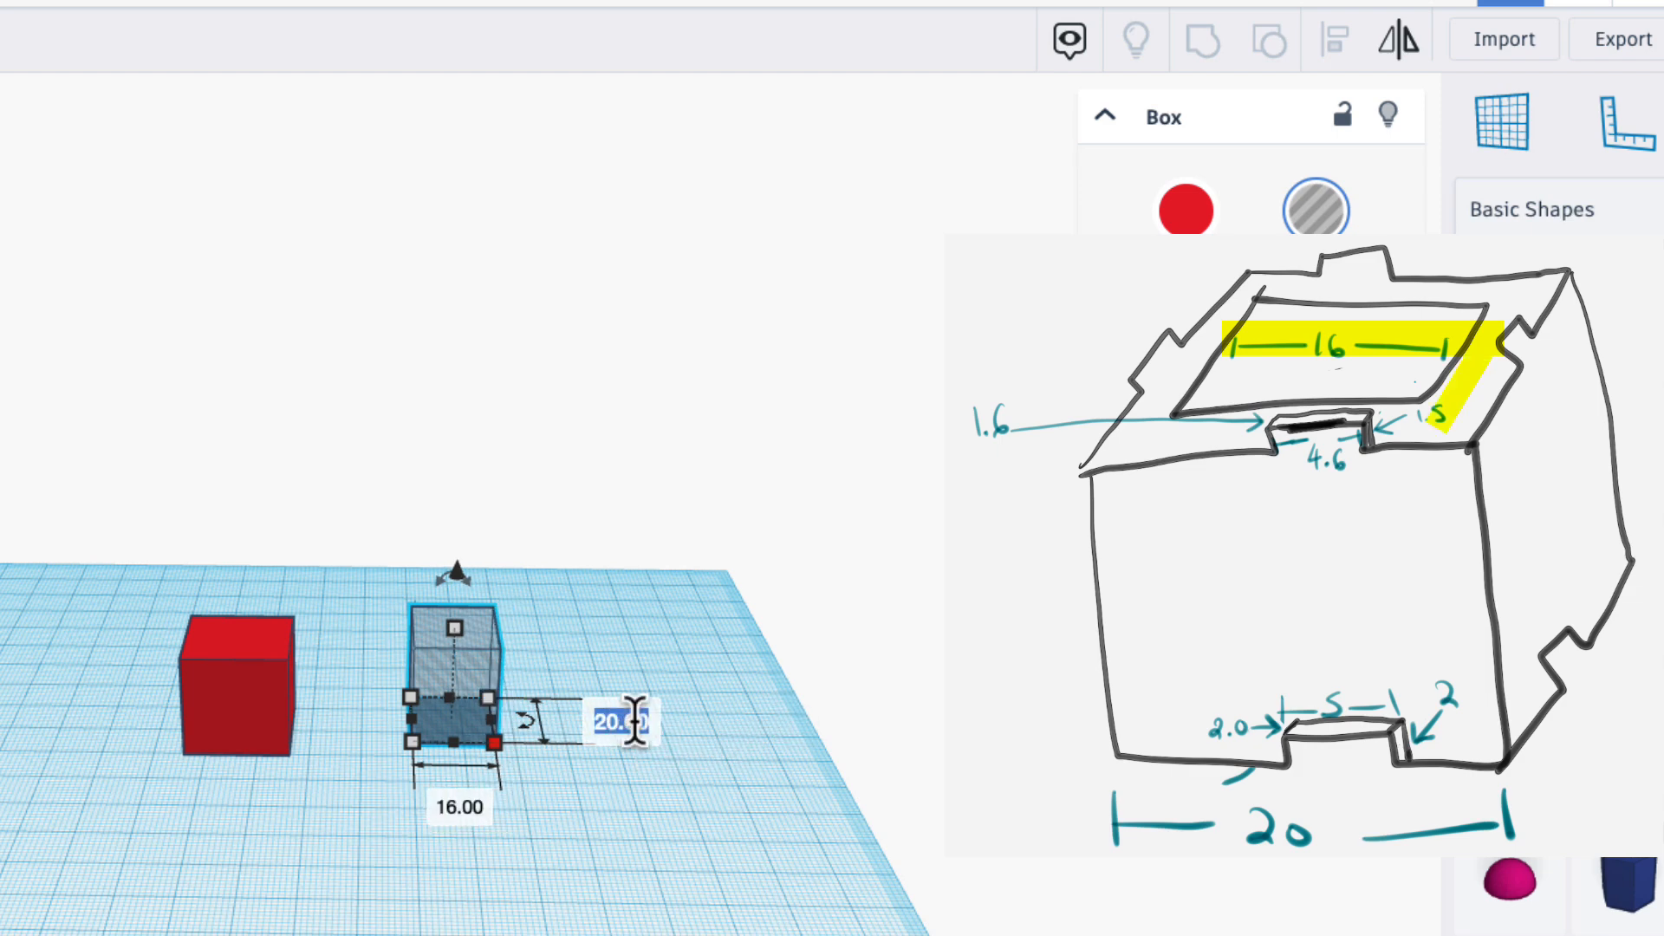
{"action": "type", "text": "16"}
{"action": "key", "text": "Return"}
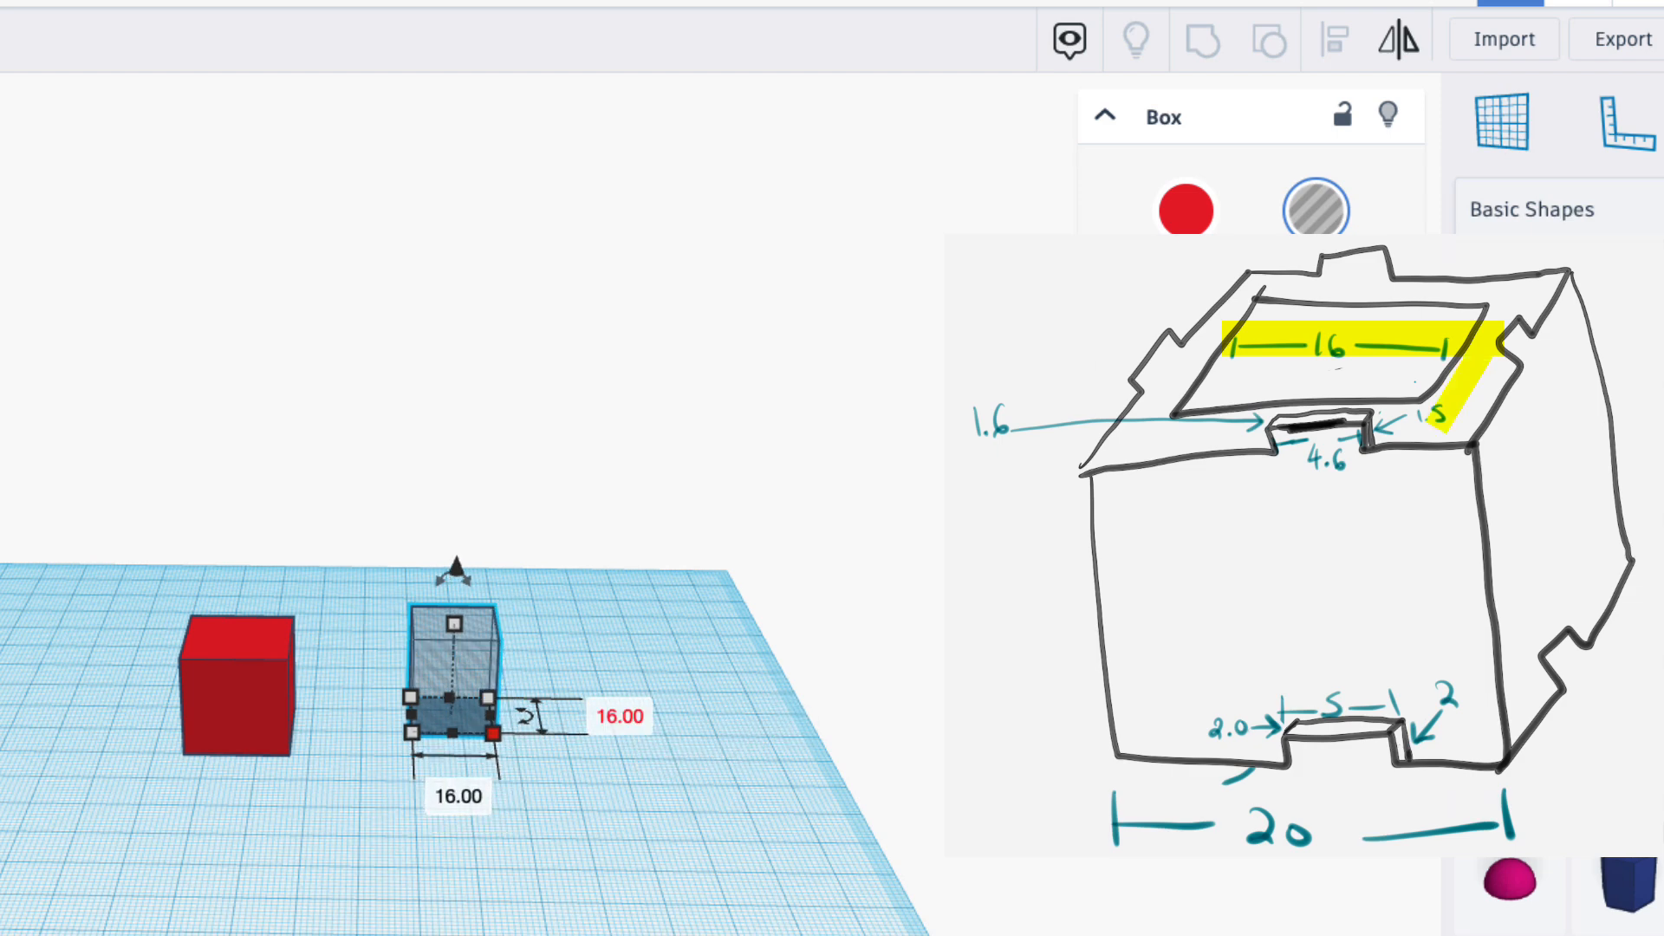
Step: Move the box hole into the red box and center-align the two shapes in both horizontal directions
{"action": "left_click_drag", "start_coordinate": [476, 677], "coordinate": [269, 693]}
{"action": "left_click_drag", "start_coordinate": [79, 569], "coordinate": [420, 759]}
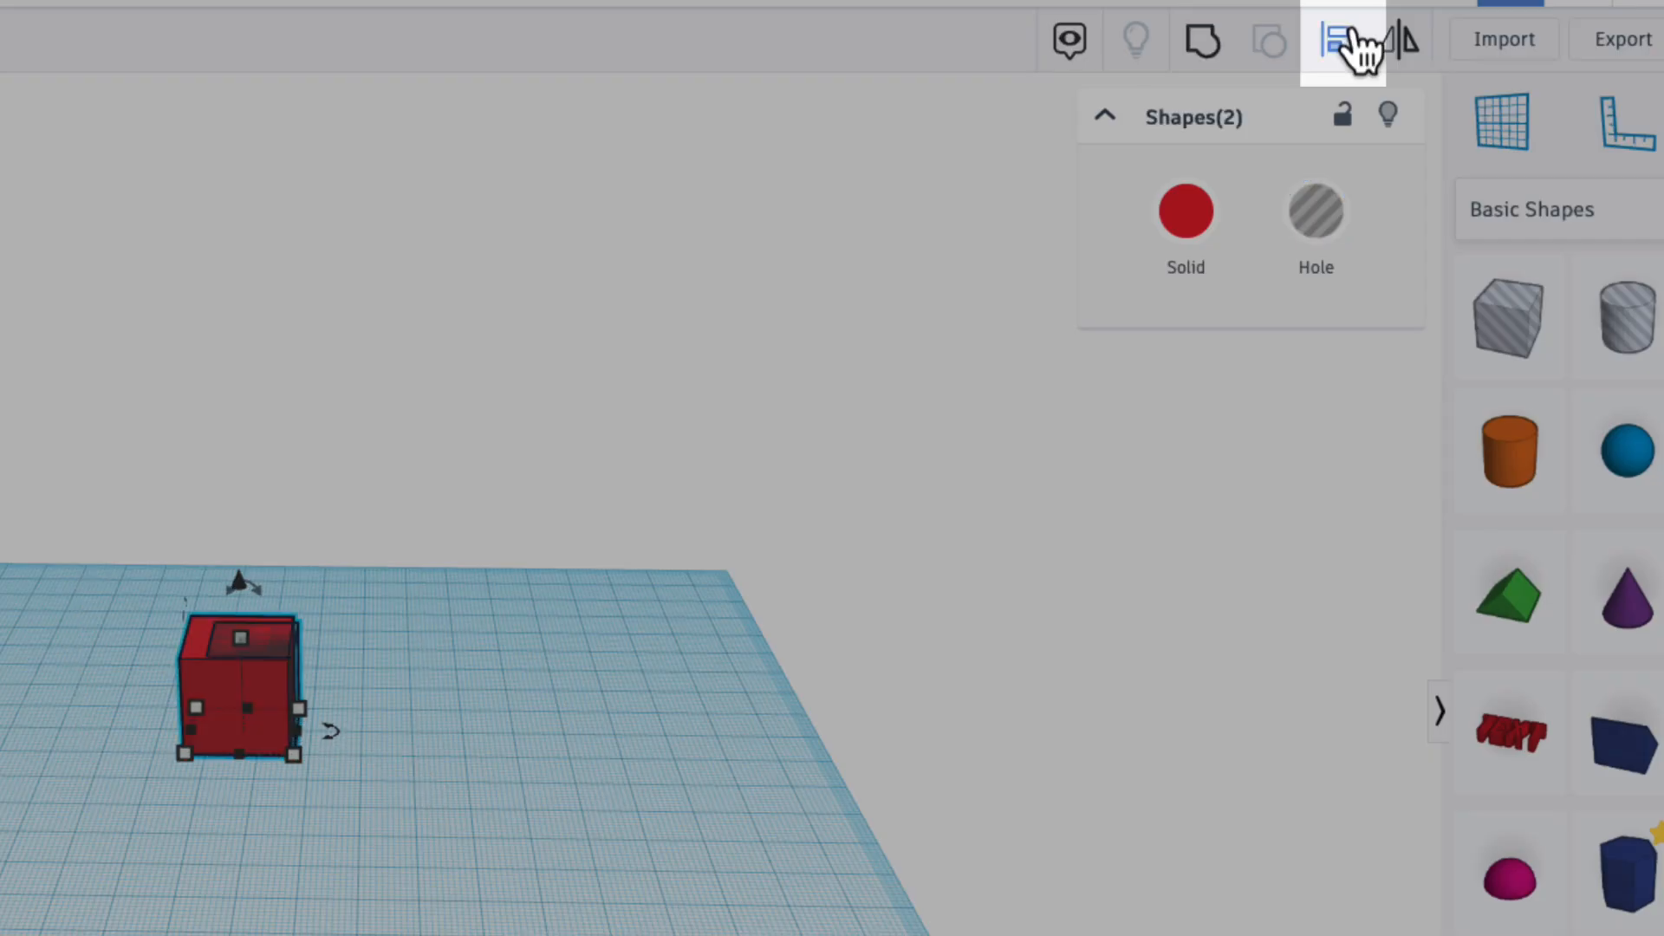
{"action": "left_click", "coordinate": [1357, 47]}
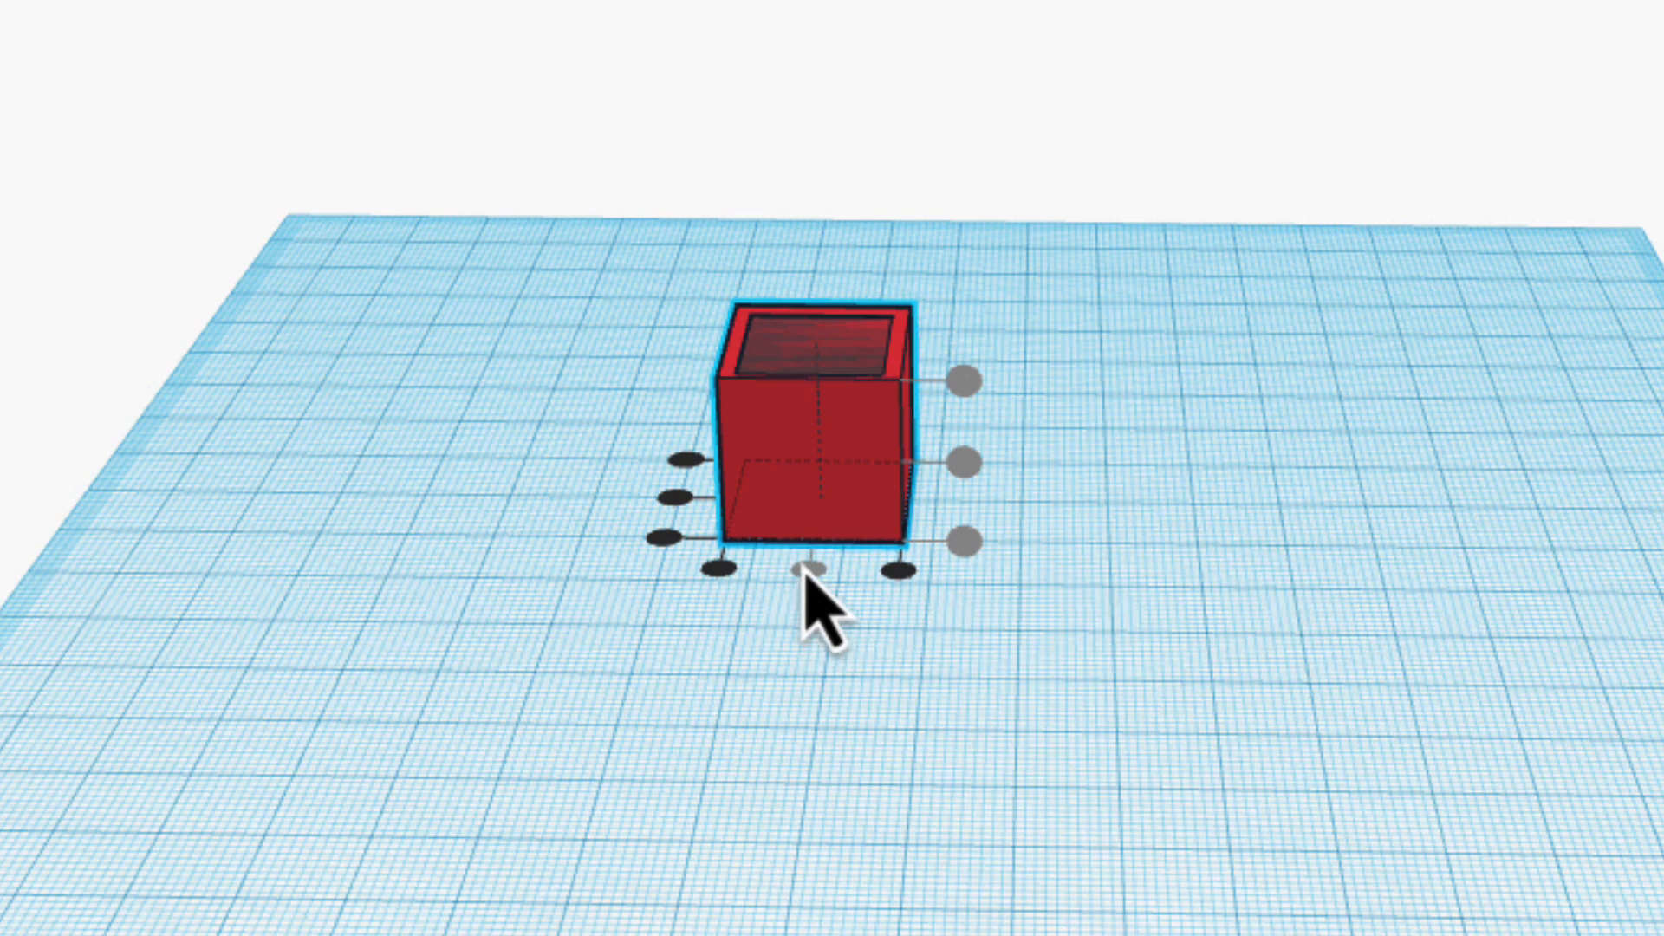
{"action": "left_click", "coordinate": [675, 507]}
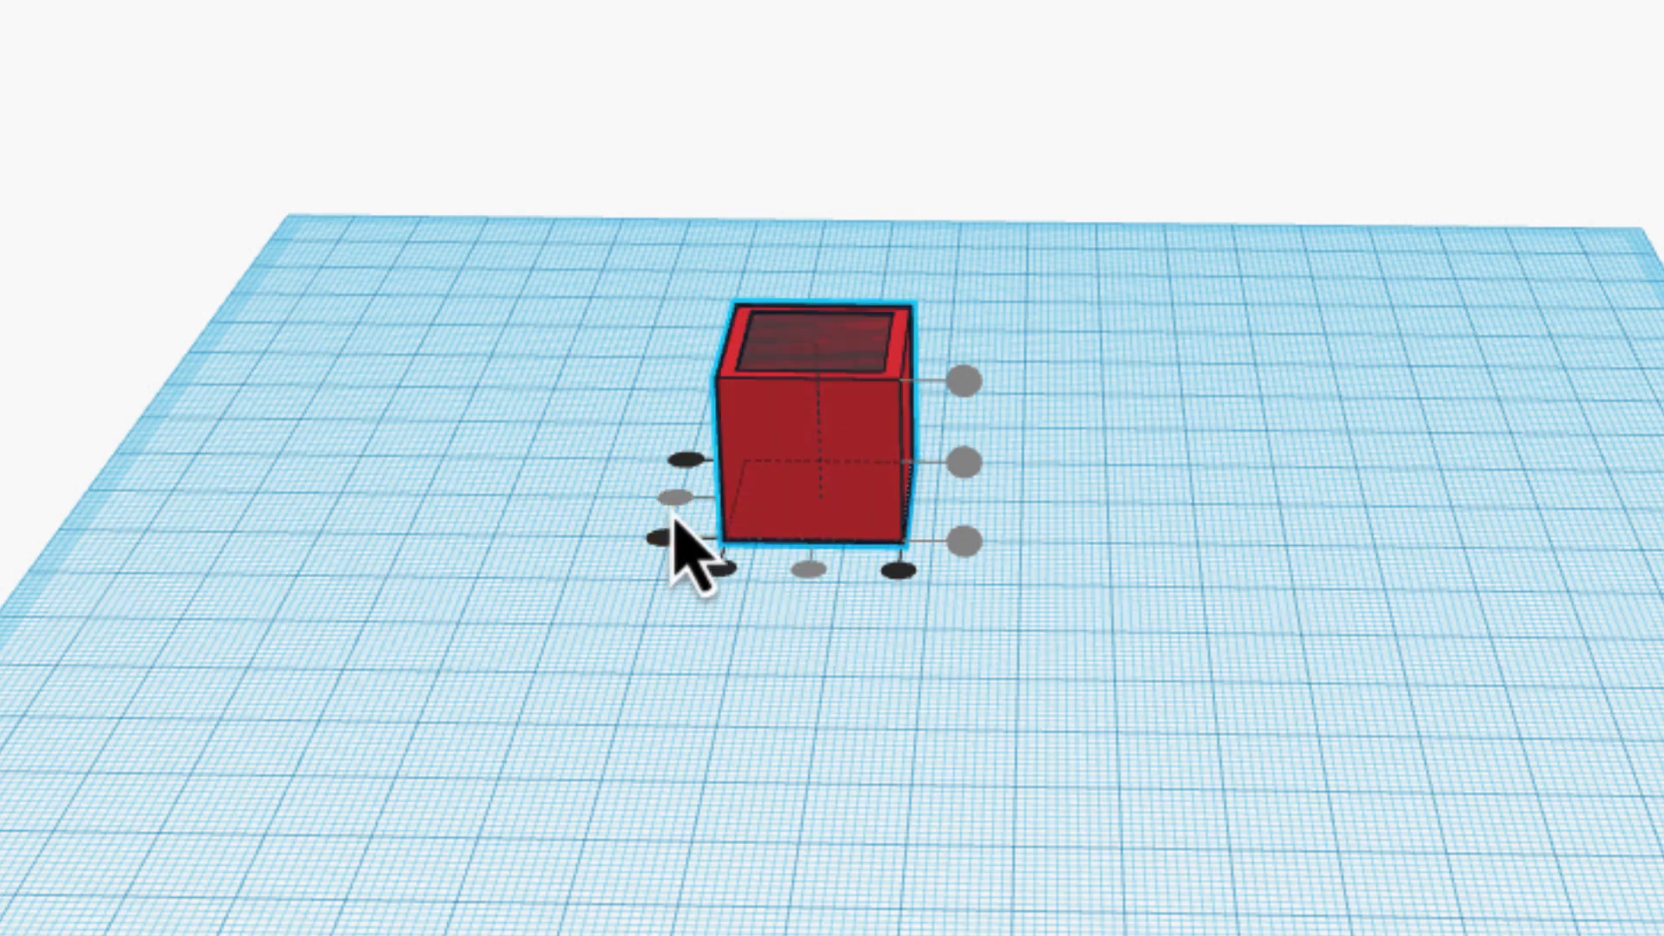
{"action": "left_click", "coordinate": [1248, 595]}
Step: Raise the box hole 2 mm above the workplane to leave a floor in the red box
{"action": "right_click_drag", "start_coordinate": [946, 681], "coordinate": [1079, 0]}
{"action": "right_click_drag", "start_coordinate": [988, 78], "coordinate": [939, 696]}
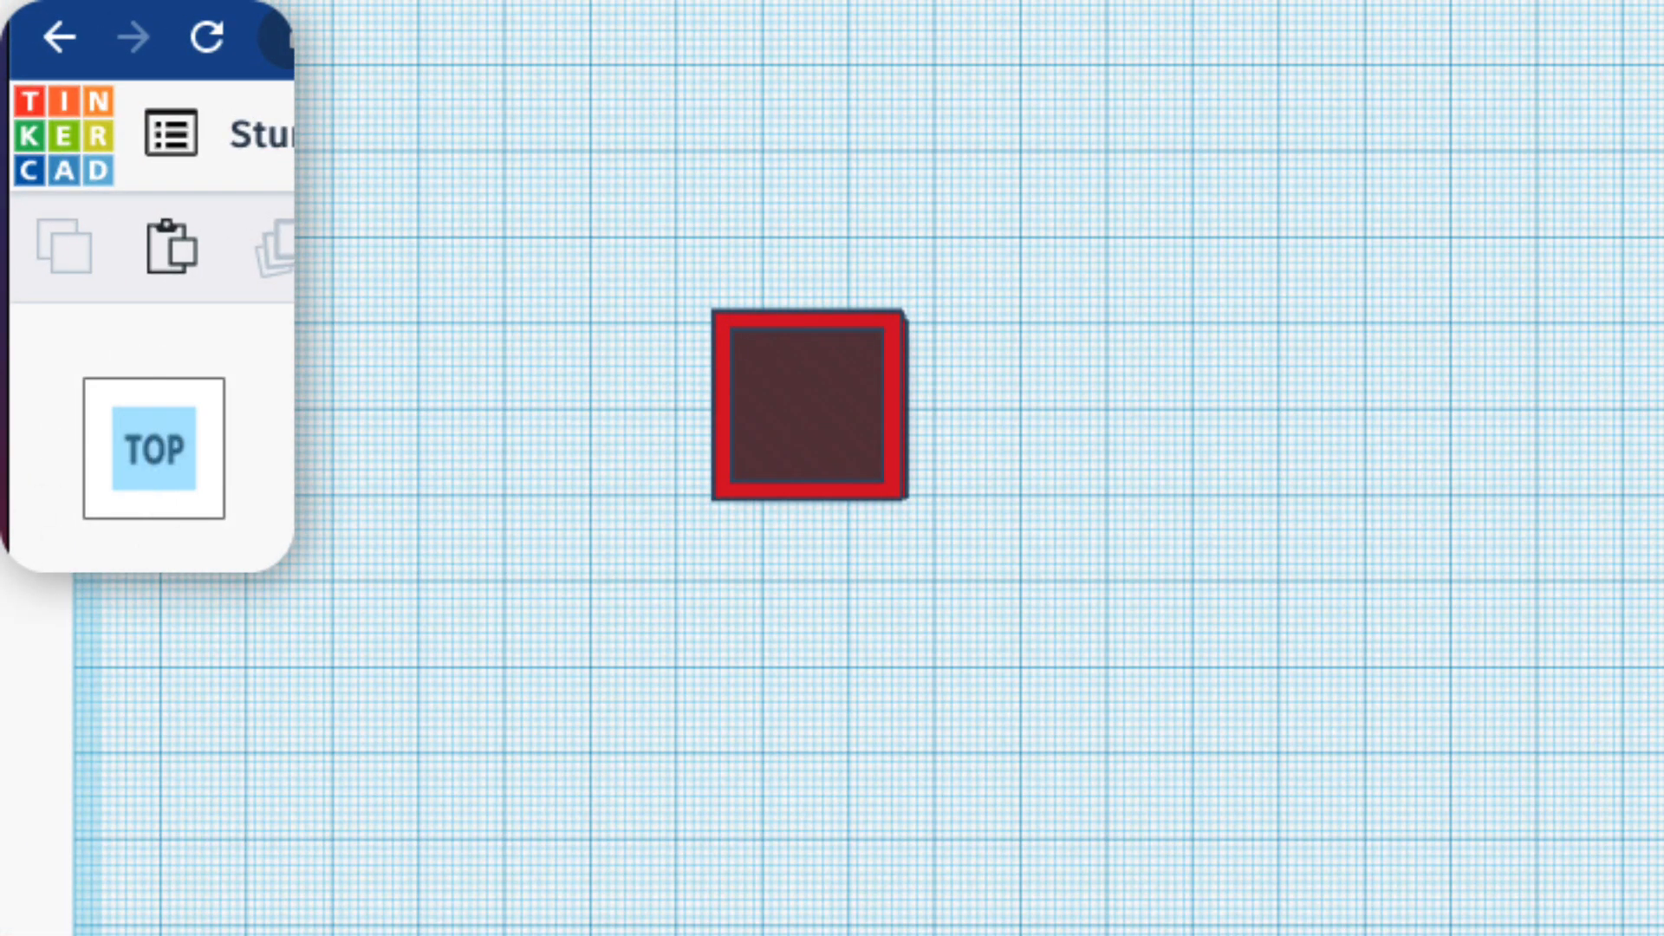
{"action": "scroll", "coordinate": [806, 434], "scroll_direction": "up", "scroll_amount": 3}
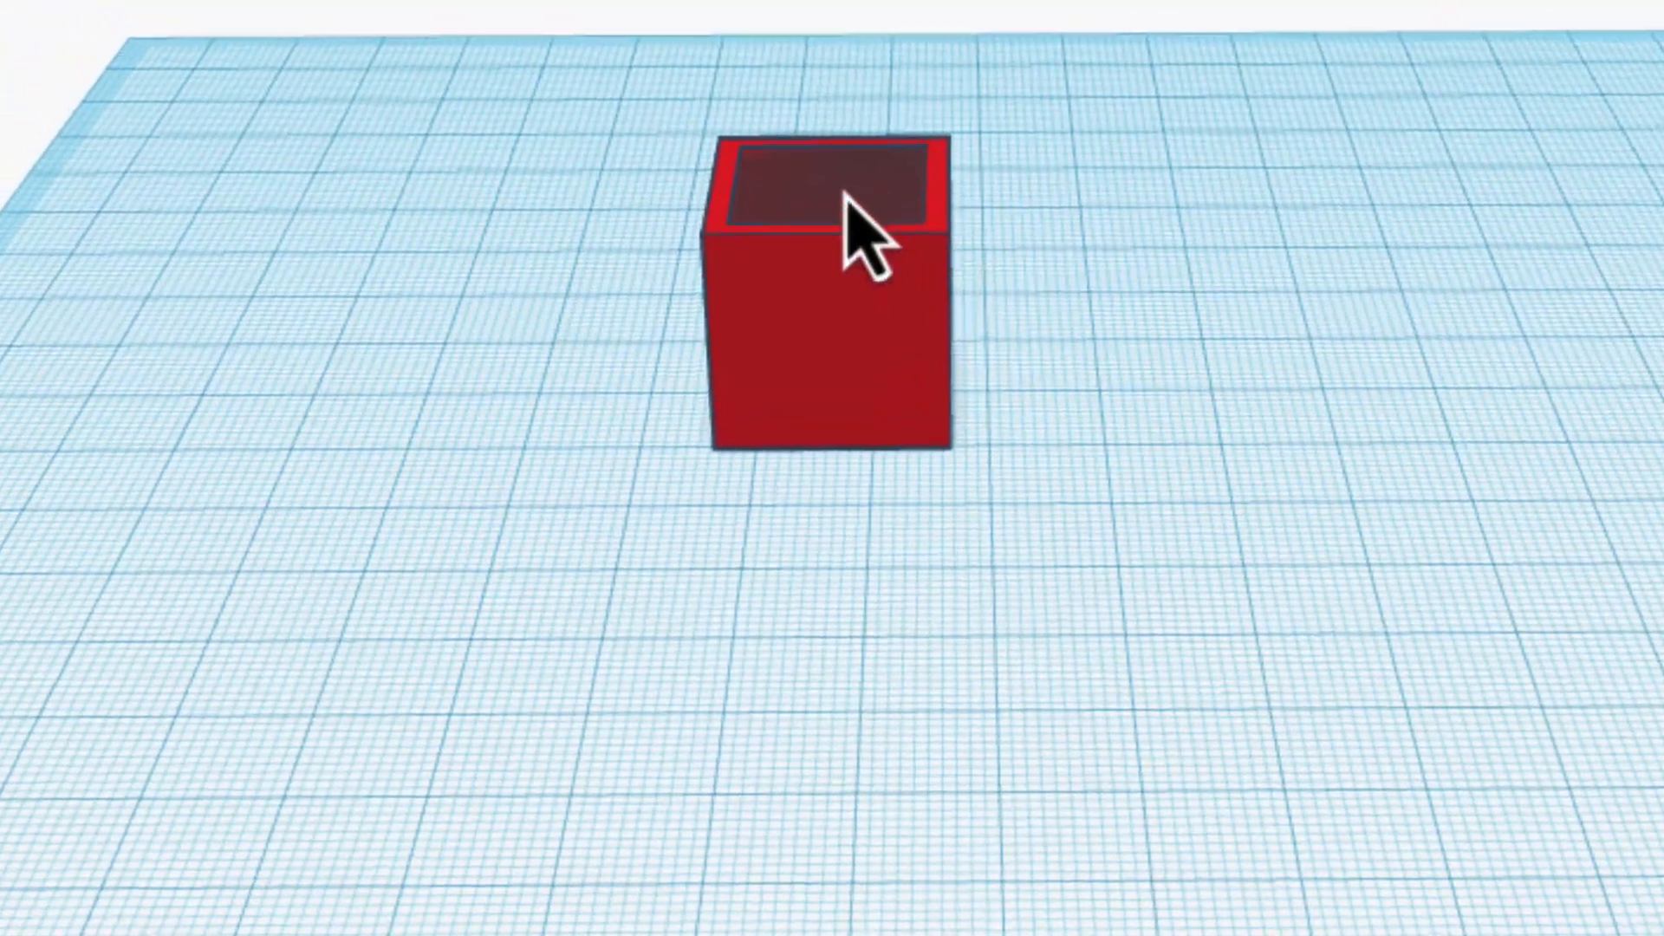
{"action": "left_click", "coordinate": [839, 187]}
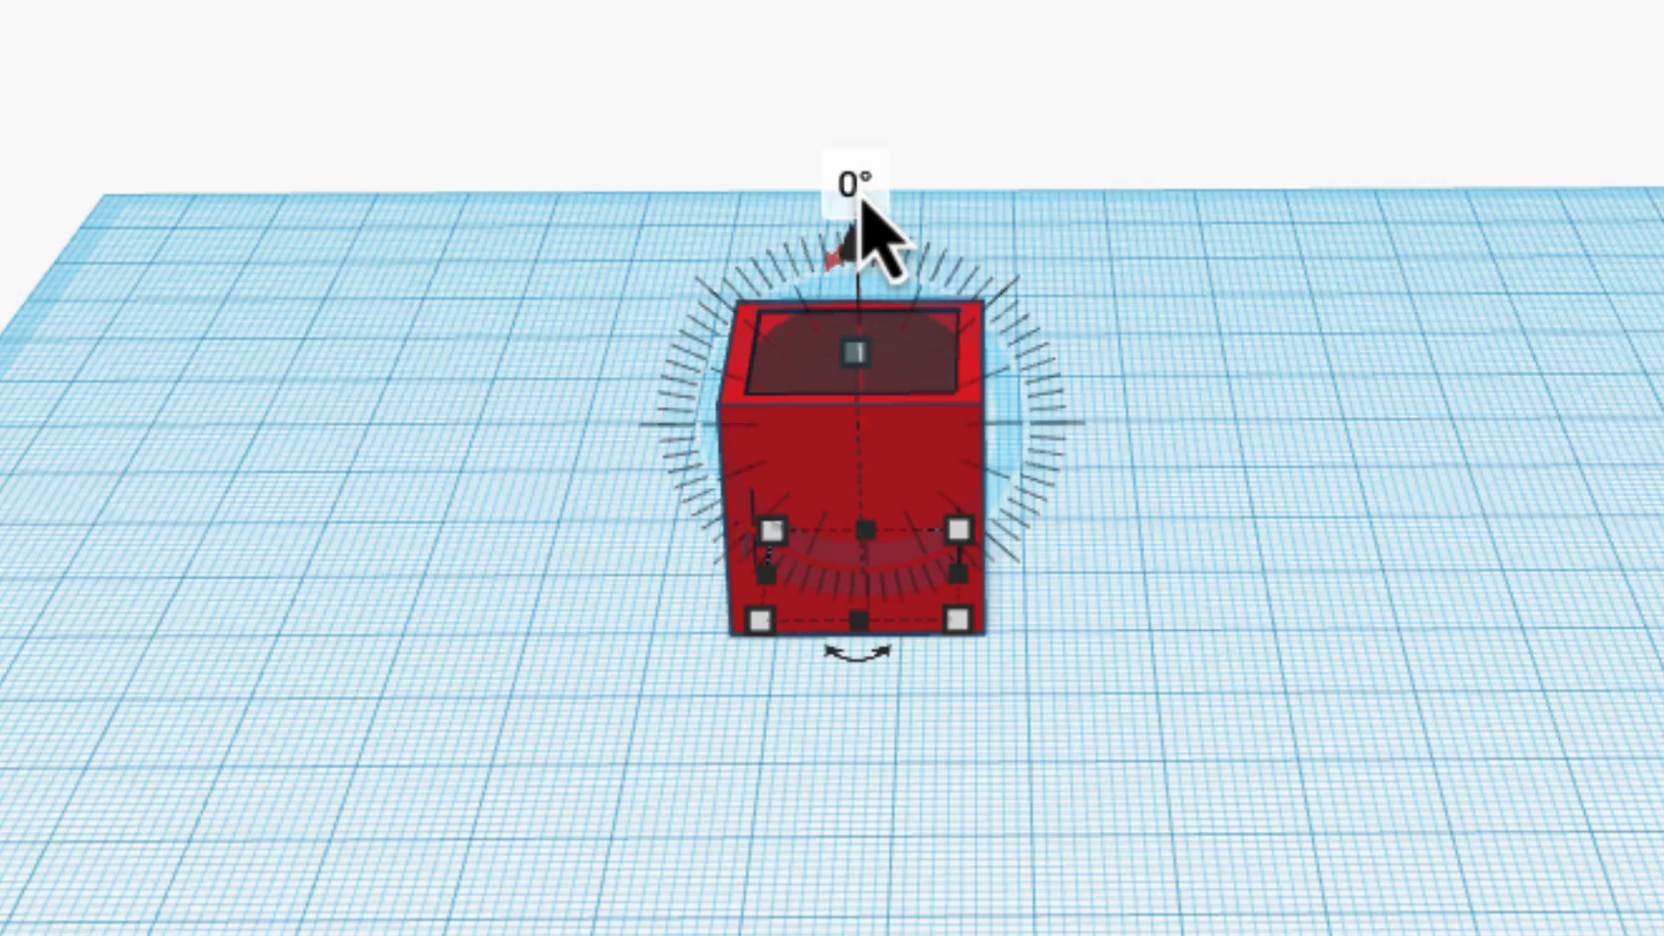
{"action": "mouse_move", "coordinate": [853, 213]}
{"action": "left_mouse_down"}
{"action": "mouse_move", "coordinate": [861, 167]}
{"action": "mouse_move", "coordinate": [862, 216]}
{"action": "mouse_move", "coordinate": [841, 230]}
{"action": "left_mouse_up"}
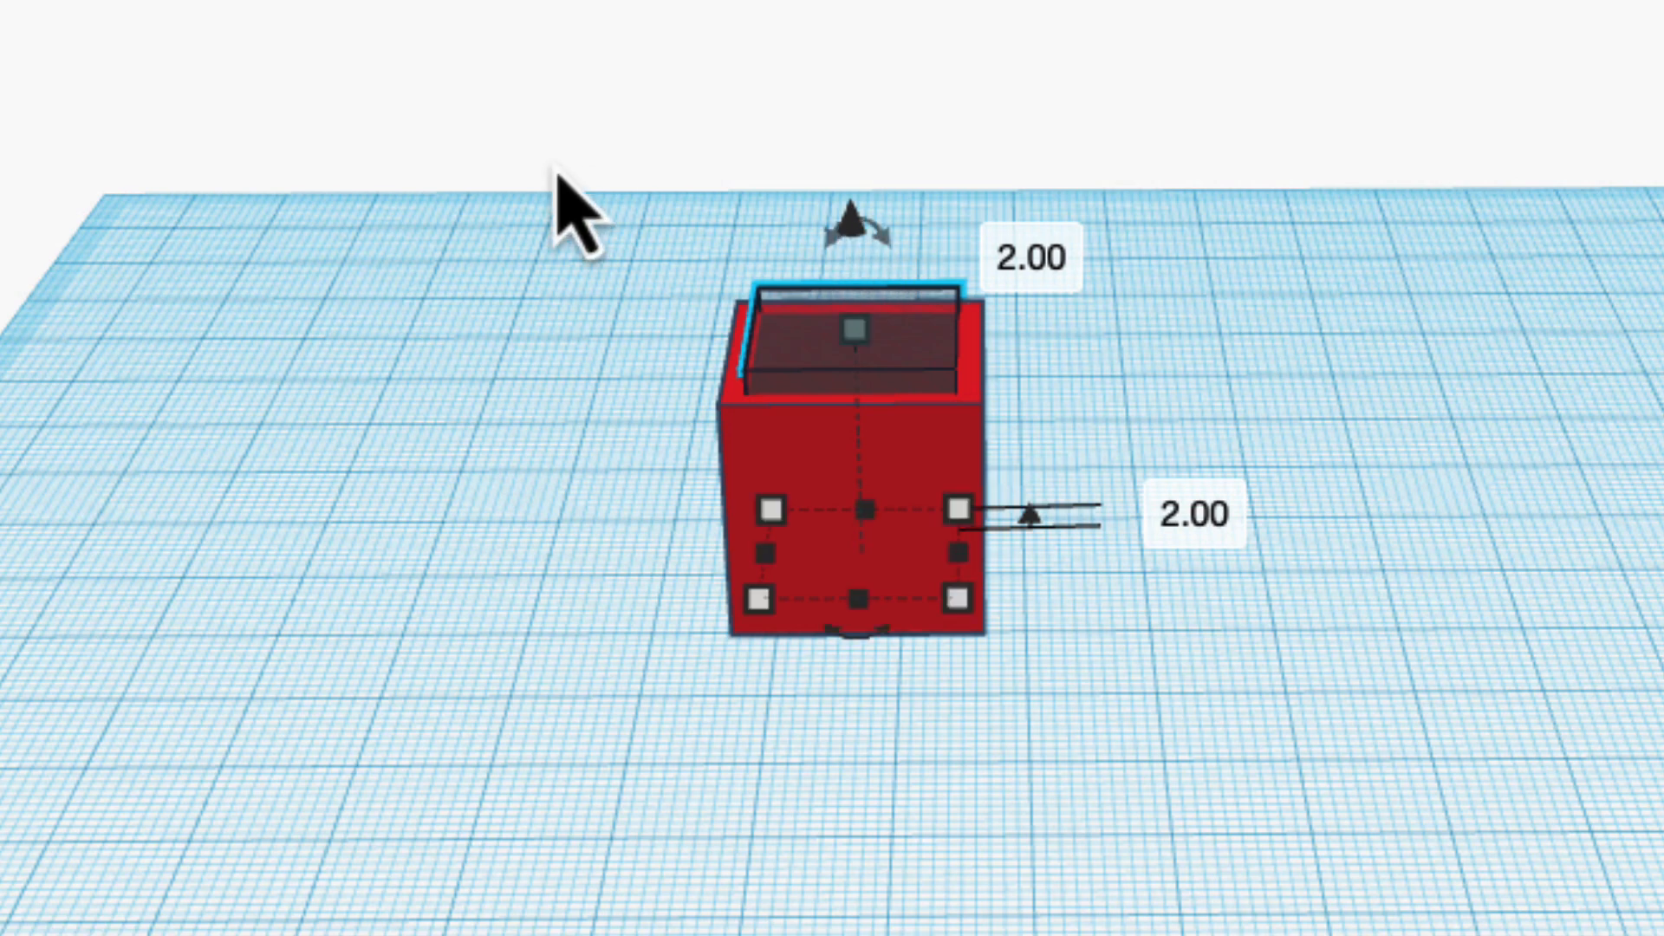
{"action": "left_click", "coordinate": [557, 169]}
Step: Group the red box with the raised box hole to cut out its interior
{"action": "left_click_drag", "start_coordinate": [530, 137], "coordinate": [1196, 694]}
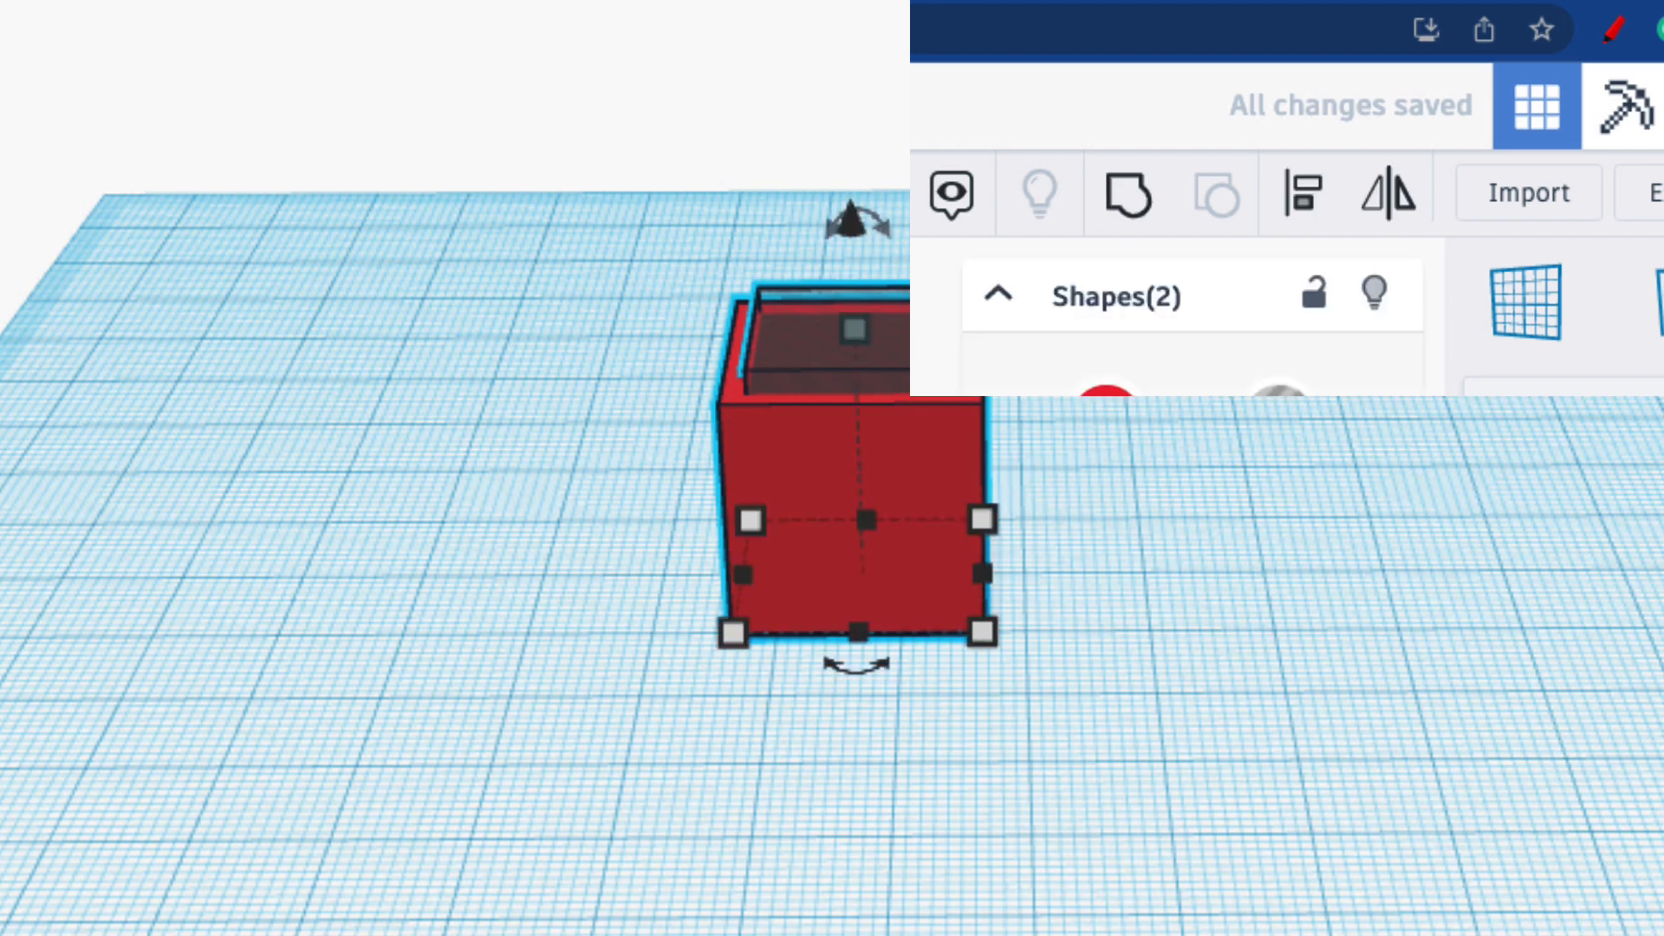
{"action": "left_click", "coordinate": [1152, 212]}
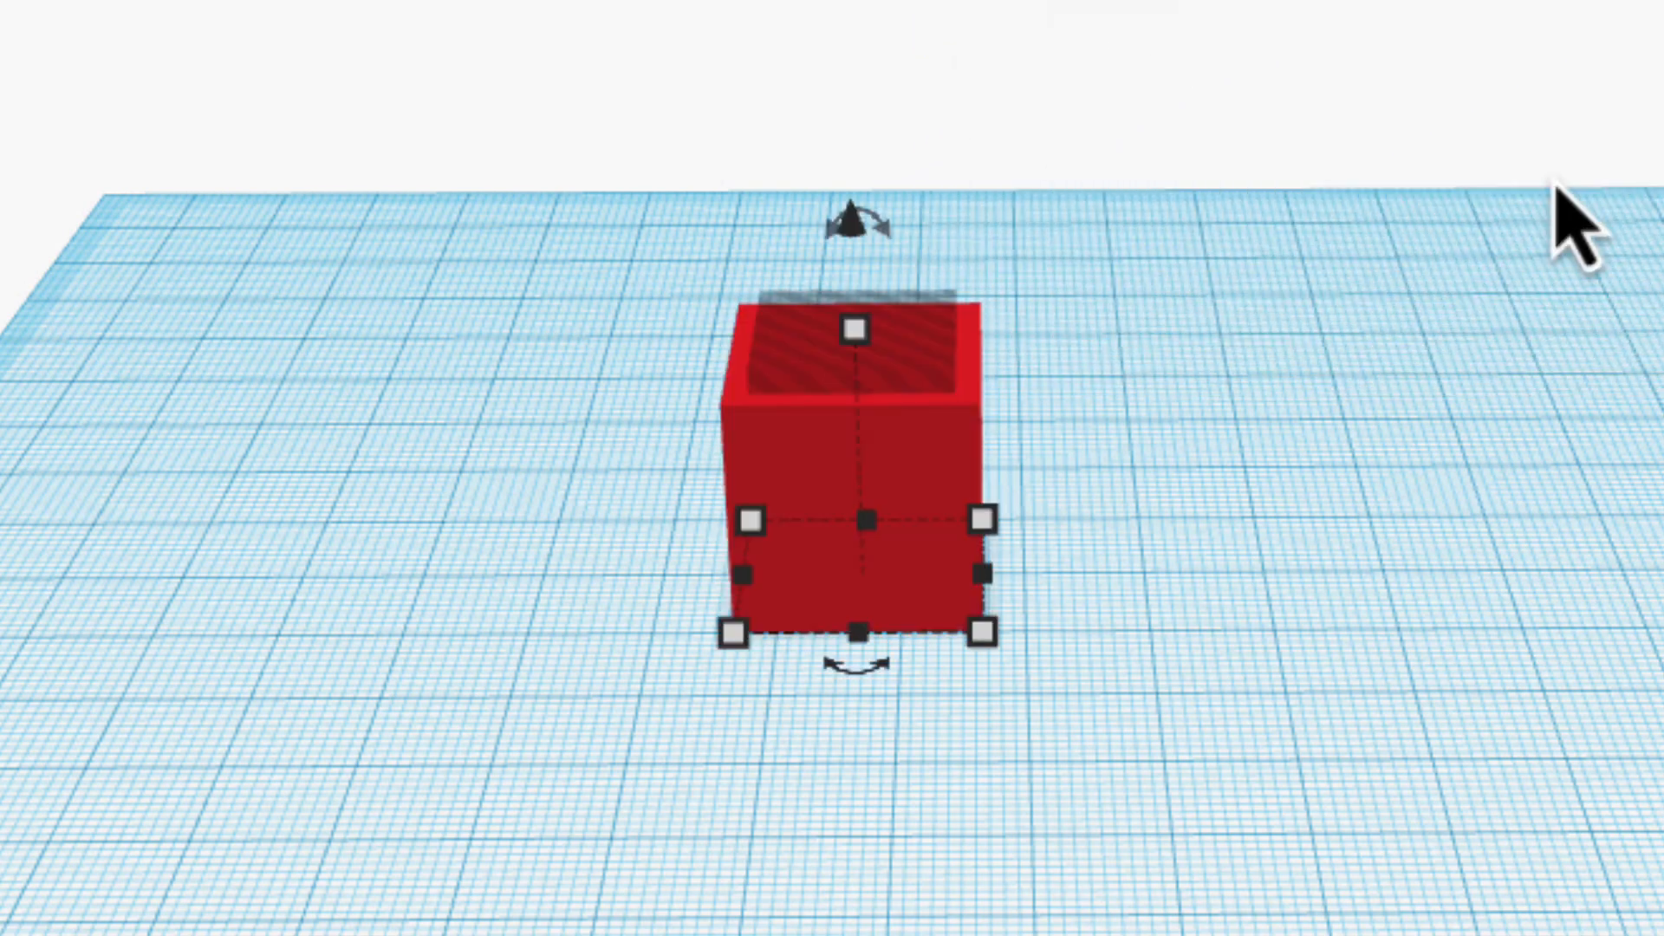
{"action": "left_click", "coordinate": [1573, 225]}
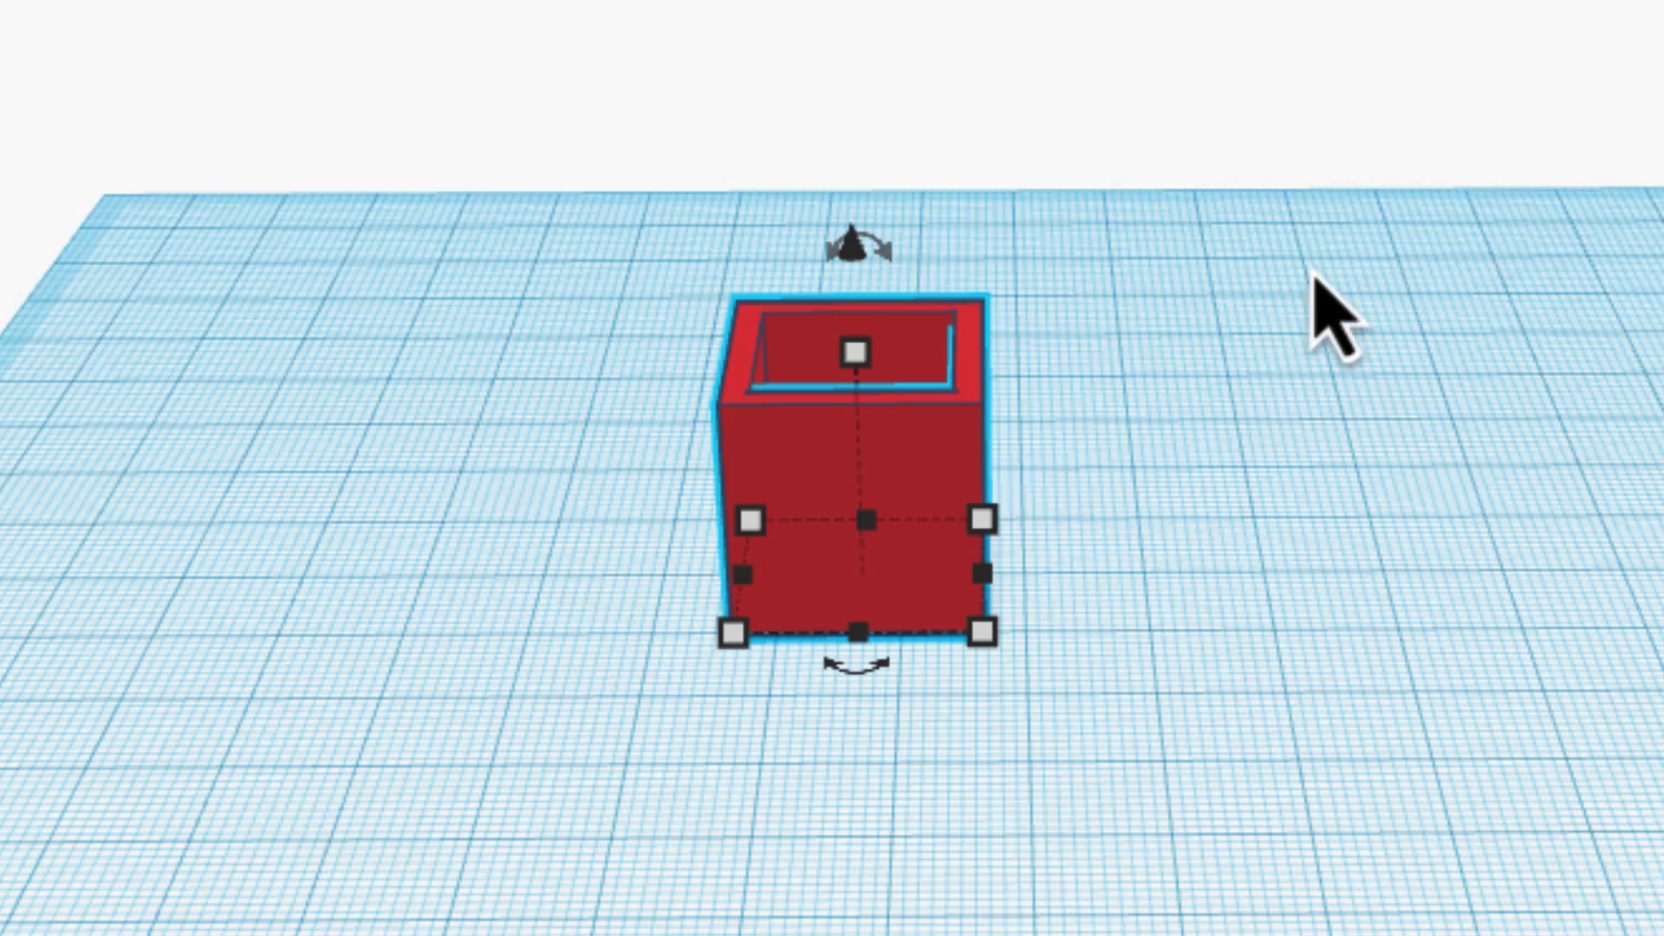
Step: Place a new solid box on the workplane beside the hollow red box
{"action": "right_click_drag", "start_coordinate": [579, 397], "coordinate": [1164, 541]}
{"action": "middle_click_drag", "start_coordinate": [1163, 544], "coordinate": [636, 460]}
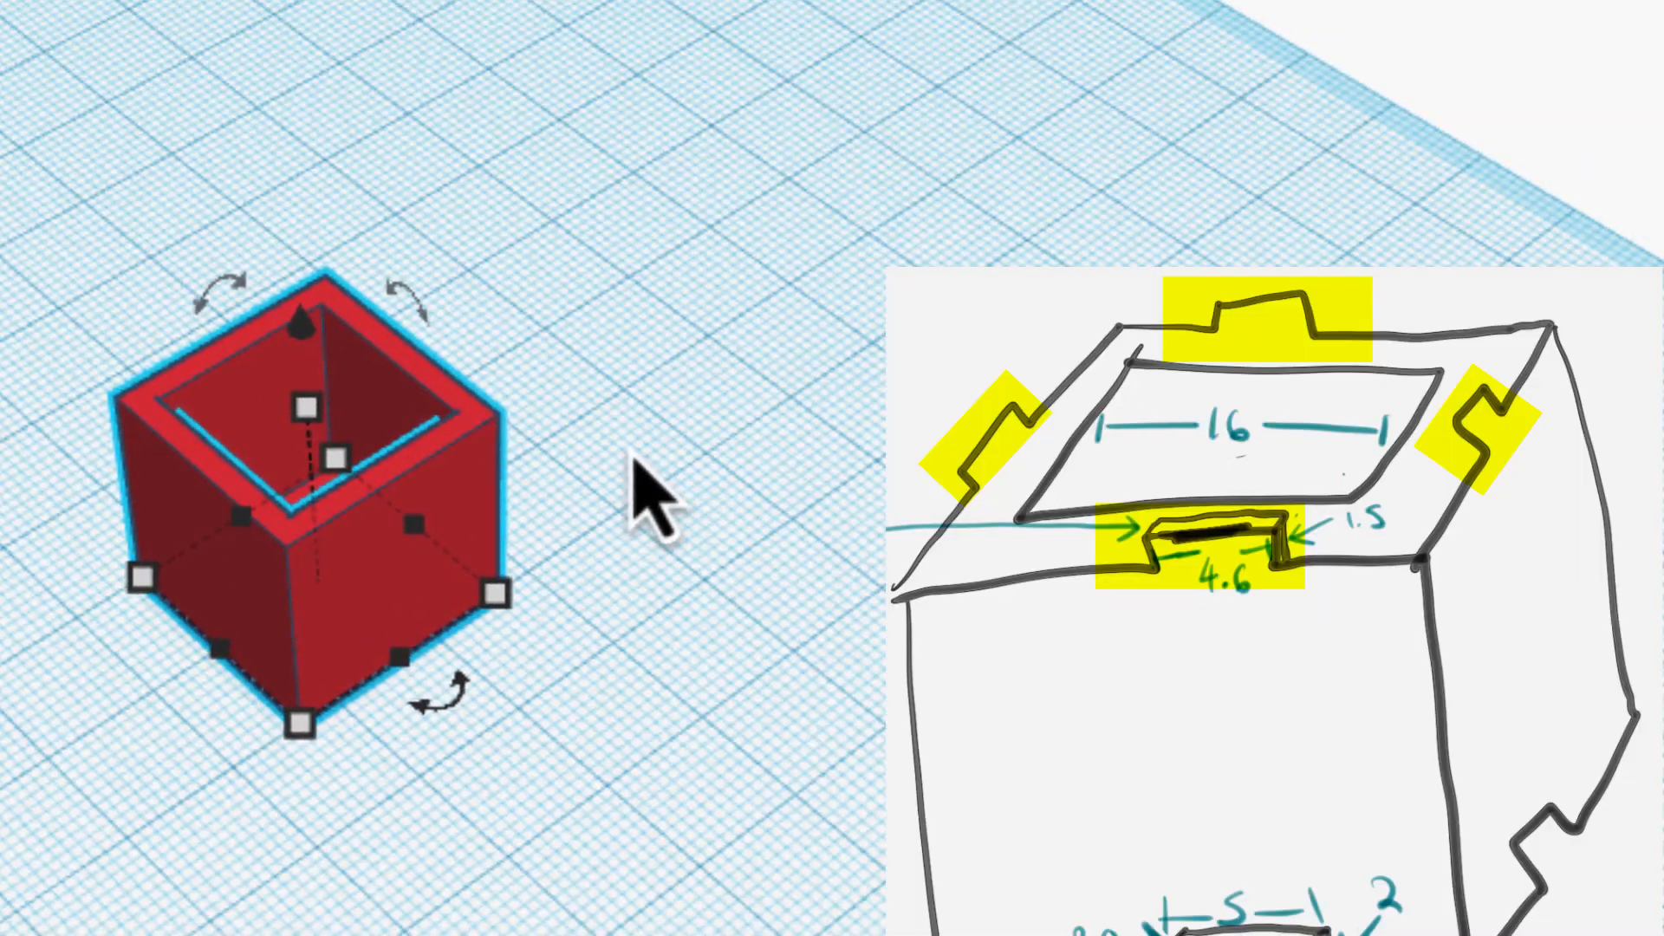
{"action": "left_click", "coordinate": [645, 763]}
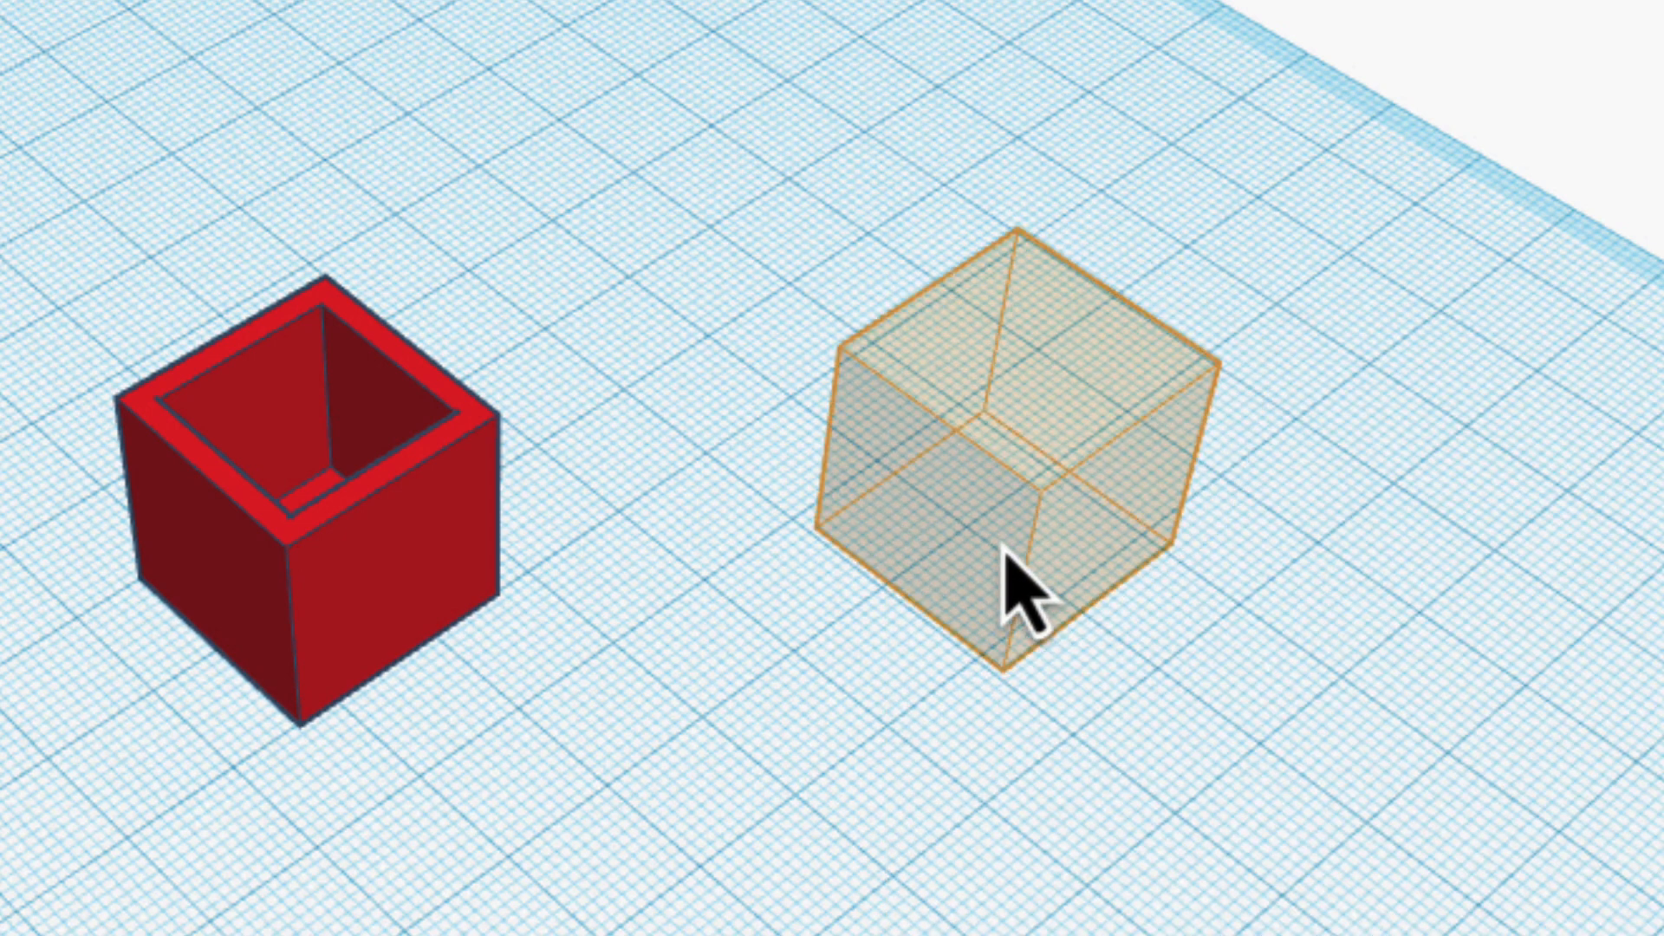
{"action": "left_click", "coordinate": [1016, 579]}
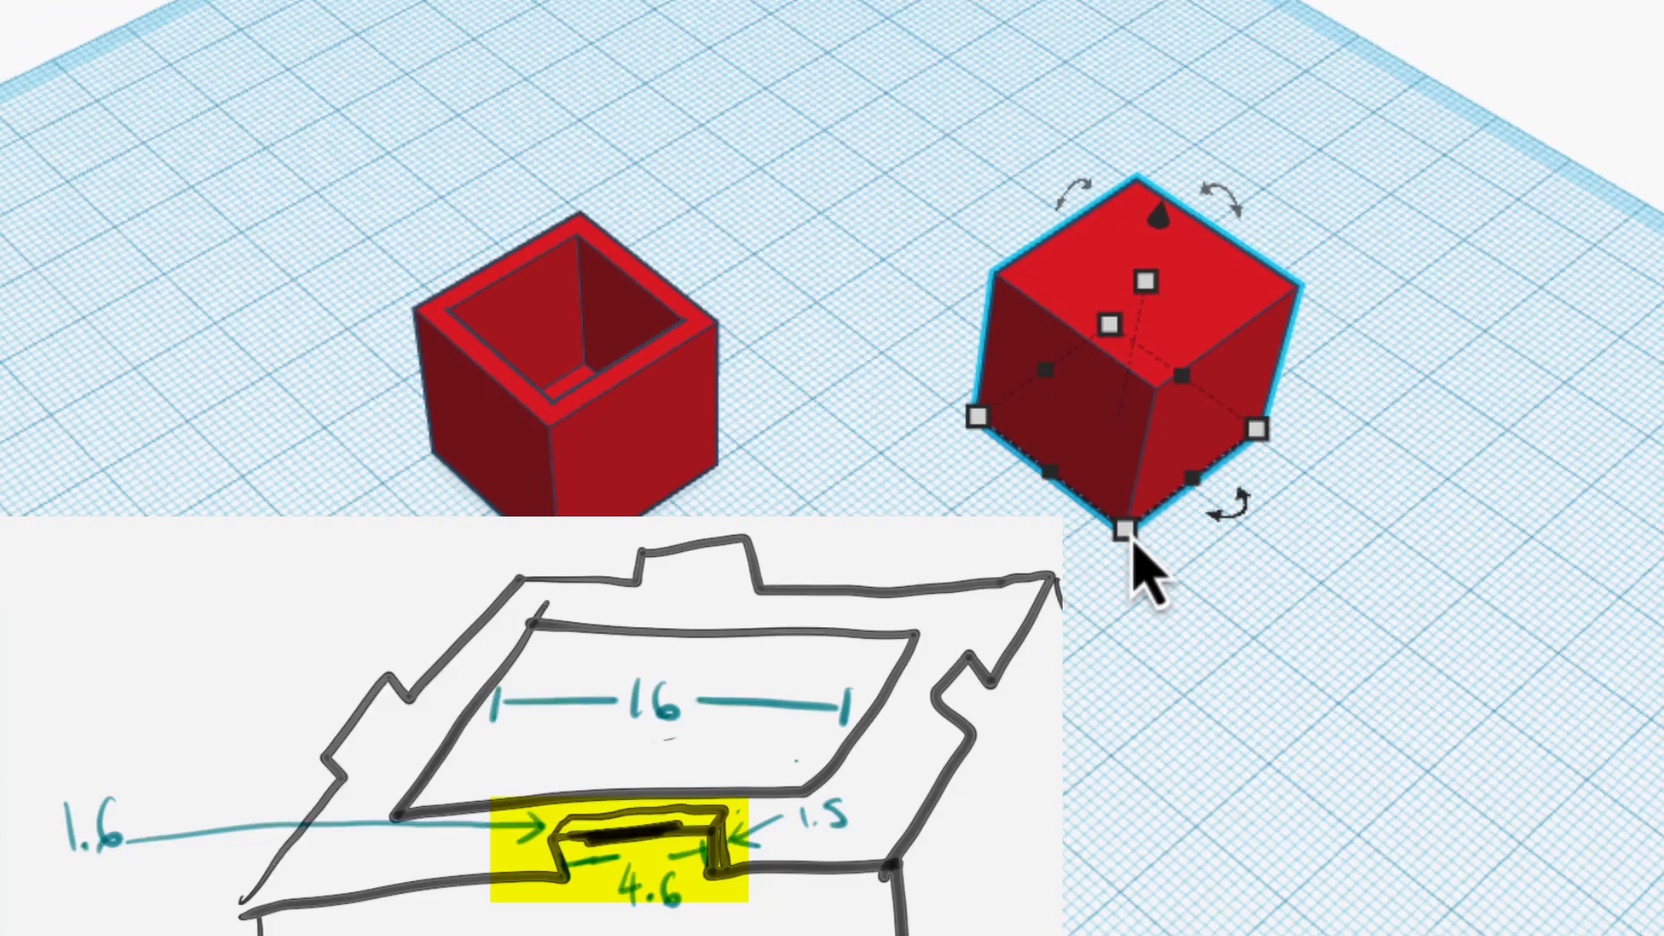
Step: Set the new box's footprint to 4.6 mm along its front side by 1.6 mm deep
{"action": "left_click", "coordinate": [1014, 677]}
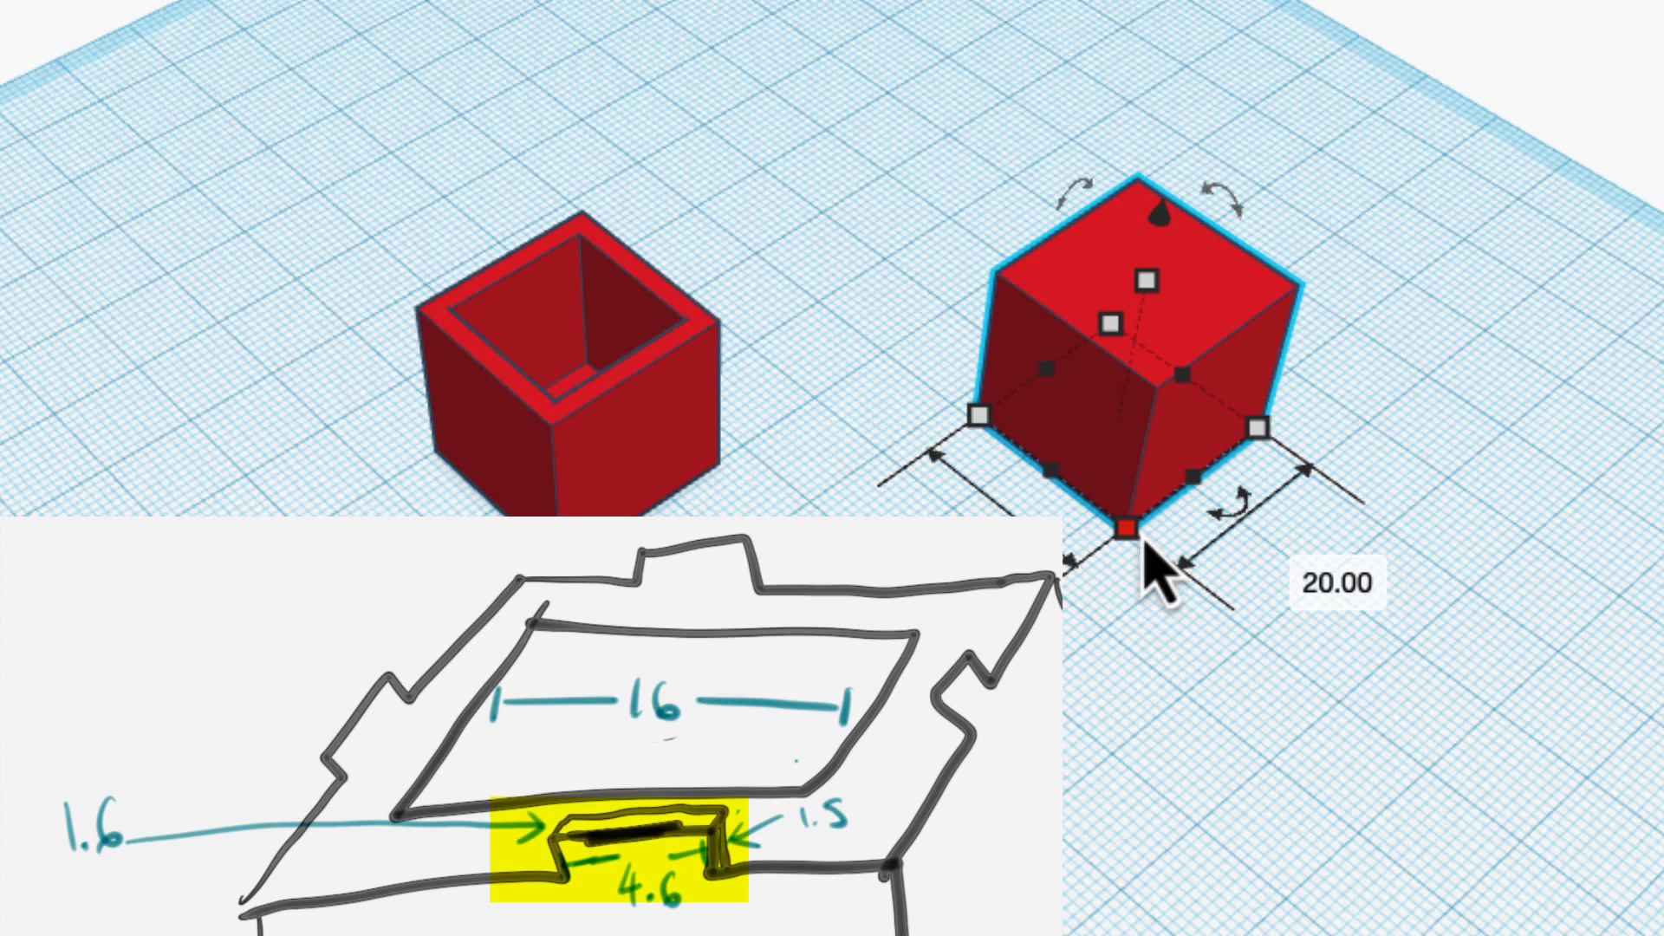
{"action": "left_click", "coordinate": [1338, 583]}
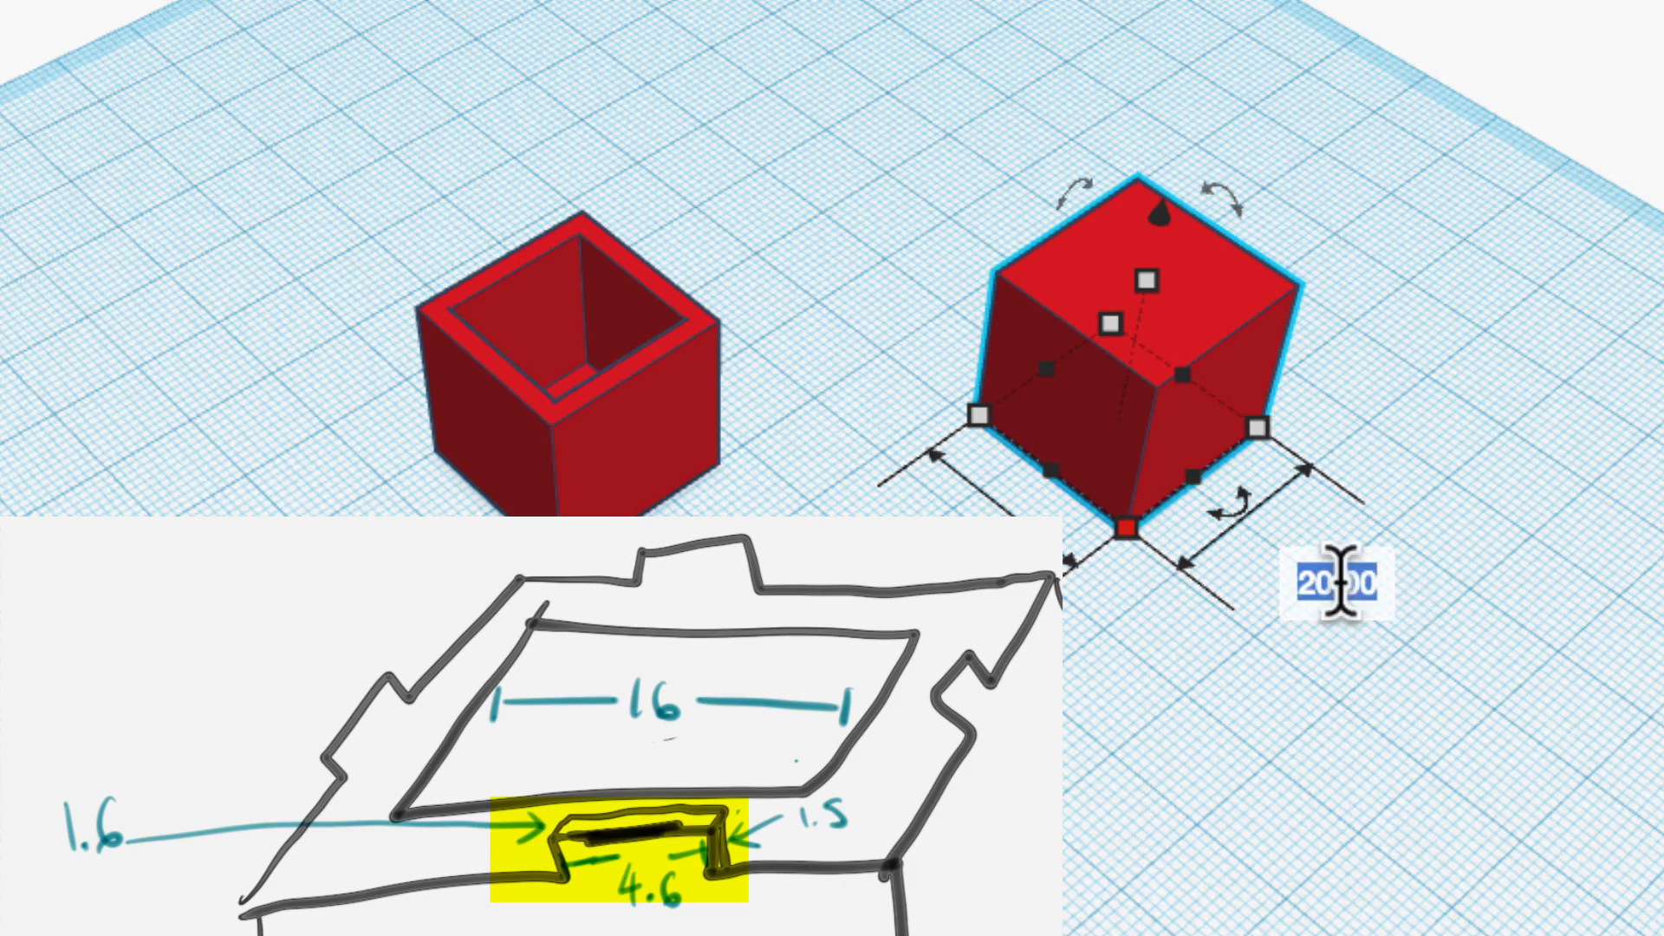
{"action": "type", "text": "4.6"}
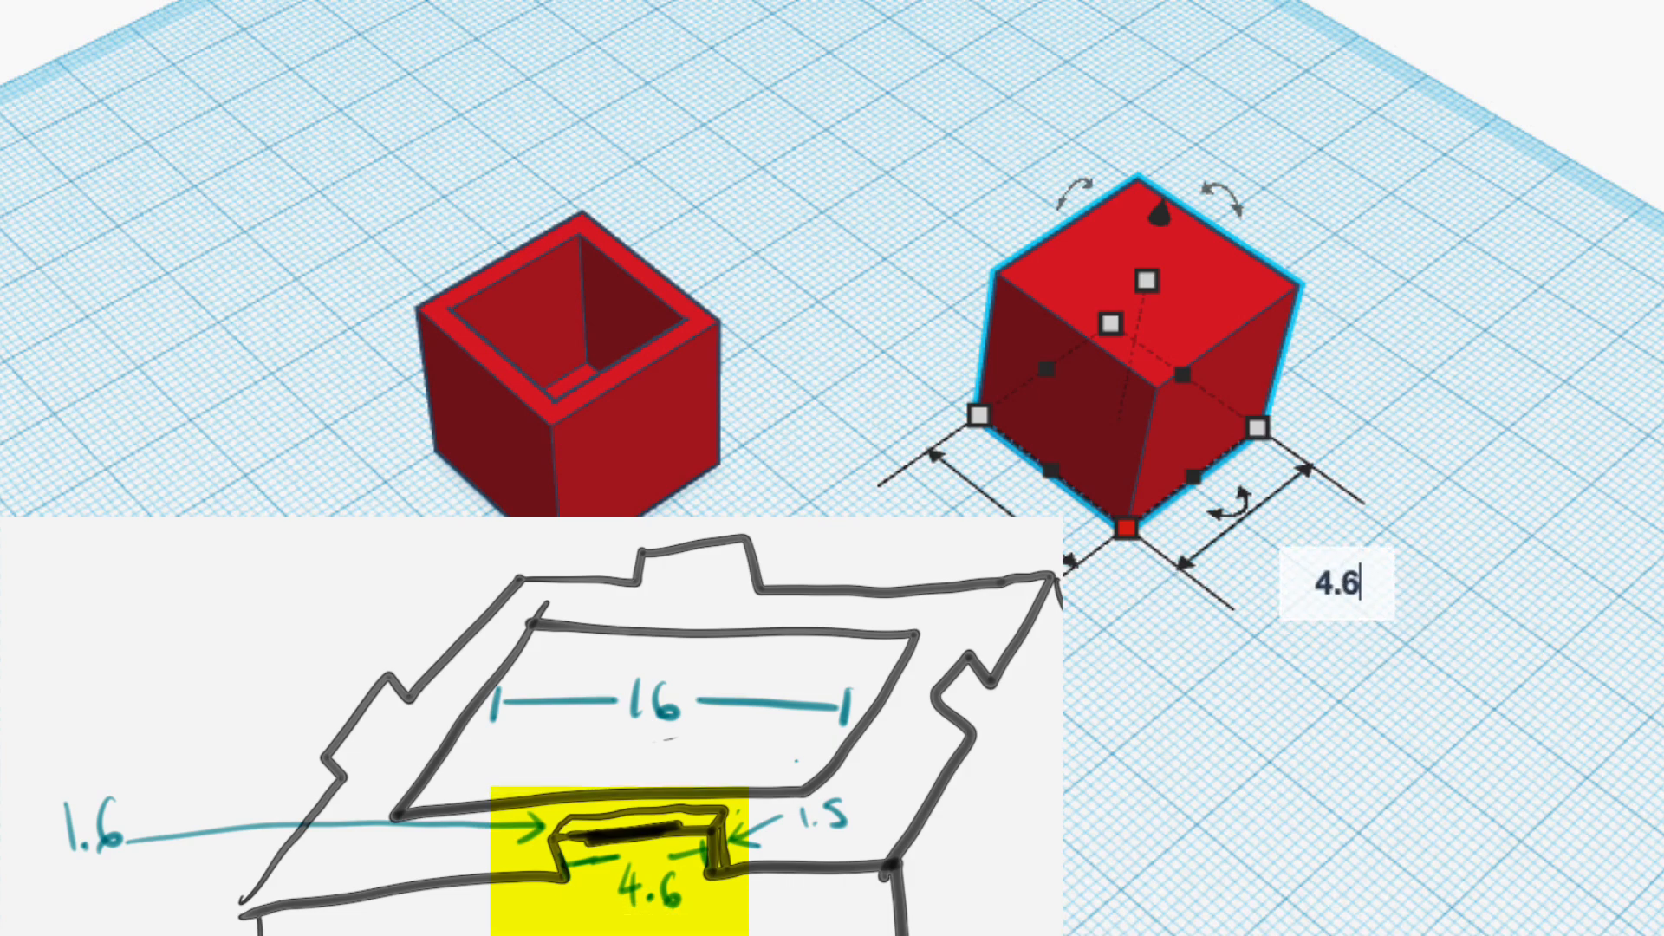
{"action": "key", "text": "Return"}
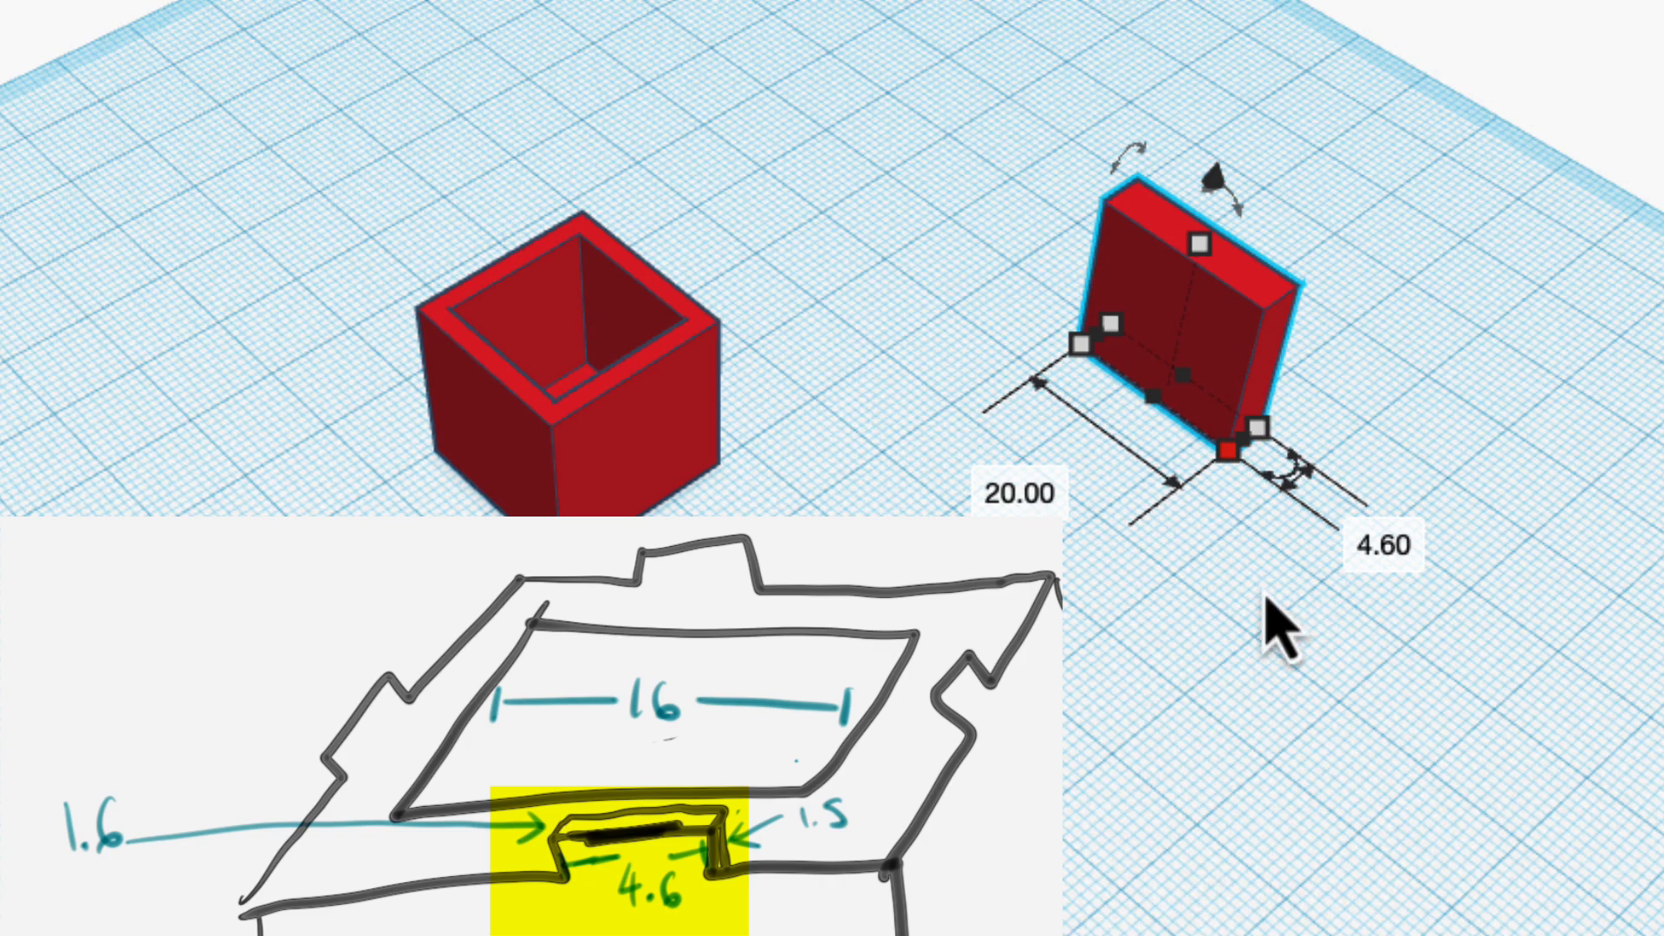
{"action": "left_click", "coordinate": [1020, 493]}
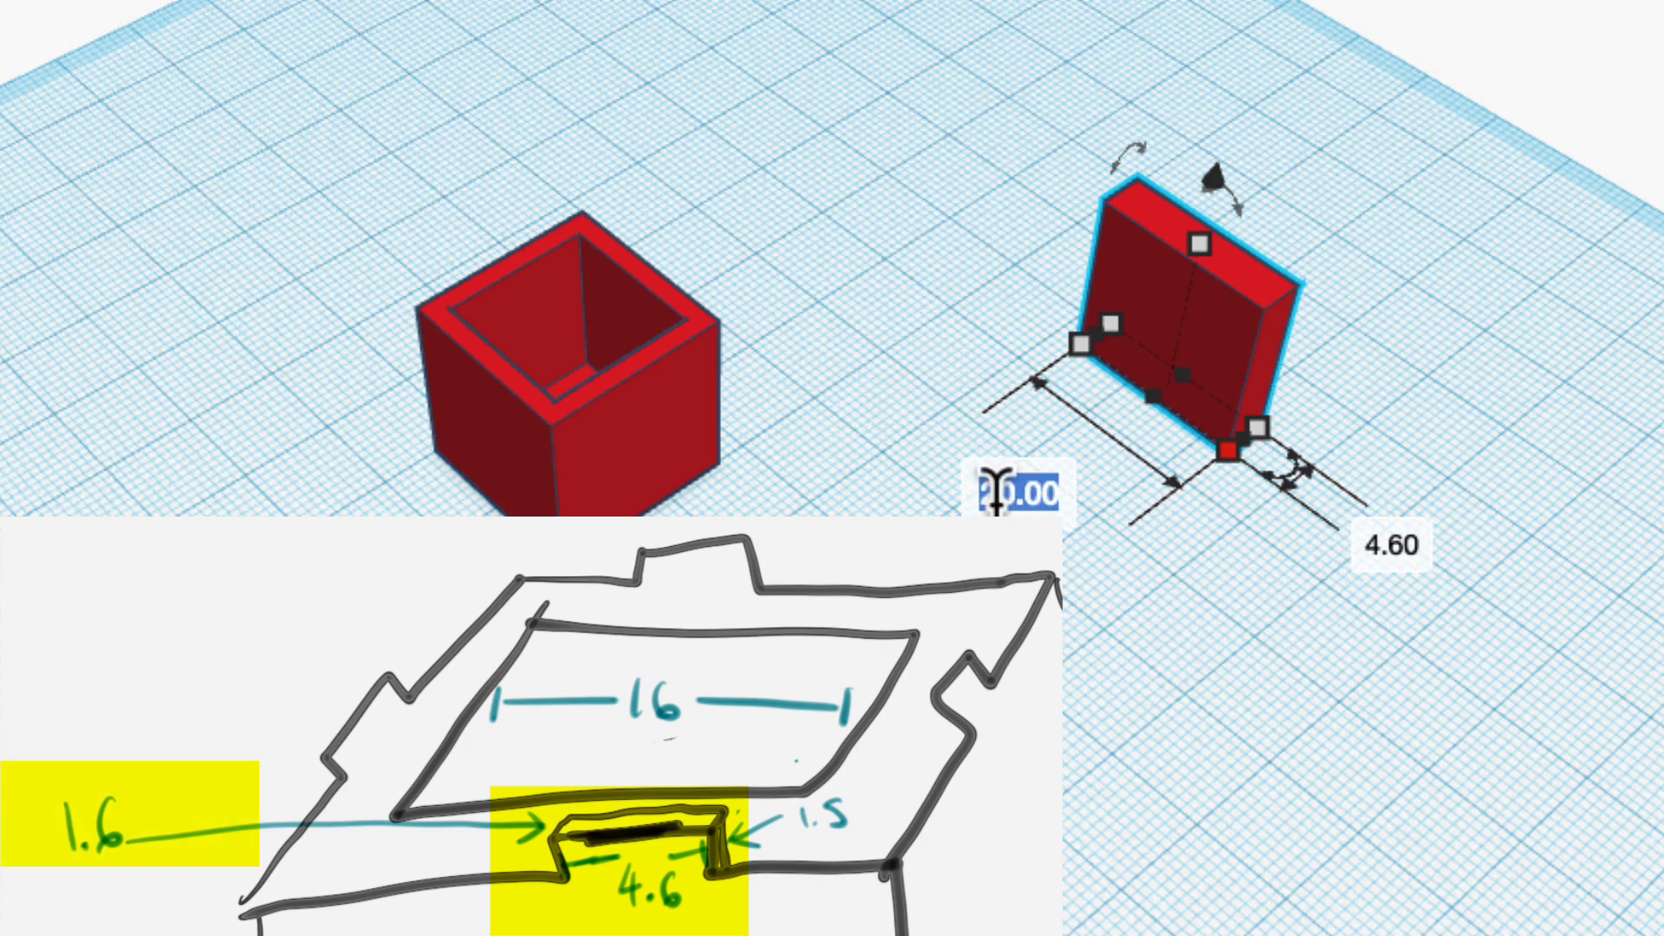
{"action": "type", "text": "1"}
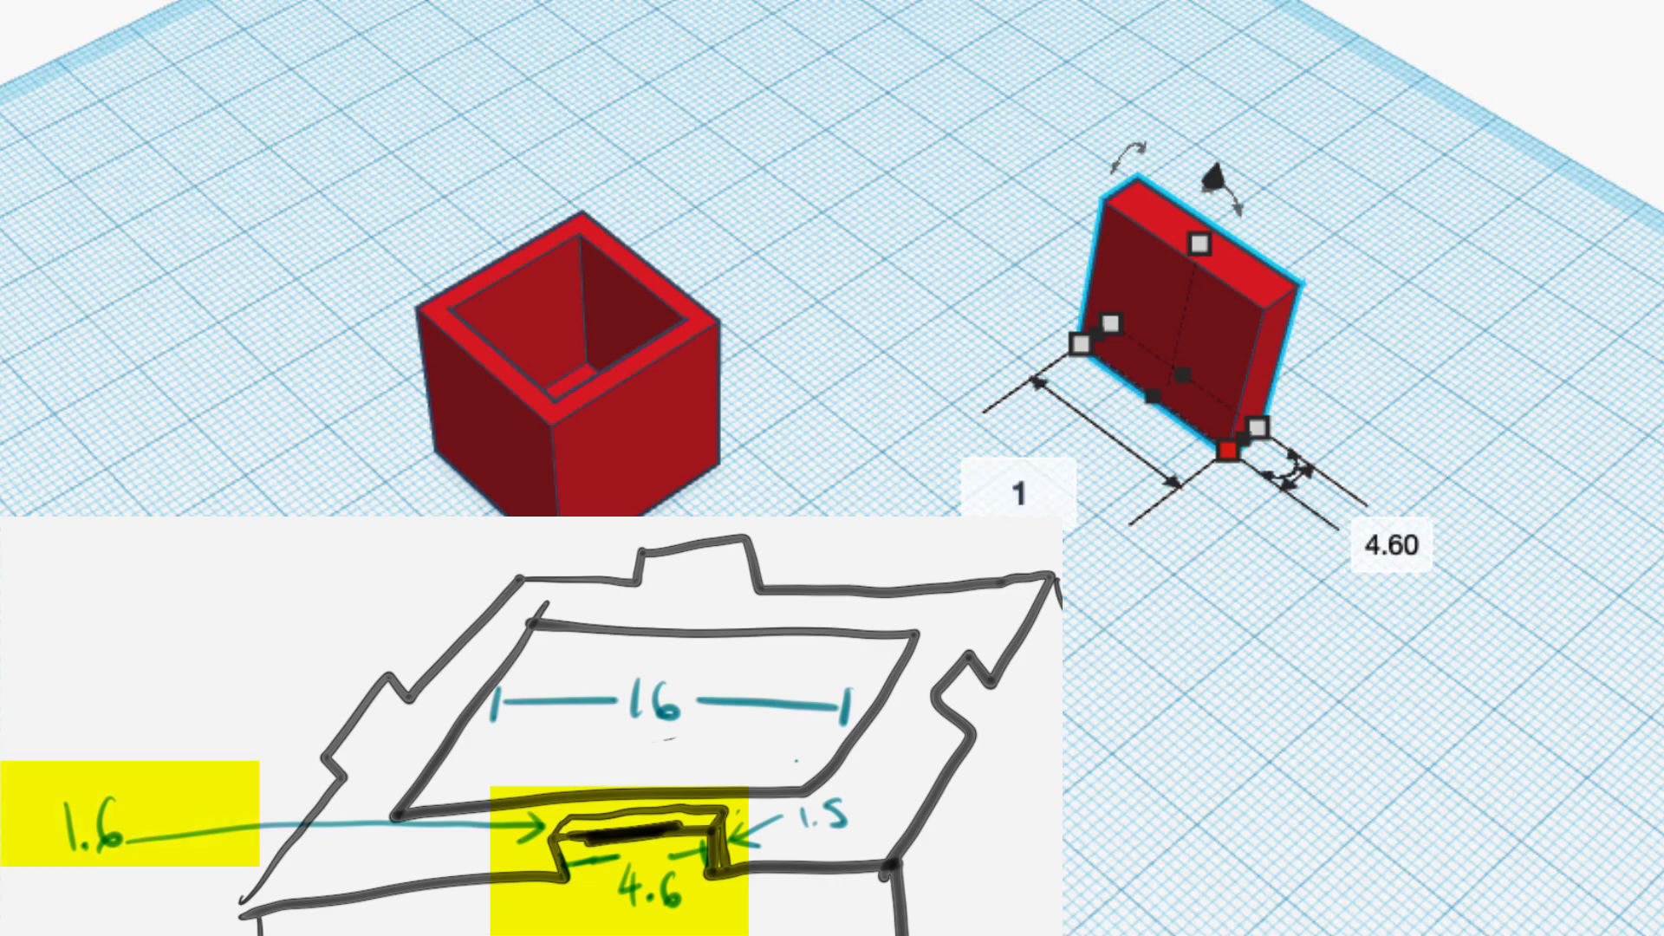
{"action": "type", "text": ".6"}
{"action": "key", "text": "Return"}
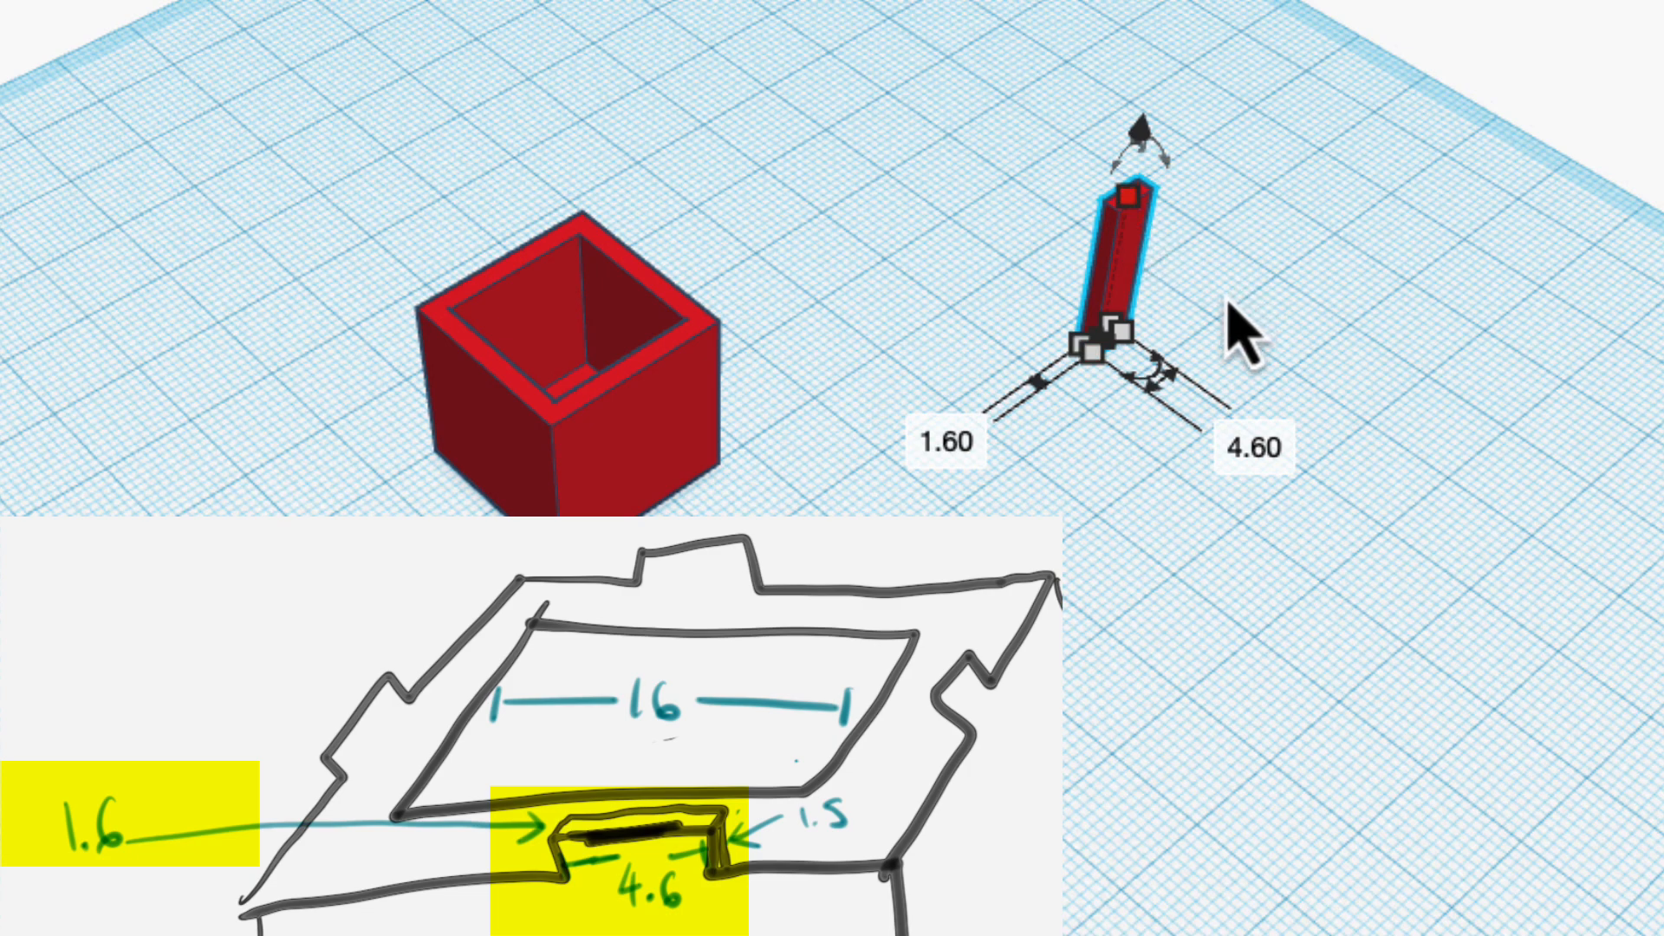
Step: Set the height of the new 4.6 by 1.6 mm box to 1.5 mm and deselect it
{"action": "left_click", "coordinate": [1295, 270]}
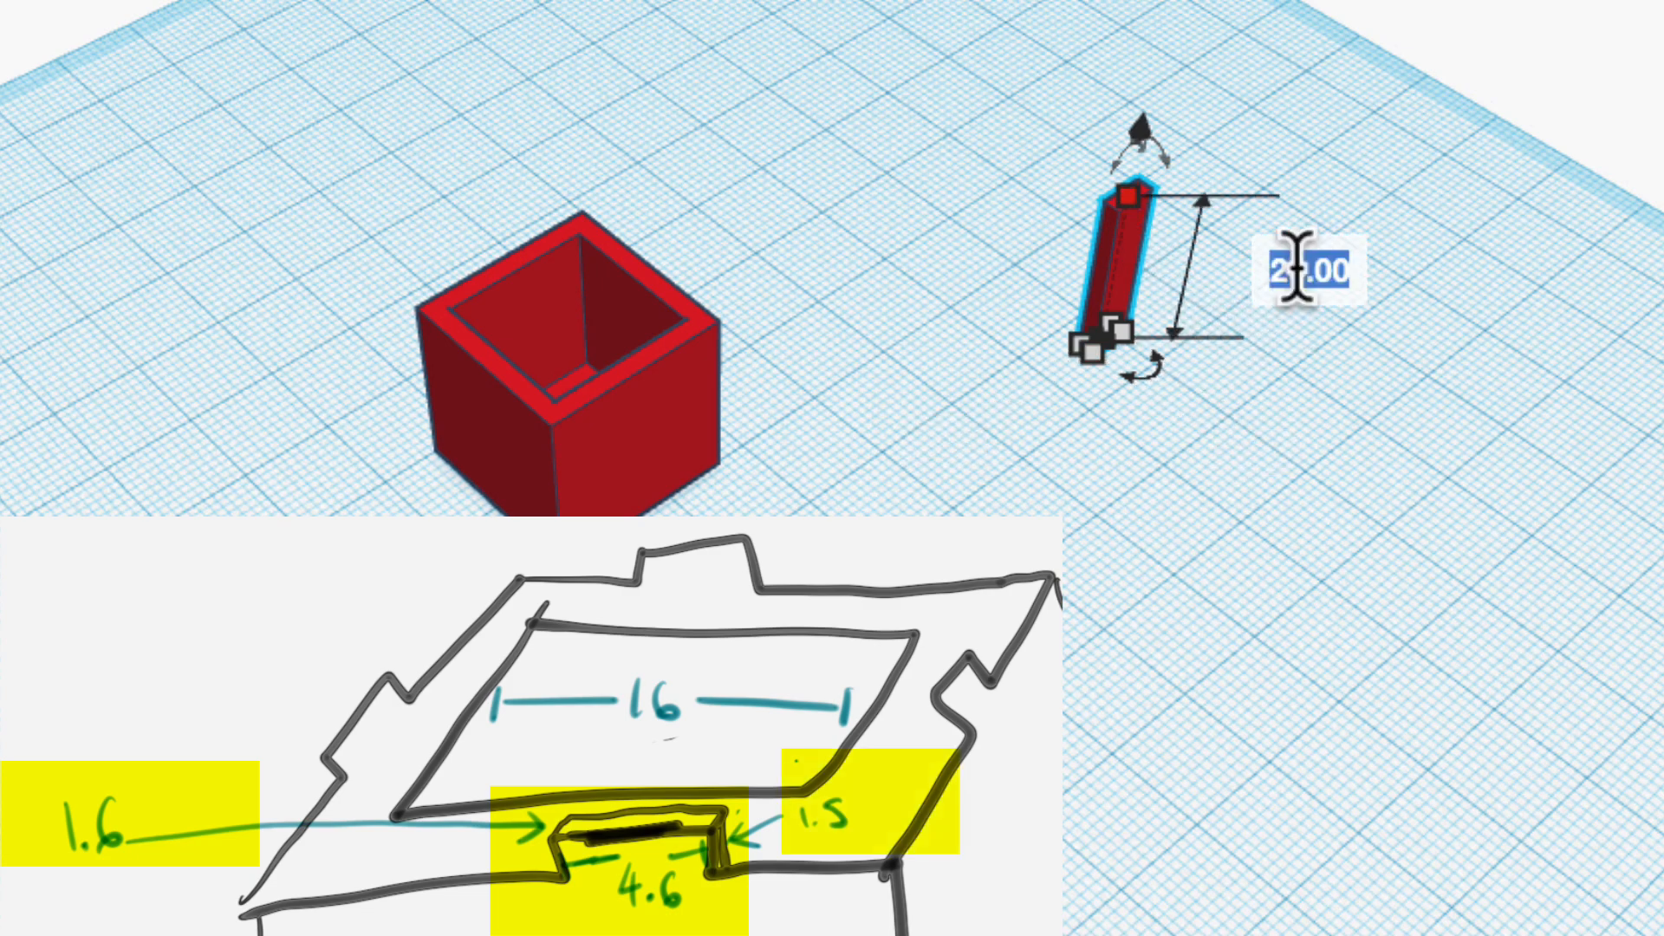
{"action": "type", "text": "1."}
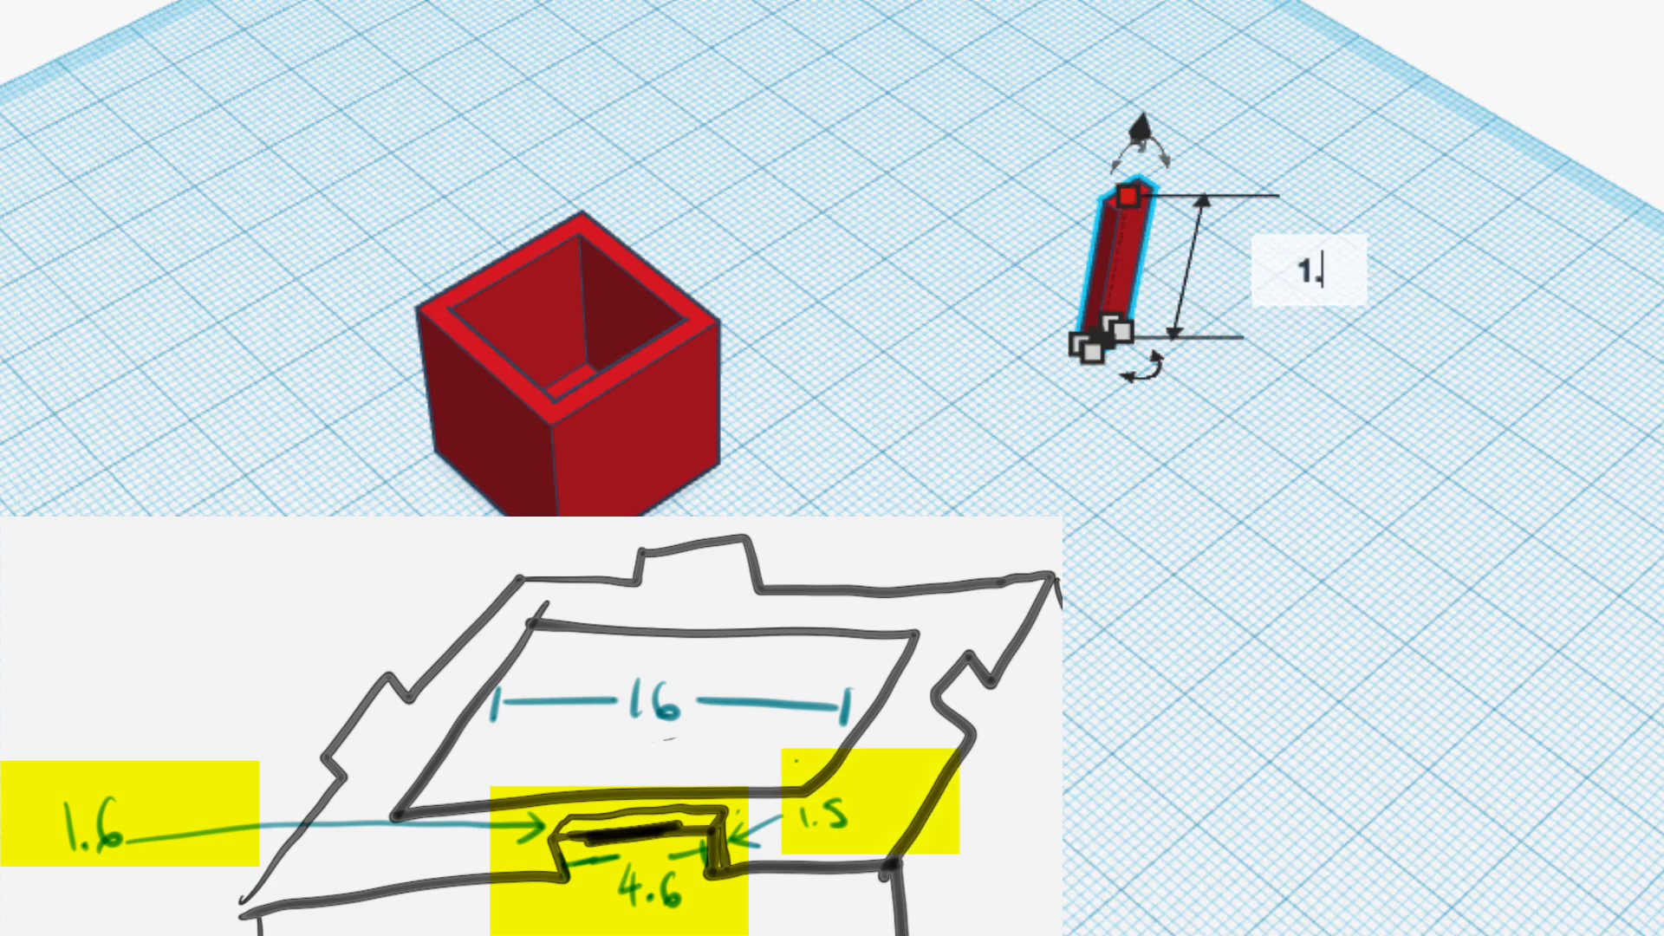
{"action": "type", "text": "5"}
{"action": "key", "text": "Return"}
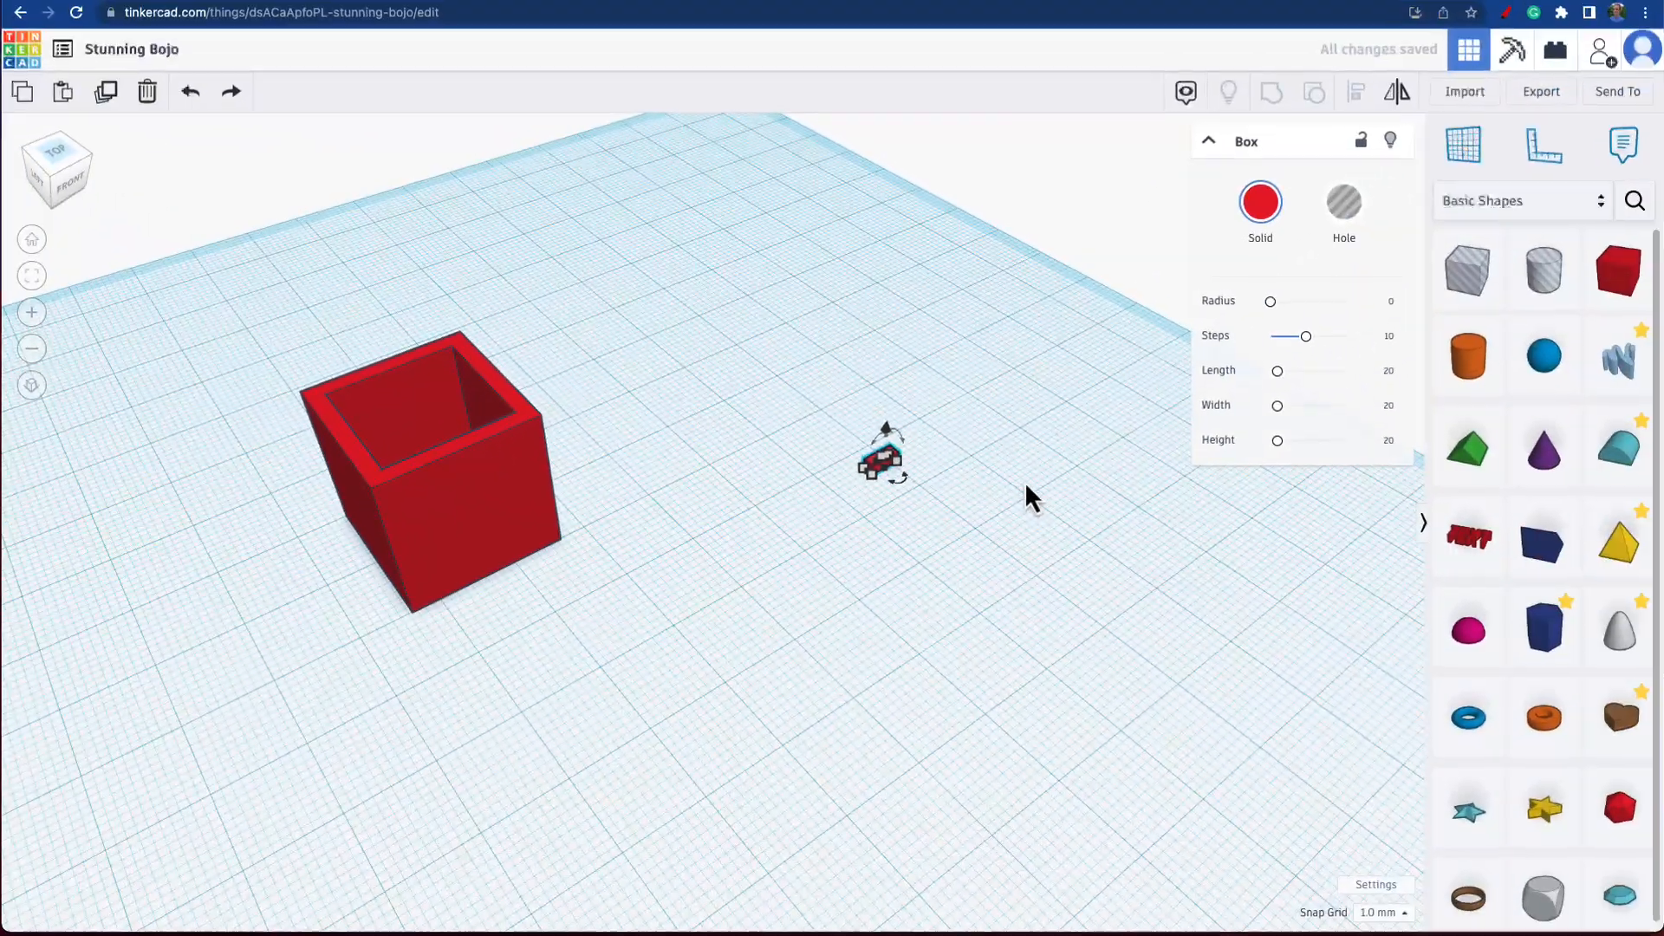
{"action": "left_click", "coordinate": [1008, 493]}
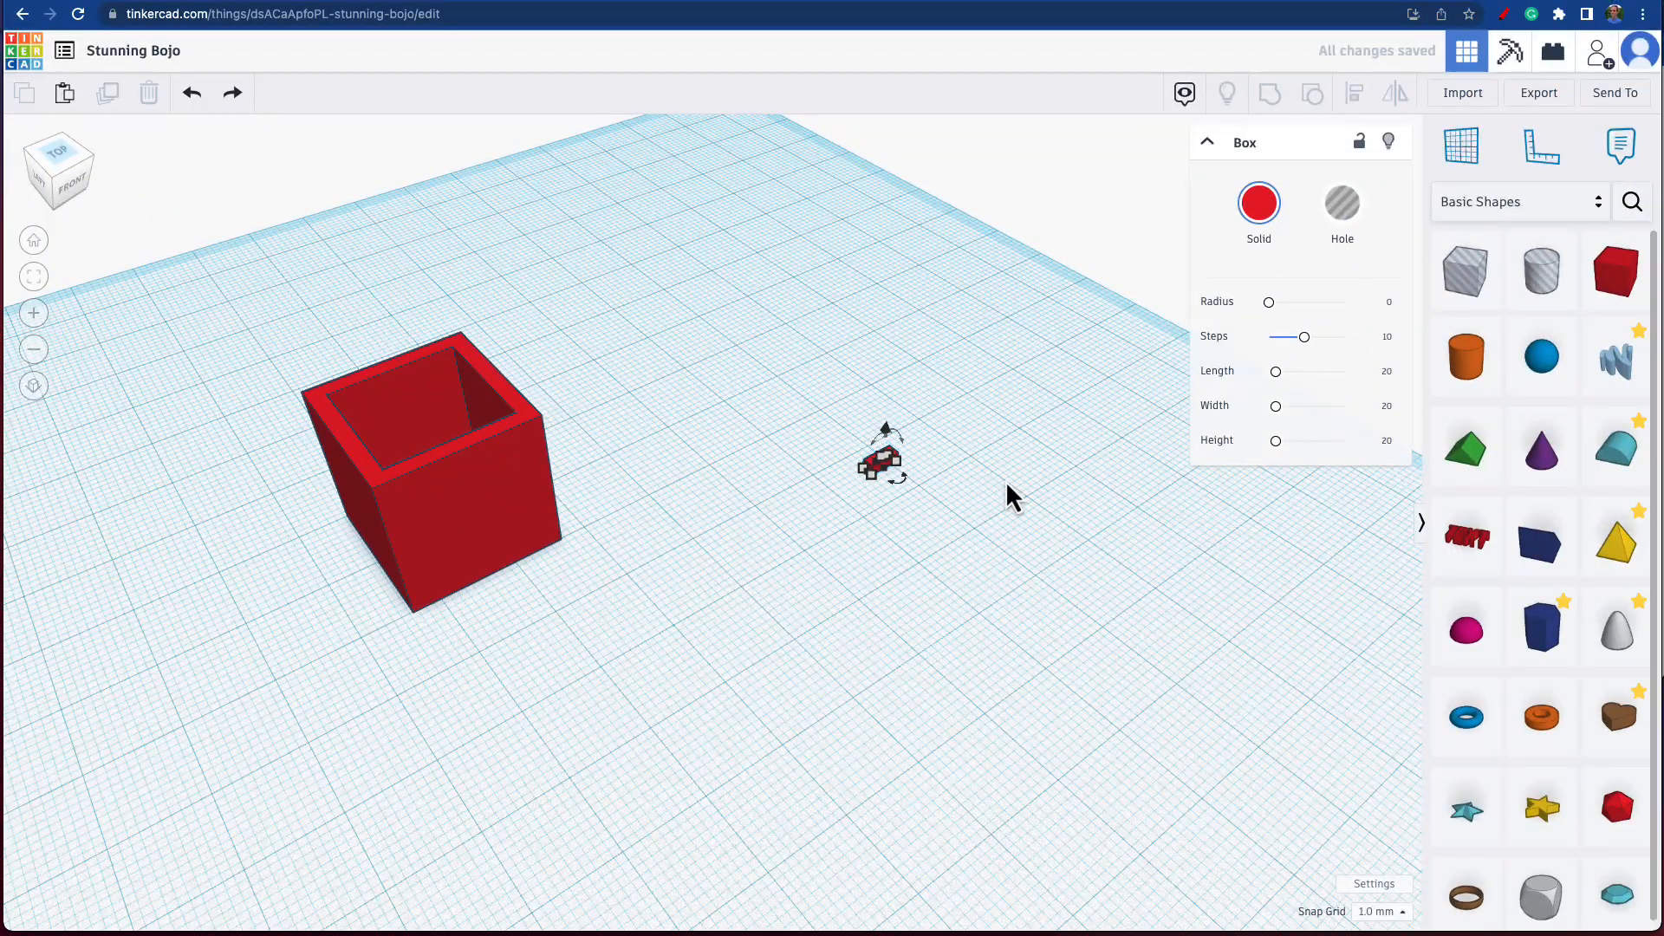
{"action": "scroll", "coordinate": [888, 496], "scroll_direction": "down", "scroll_amount": 2}
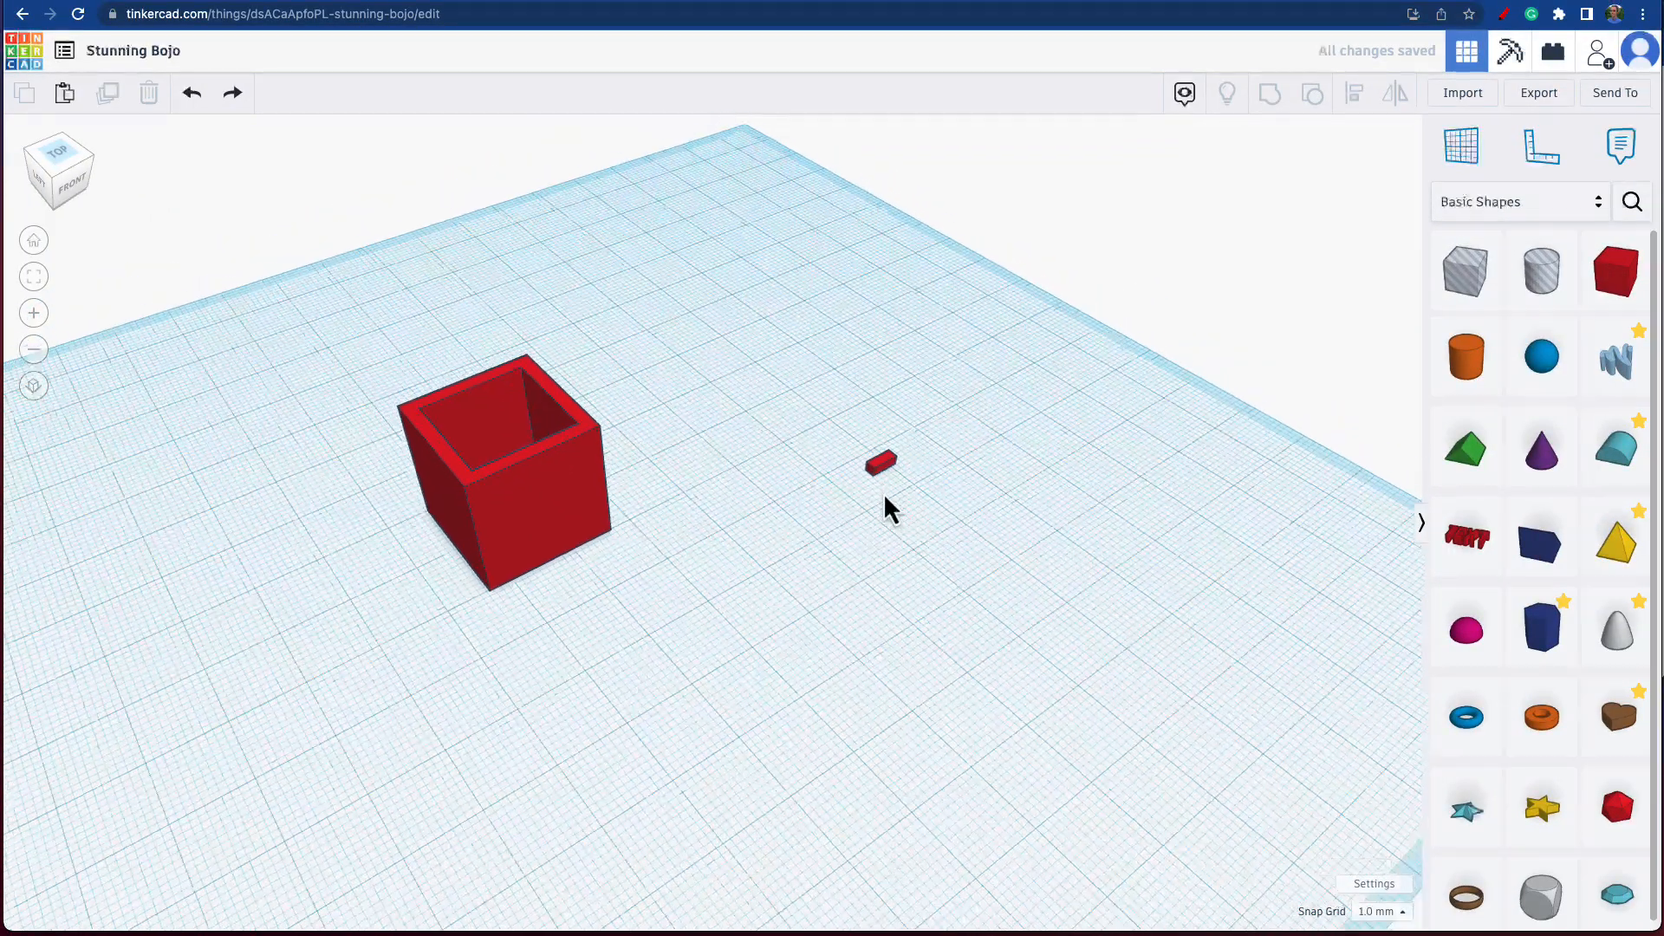
{"action": "scroll", "coordinate": [890, 507], "scroll_direction": "up", "scroll_amount": 5}
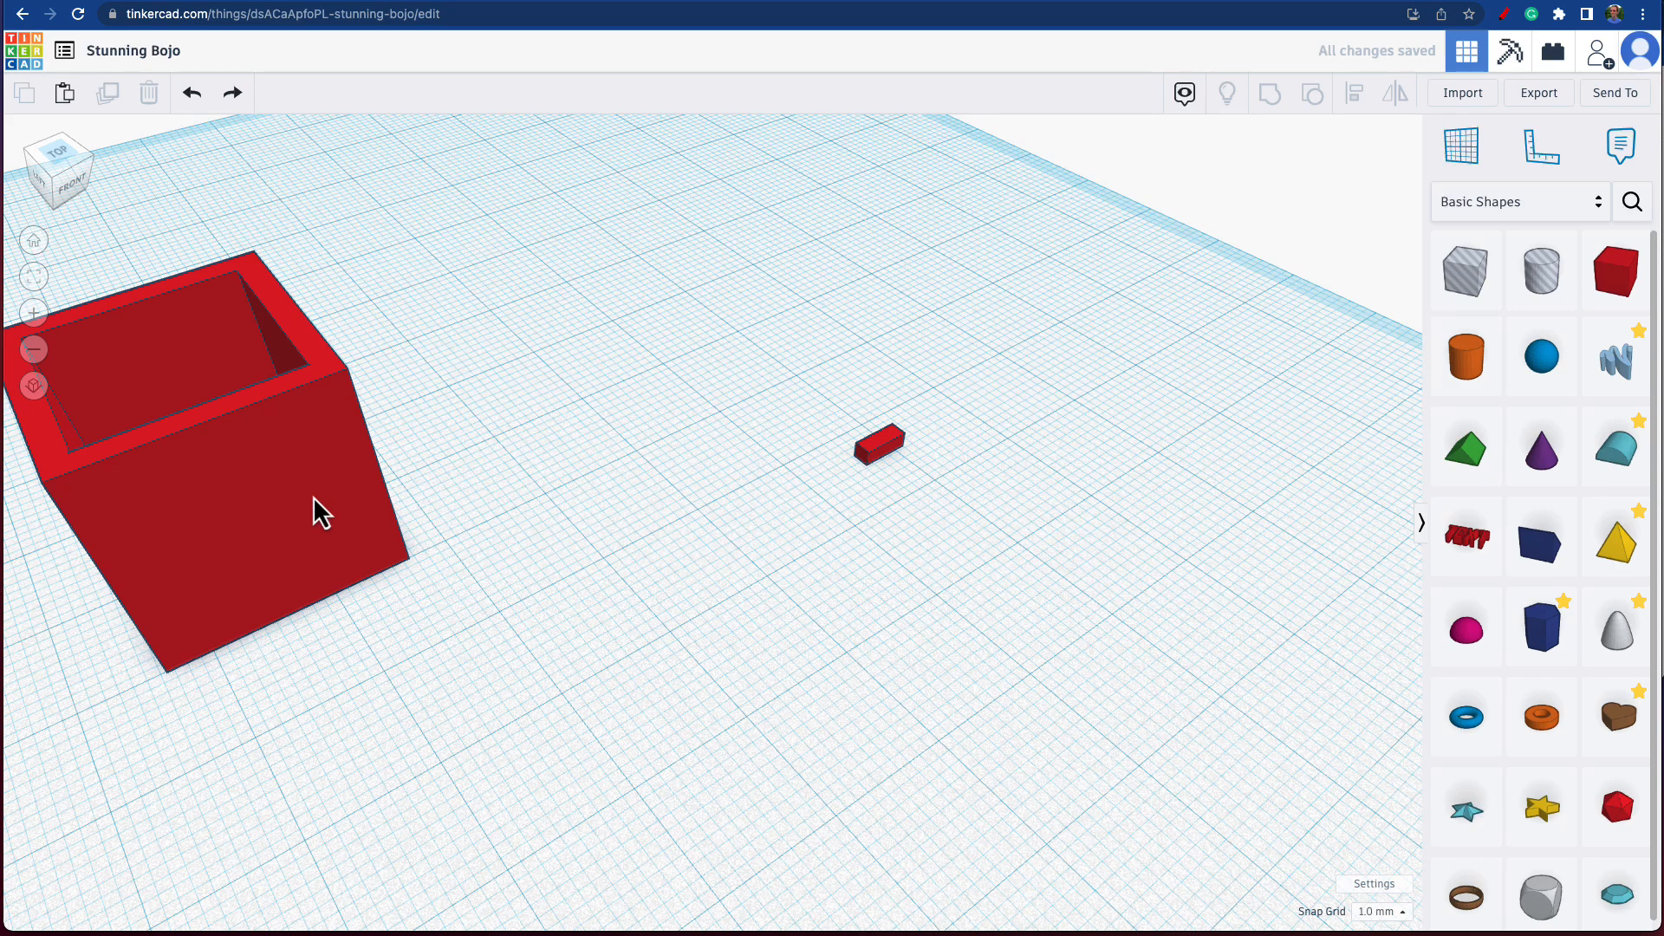
Step: Move the hollow red box across the workplane closer to the small 4.6 by 1.6 mm box
{"action": "left_click", "coordinate": [320, 512]}
{"action": "left_click_drag", "start_coordinate": [321, 512], "coordinate": [709, 420]}
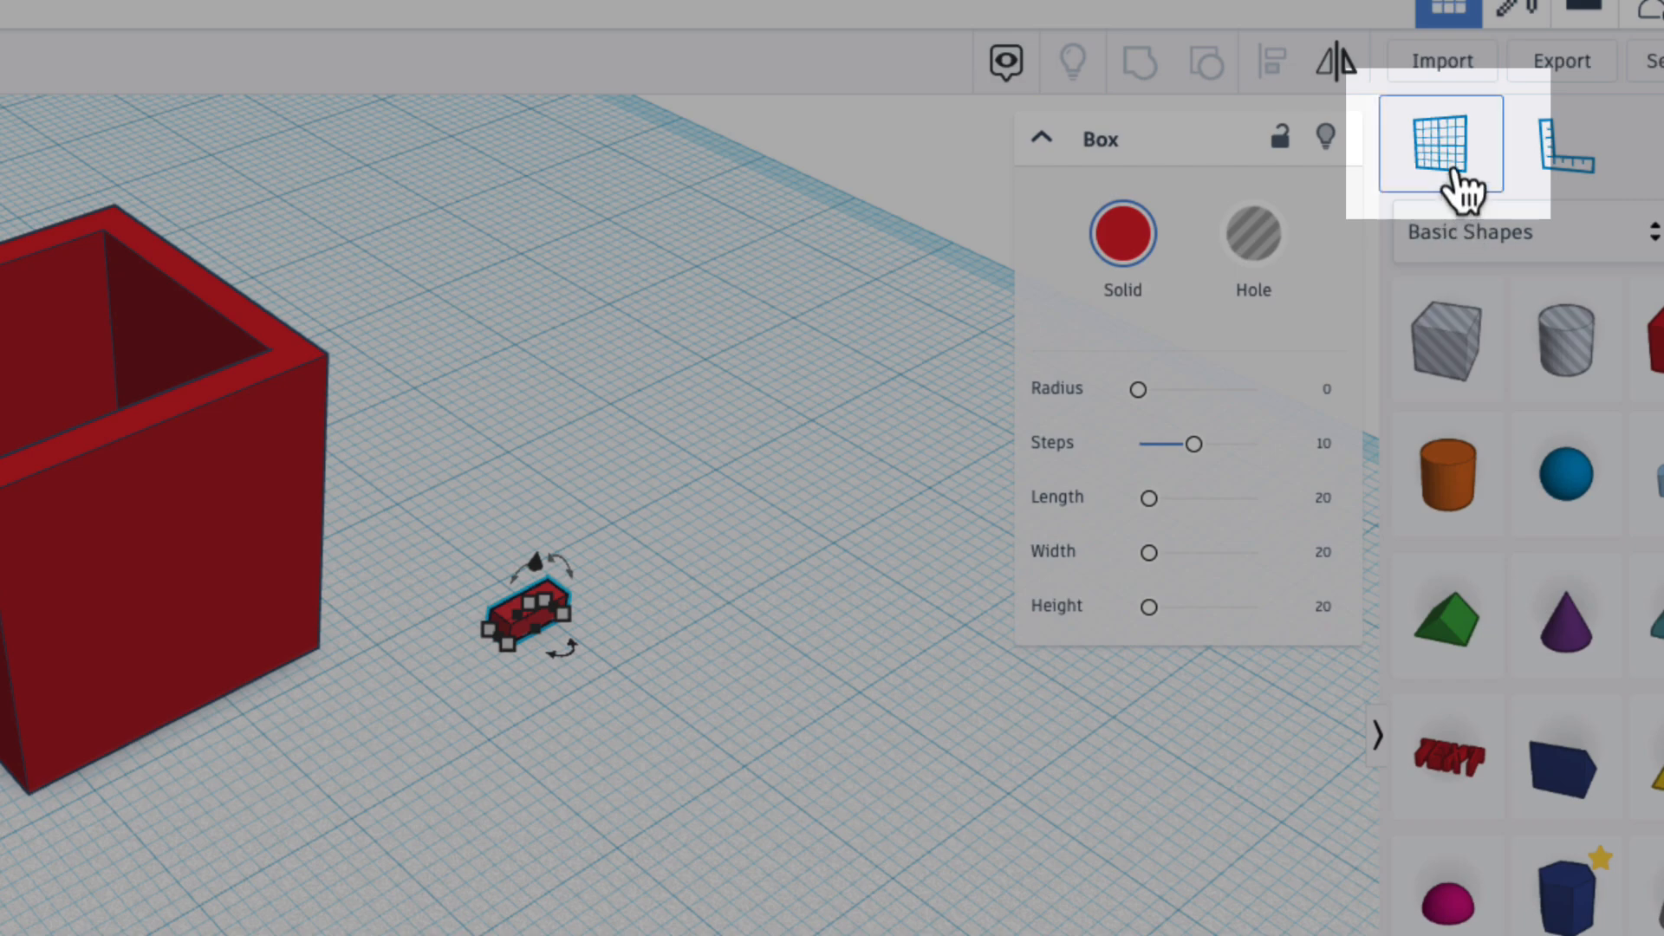
Step: Raise the small box to rim height by dropping it onto a temporary workplane on the hollow box's rim, and restore the original workplane
{"action": "left_click", "coordinate": [1456, 156]}
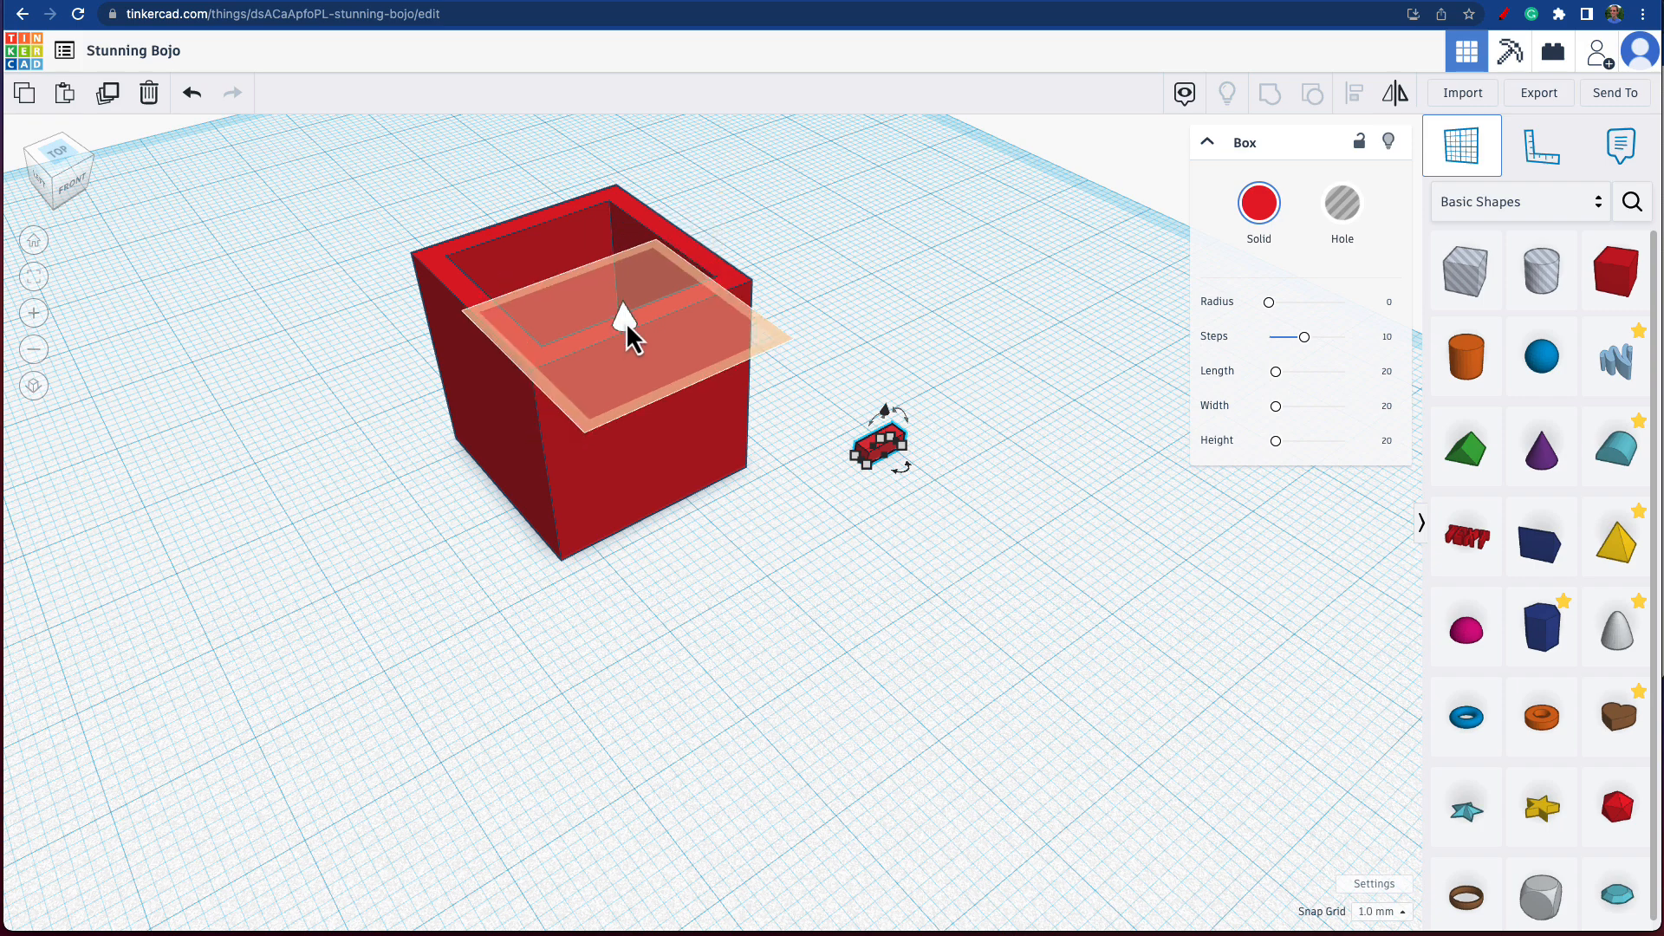
{"action": "left_click", "coordinate": [628, 324]}
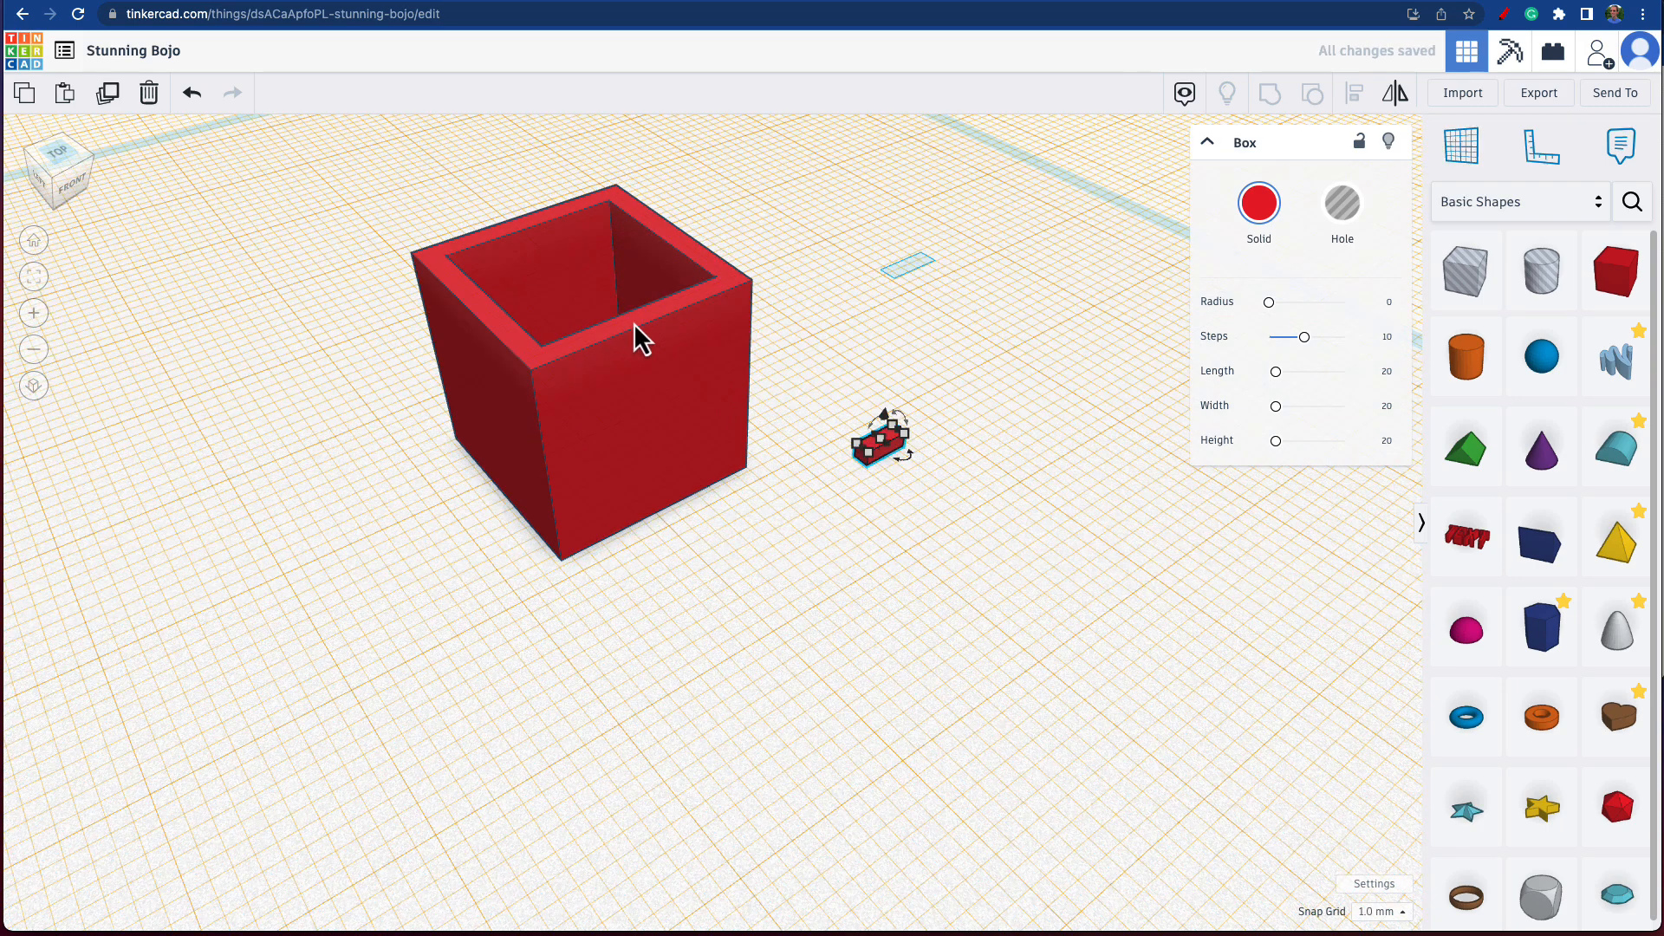
{"action": "key", "text": "d"}
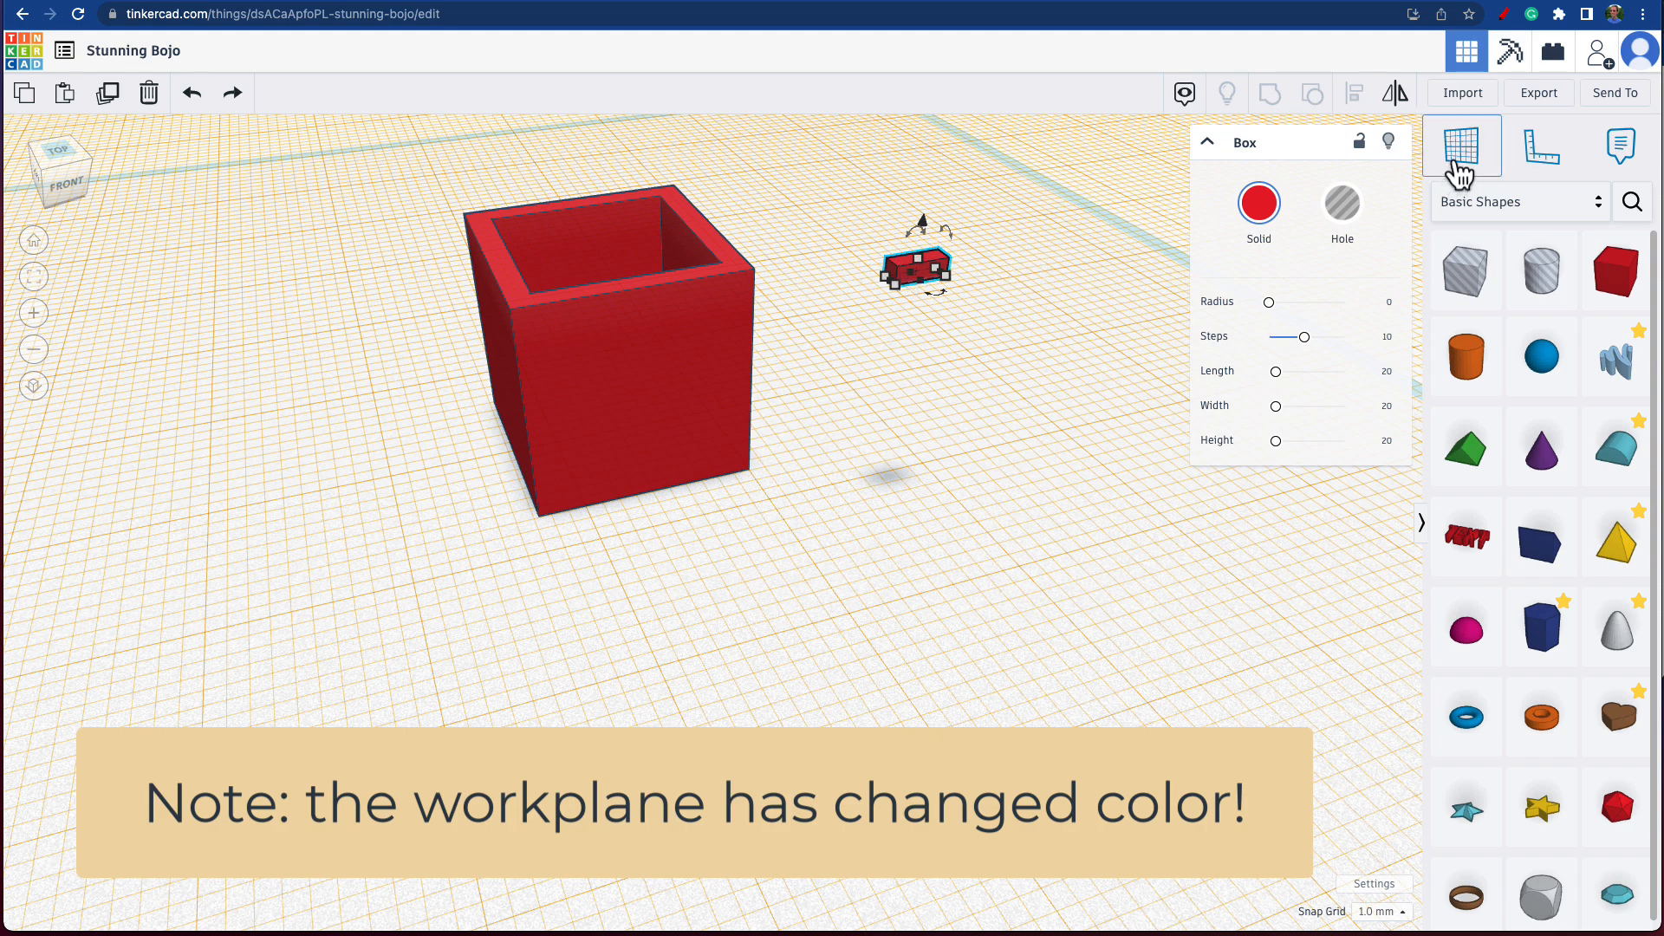
{"action": "left_click", "coordinate": [1458, 167]}
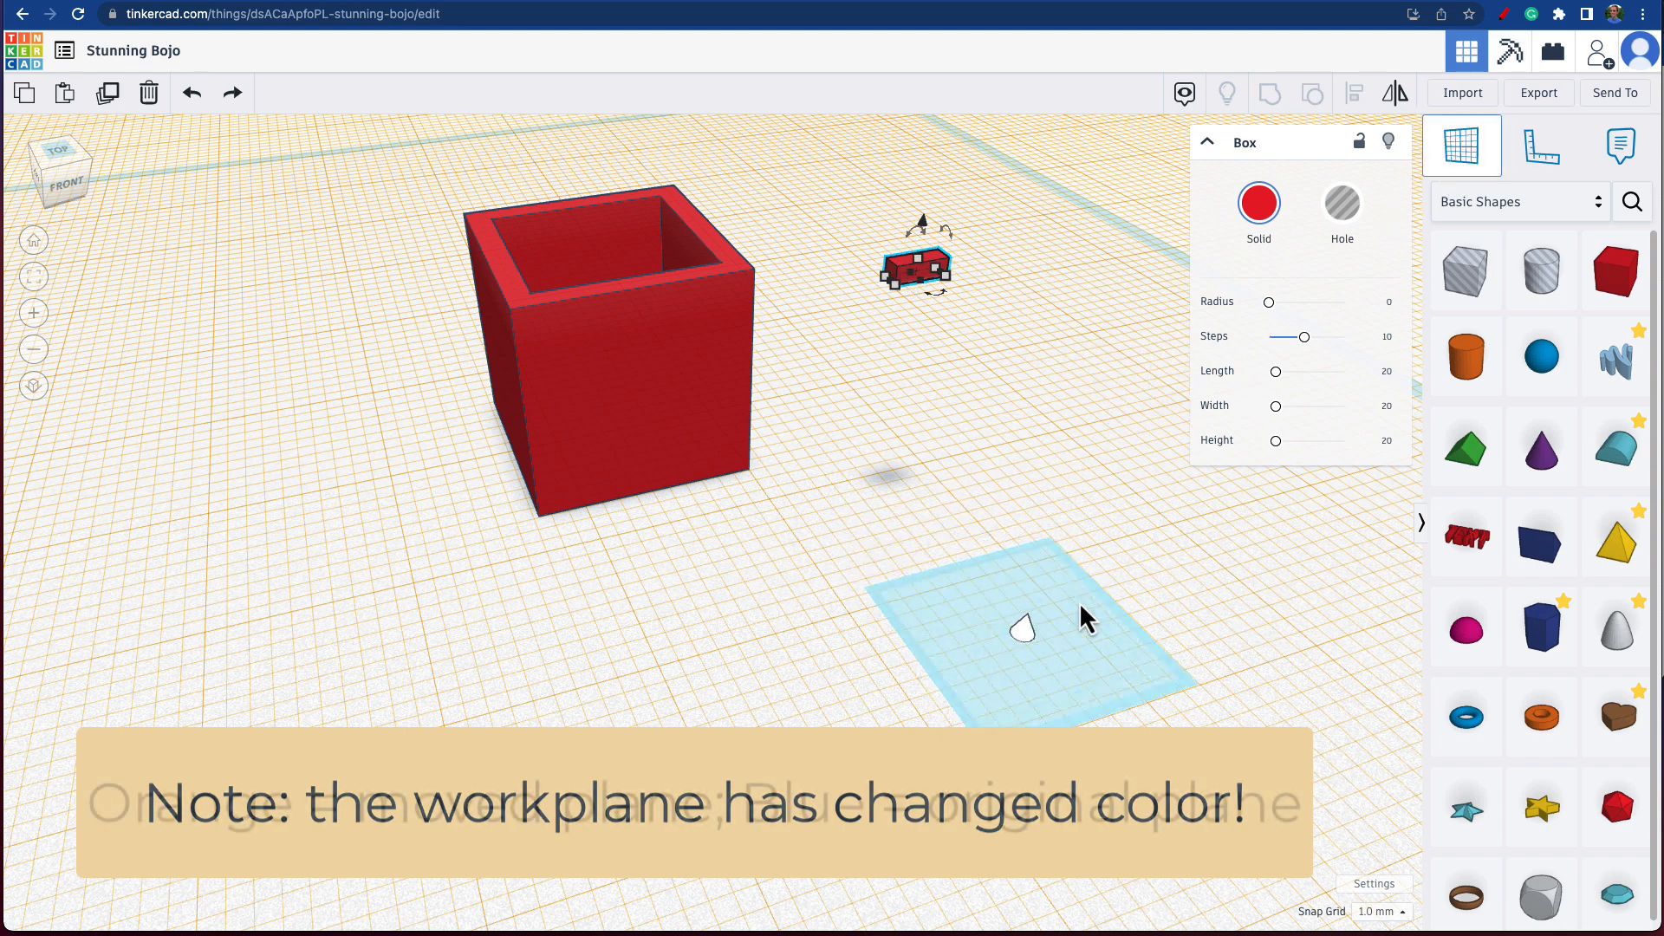
{"action": "left_click", "coordinate": [1078, 618]}
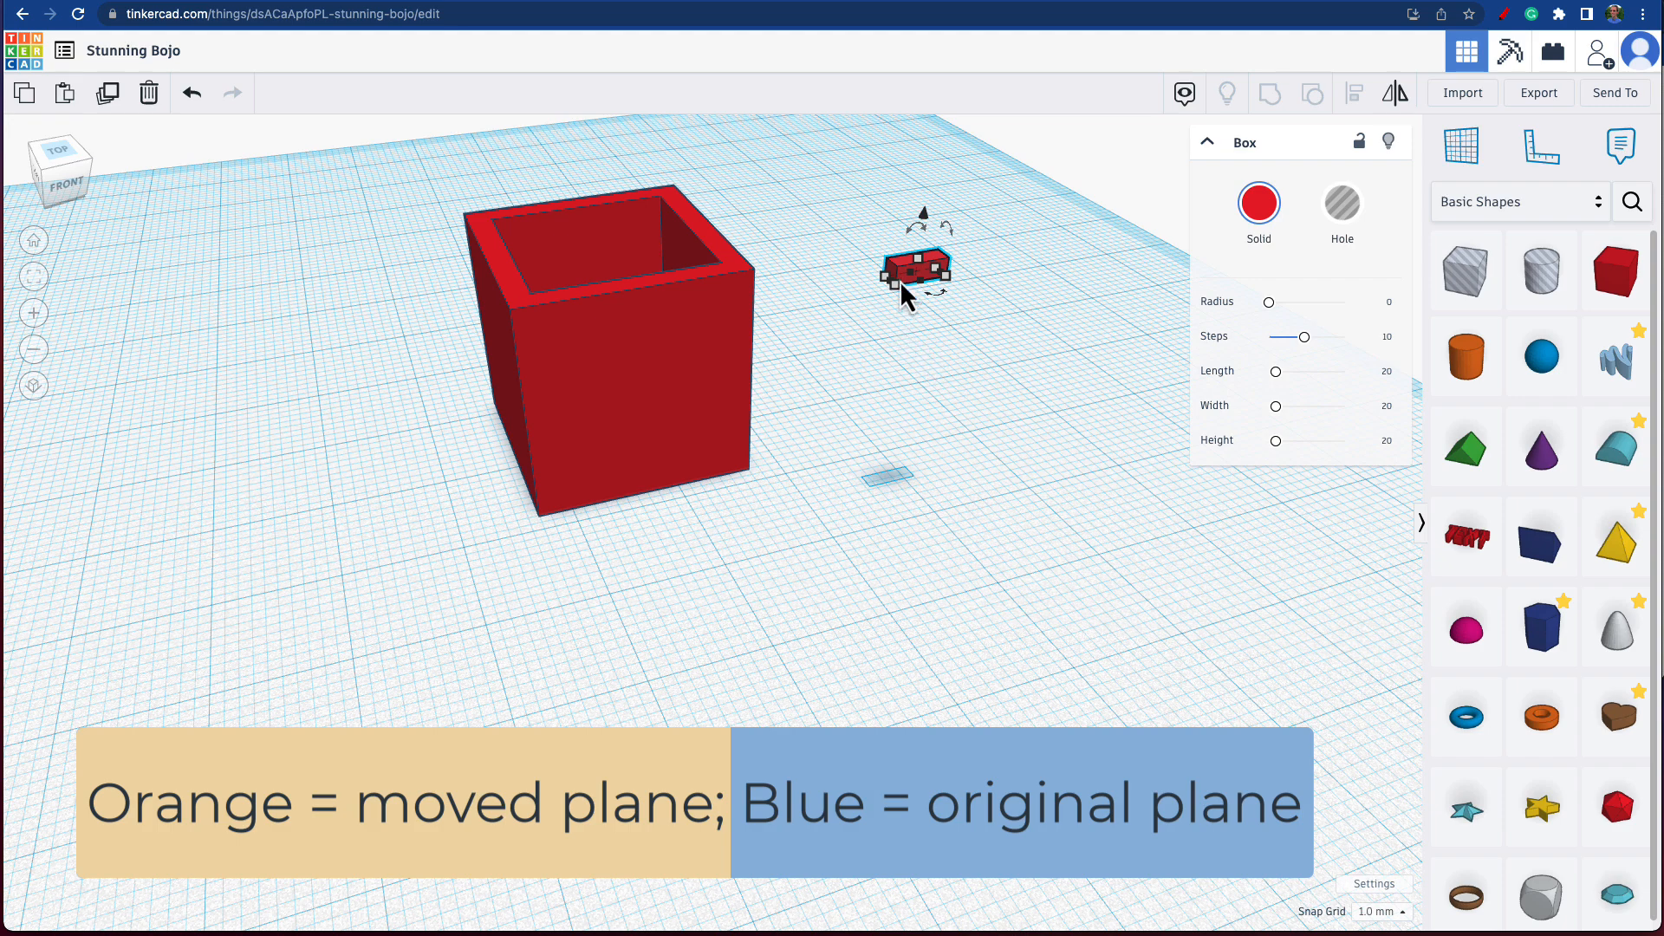
Step: Align the small box with the hollow box so it sits centred on the front rim, flush with the outer front face
{"action": "left_click_drag", "start_coordinate": [384, 258], "coordinate": [1044, 364]}
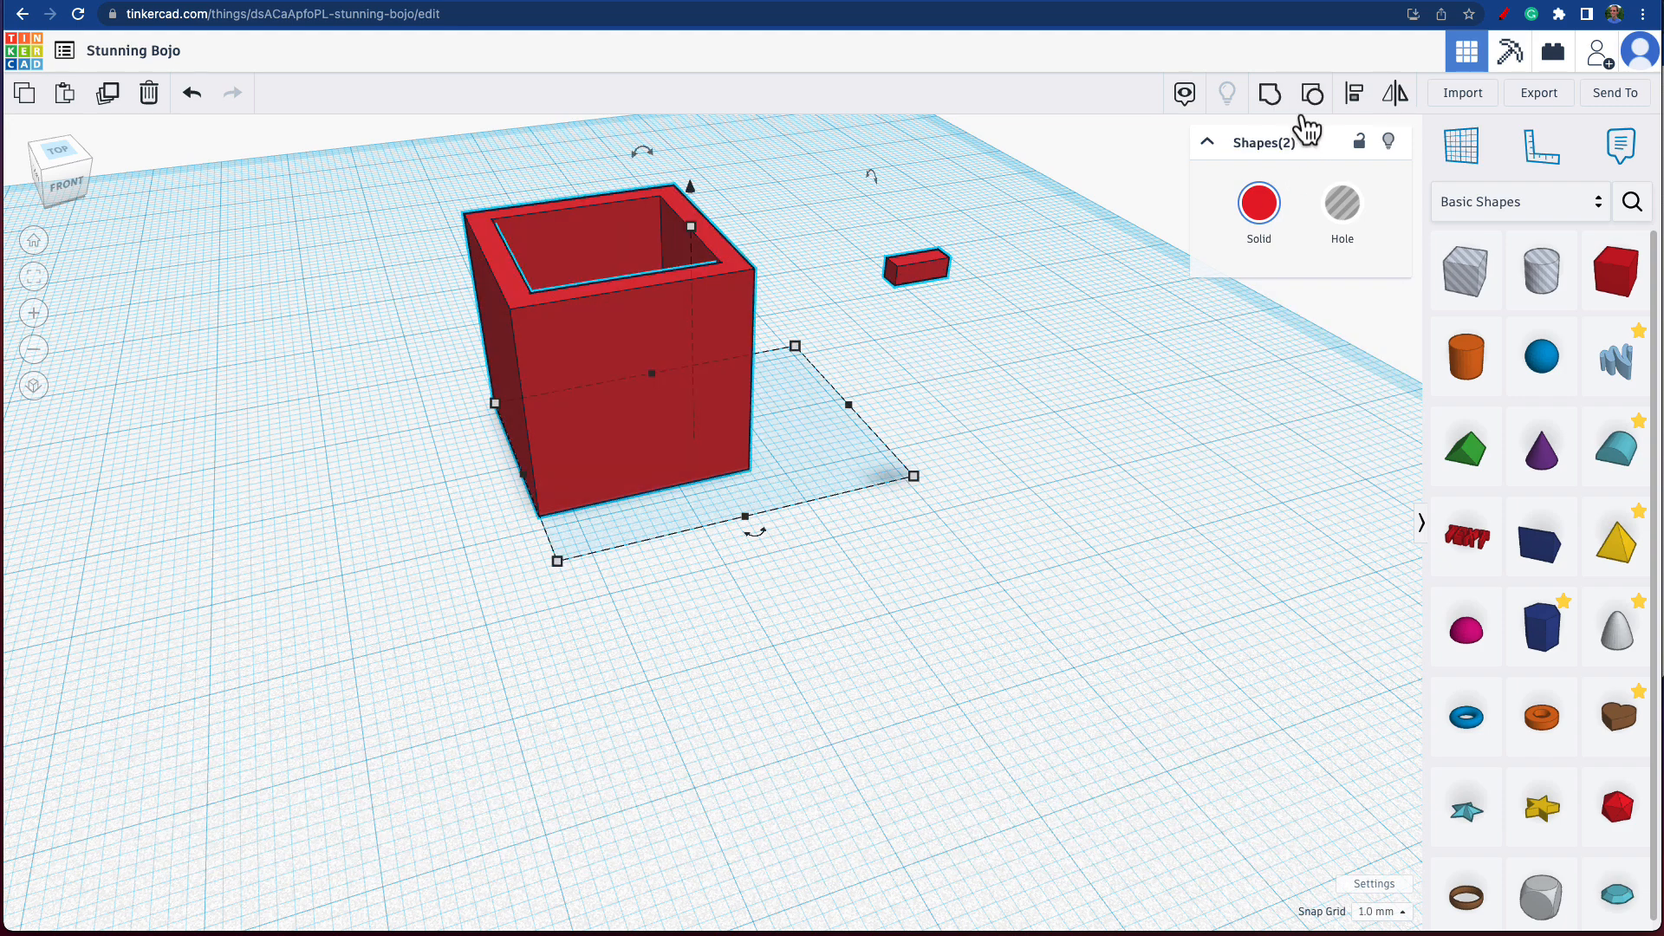
{"action": "left_click", "coordinate": [1357, 100]}
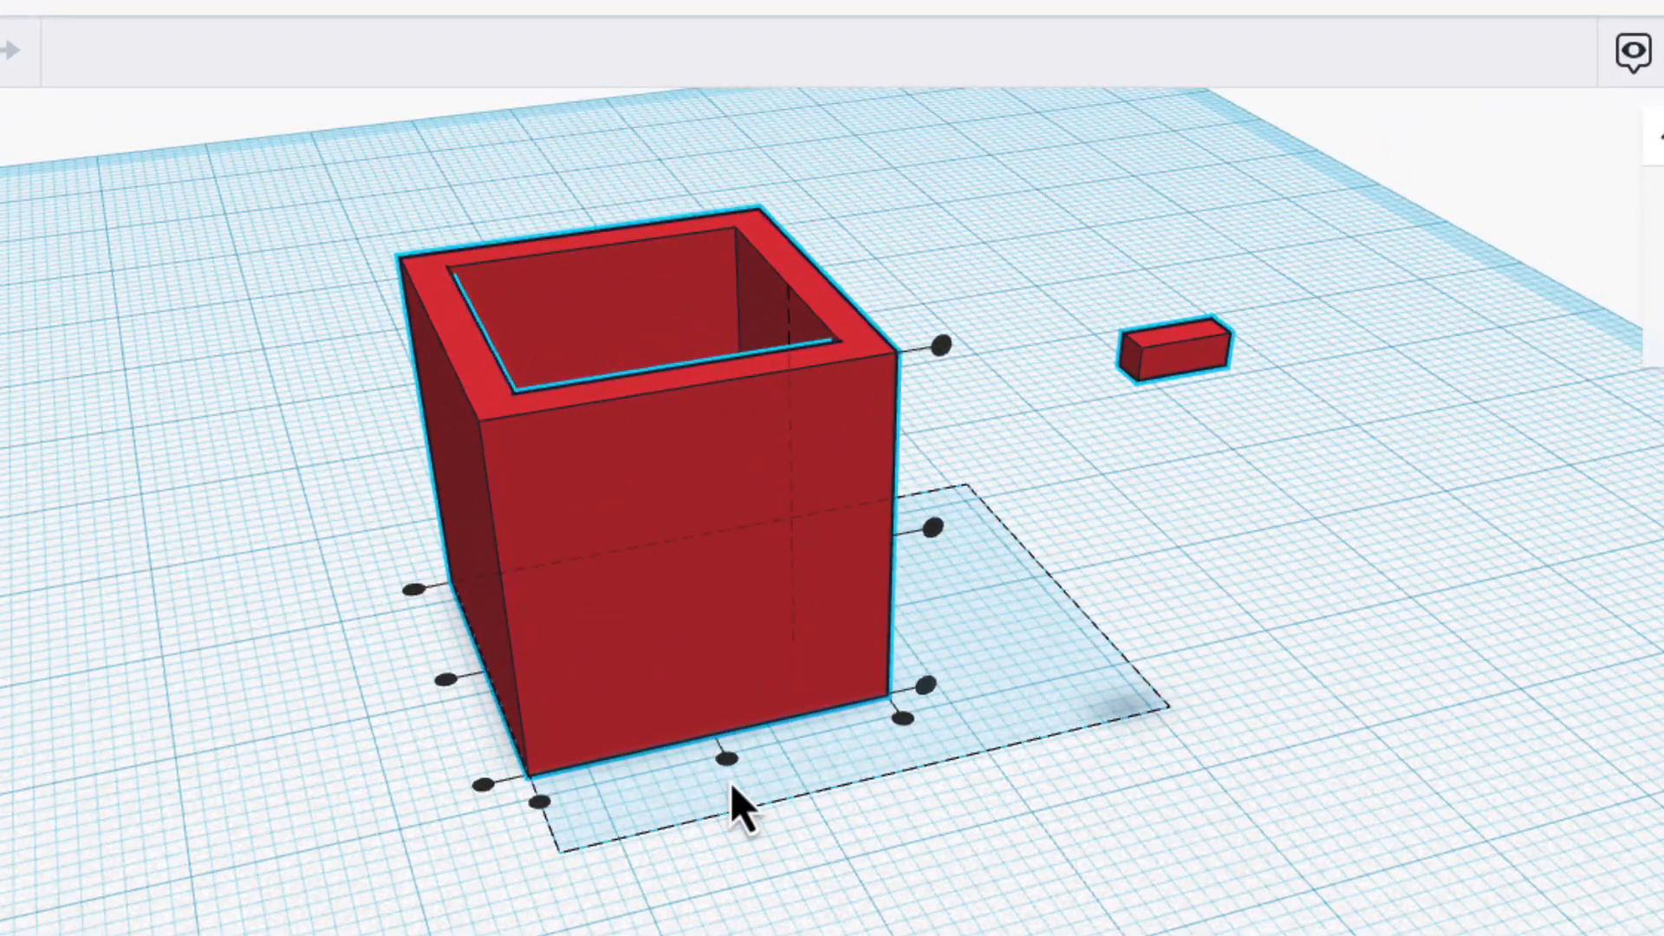
{"action": "left_click", "coordinate": [726, 768]}
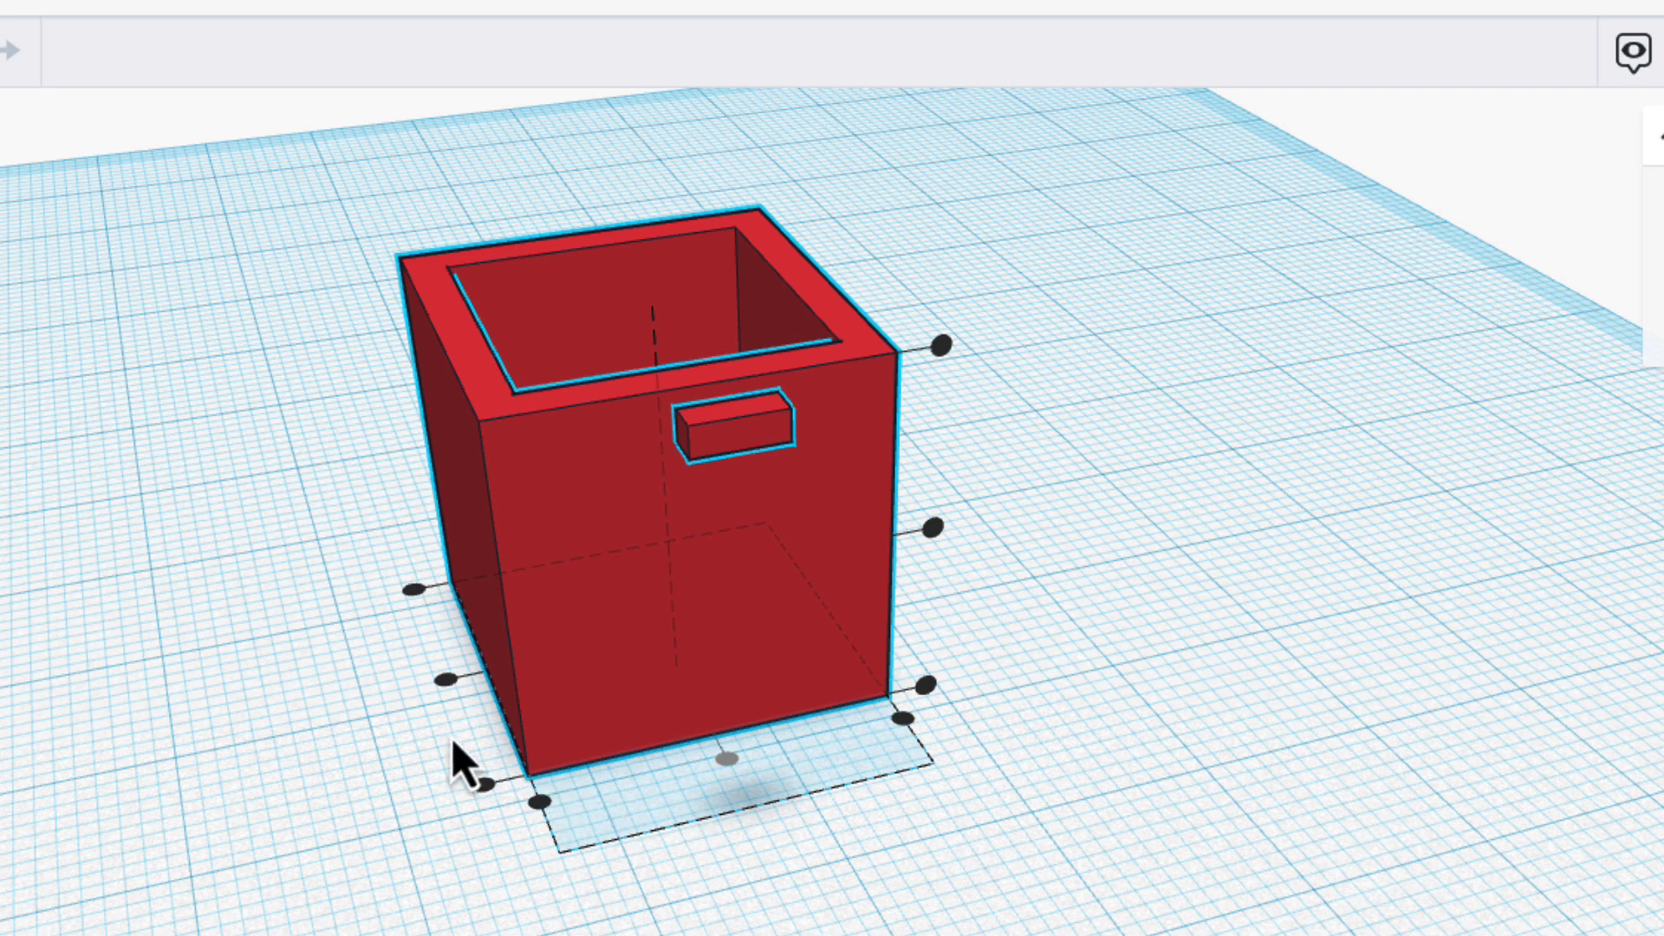
{"action": "left_click", "coordinate": [445, 679]}
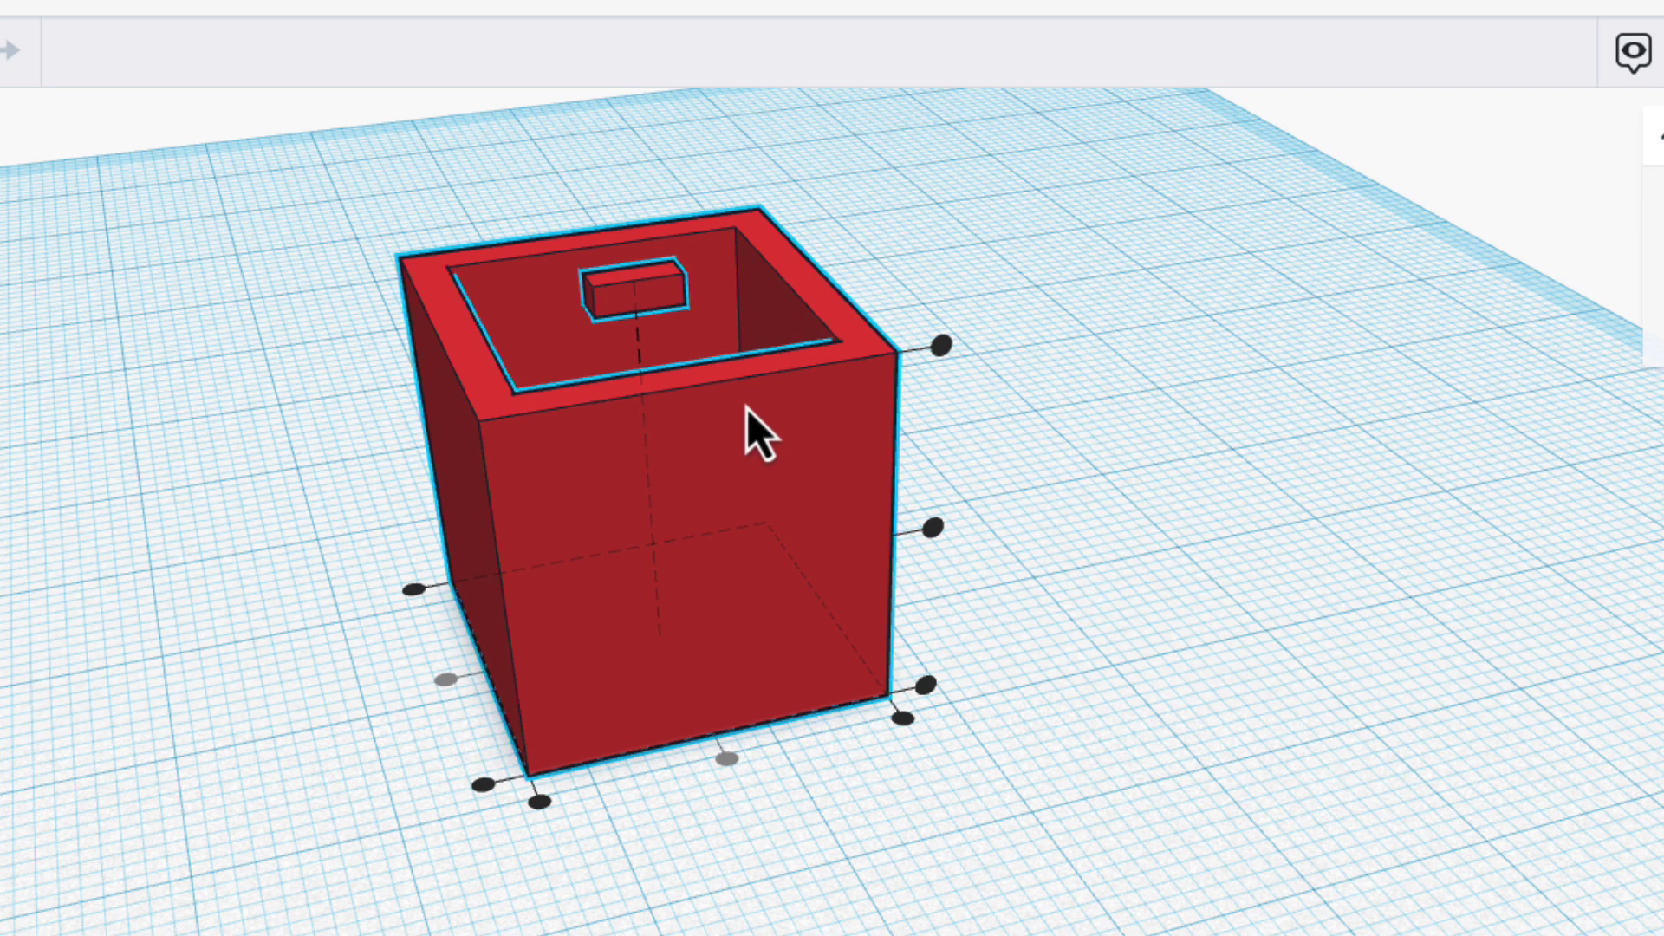
{"action": "left_click", "coordinate": [481, 793]}
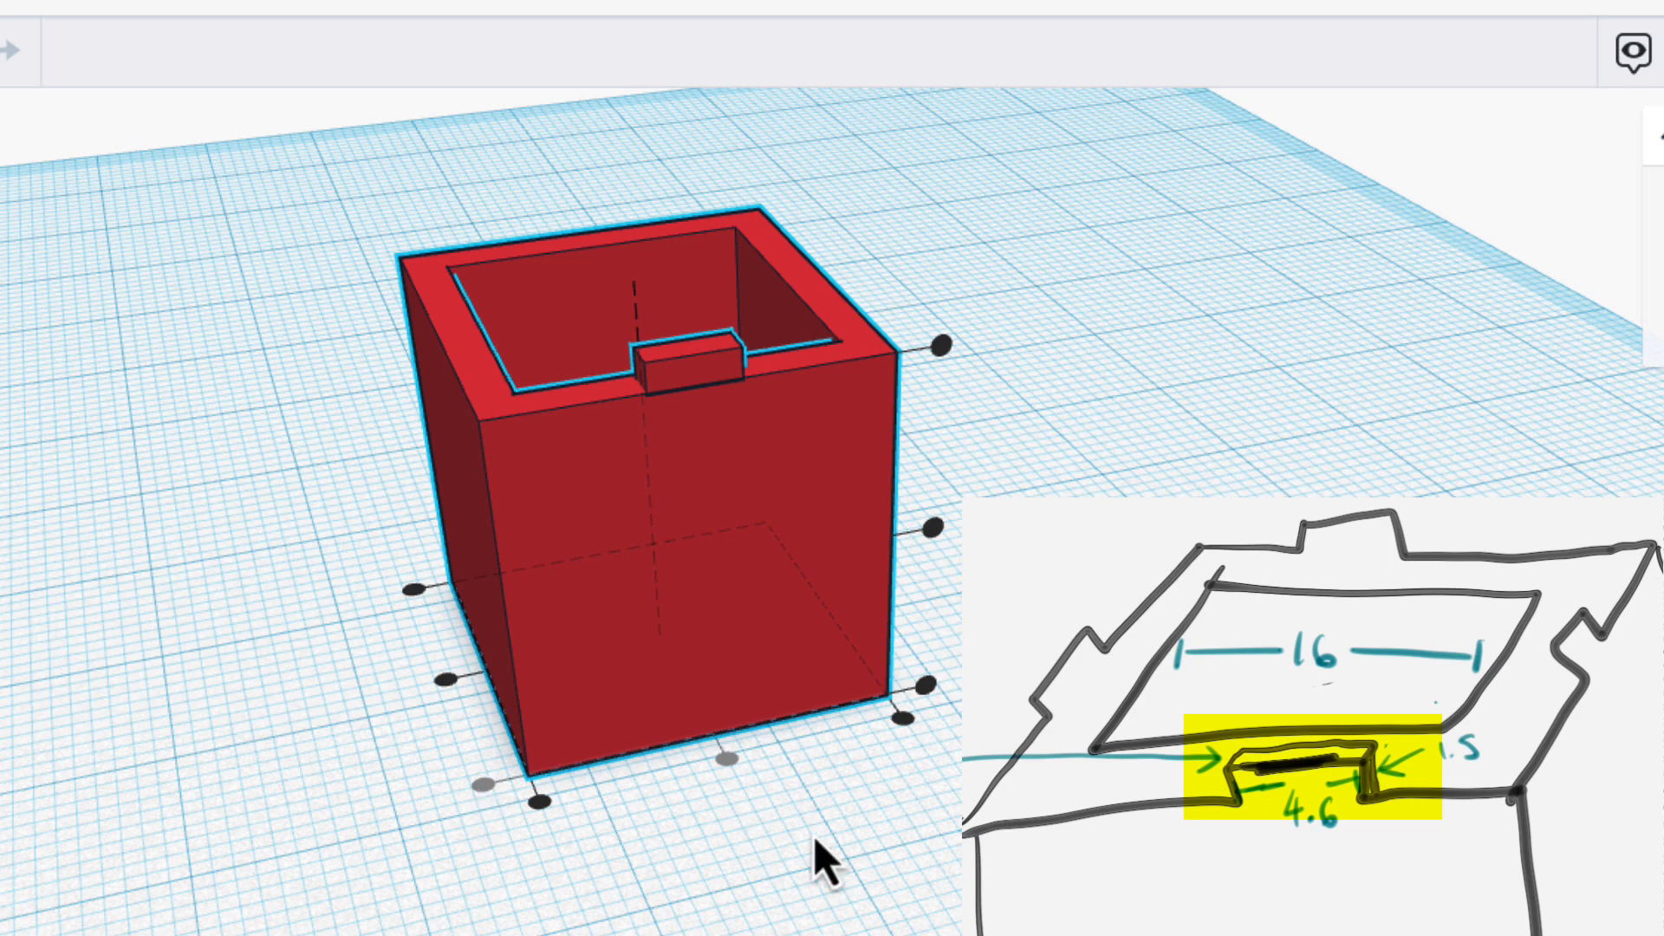
{"action": "mouse_move", "coordinate": [871, 826]}
{"action": "right_mouse_down"}
{"action": "mouse_move", "coordinate": [1097, 821]}
{"action": "mouse_move", "coordinate": [1075, 884]}
{"action": "mouse_move", "coordinate": [1042, 867]}
{"action": "right_mouse_up"}
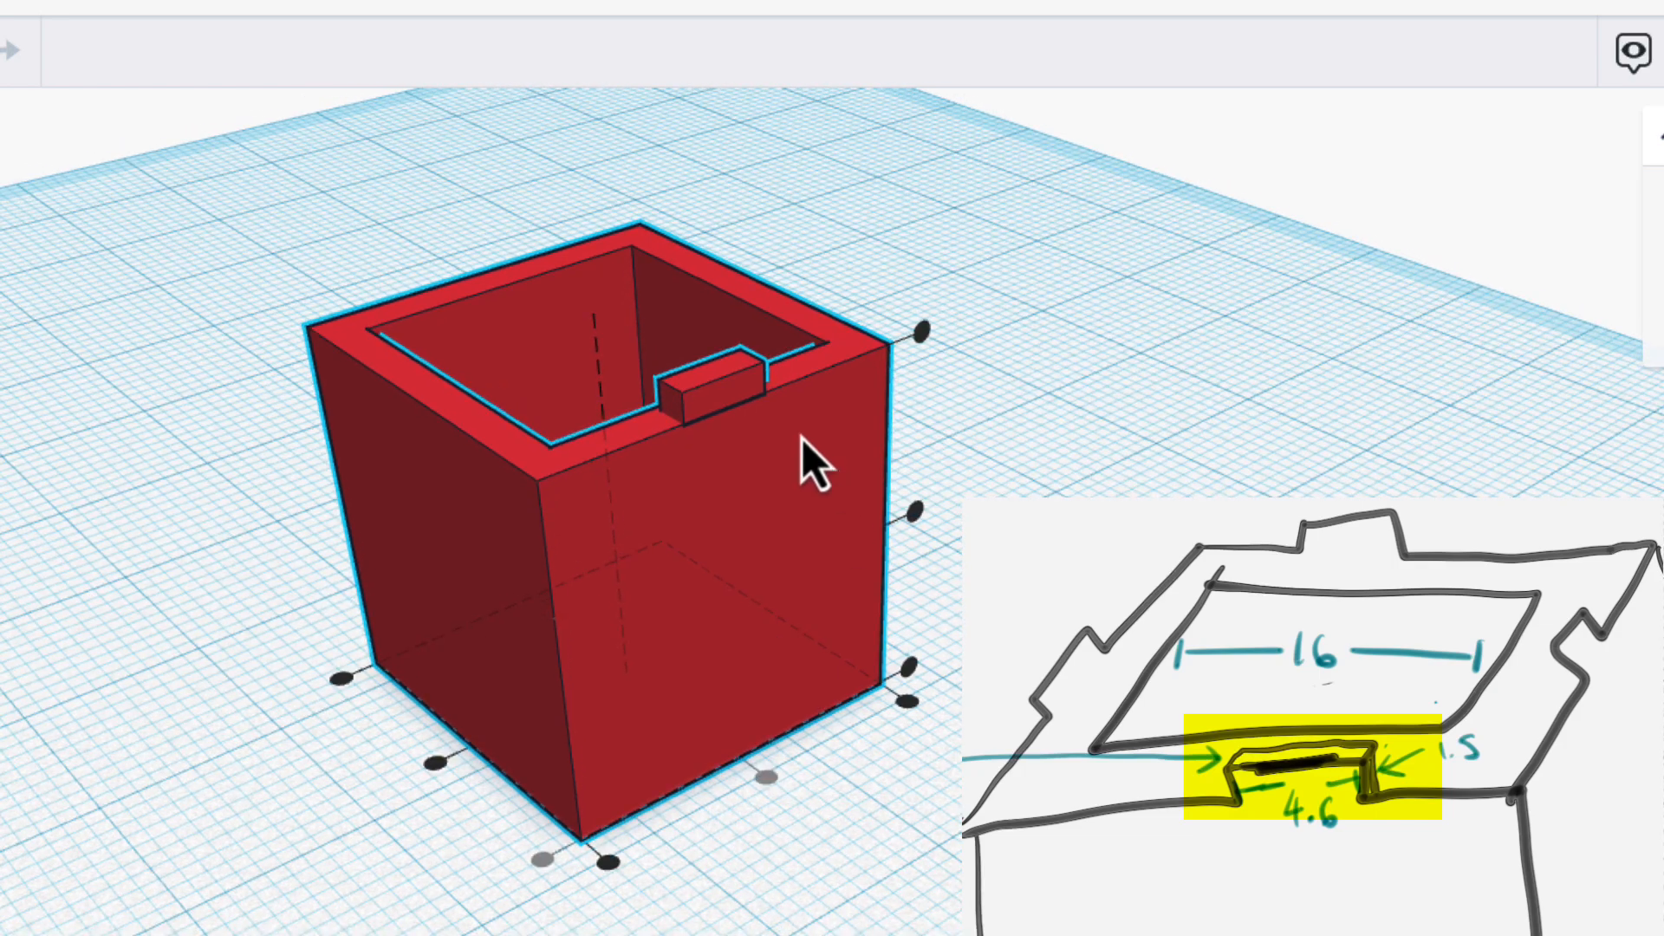
{"action": "mouse_move", "coordinate": [719, 391]}
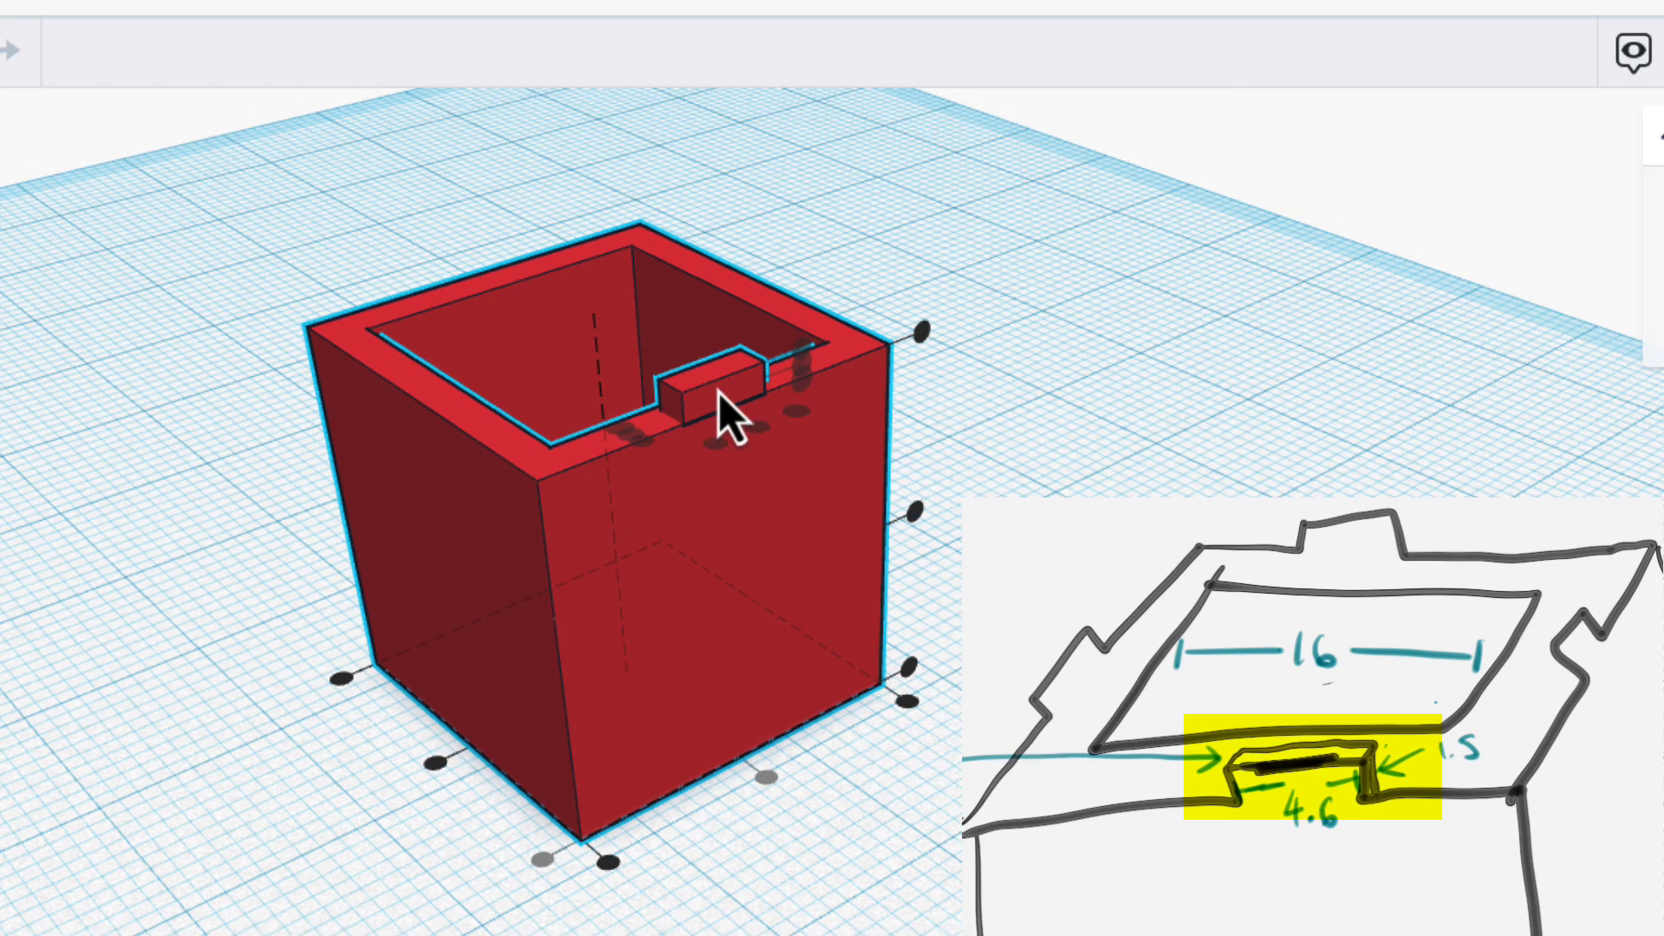
{"action": "left_click", "coordinate": [1076, 365]}
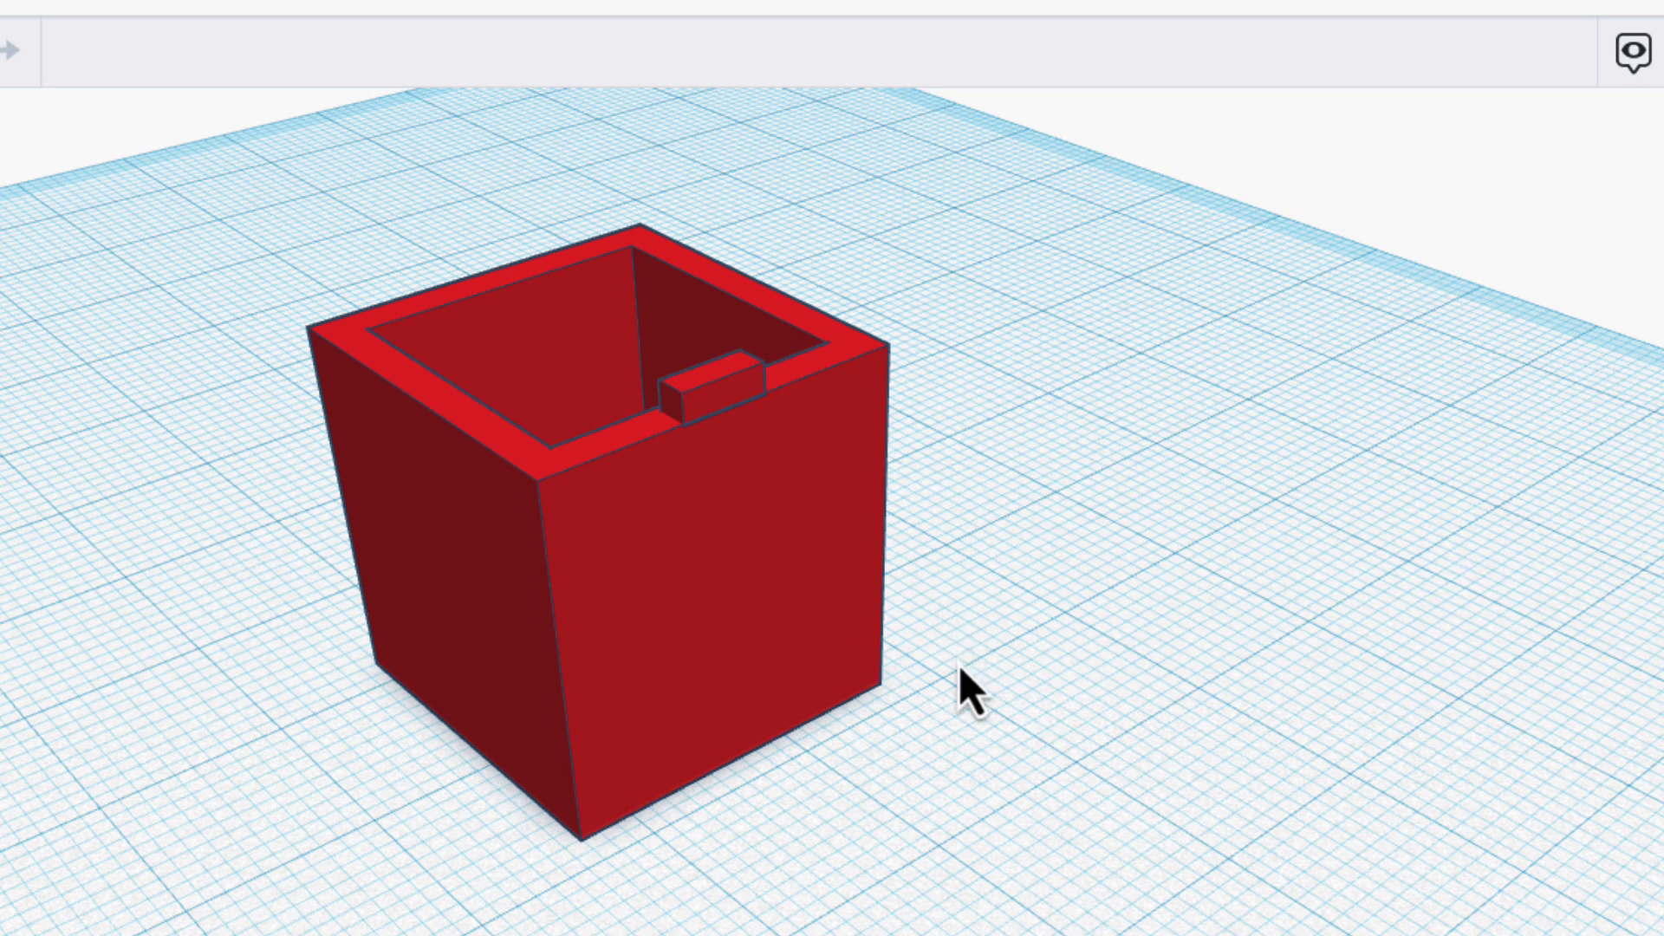
Step: Place a copy of the front tab on the opposite rim of the hollow box, 18.40 mm across
{"action": "left_click", "coordinate": [709, 408]}
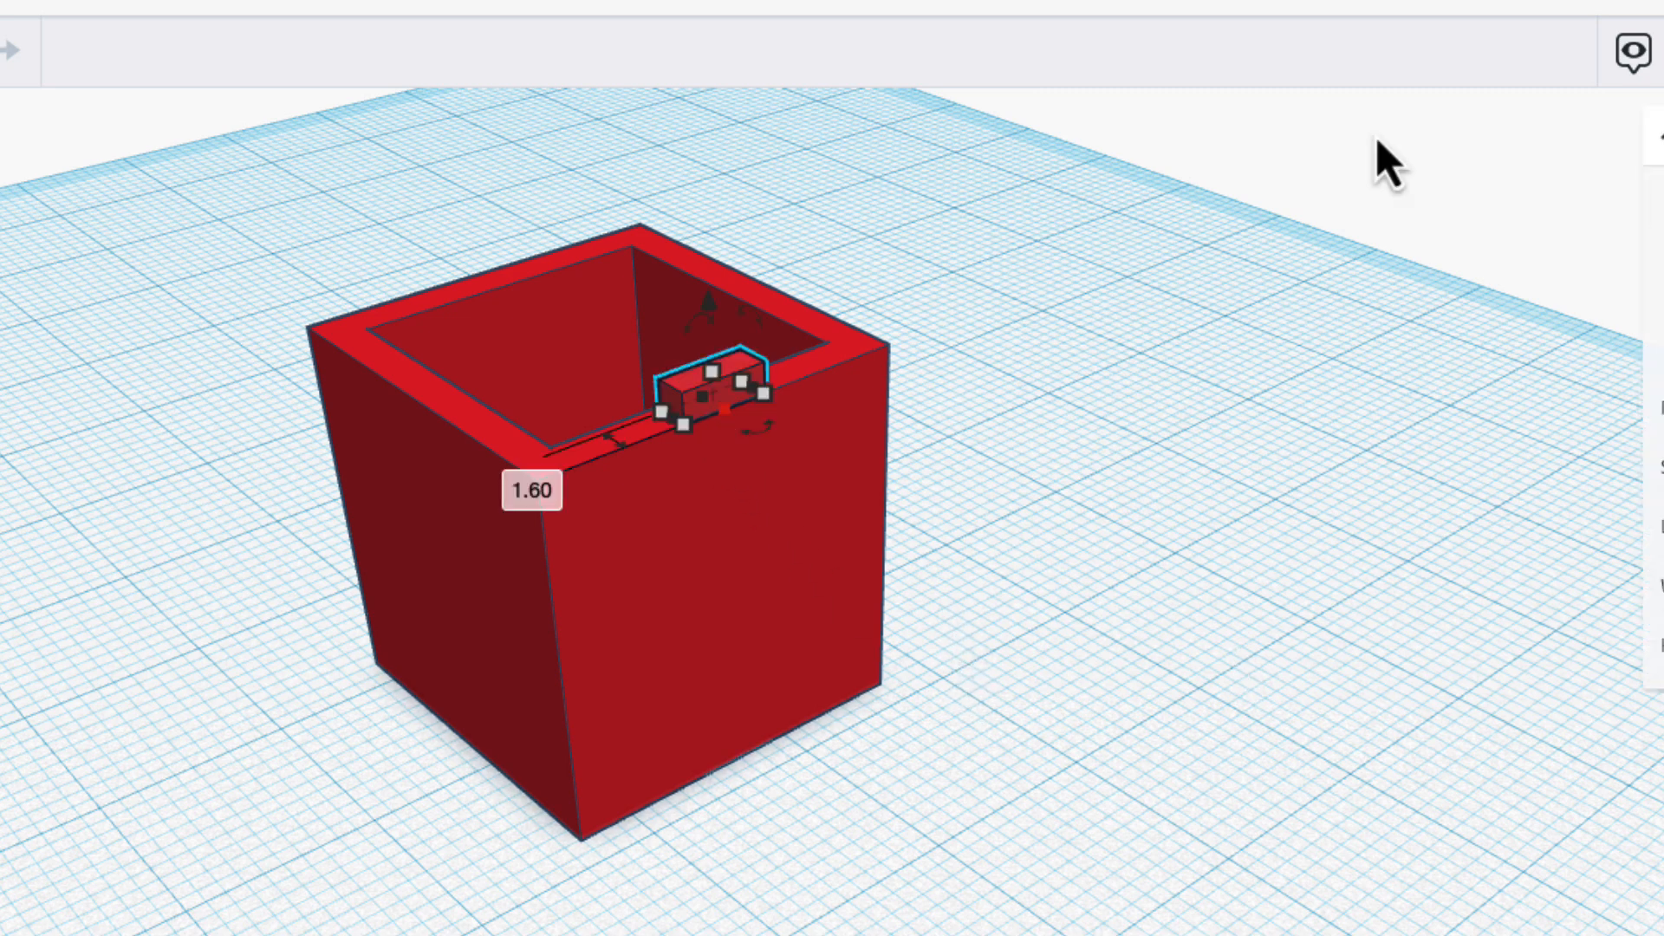
{"action": "key", "text": "Escape"}
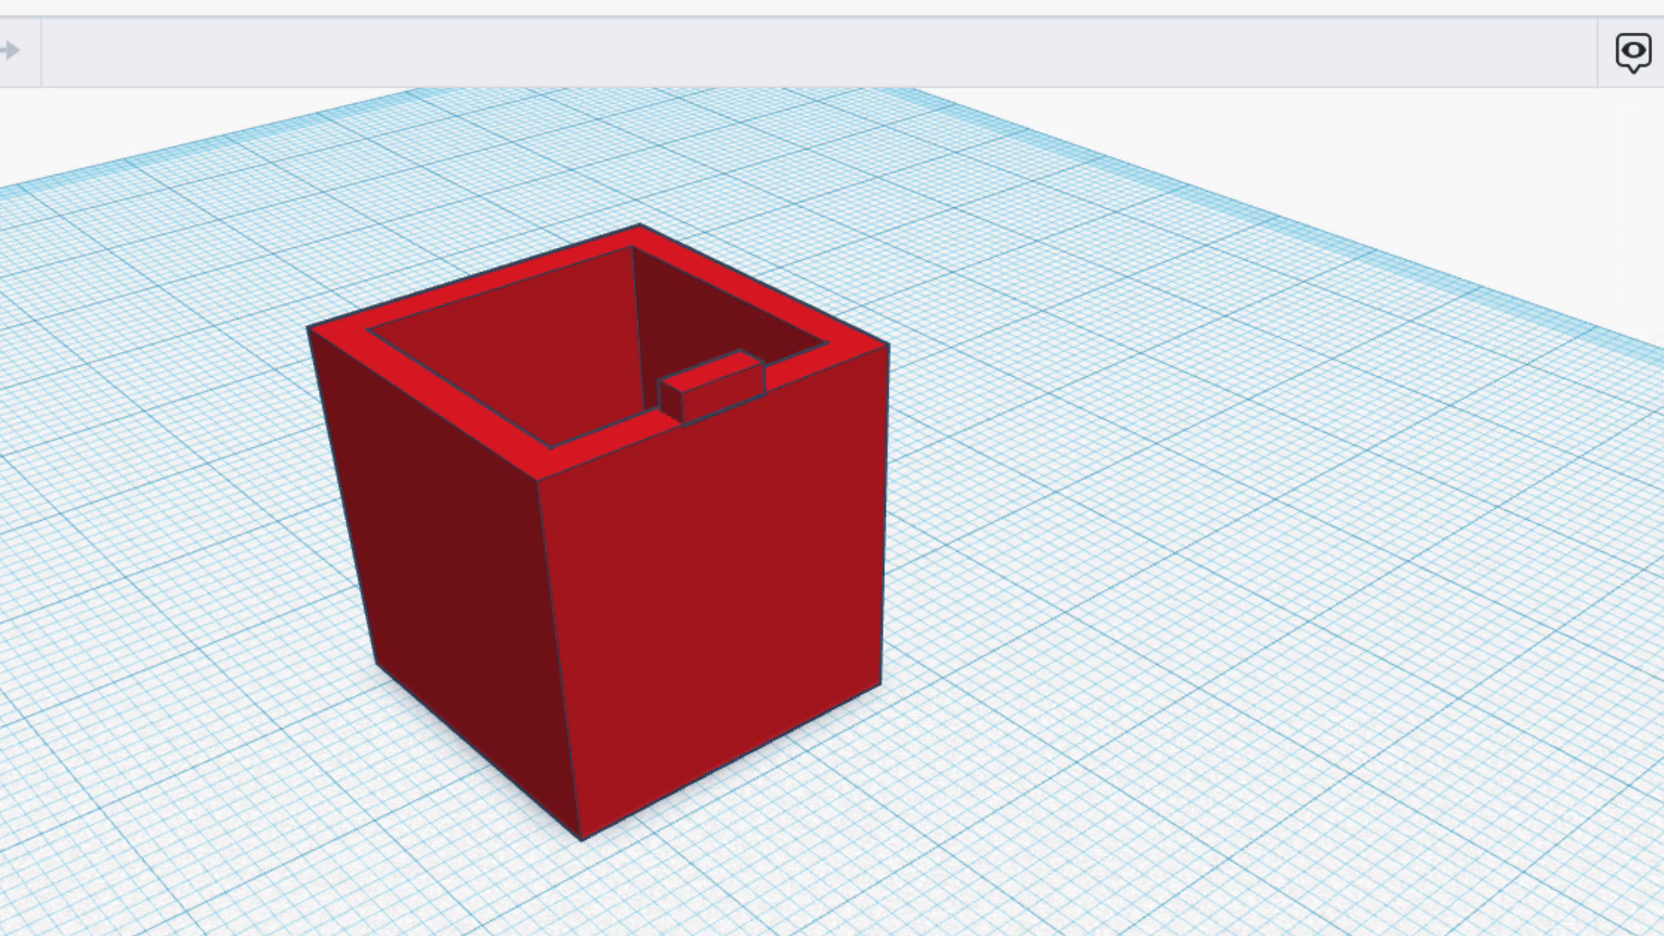
{"action": "left_click", "coordinate": [711, 390]}
{"action": "mouse_move", "coordinate": [1083, 860]}
{"action": "right_mouse_down"}
{"action": "mouse_move", "coordinate": [1124, 861]}
{"action": "mouse_move", "coordinate": [1113, 853]}
{"action": "right_mouse_up"}
{"action": "left_click", "coordinate": [777, 451]}
{"action": "left_click_drag", "start_coordinate": [797, 437], "coordinate": [396, 383], "text": "alt"}
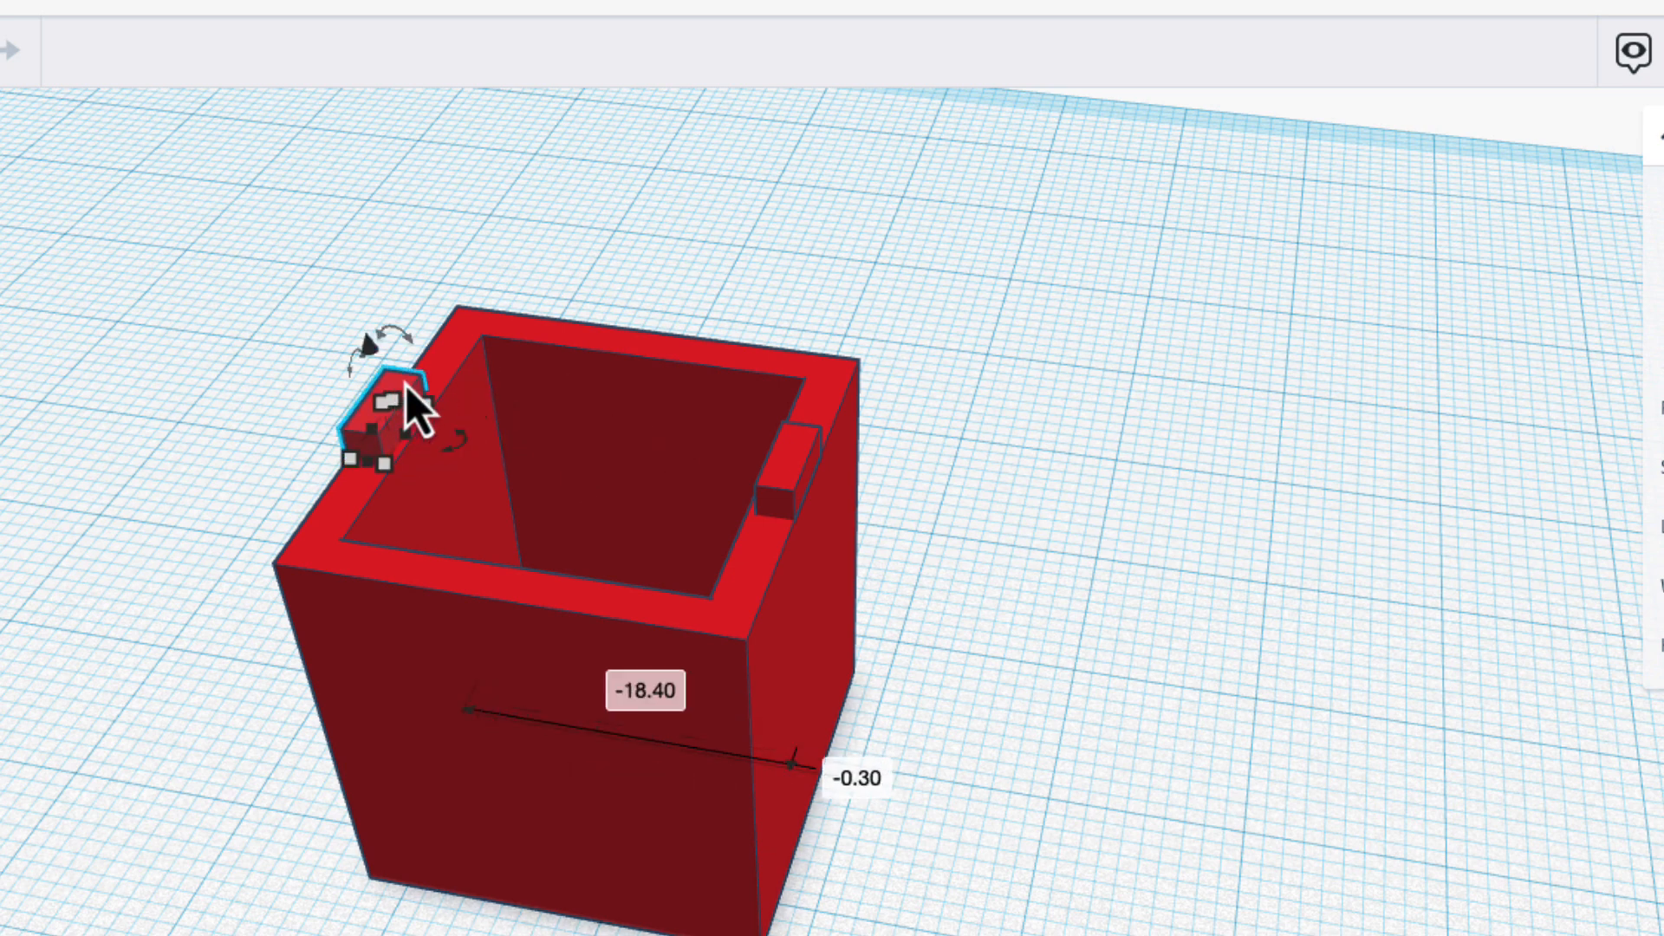
{"action": "right_click_drag", "start_coordinate": [215, 888], "coordinate": [217, 839]}
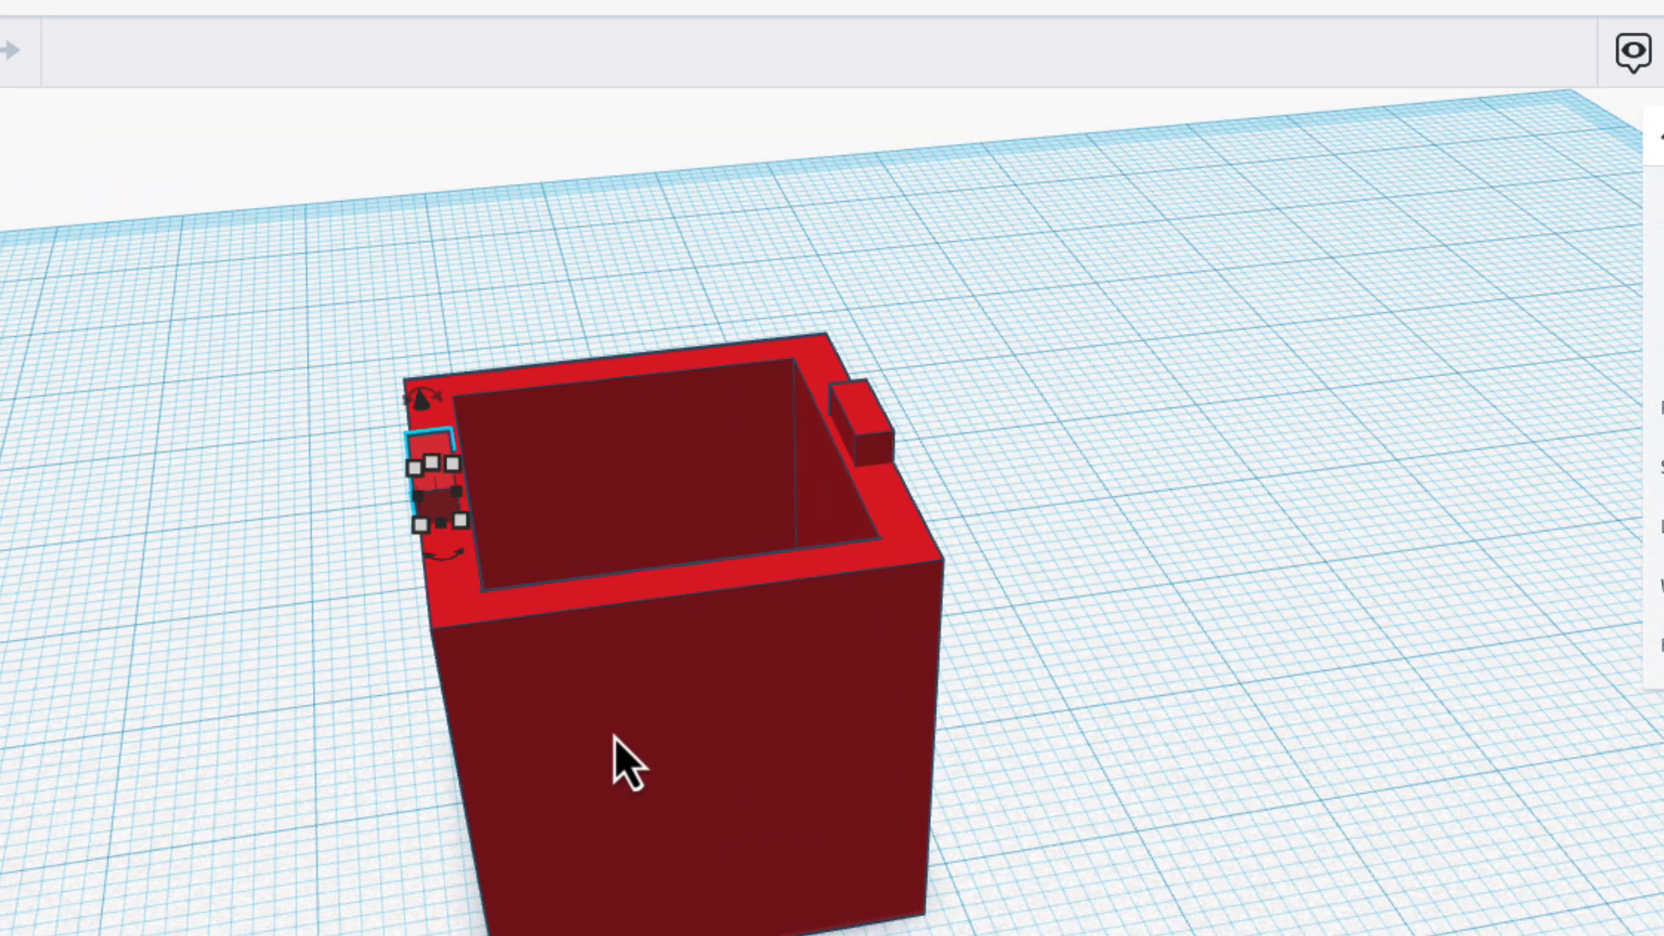
{"action": "right_click_drag", "start_coordinate": [614, 736], "coordinate": [614, 737]}
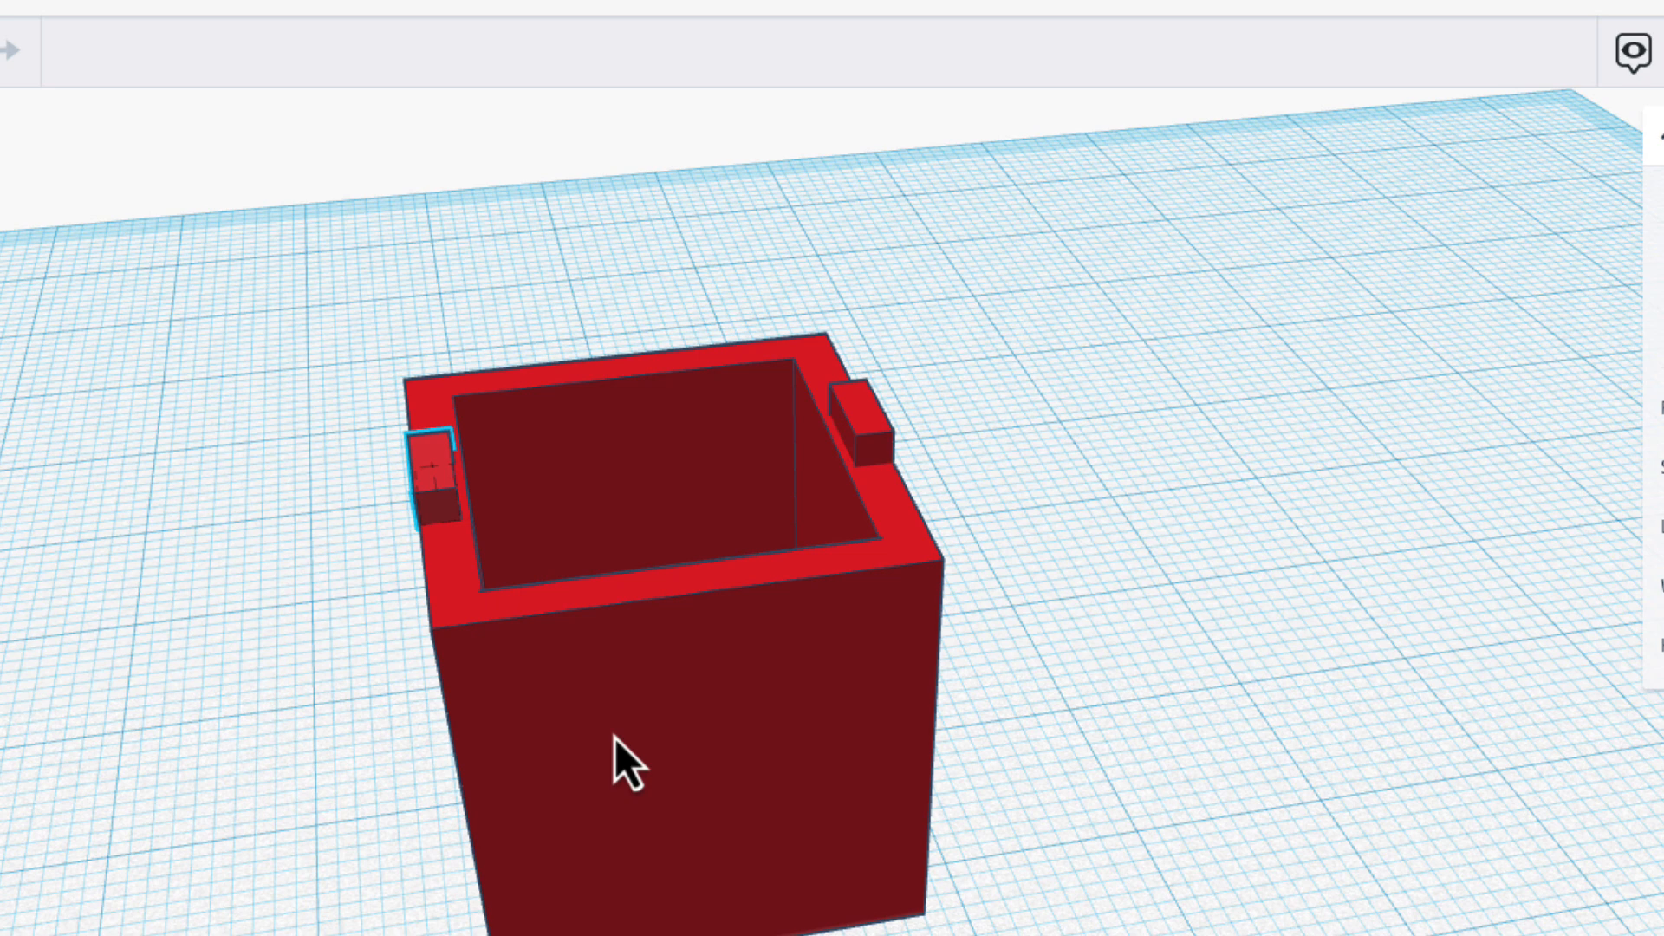
Step: Align the copied tab with the hollow box so it is flush with the outer face and centred along that rim
{"action": "left_click", "coordinate": [615, 739]}
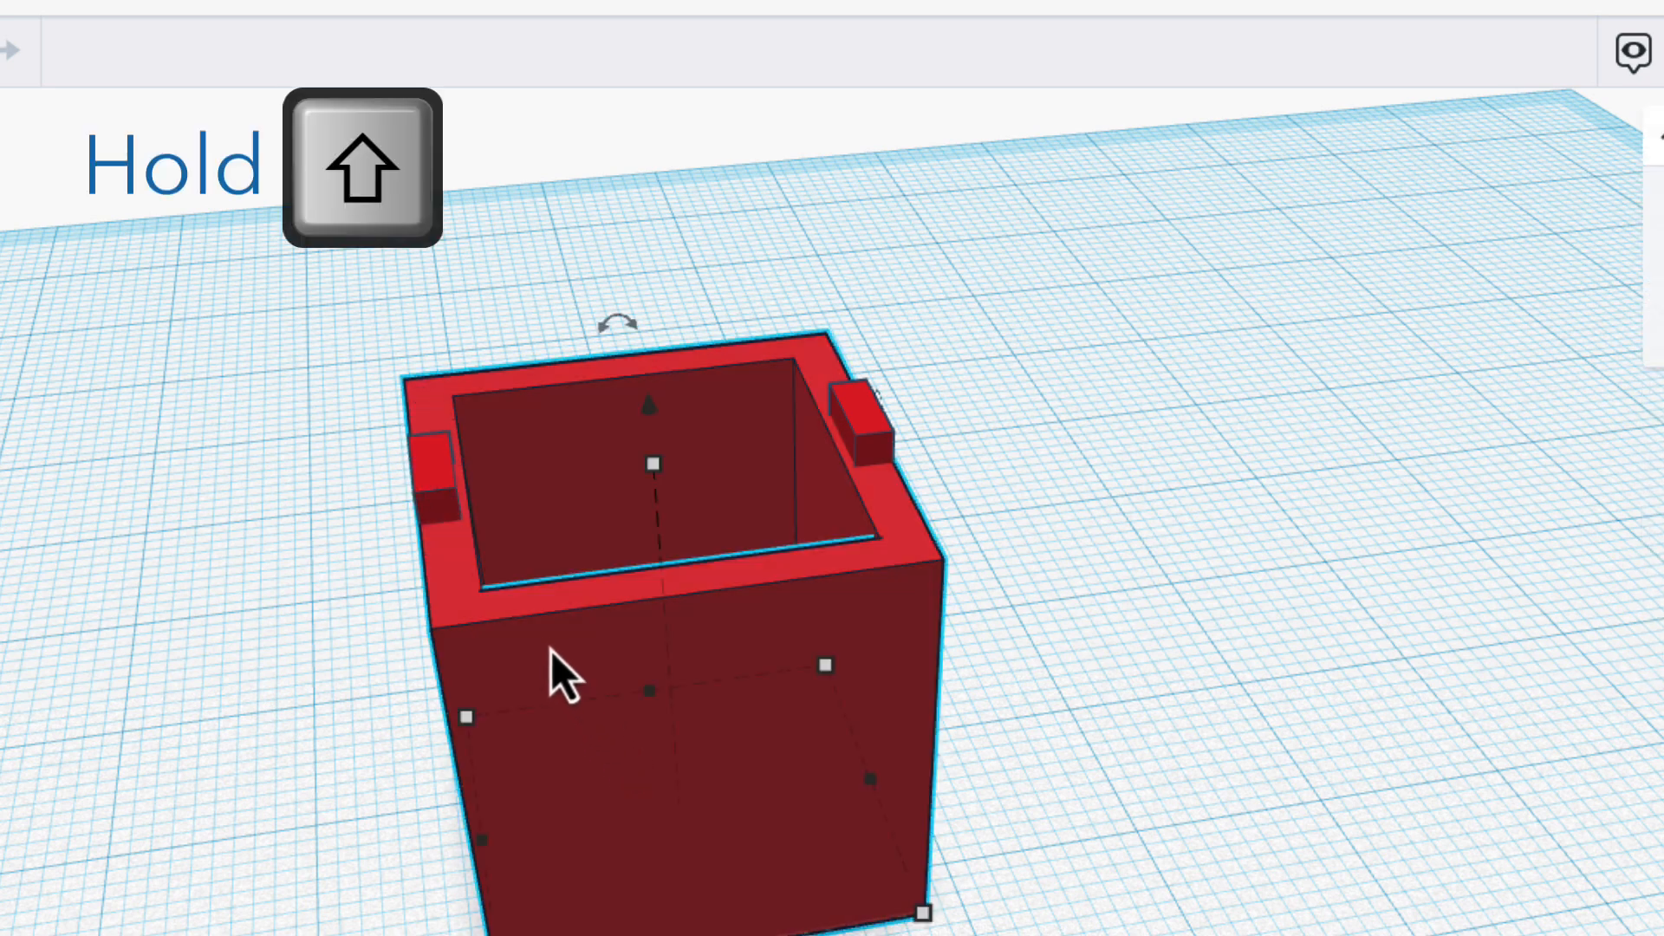
{"action": "left_click", "coordinate": [439, 495], "text": "shift"}
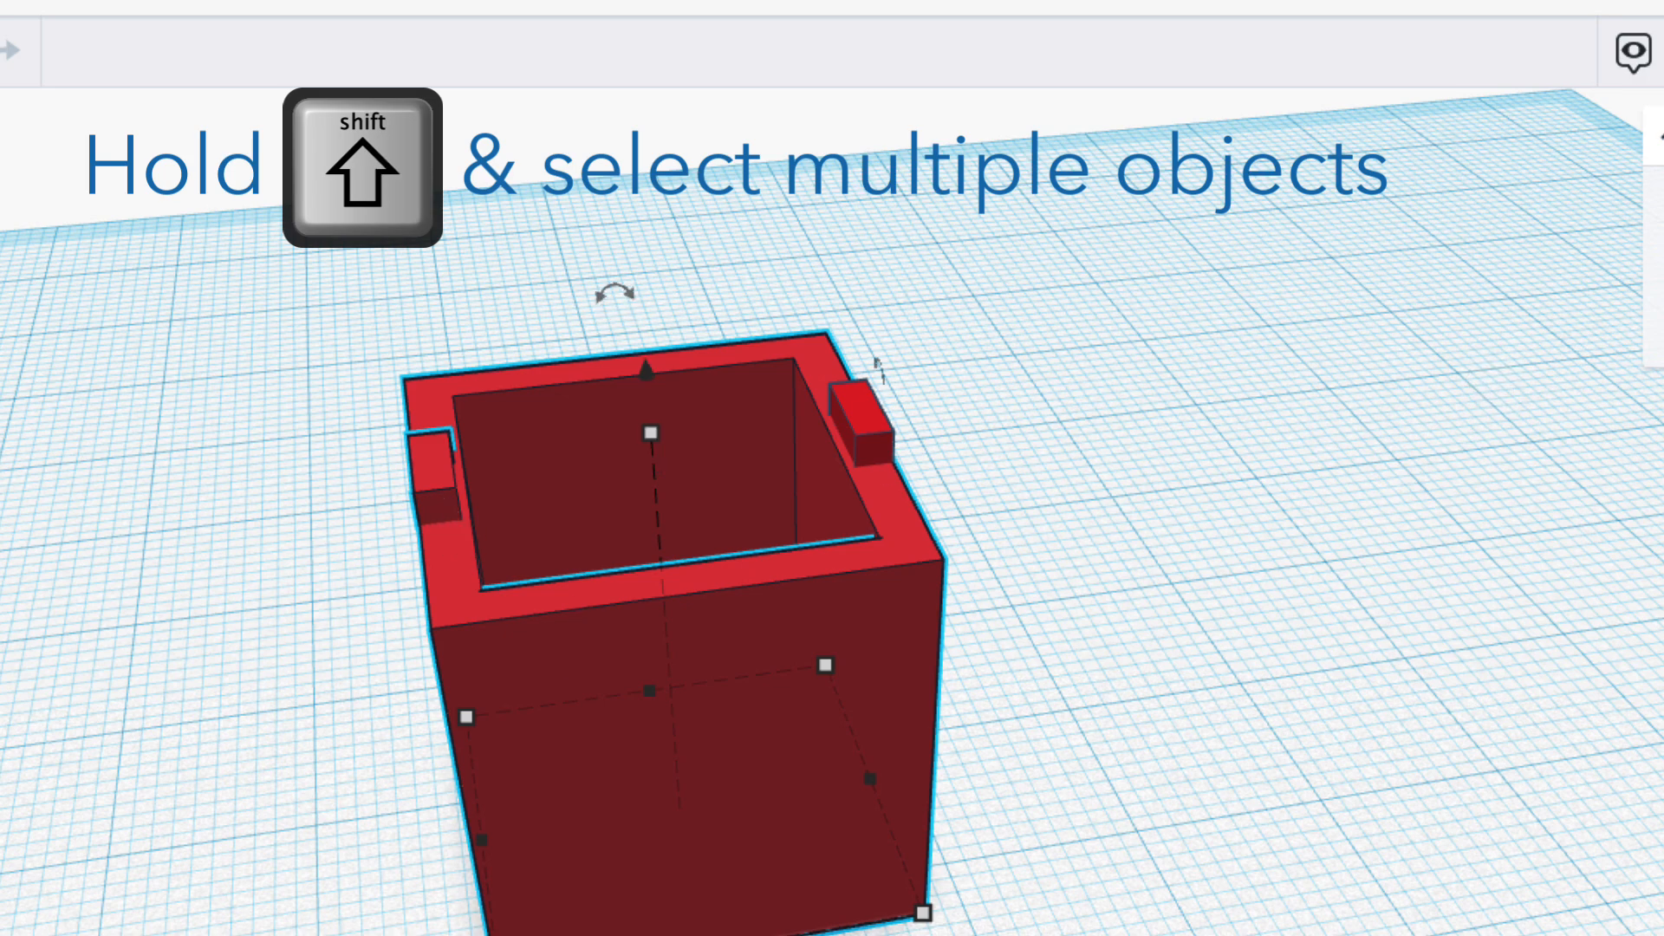
{"action": "key", "text": "l"}
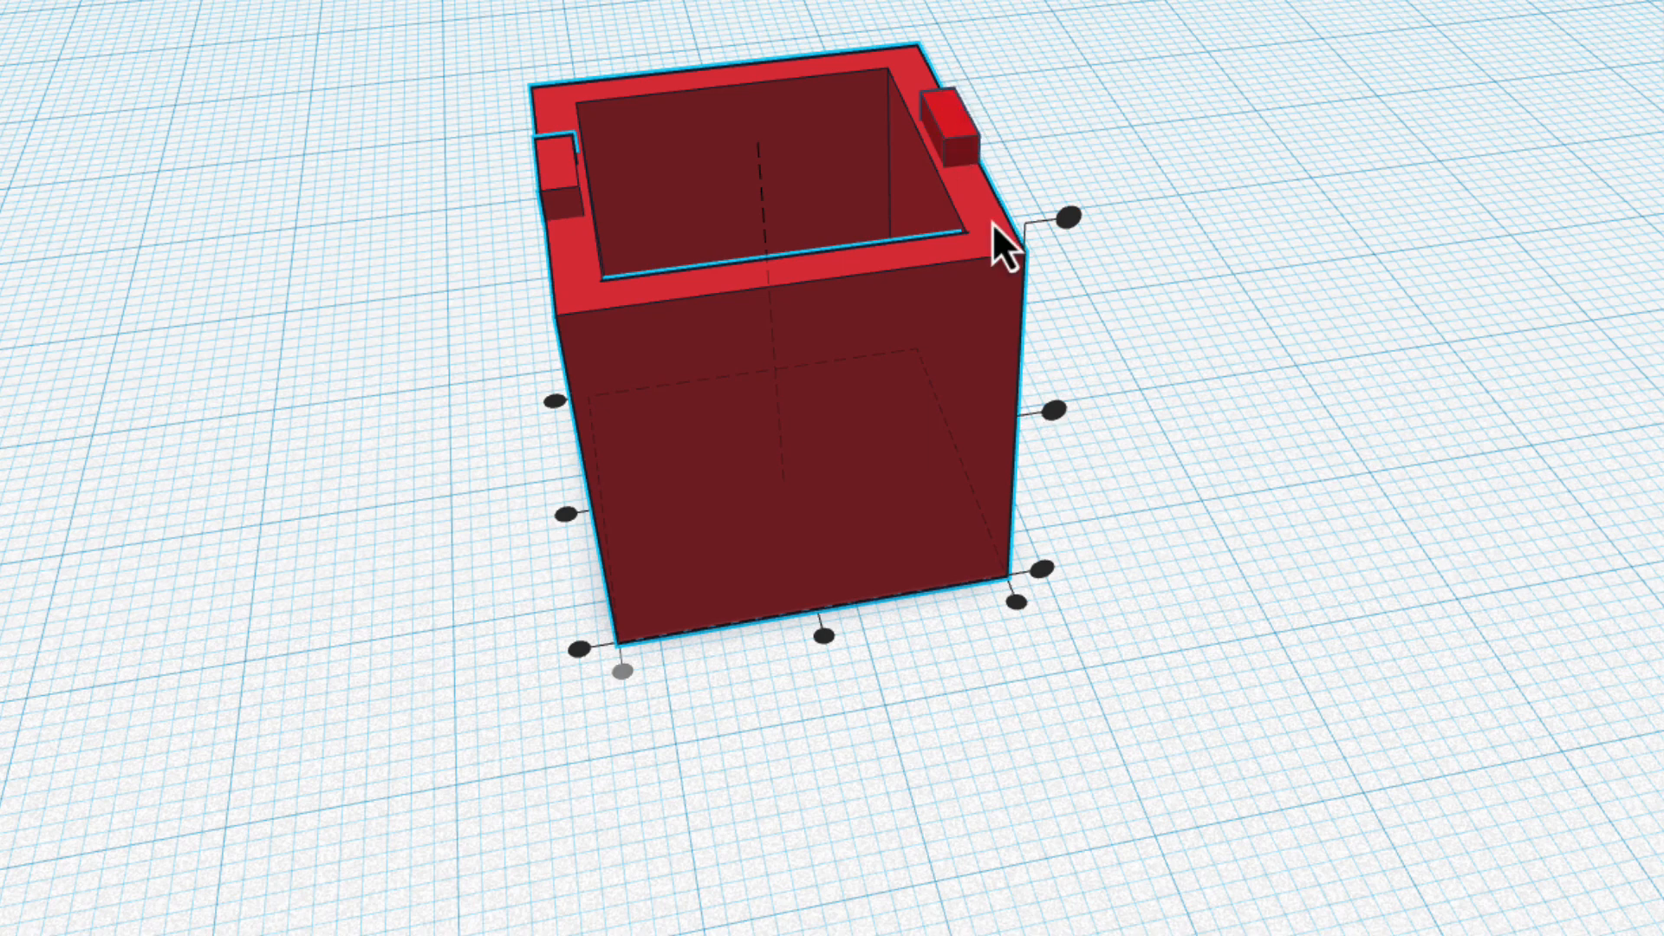
{"action": "left_click", "coordinate": [695, 465]}
{"action": "right_click_drag", "start_coordinate": [441, 686], "coordinate": [658, 740]}
{"action": "right_click_drag", "start_coordinate": [433, 650], "coordinate": [639, 723]}
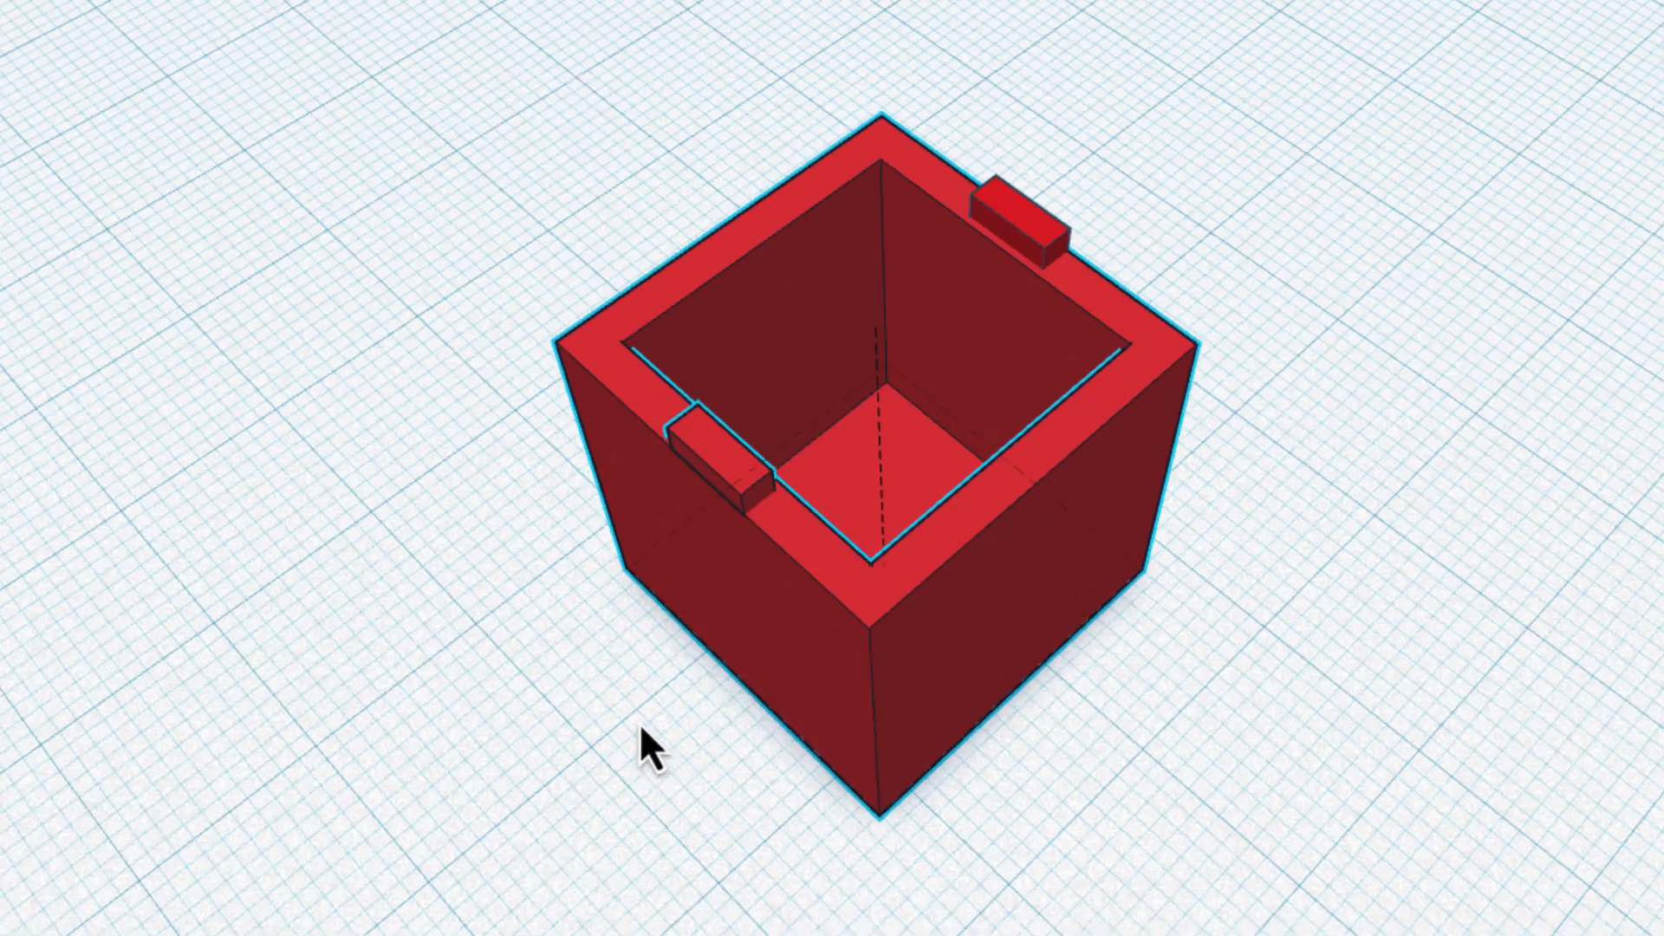
{"action": "left_click", "coordinate": [720, 713]}
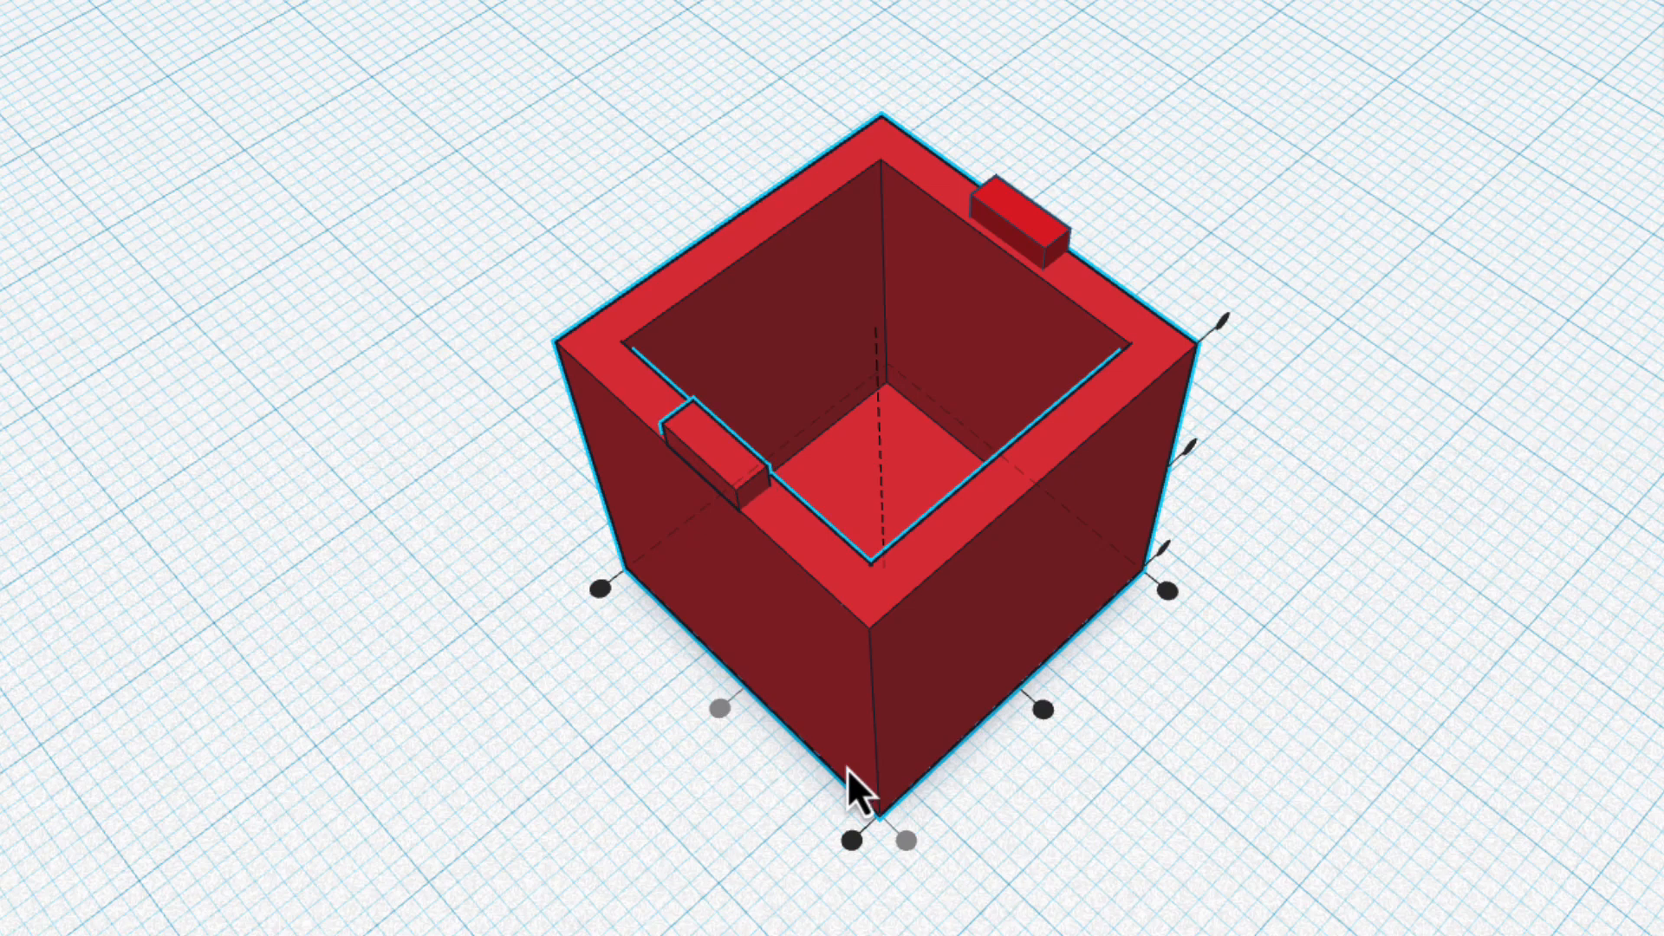
{"action": "left_click", "coordinate": [908, 845]}
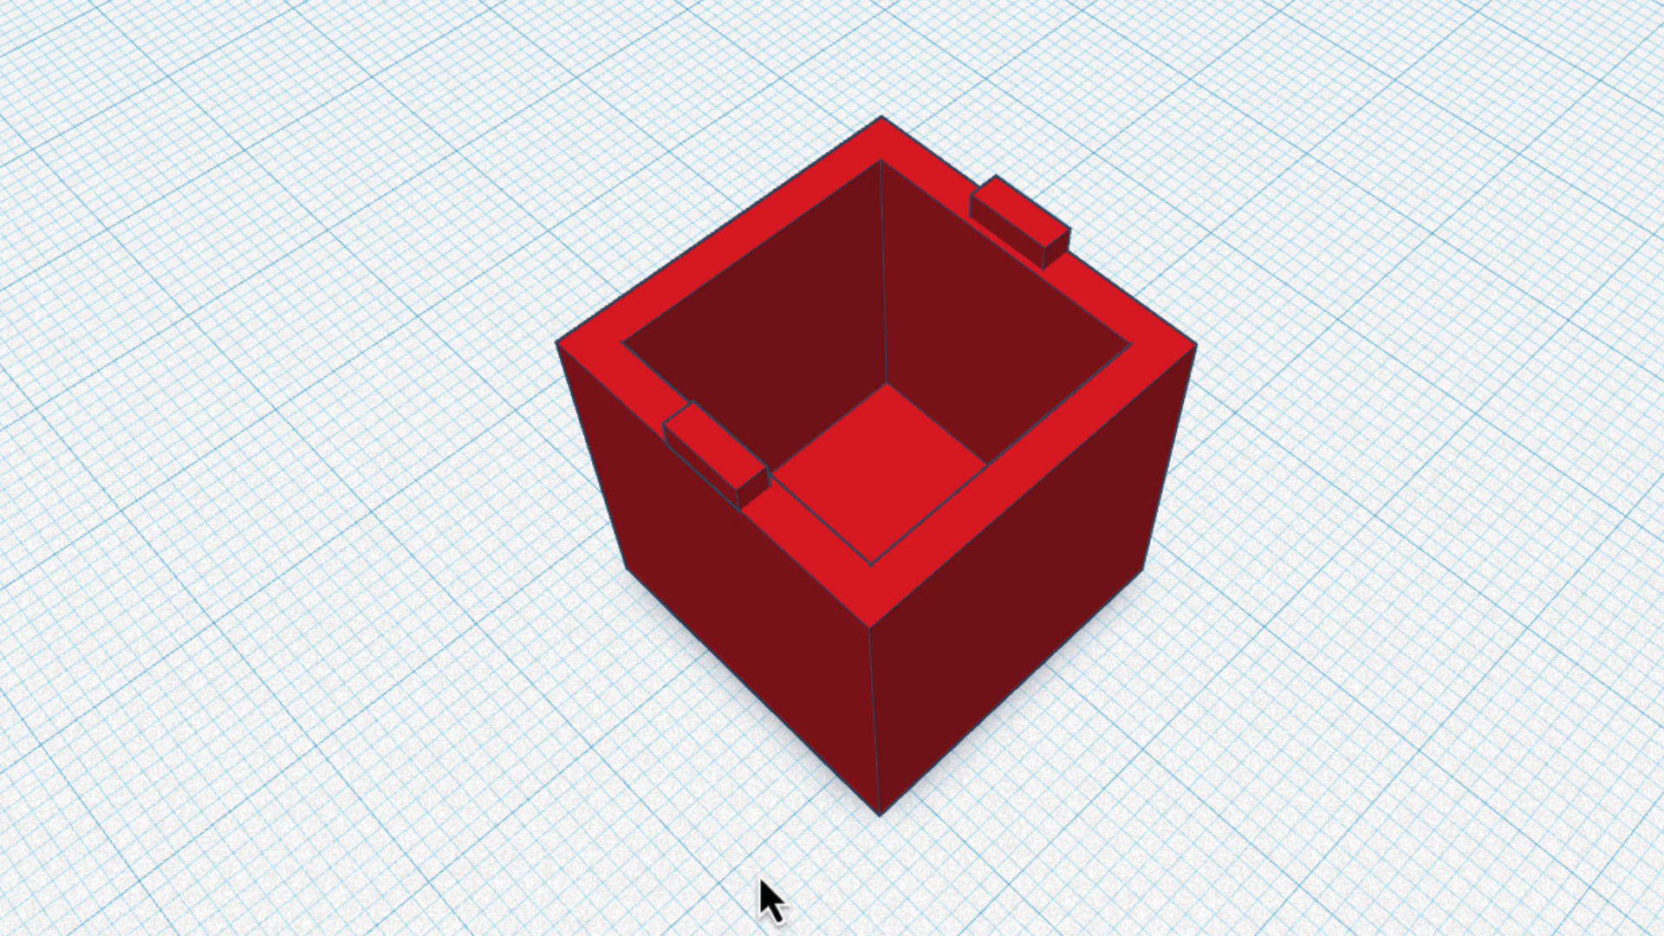
Step: Group the two opposite tabs and rotate a duplicate of the pair 90° onto the two remaining rims
{"action": "left_click", "coordinate": [716, 461]}
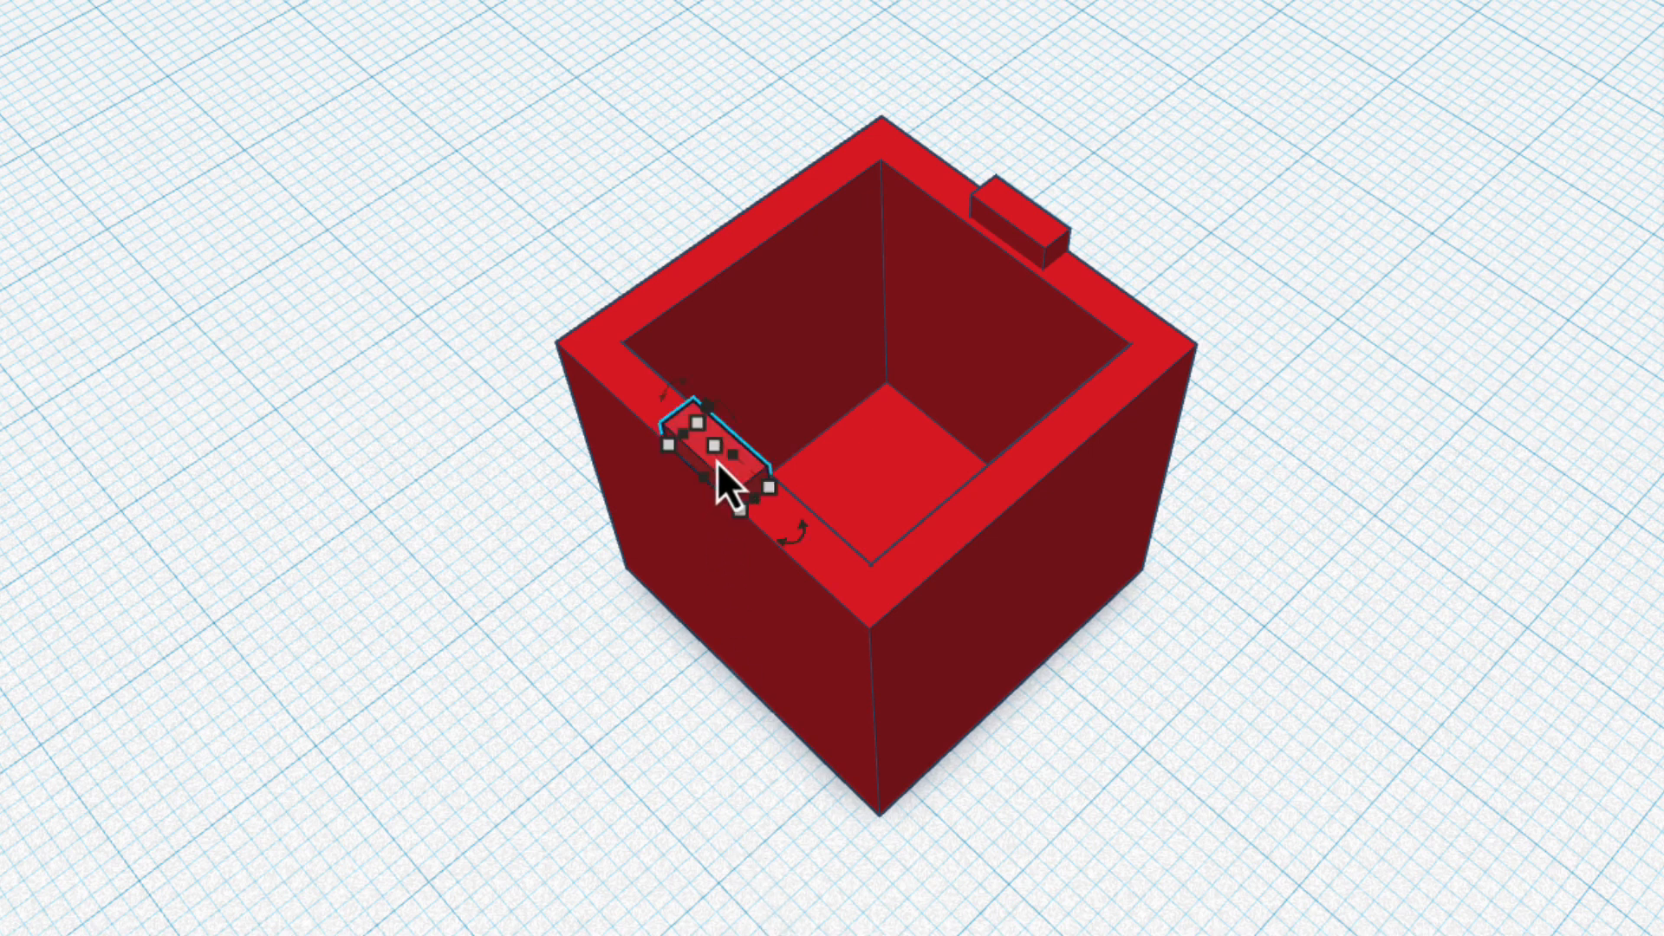
{"action": "left_click", "coordinate": [1032, 233], "text": "shift"}
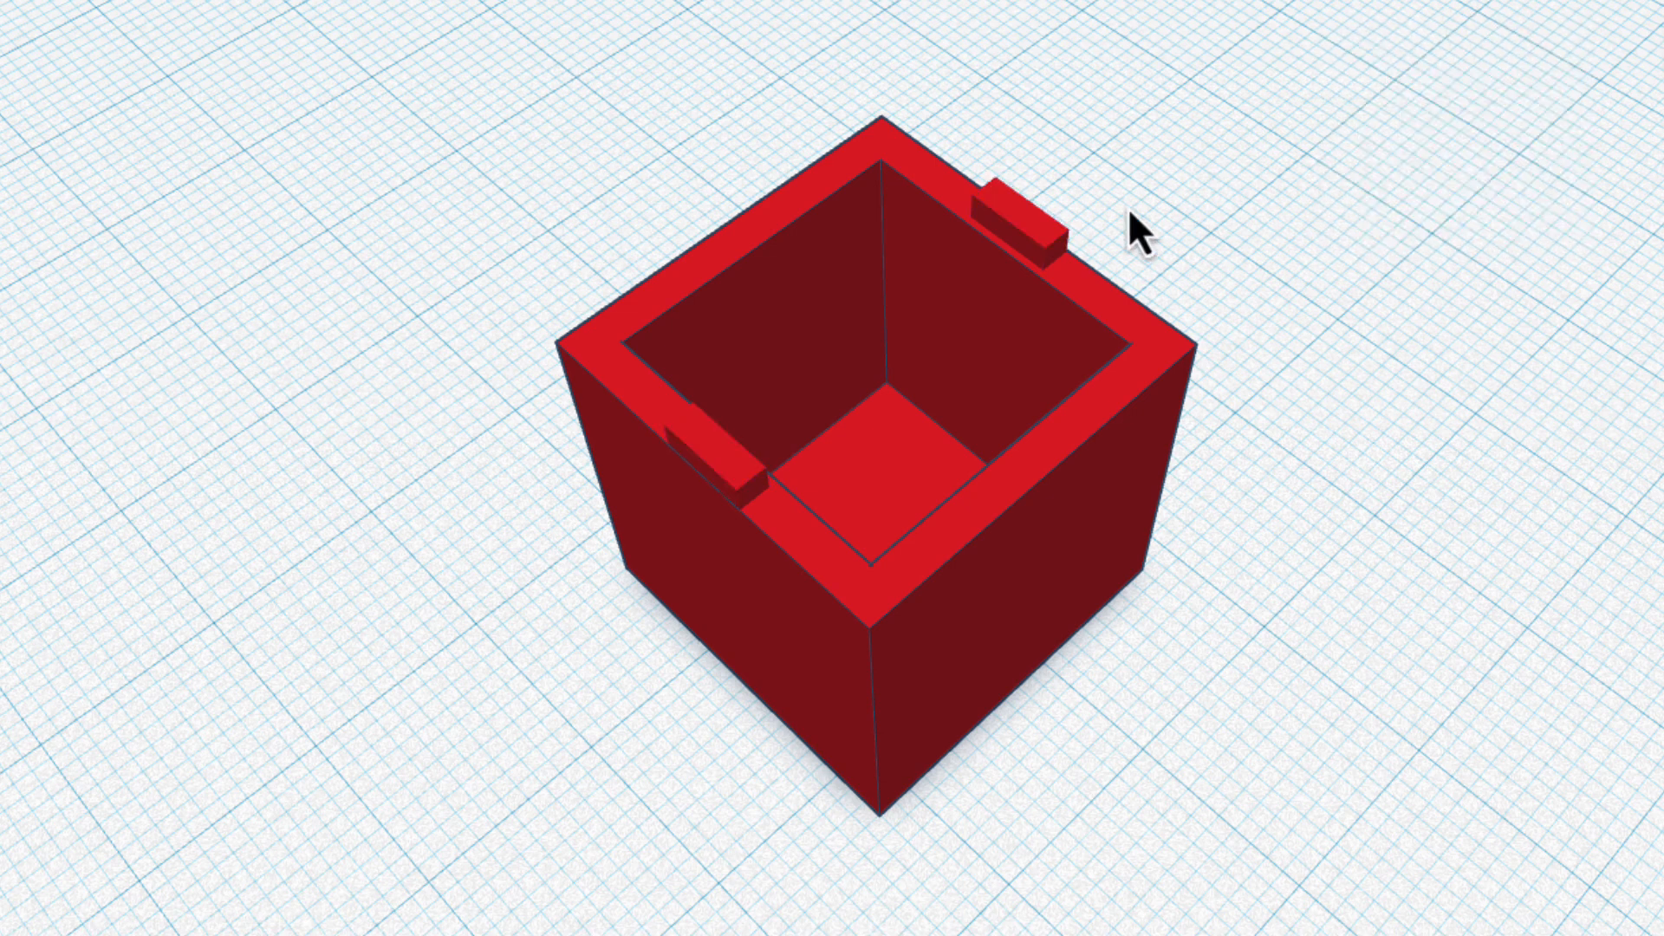
{"action": "left_click", "coordinate": [1034, 231]}
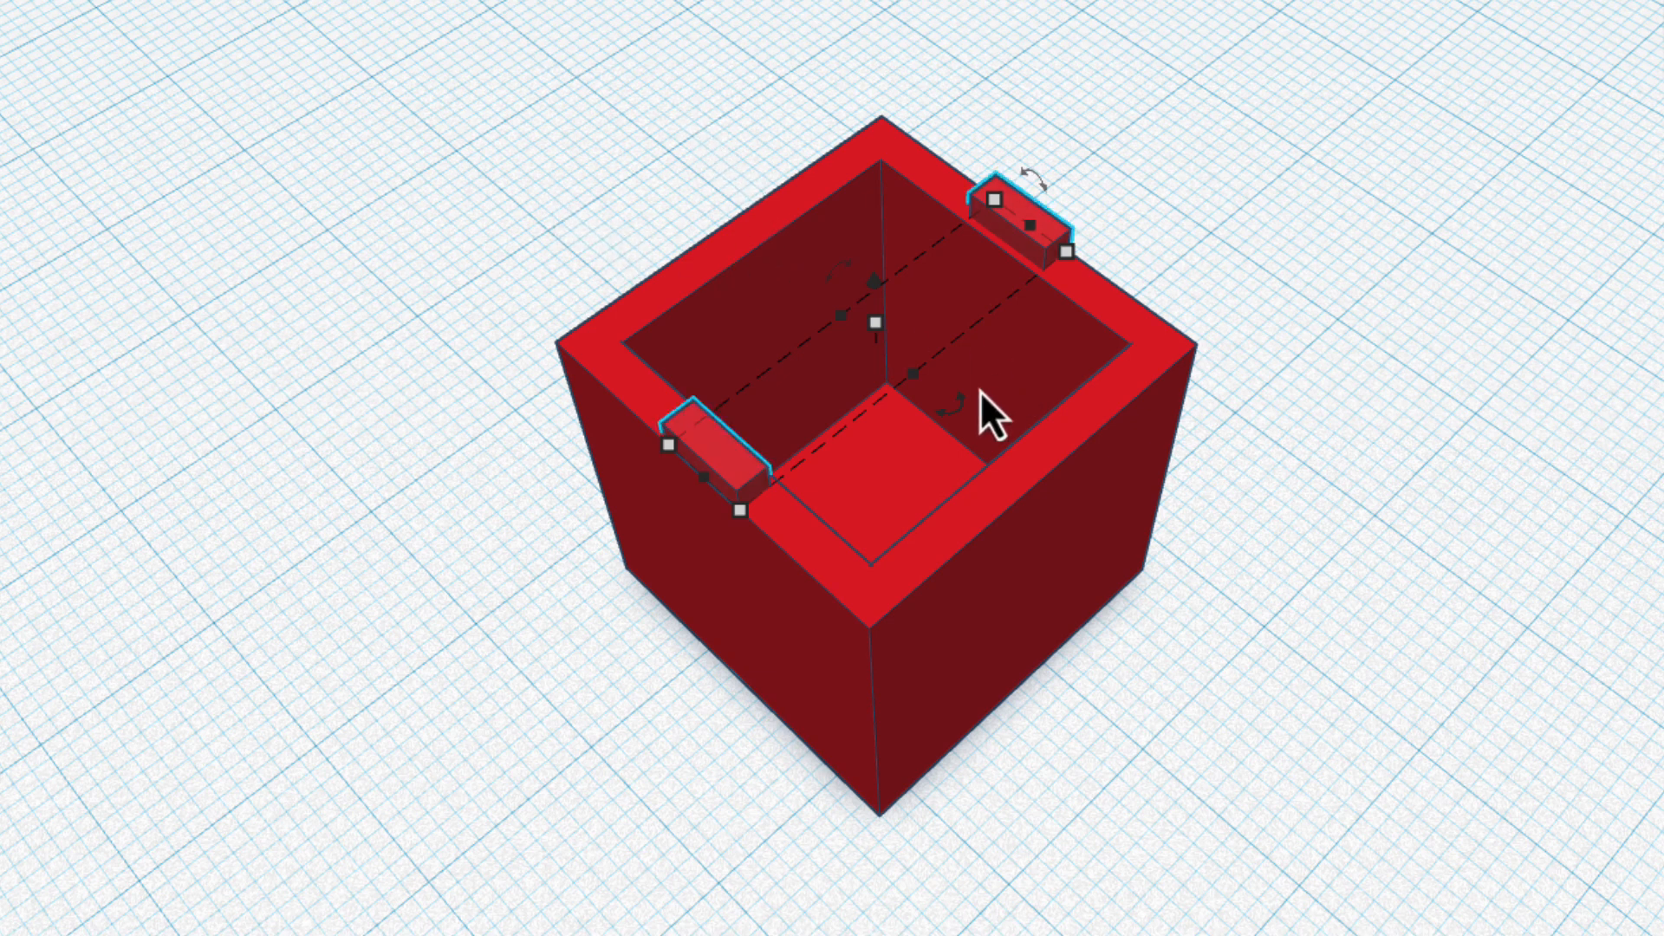
{"action": "left_click_drag", "start_coordinate": [960, 413], "coordinate": [1012, 403]}
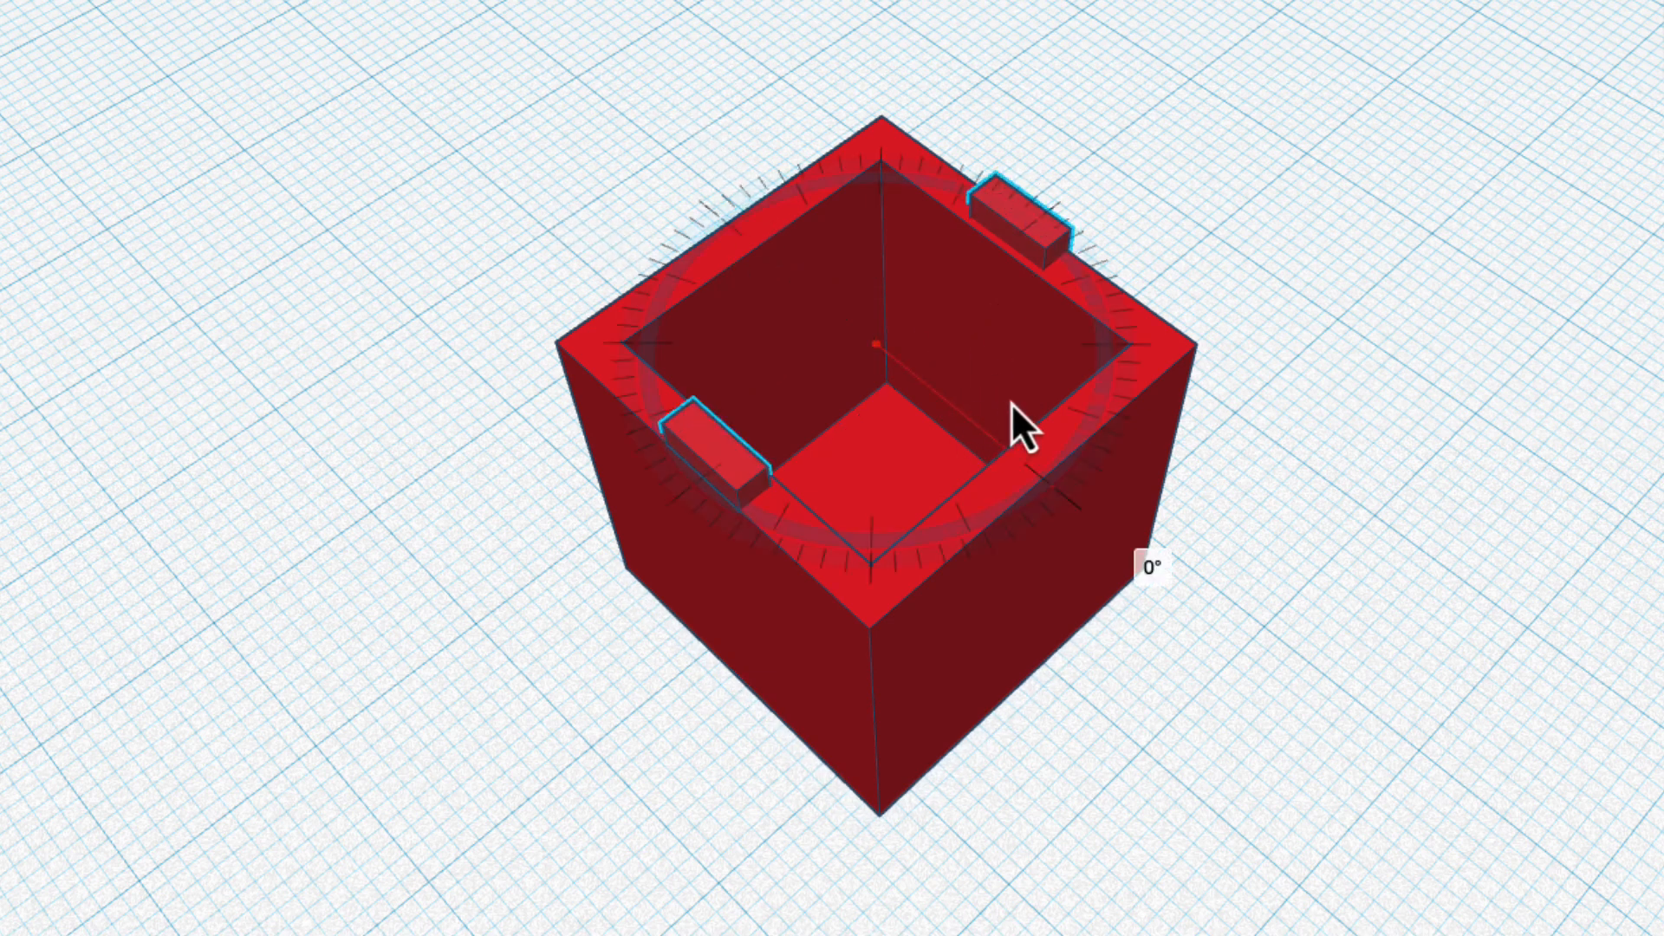
{"action": "left_click_drag", "start_coordinate": [1136, 331], "coordinate": [1181, 218]}
{"action": "left_click_drag", "start_coordinate": [1176, 150], "coordinate": [1172, 134]}
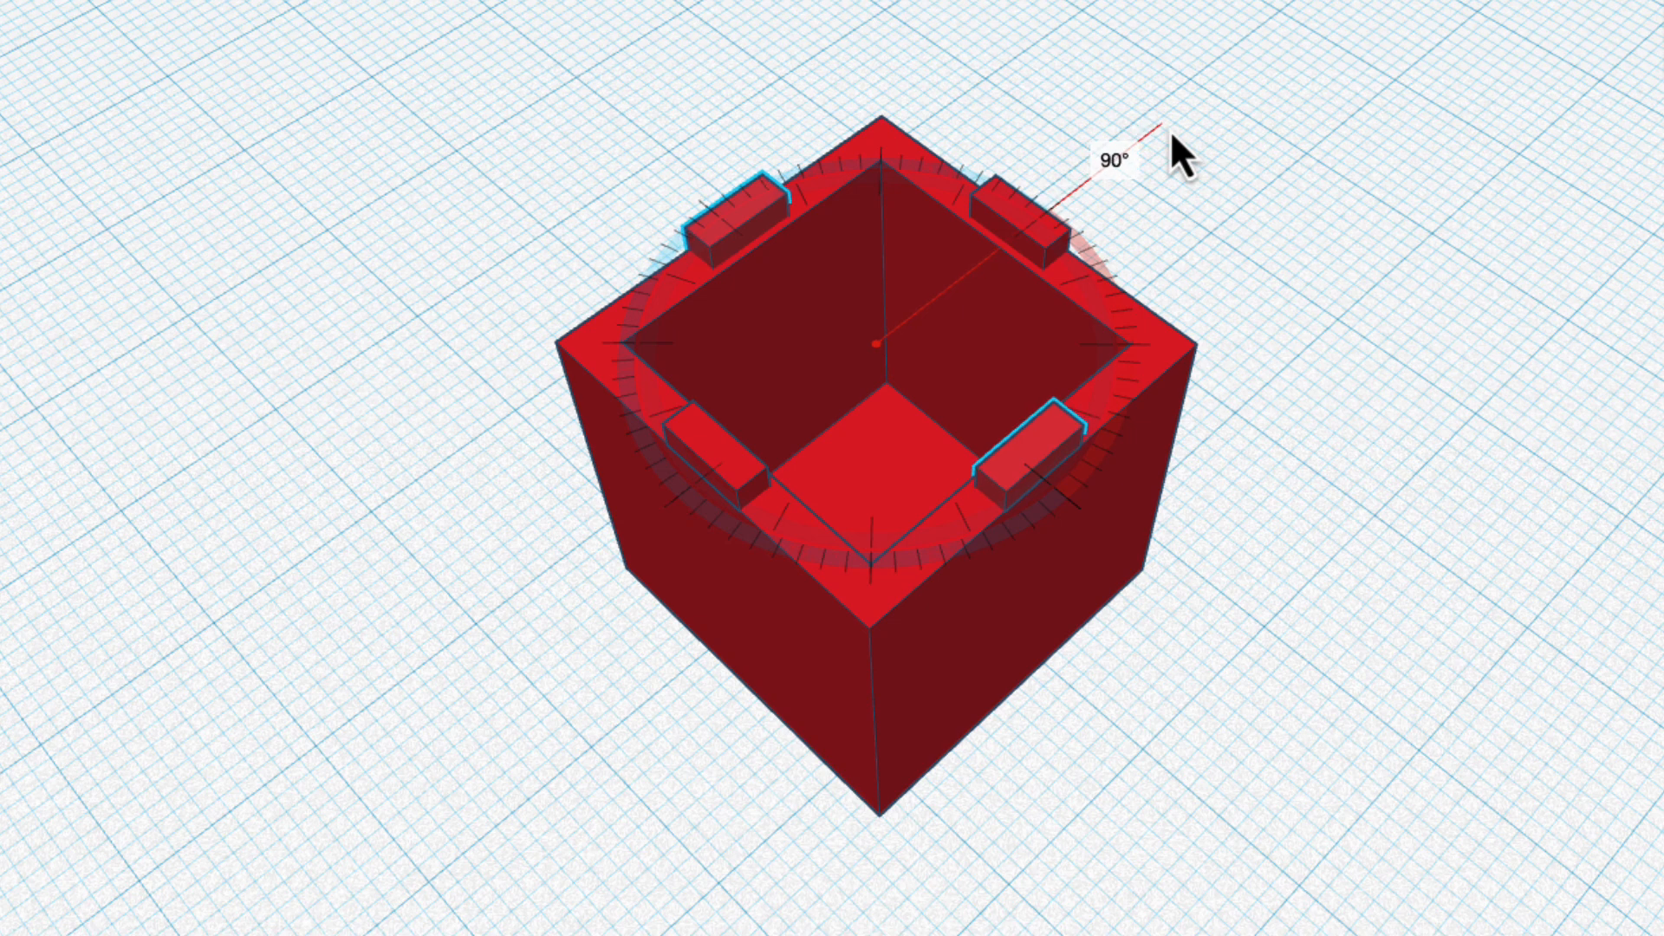
{"action": "left_click", "coordinate": [1318, 246]}
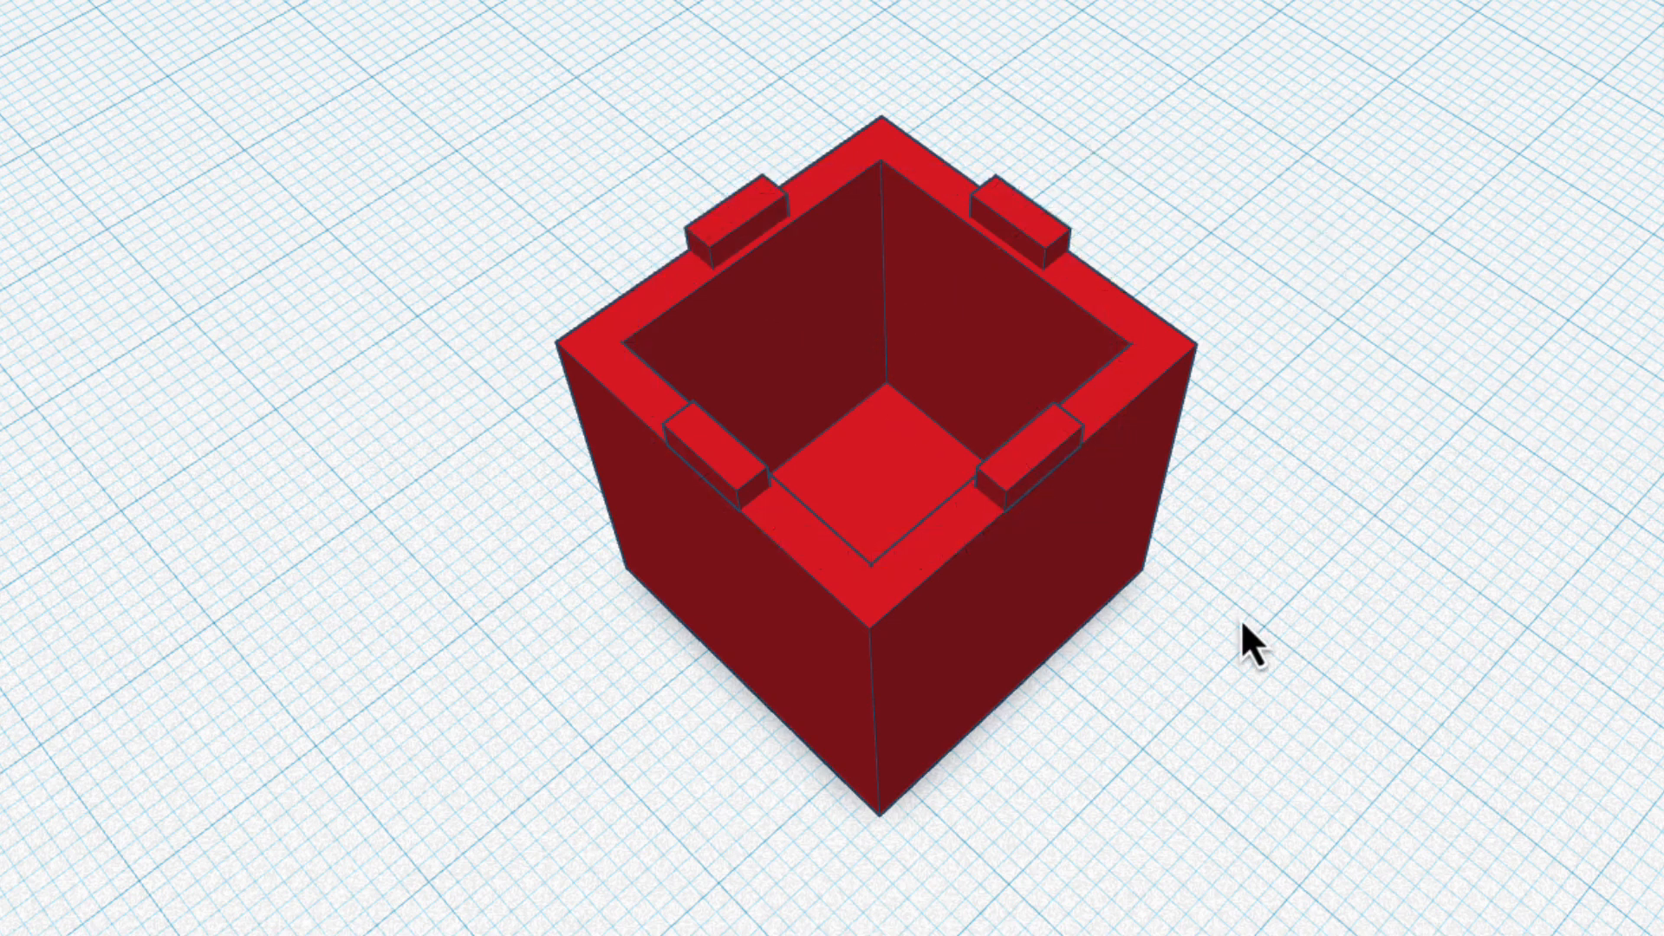
Step: Group both pairs of rim tabs into a single shape, leaving the hollow box out
{"action": "right_click_drag", "start_coordinate": [1243, 622], "coordinate": [1238, 566]}
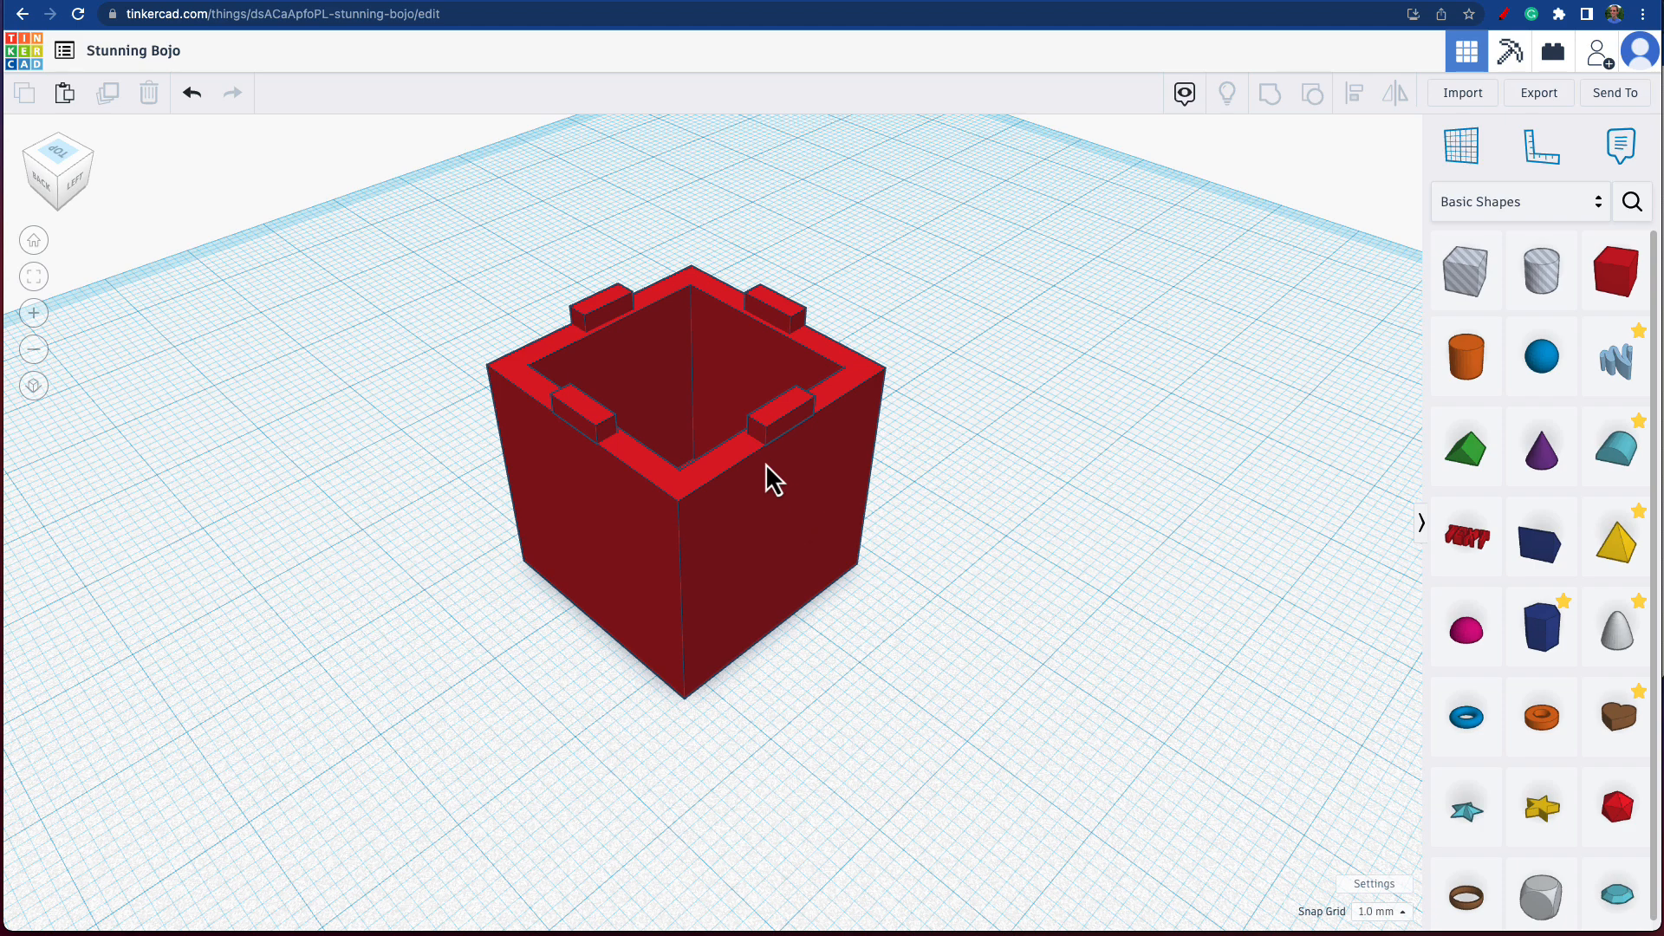
{"action": "left_click", "coordinate": [599, 319], "text": "shift"}
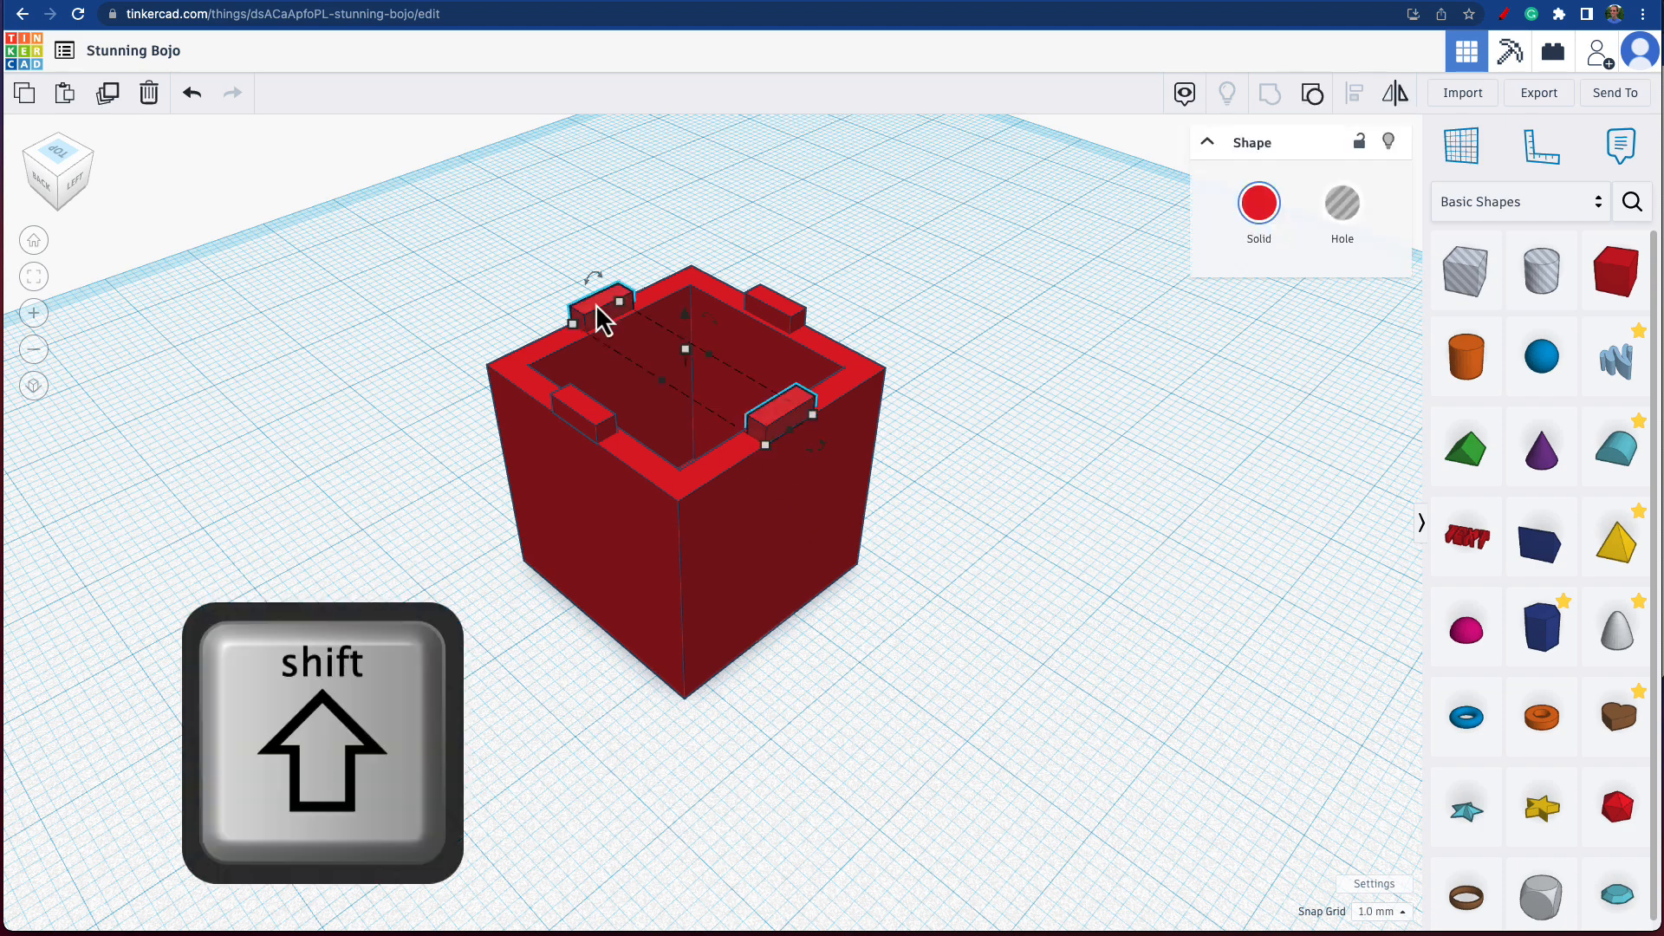
{"action": "left_click", "coordinate": [783, 328], "text": "shift"}
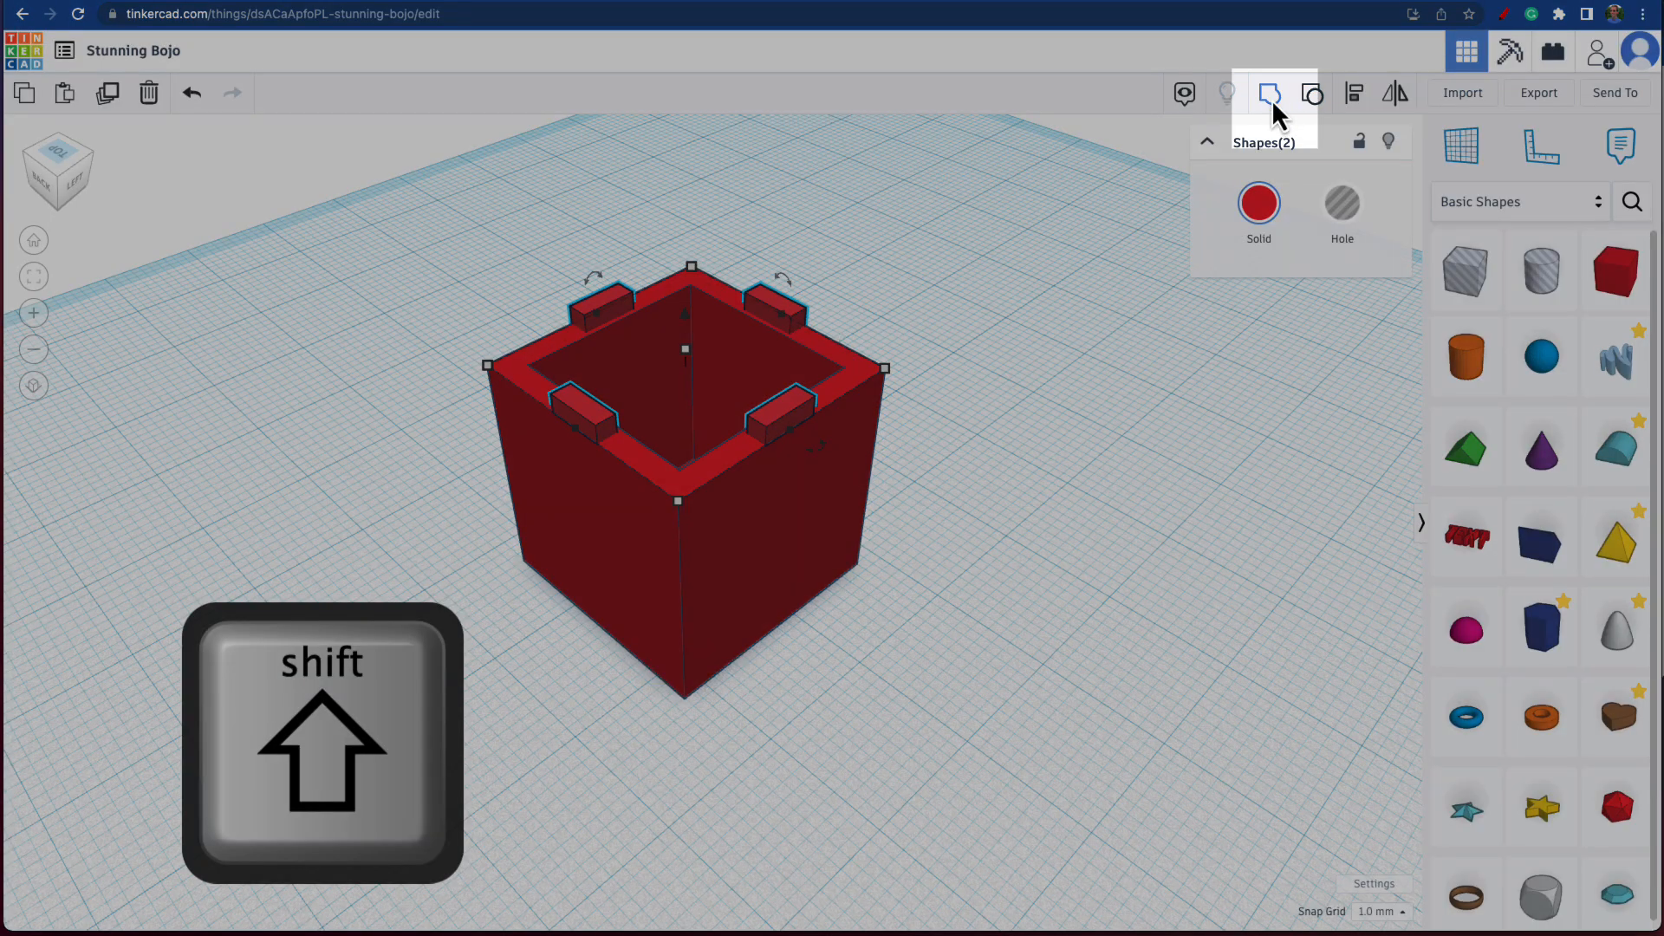
{"action": "left_click", "coordinate": [1270, 95]}
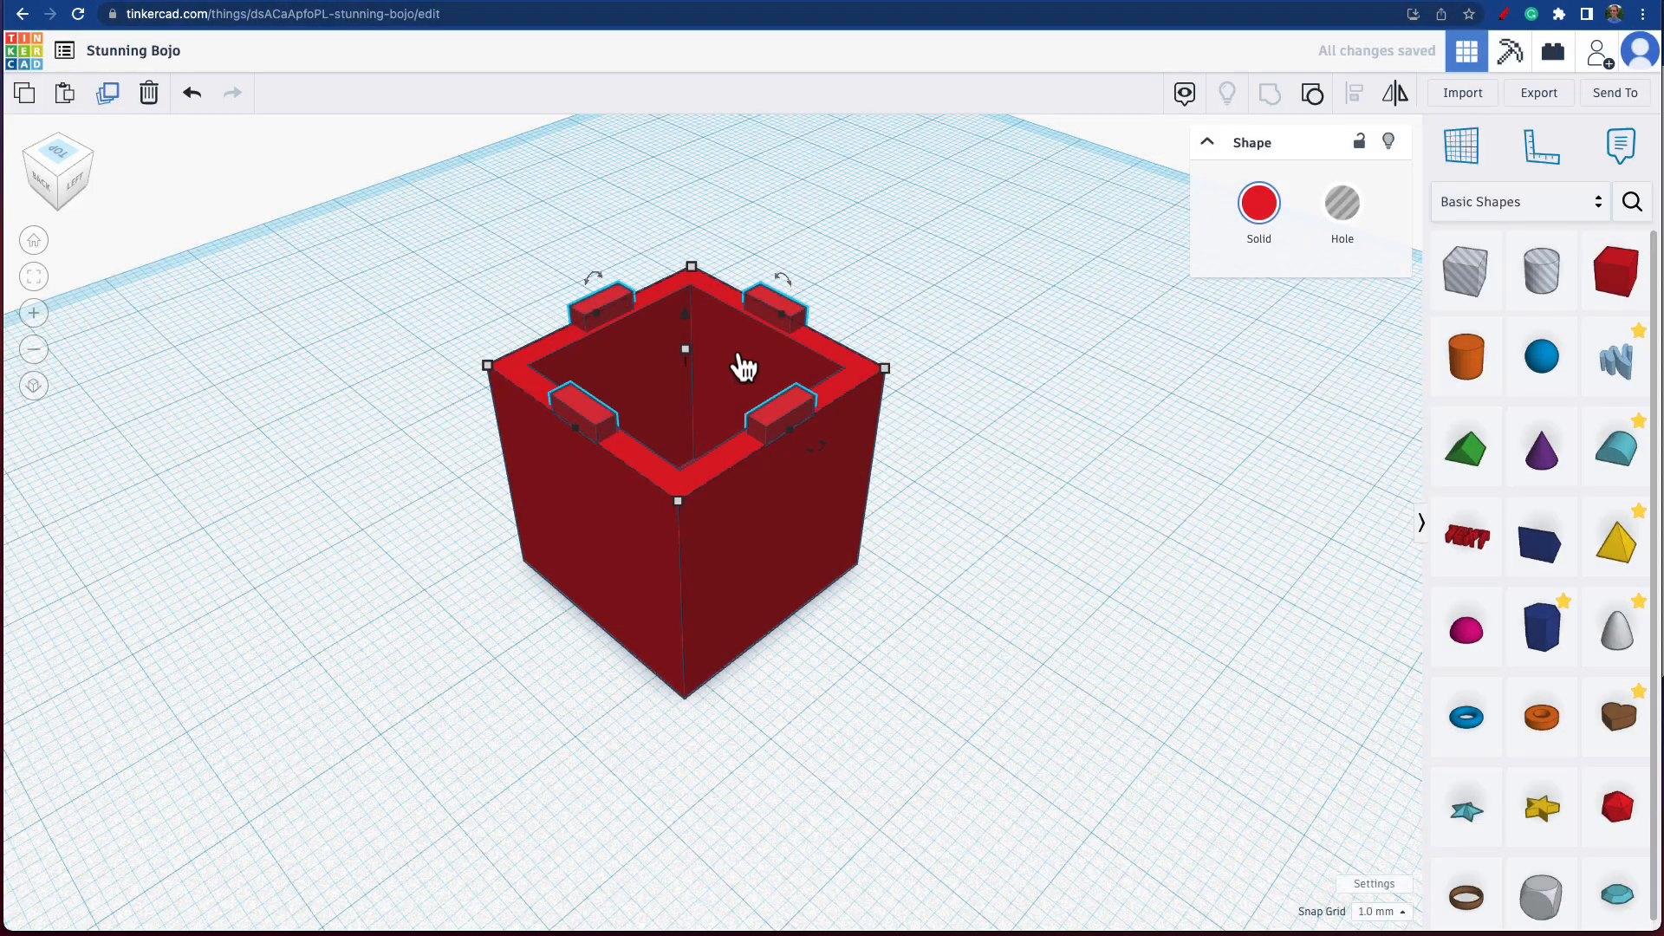
Step: Place a copy of the grouped four tabs beside the hollow box and drop it onto the workplane
{"action": "key", "text": "ctrl+z"}
{"action": "left_click", "coordinate": [737, 359]}
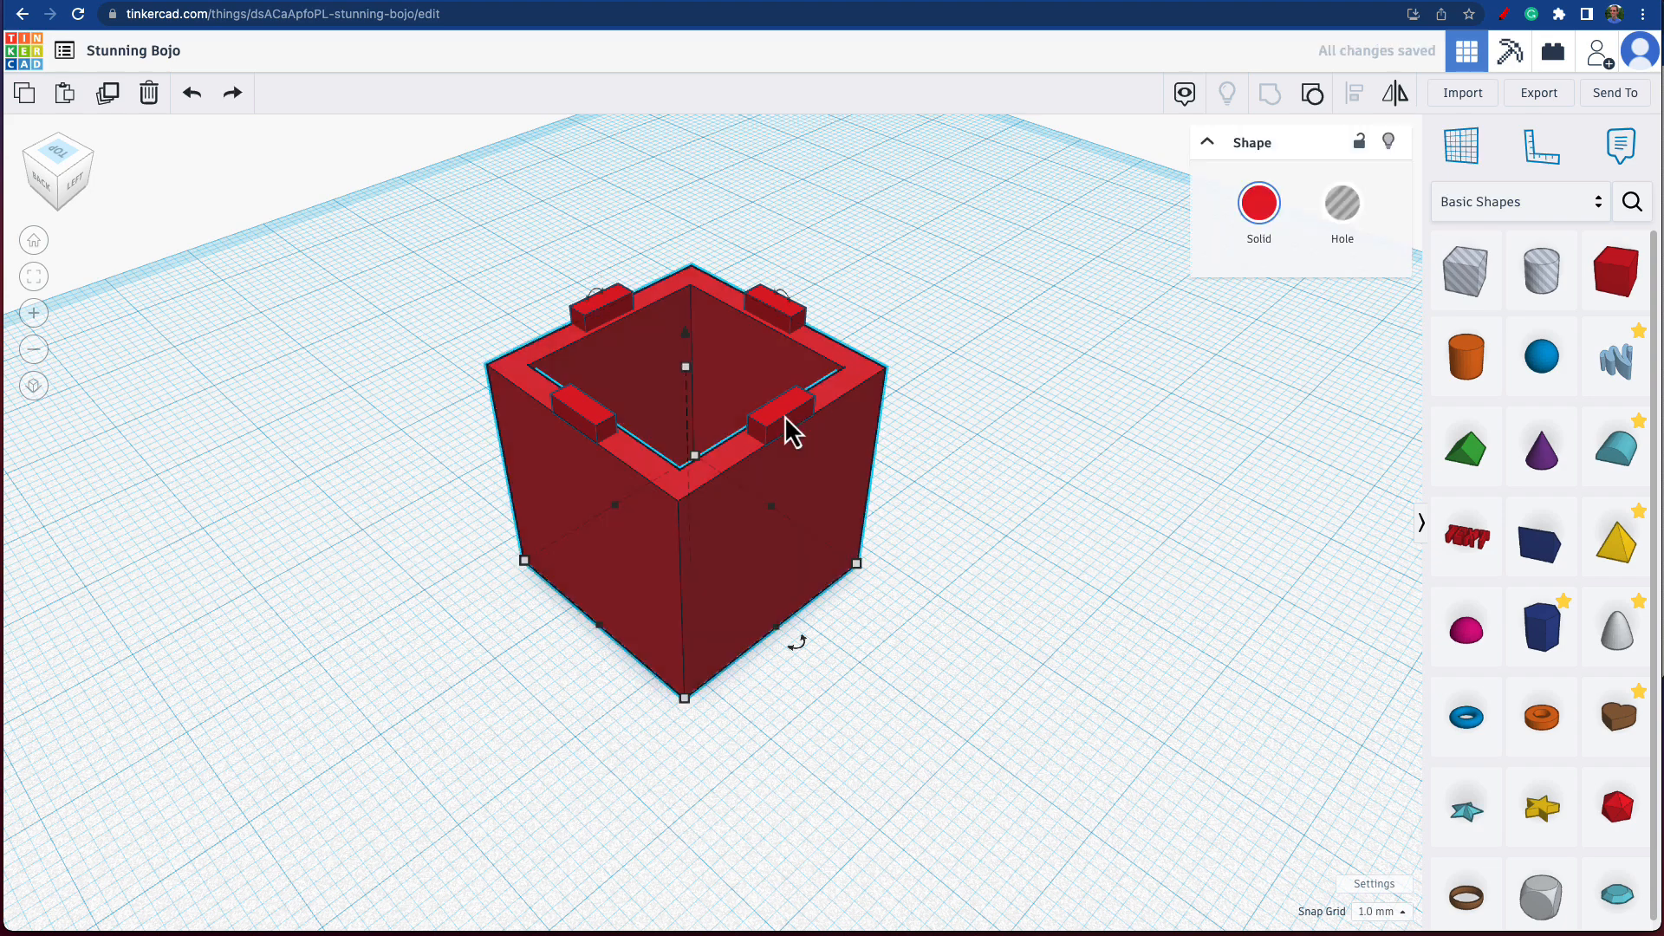
{"action": "left_click", "coordinate": [911, 448]}
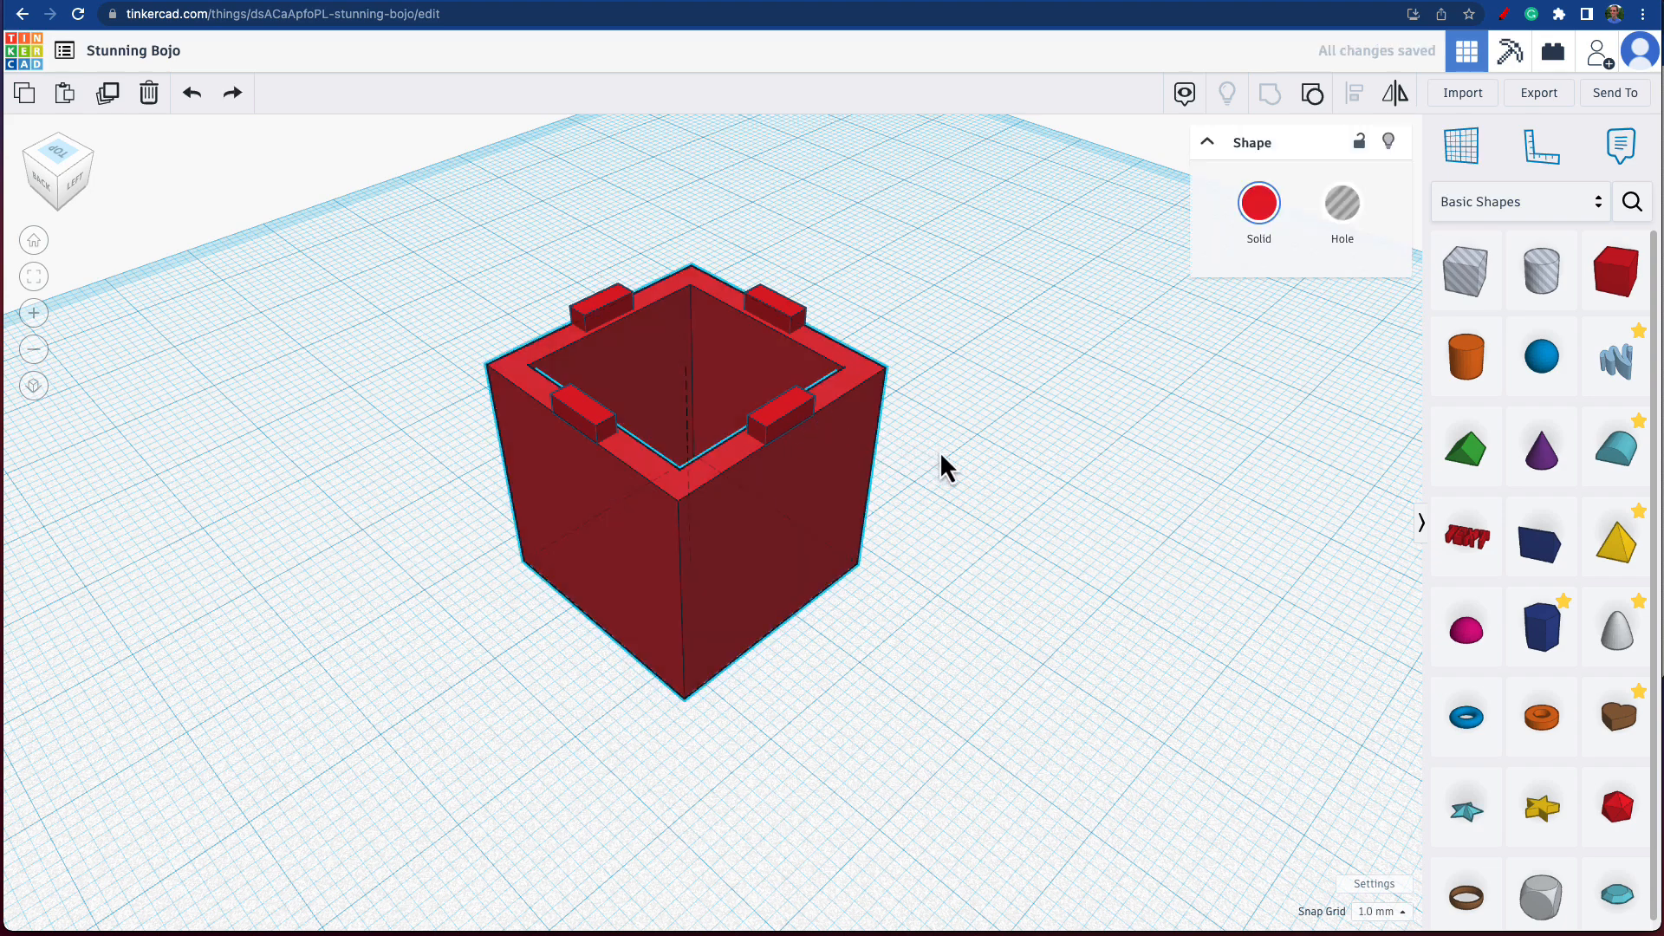
{"action": "key", "text": "ctrl+v"}
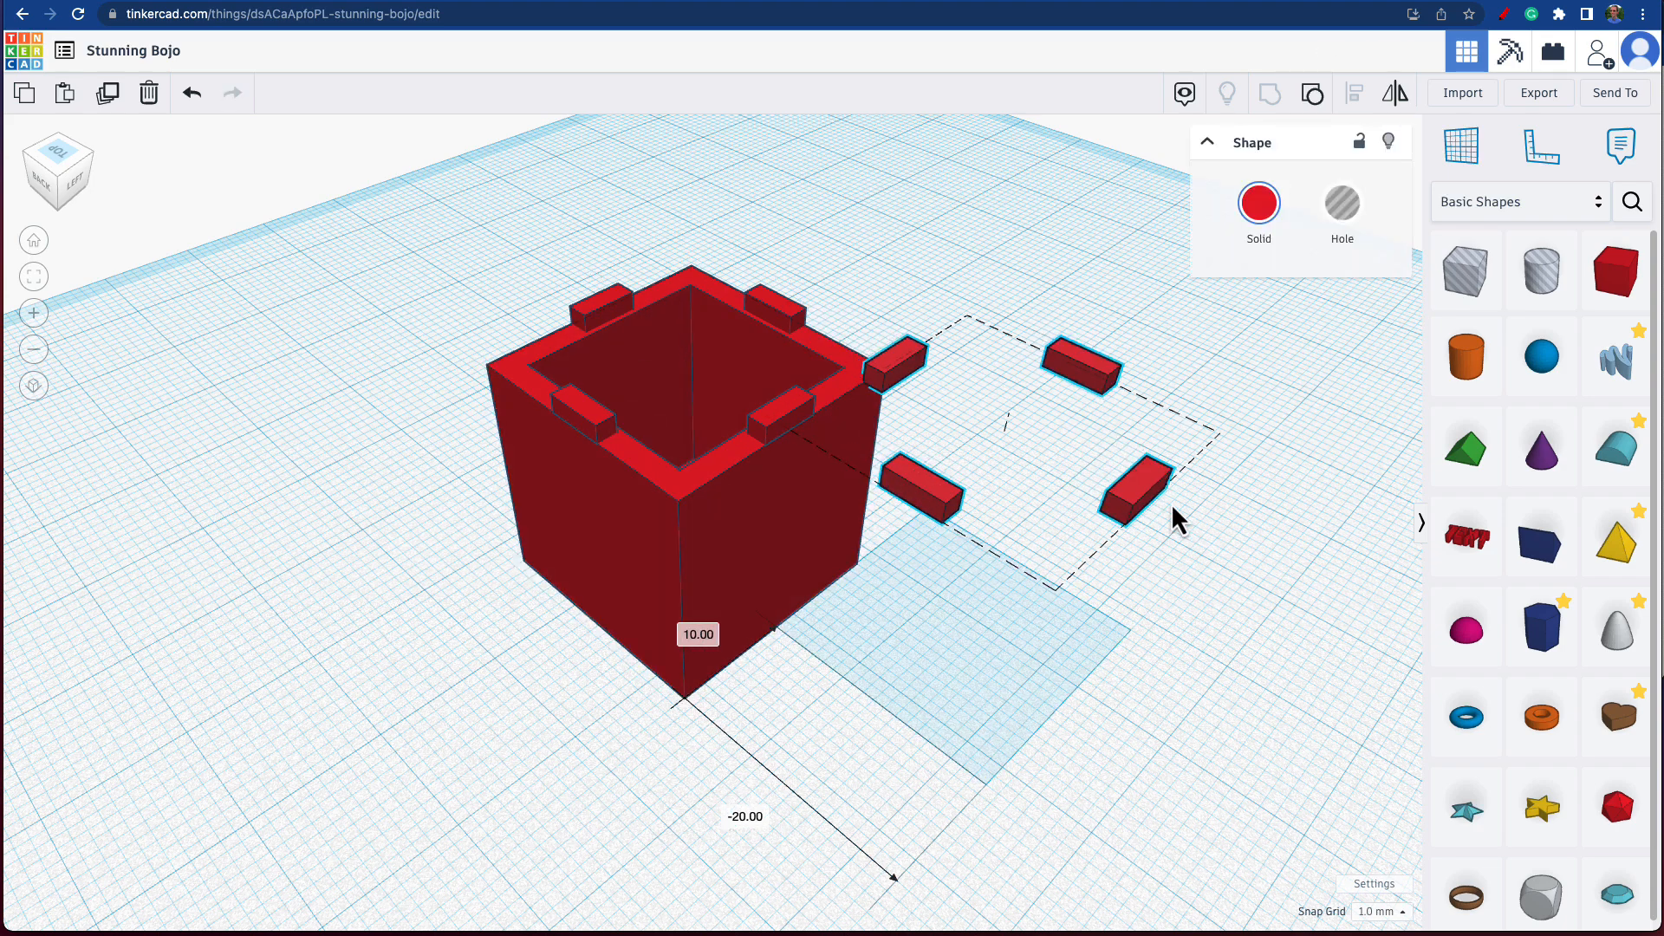
{"action": "left_click_drag", "start_coordinate": [1177, 520], "coordinate": [1239, 546]}
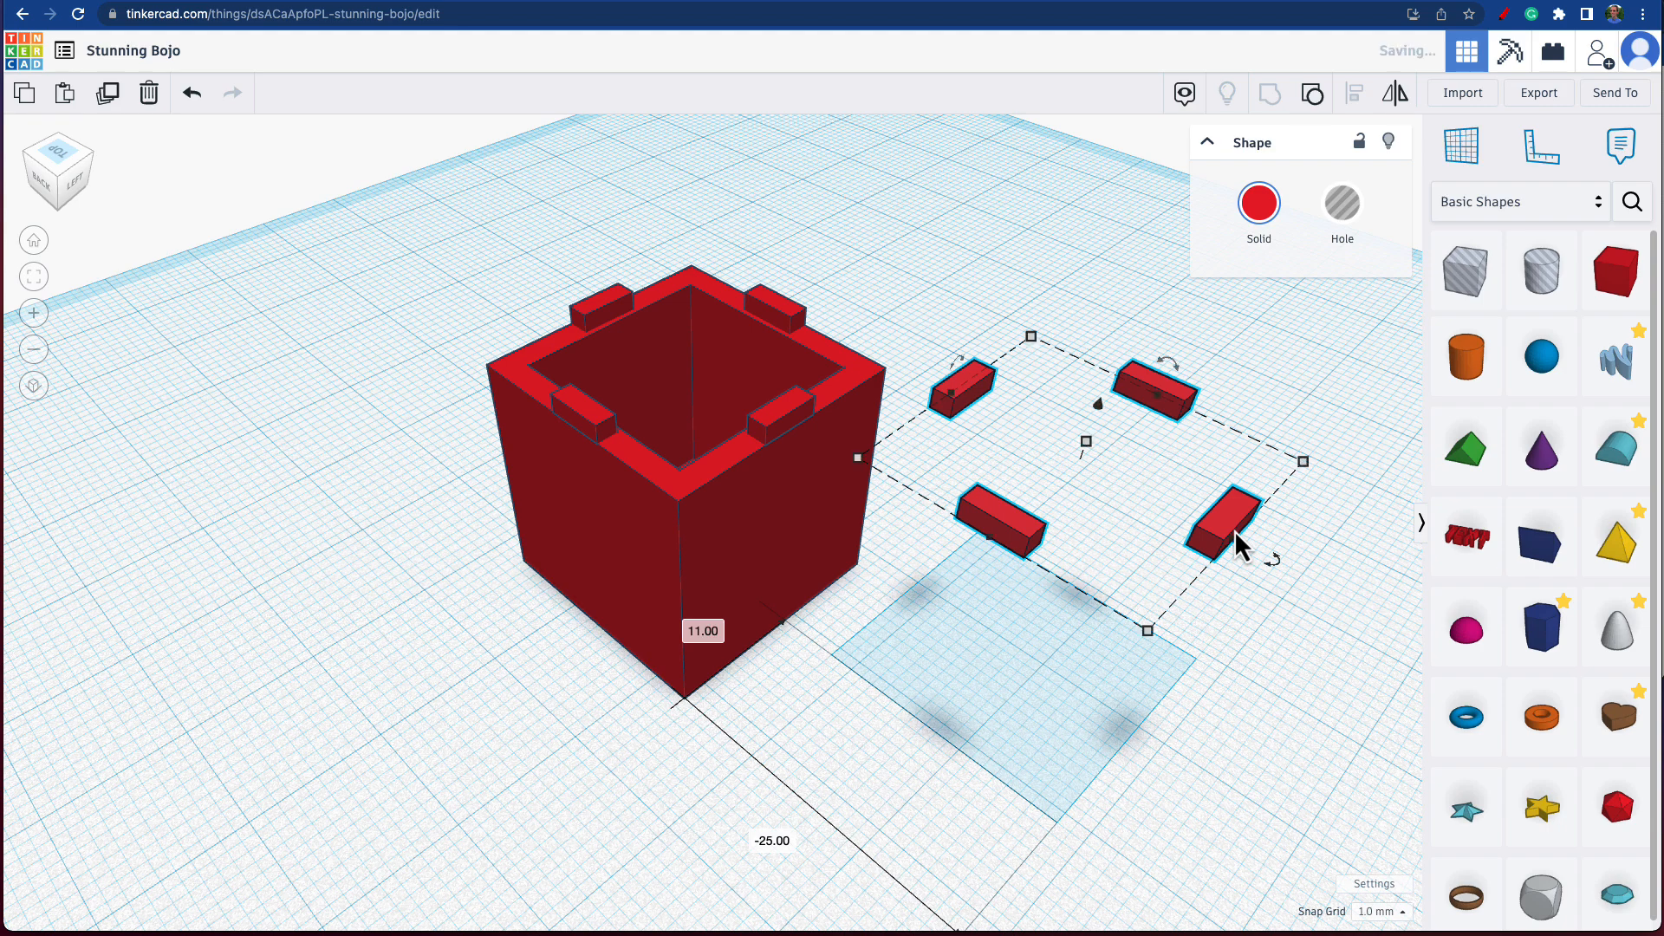
{"action": "key", "text": "d"}
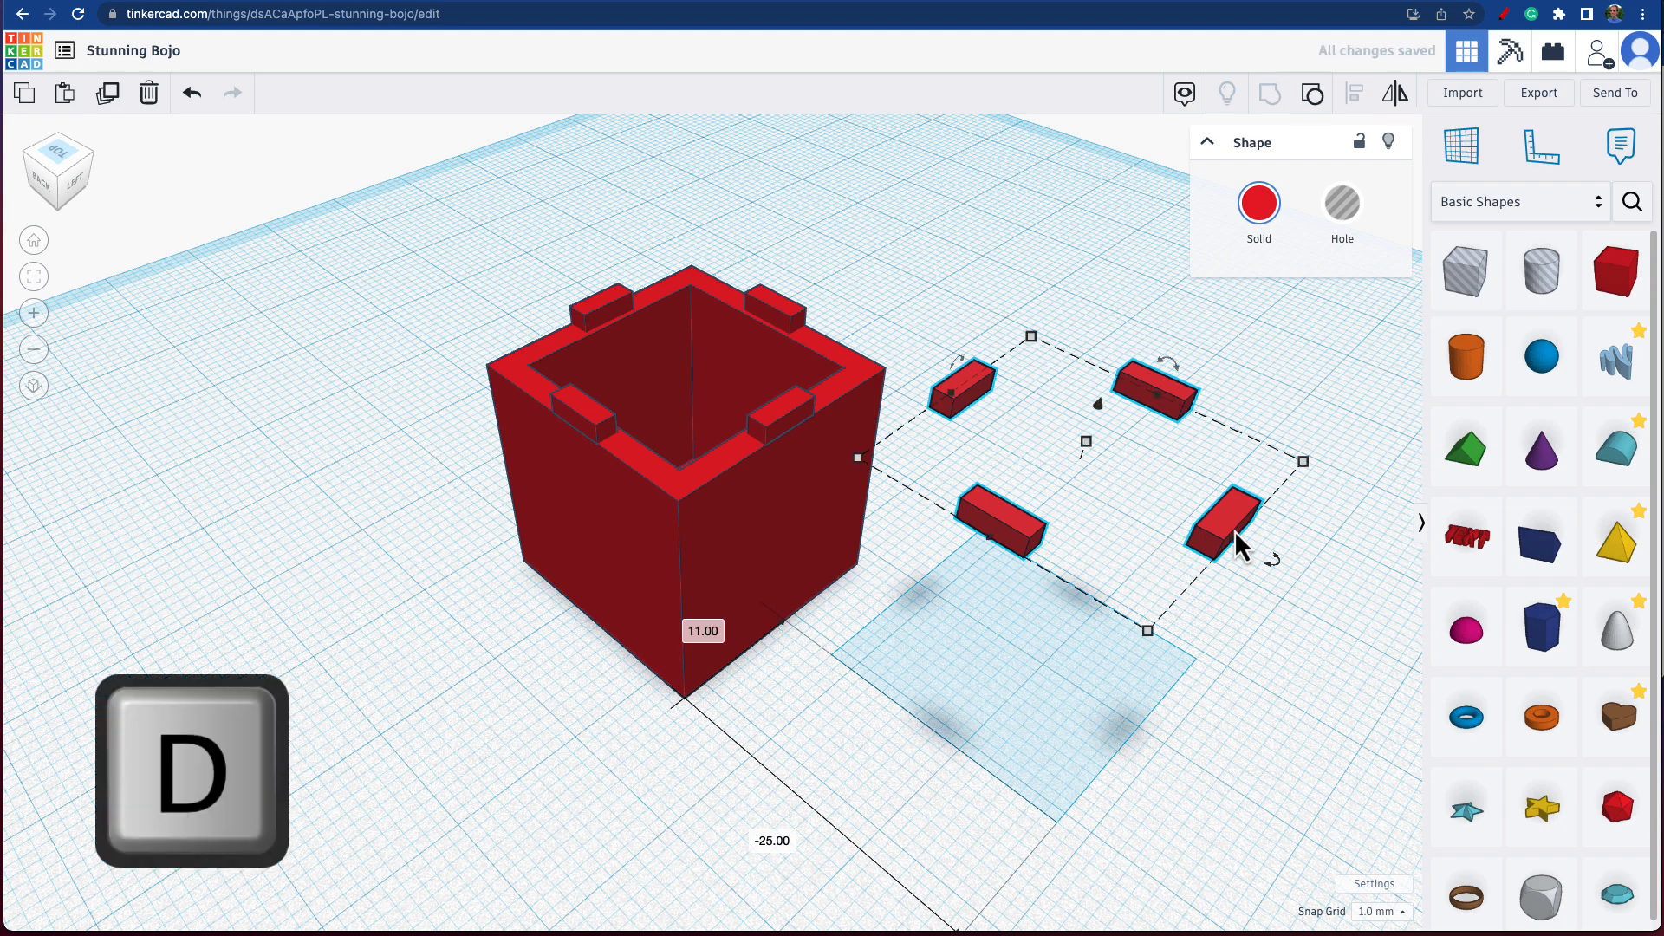
Step: Ungroup the copied tabs beside the box, including both nested pairs, into four separate blocks
{"action": "right_click_drag", "start_coordinate": [744, 755], "coordinate": [754, 705]}
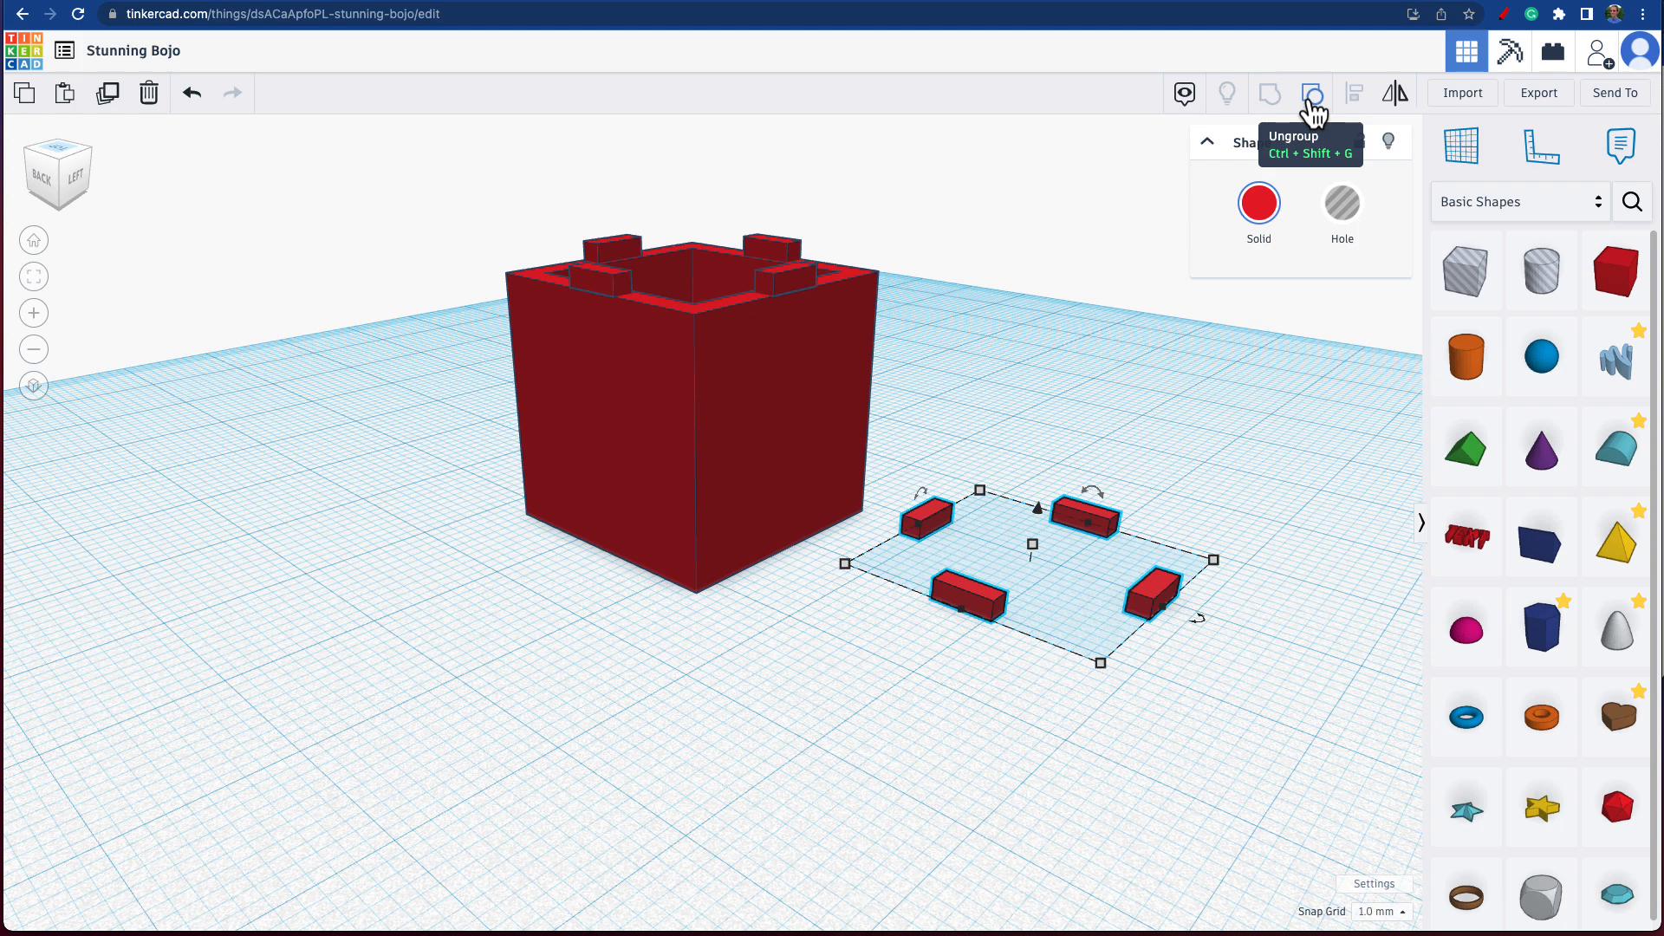
{"action": "left_click", "coordinate": [1313, 95]}
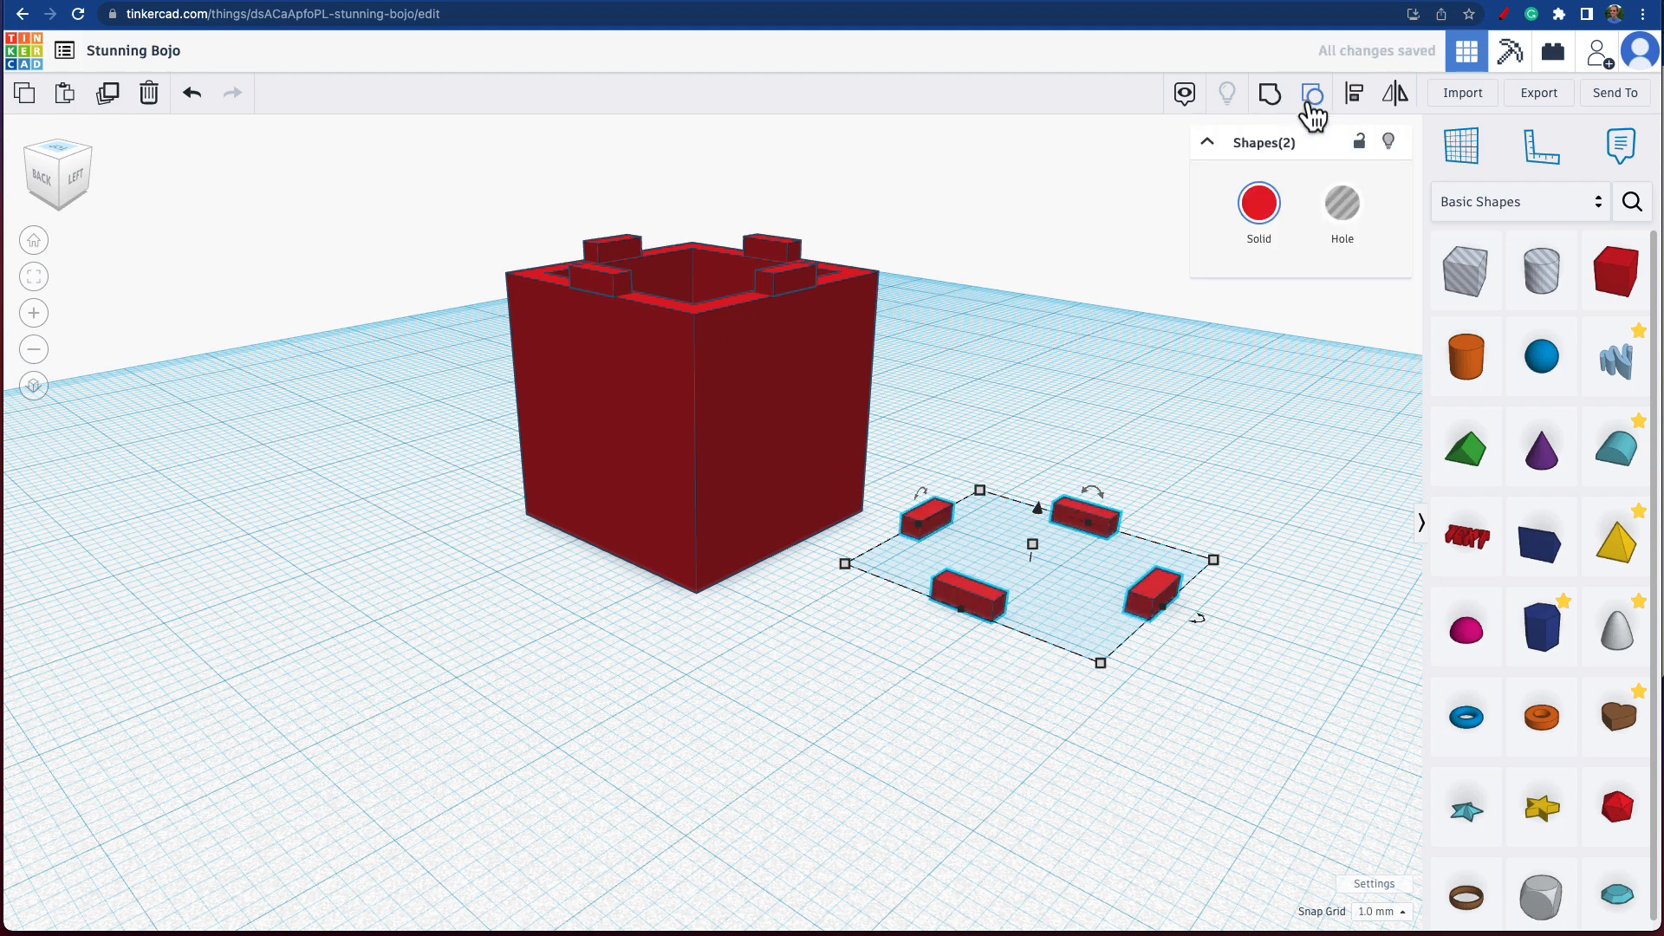
{"action": "left_click", "coordinate": [951, 594]}
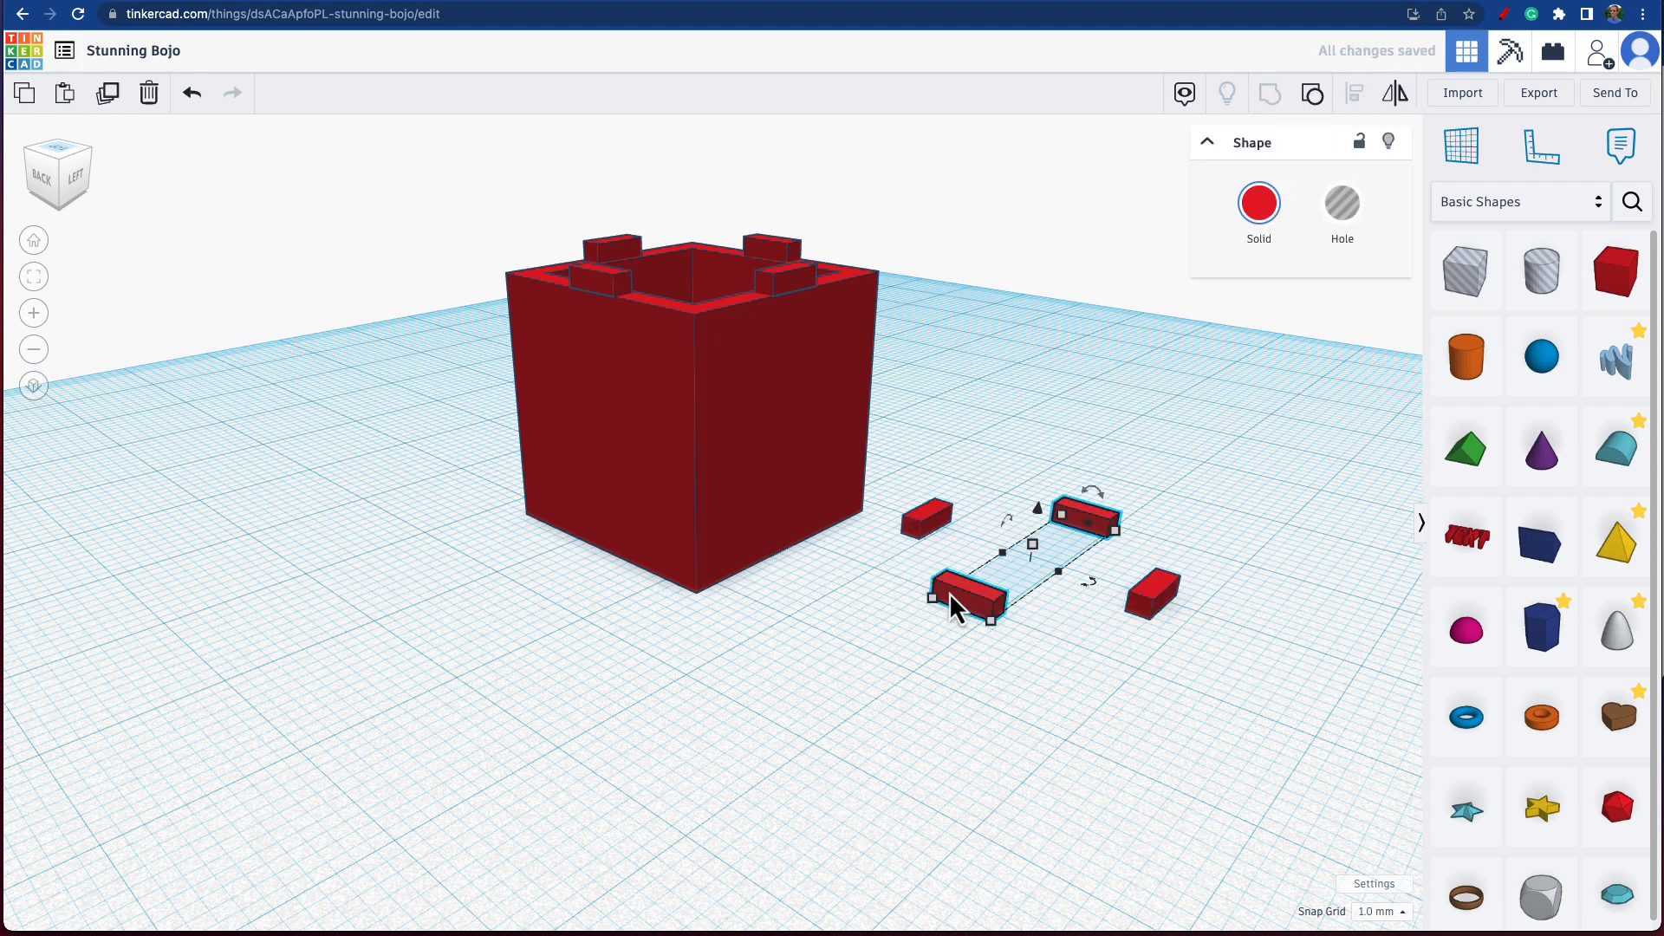
{"action": "left_click", "coordinate": [1312, 107]}
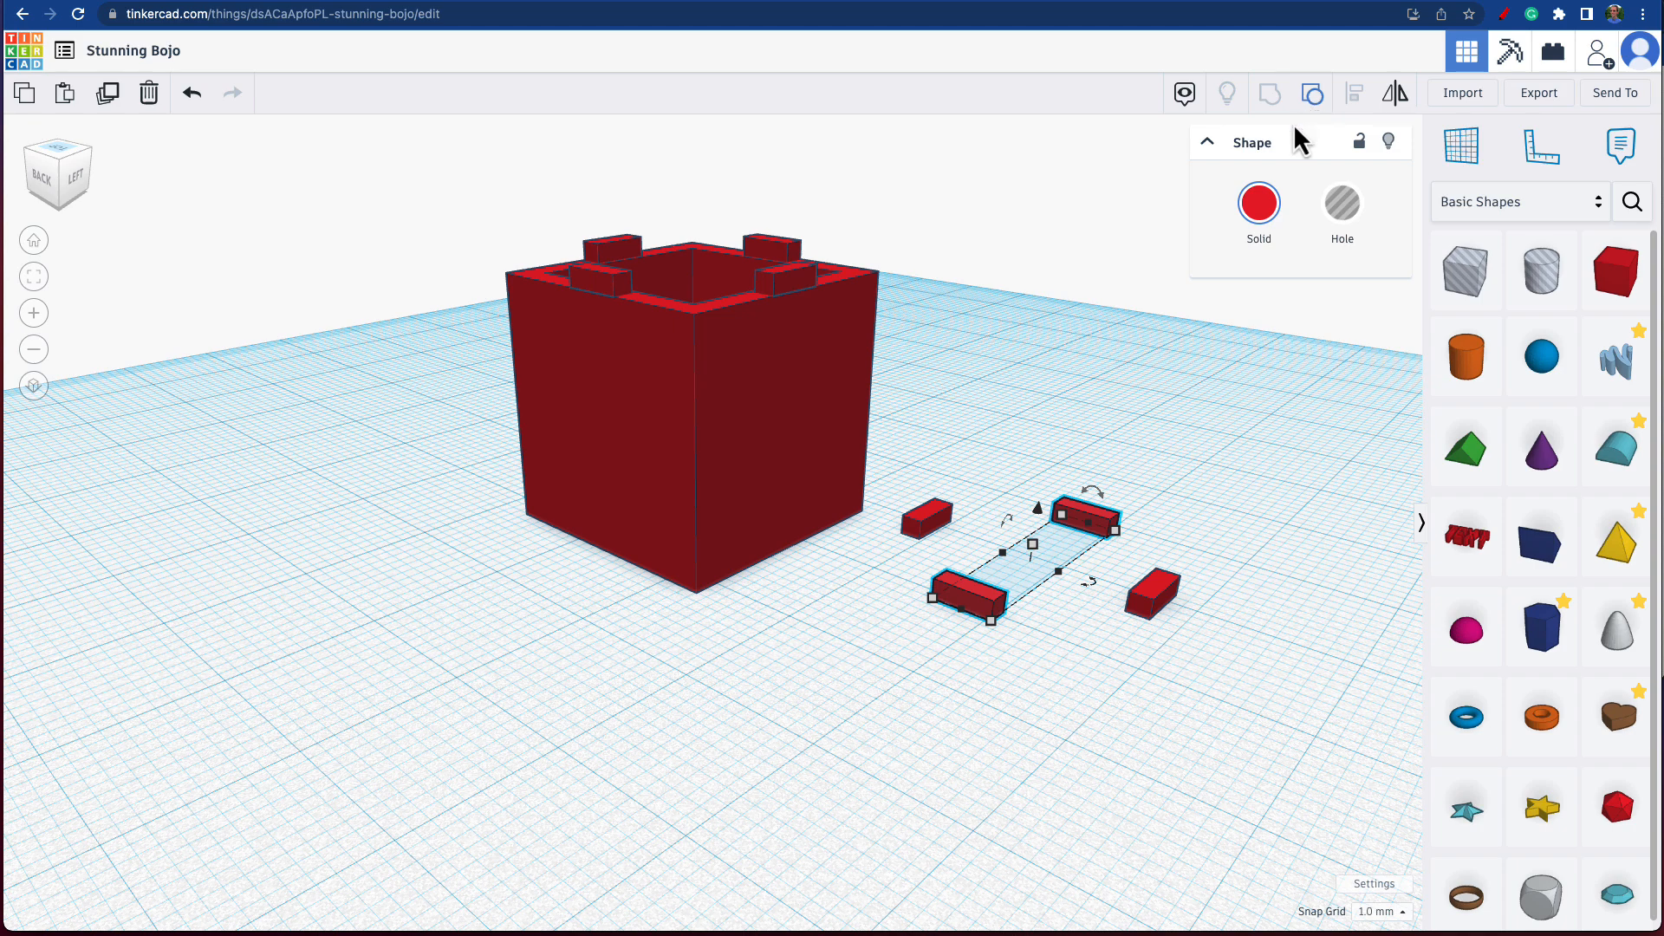
{"action": "left_click", "coordinate": [1156, 586]}
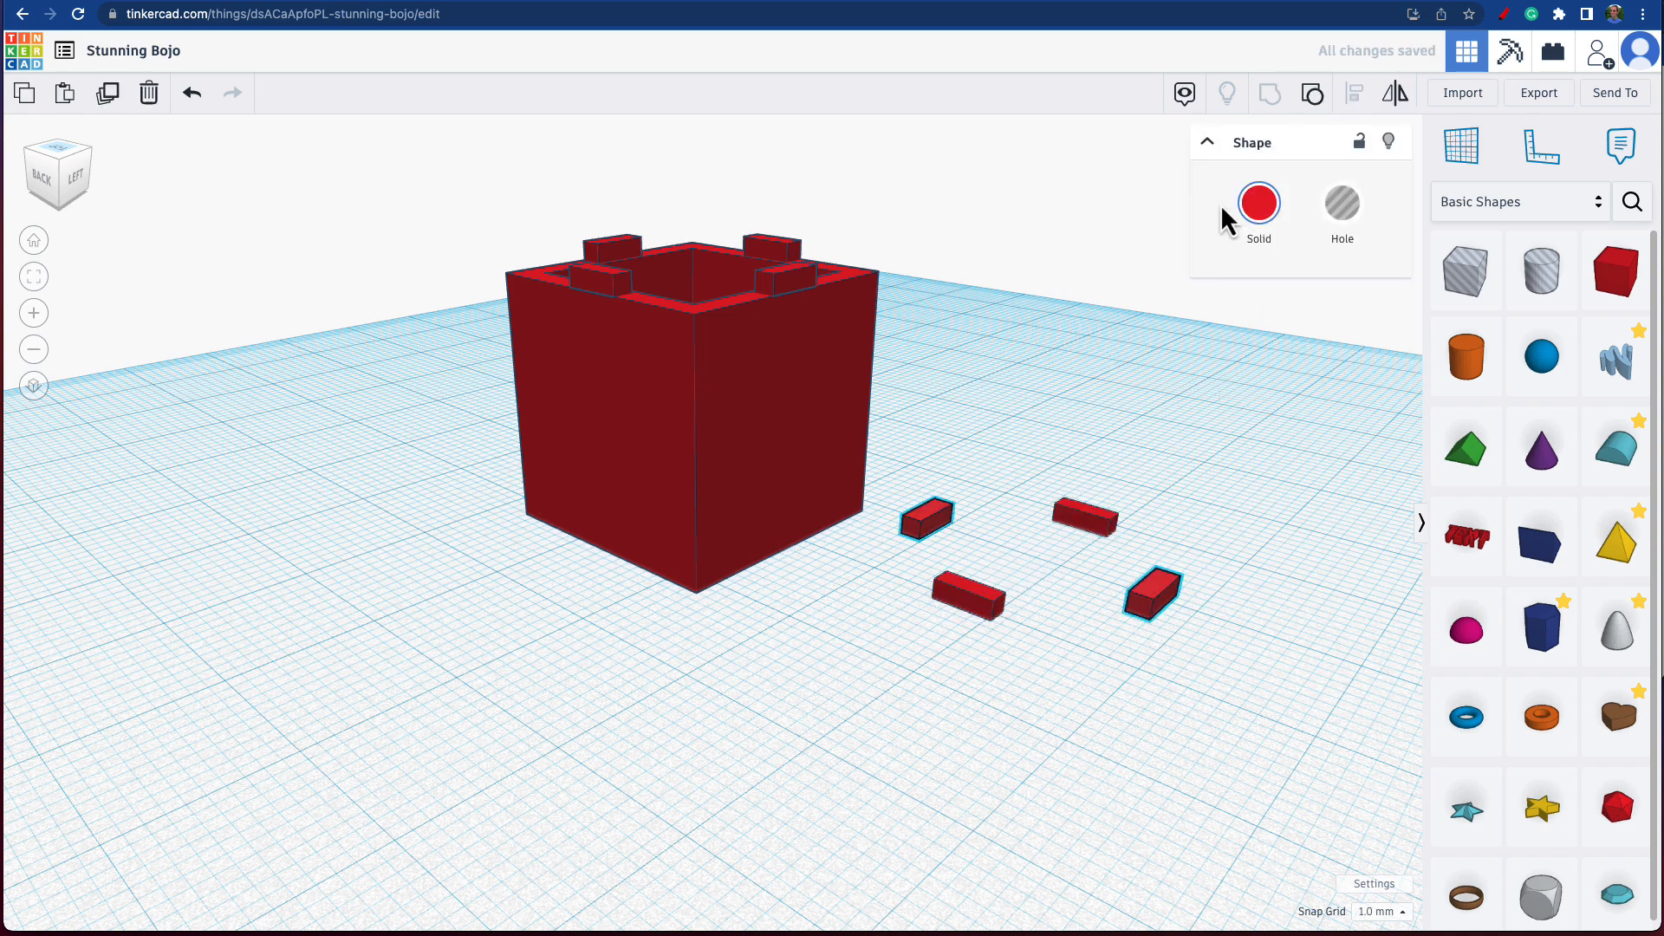
{"action": "left_click", "coordinate": [1311, 106]}
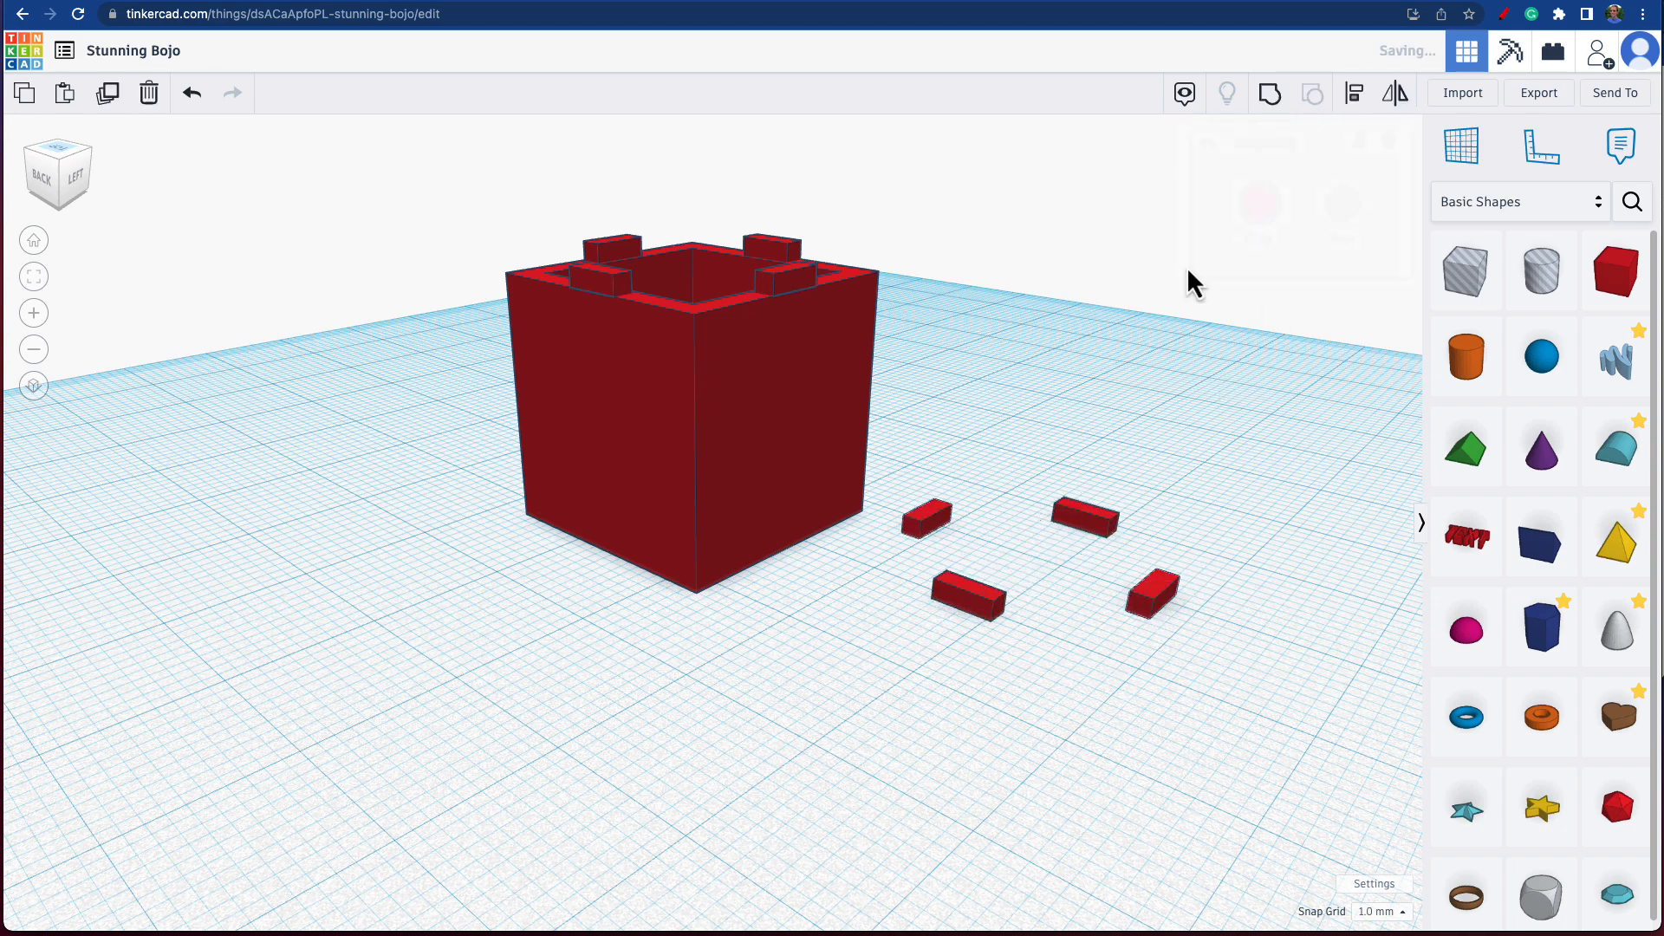
{"action": "left_click", "coordinate": [1078, 698]}
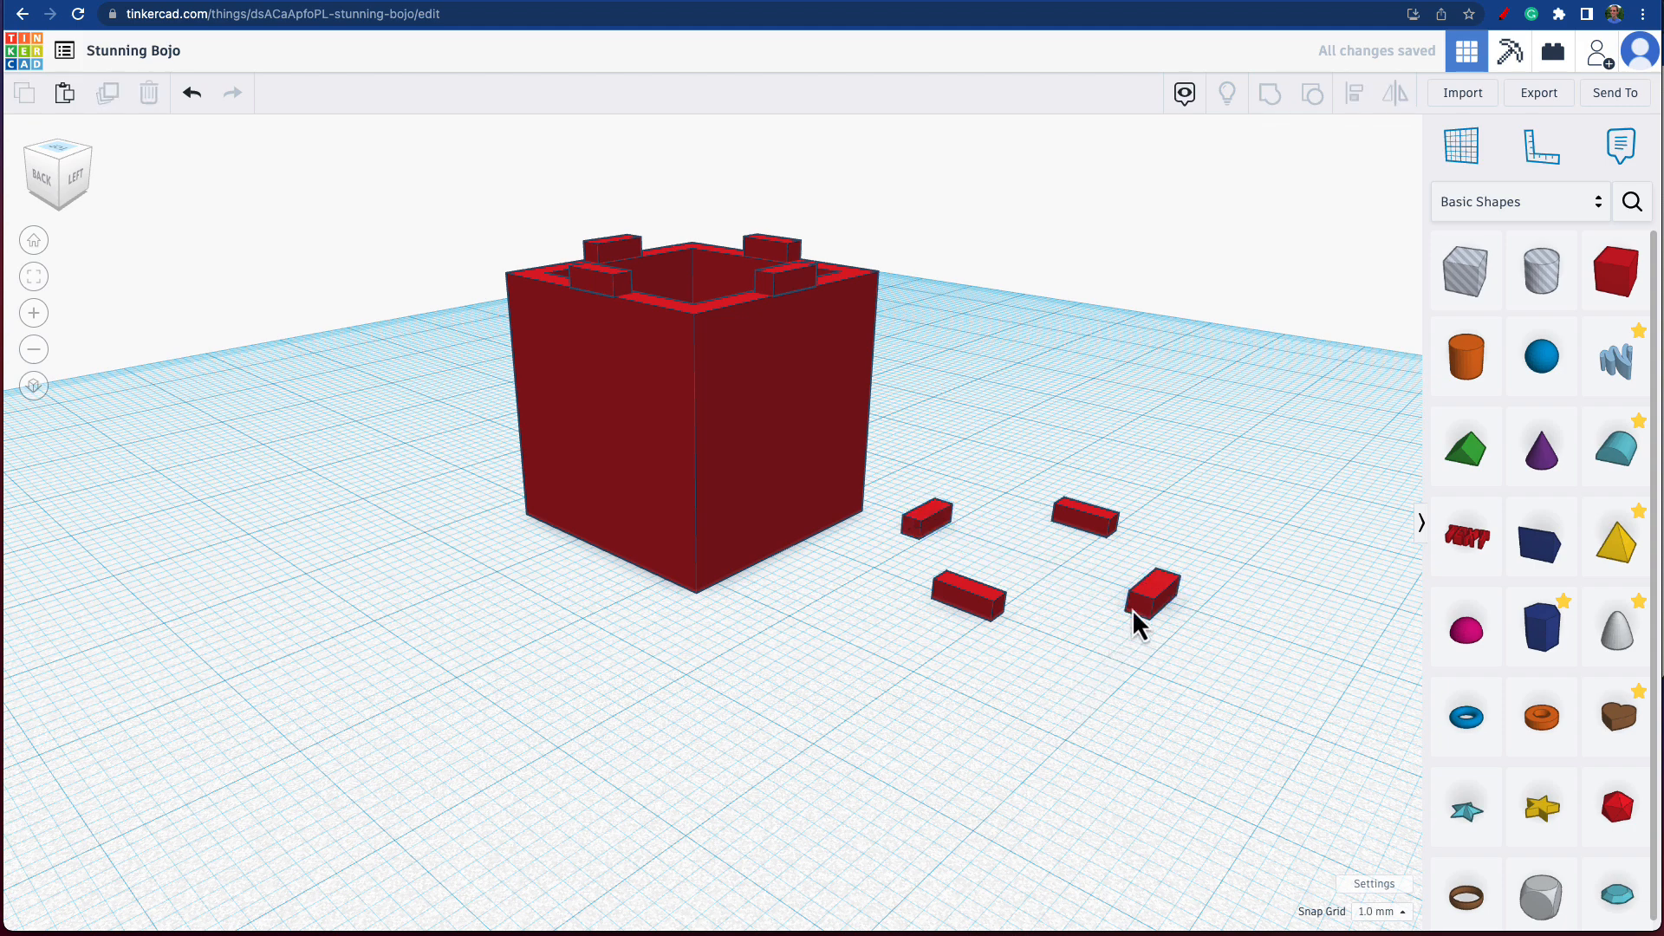
Step: Resize one of the loose tabs to 5 mm long, 2 mm wide and 2 mm high
{"action": "left_click", "coordinate": [1137, 607]}
{"action": "mouse_move", "coordinate": [1151, 638]}
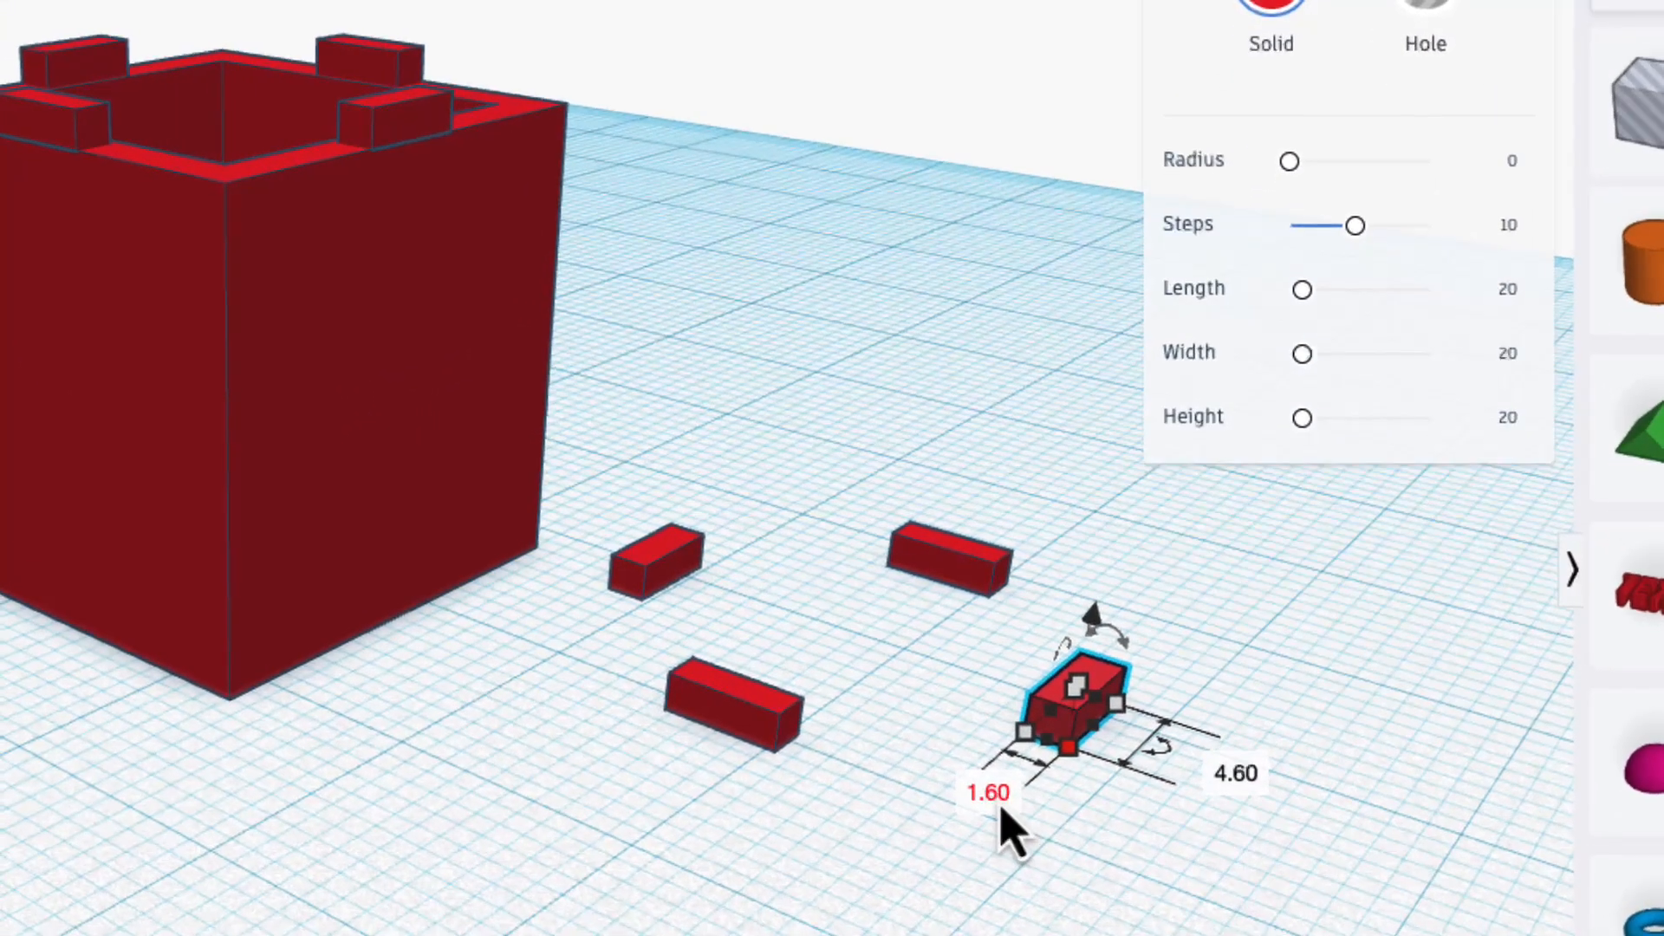
{"action": "left_click", "coordinate": [1106, 643]}
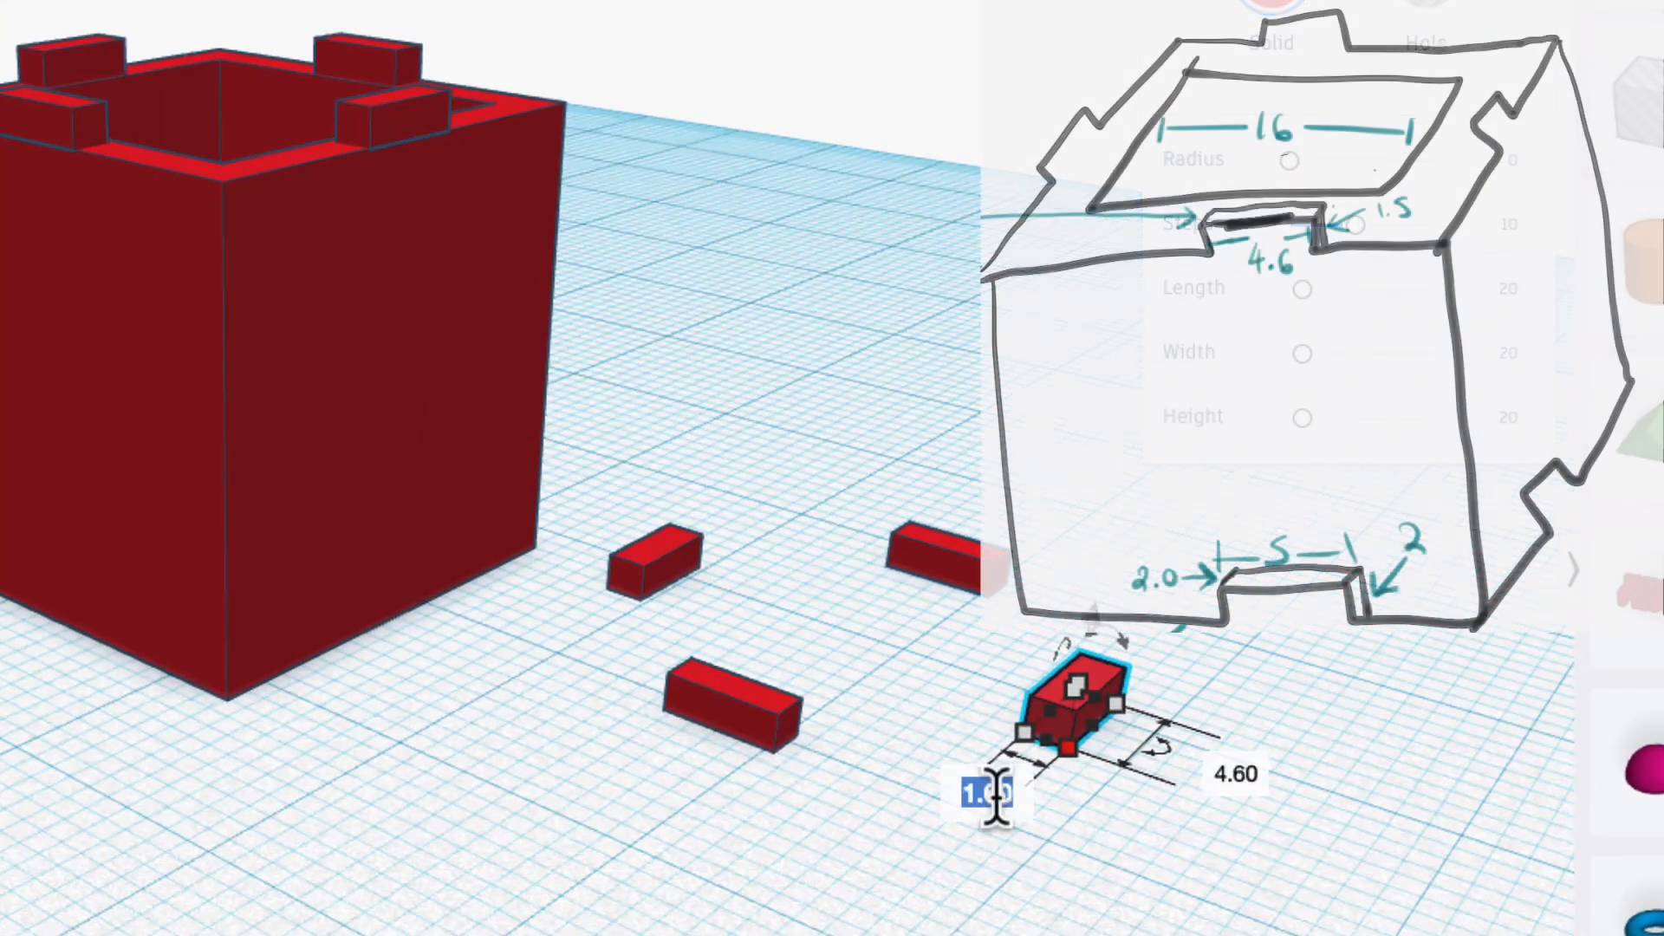
{"action": "type", "text": "2"}
{"action": "key", "text": "Return"}
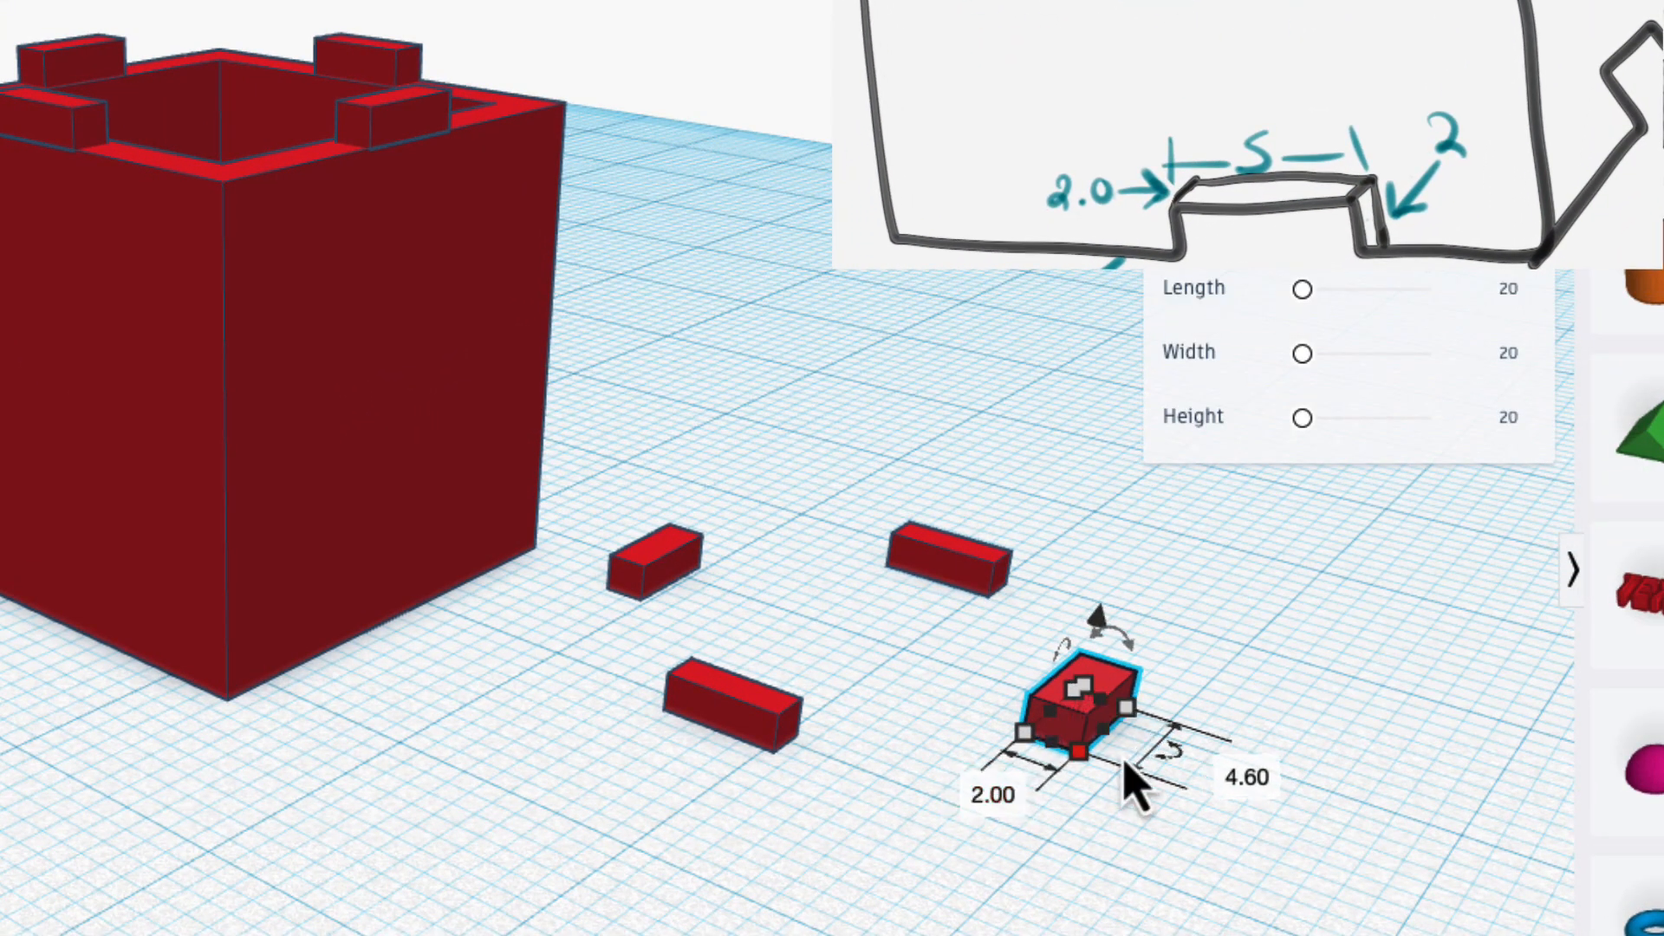
{"action": "left_click", "coordinate": [1241, 778]}
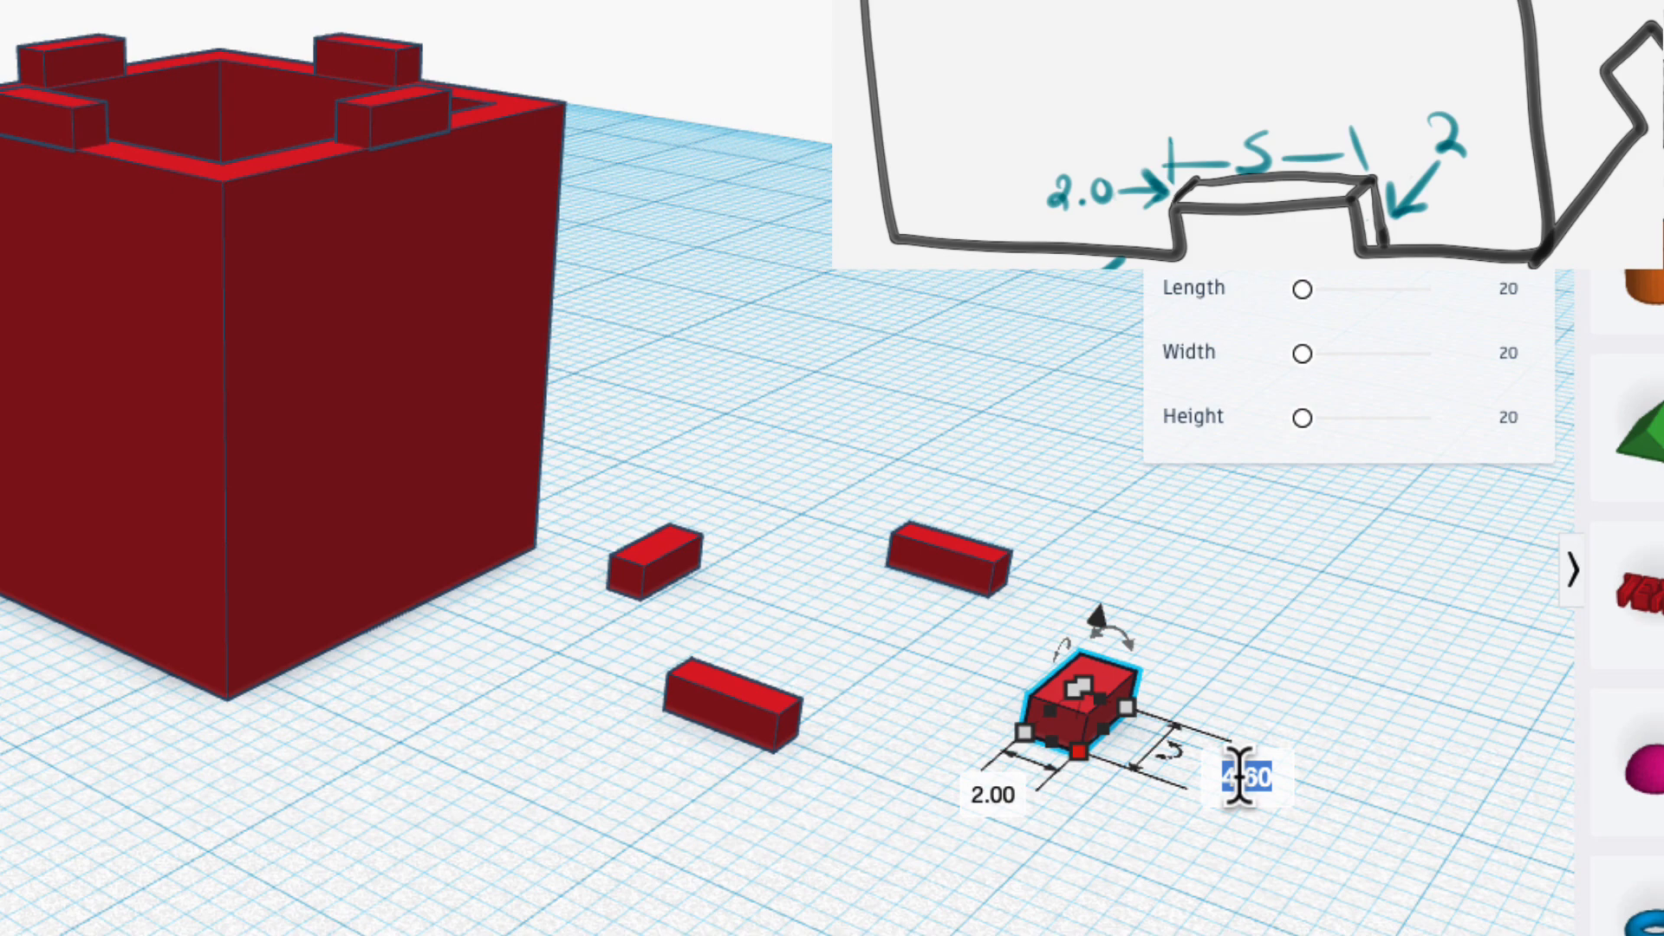
{"action": "type", "text": "5"}
{"action": "key", "text": "Return"}
{"action": "mouse_move", "coordinate": [1077, 690]}
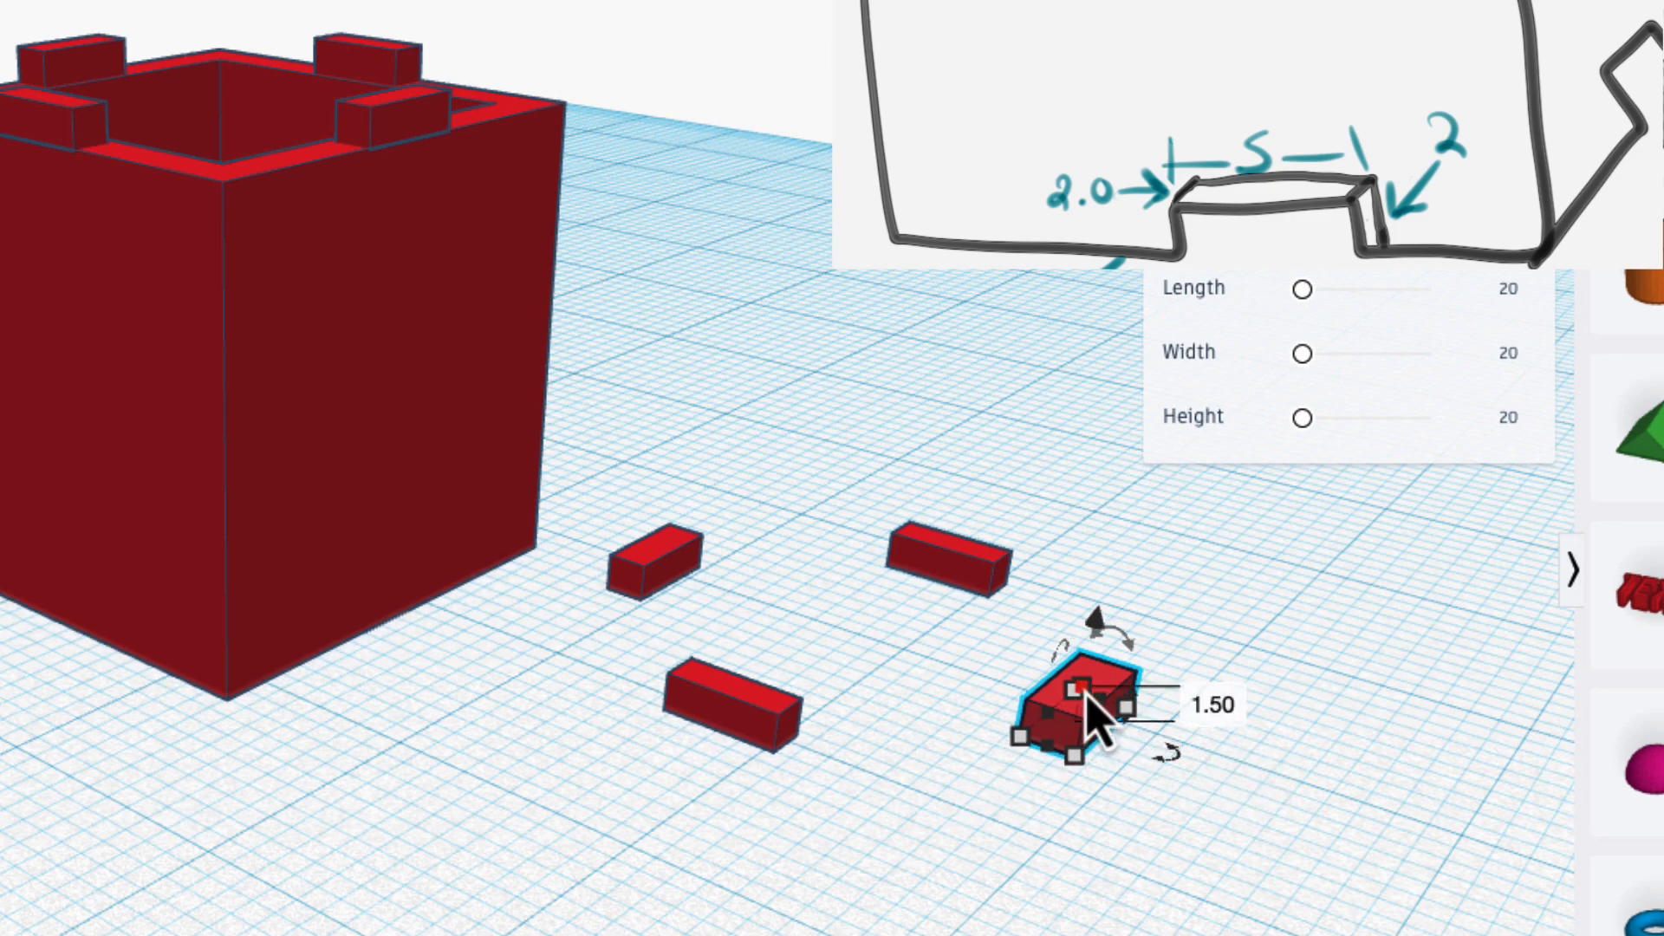
{"action": "left_click", "coordinate": [1215, 703]}
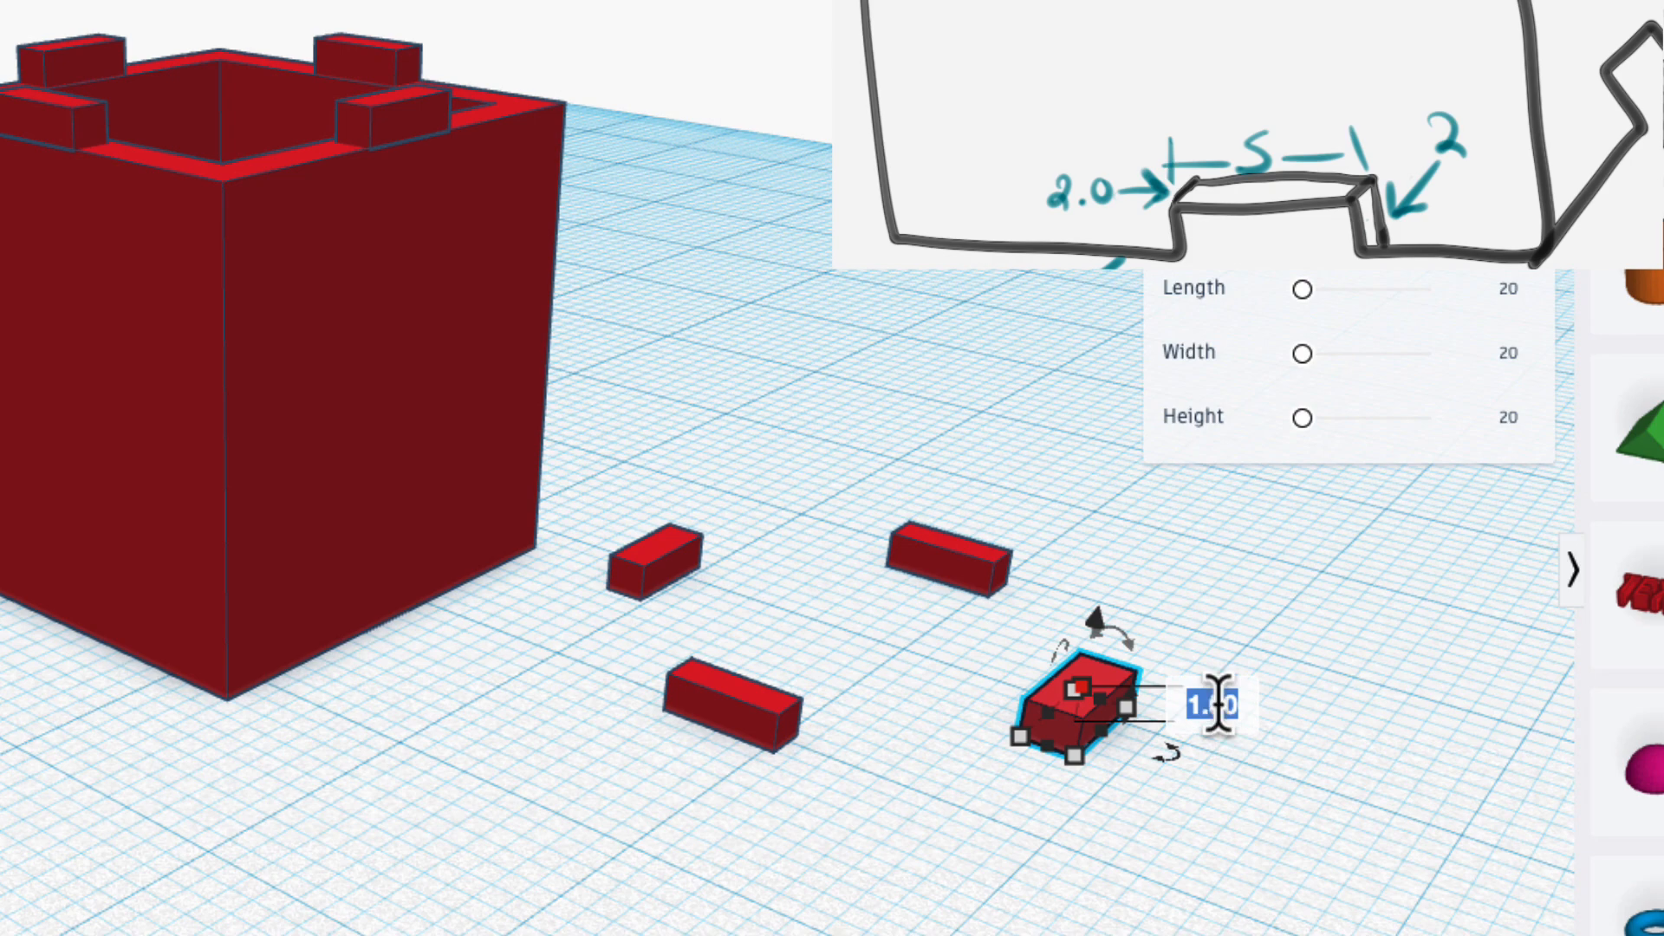
{"action": "type", "text": "2"}
{"action": "key", "text": "Return"}
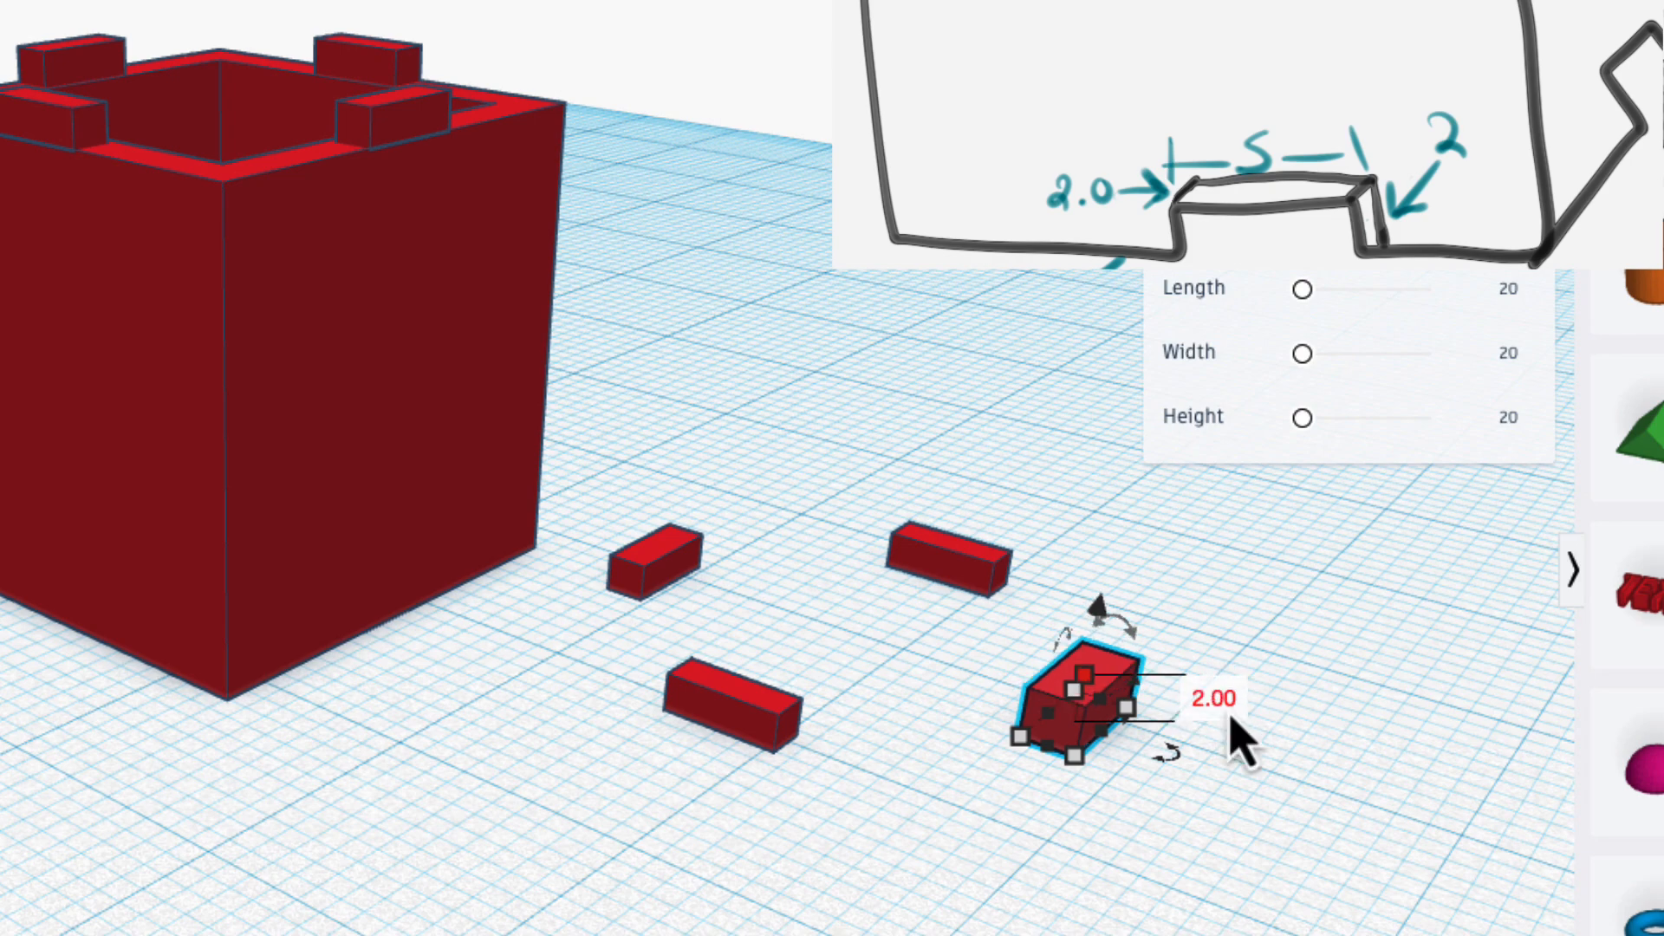
Step: Delete the other three loose tabs from the workplane, keeping only the resized block
{"action": "right_click_drag", "start_coordinate": [1314, 708], "coordinate": [1214, 719]}
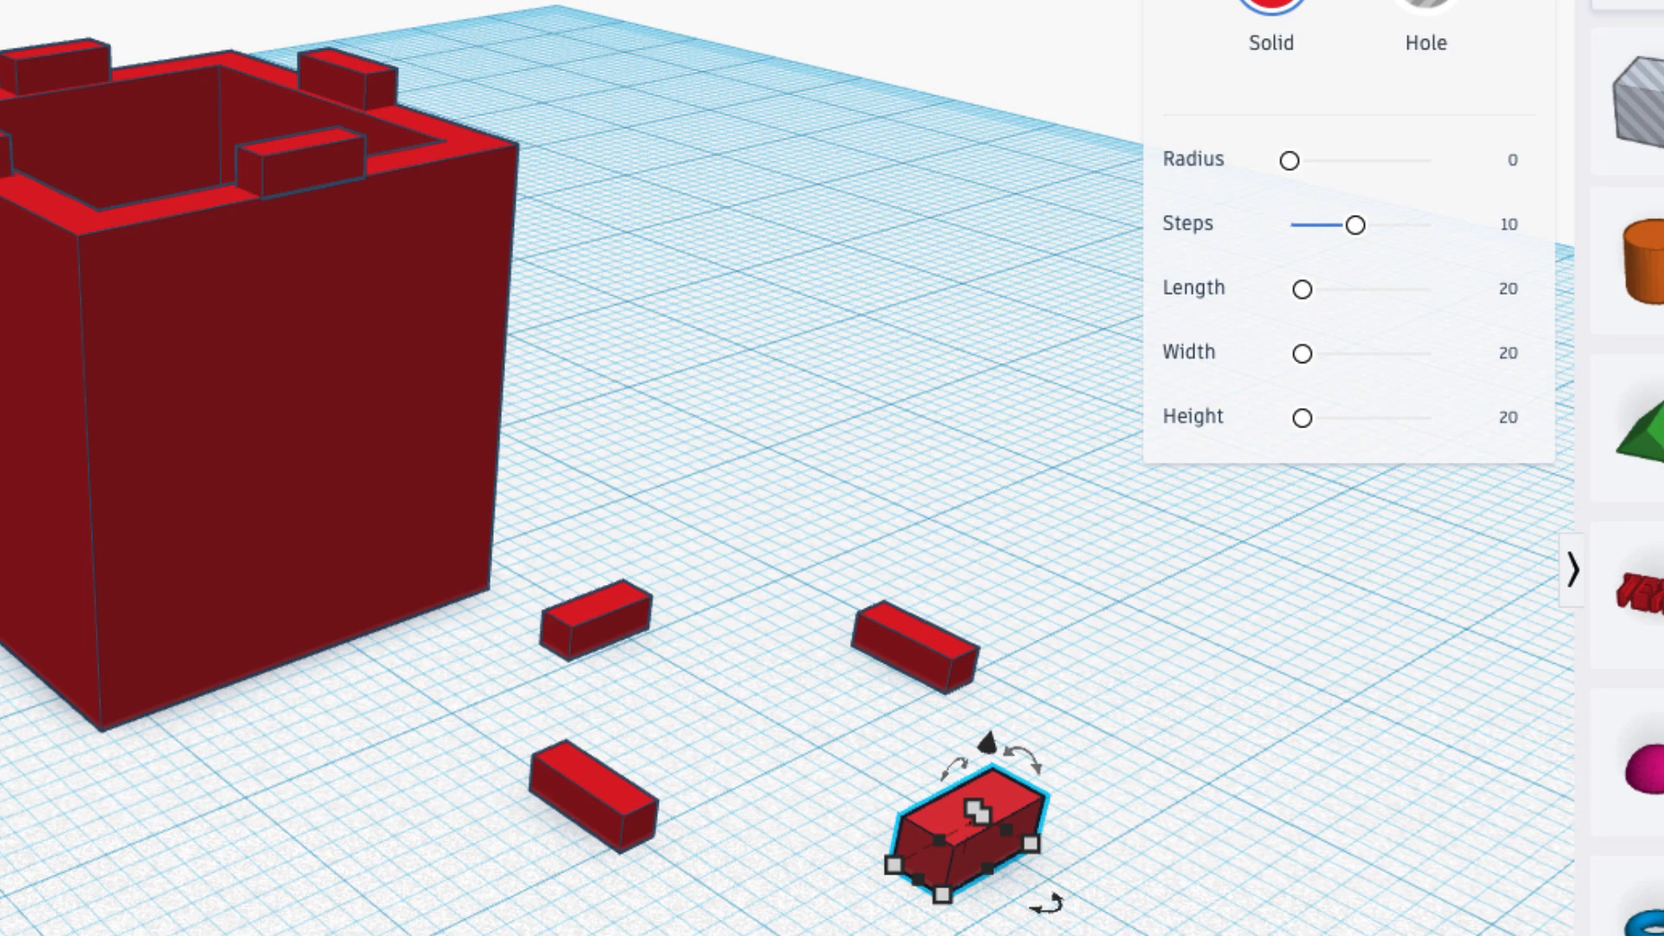
{"action": "left_click", "coordinate": [550, 880]}
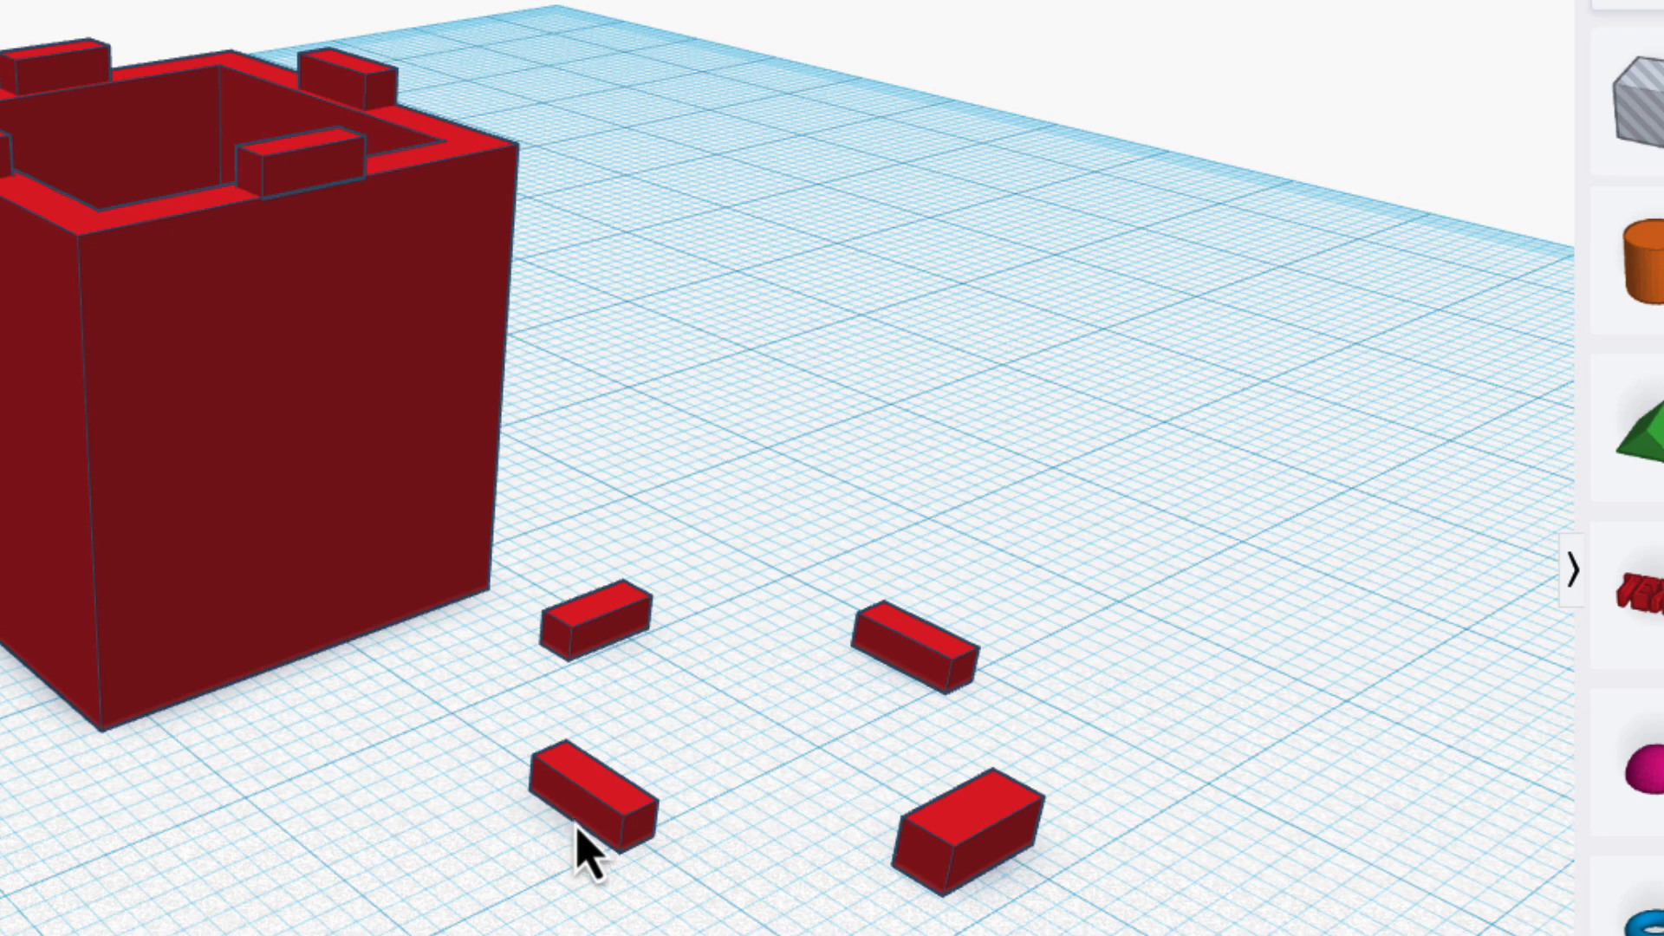
{"action": "left_click", "coordinate": [579, 831]}
{"action": "key", "text": "Delete"}
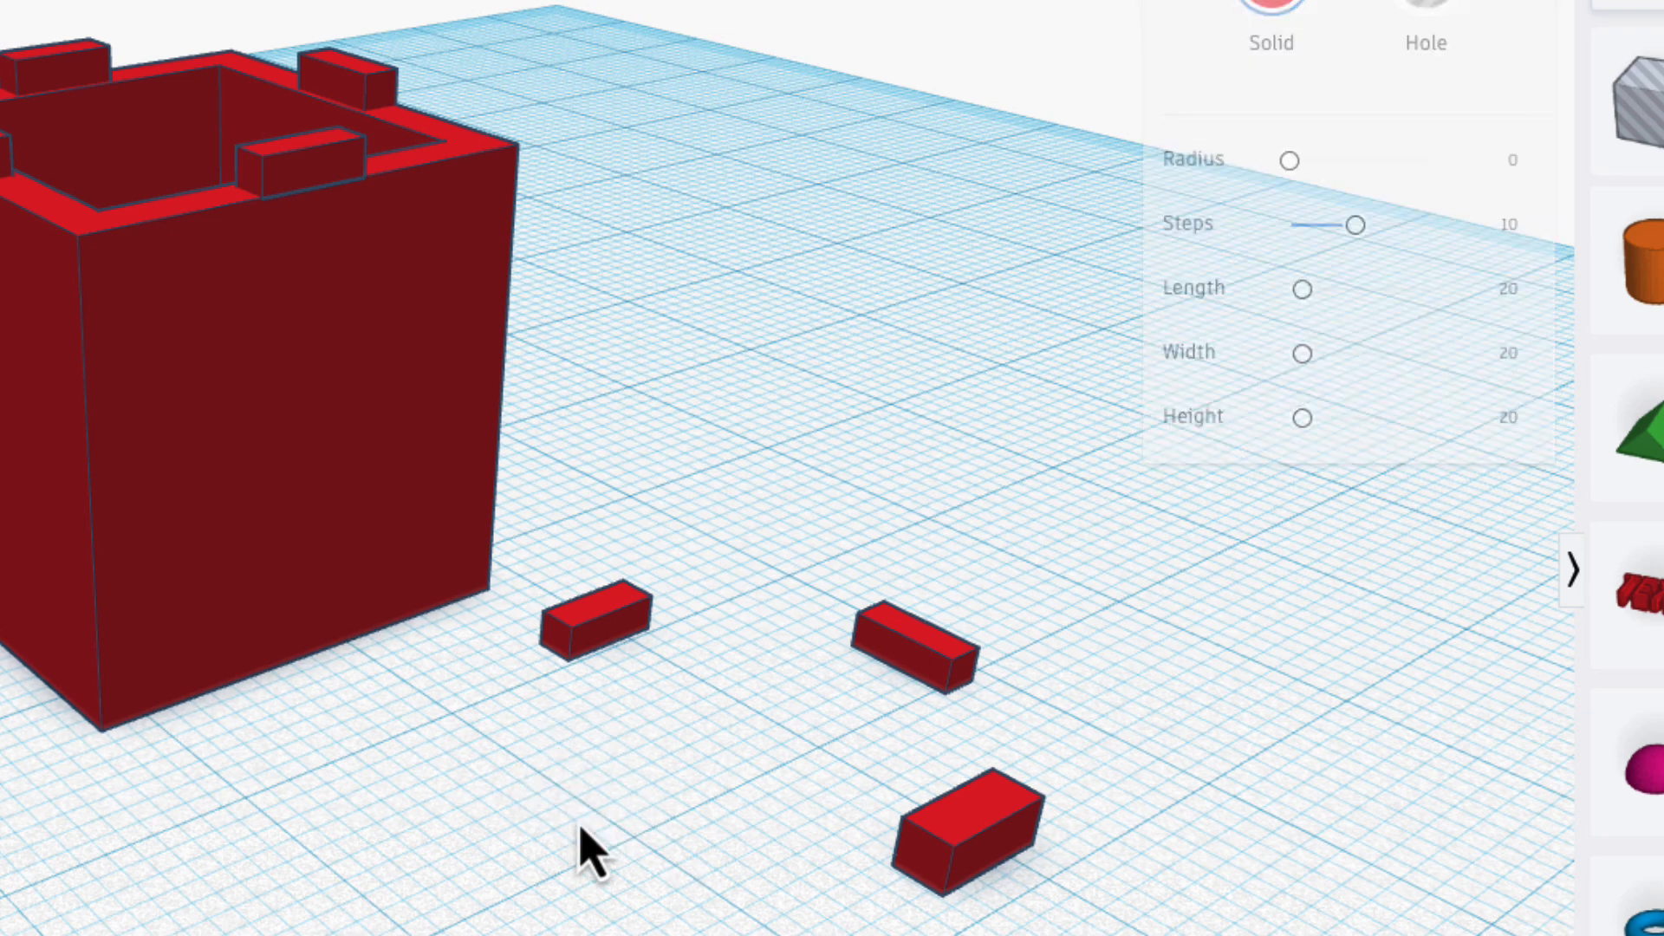
{"action": "left_click", "coordinate": [578, 642]}
{"action": "key", "text": "Delete"}
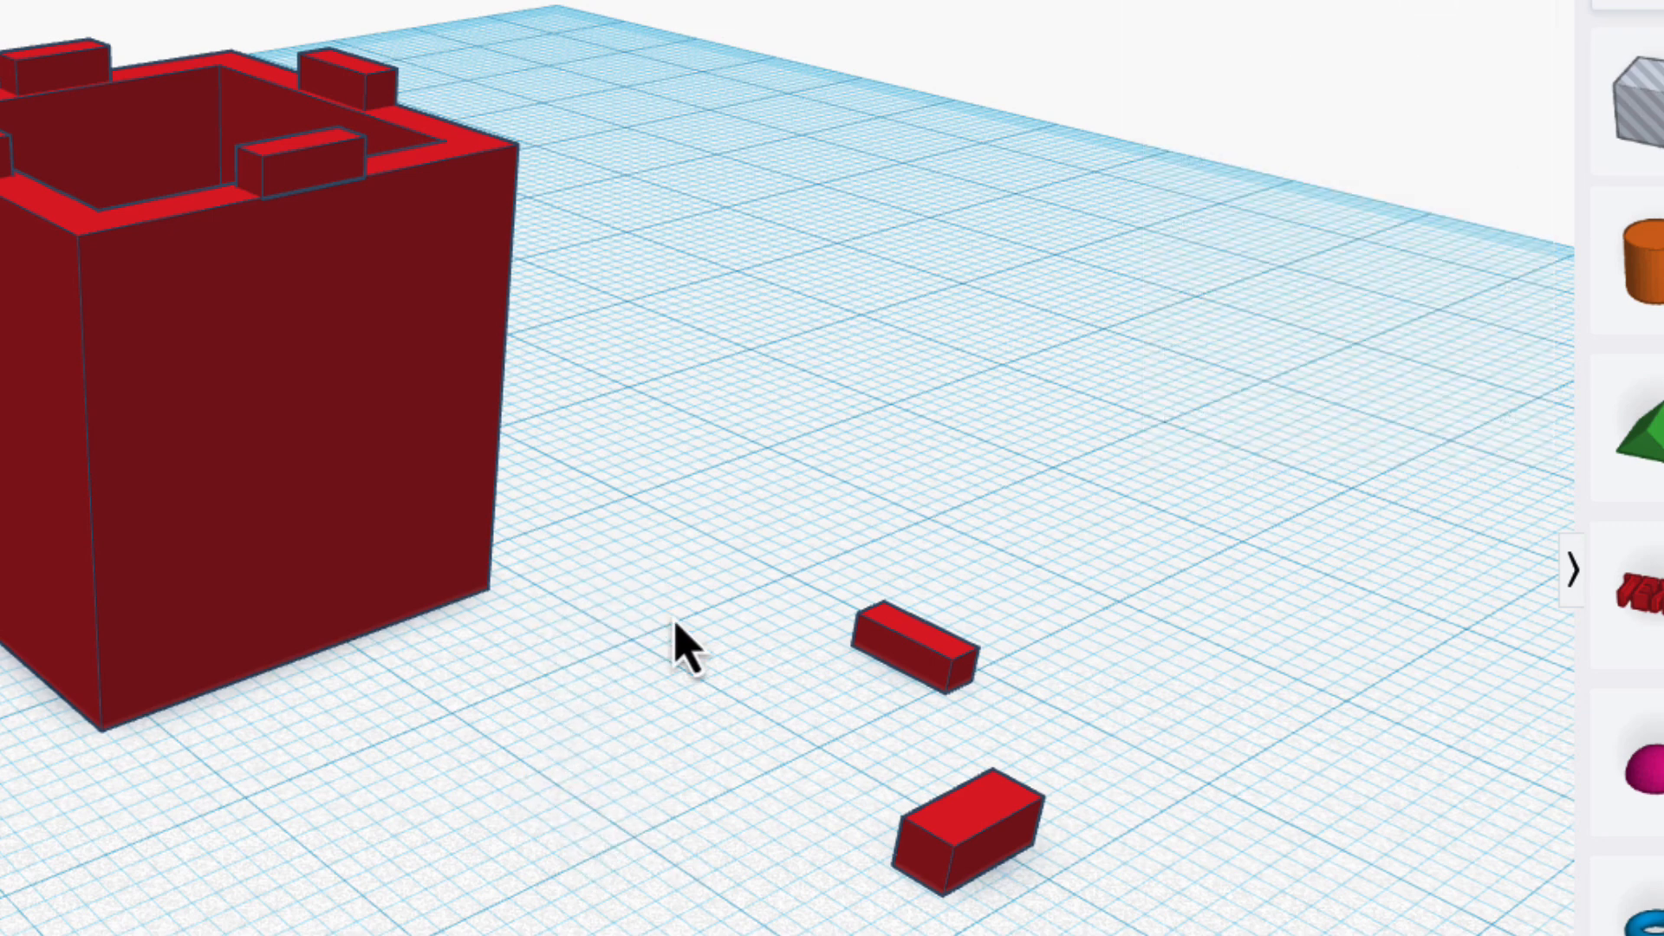
{"action": "left_click", "coordinate": [876, 665]}
{"action": "key", "text": "Delete"}
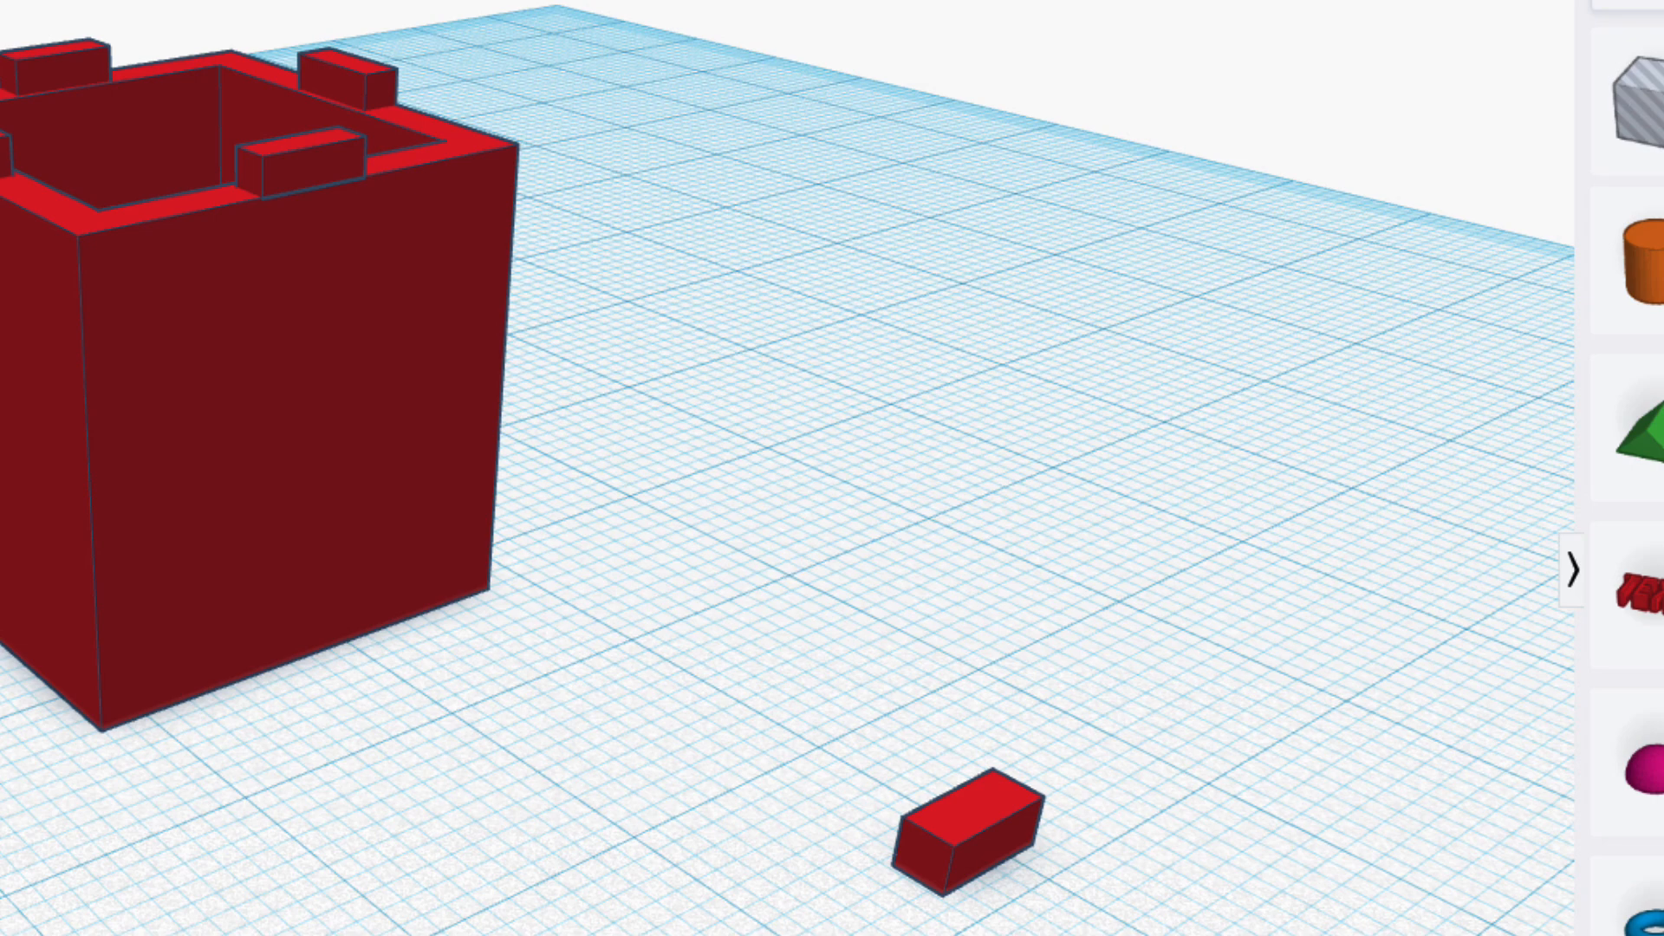
Step: Group the hollow box and its four rim tabs into a single shape
{"action": "left_click_drag", "start_coordinate": [364, 168], "coordinate": [869, 618]}
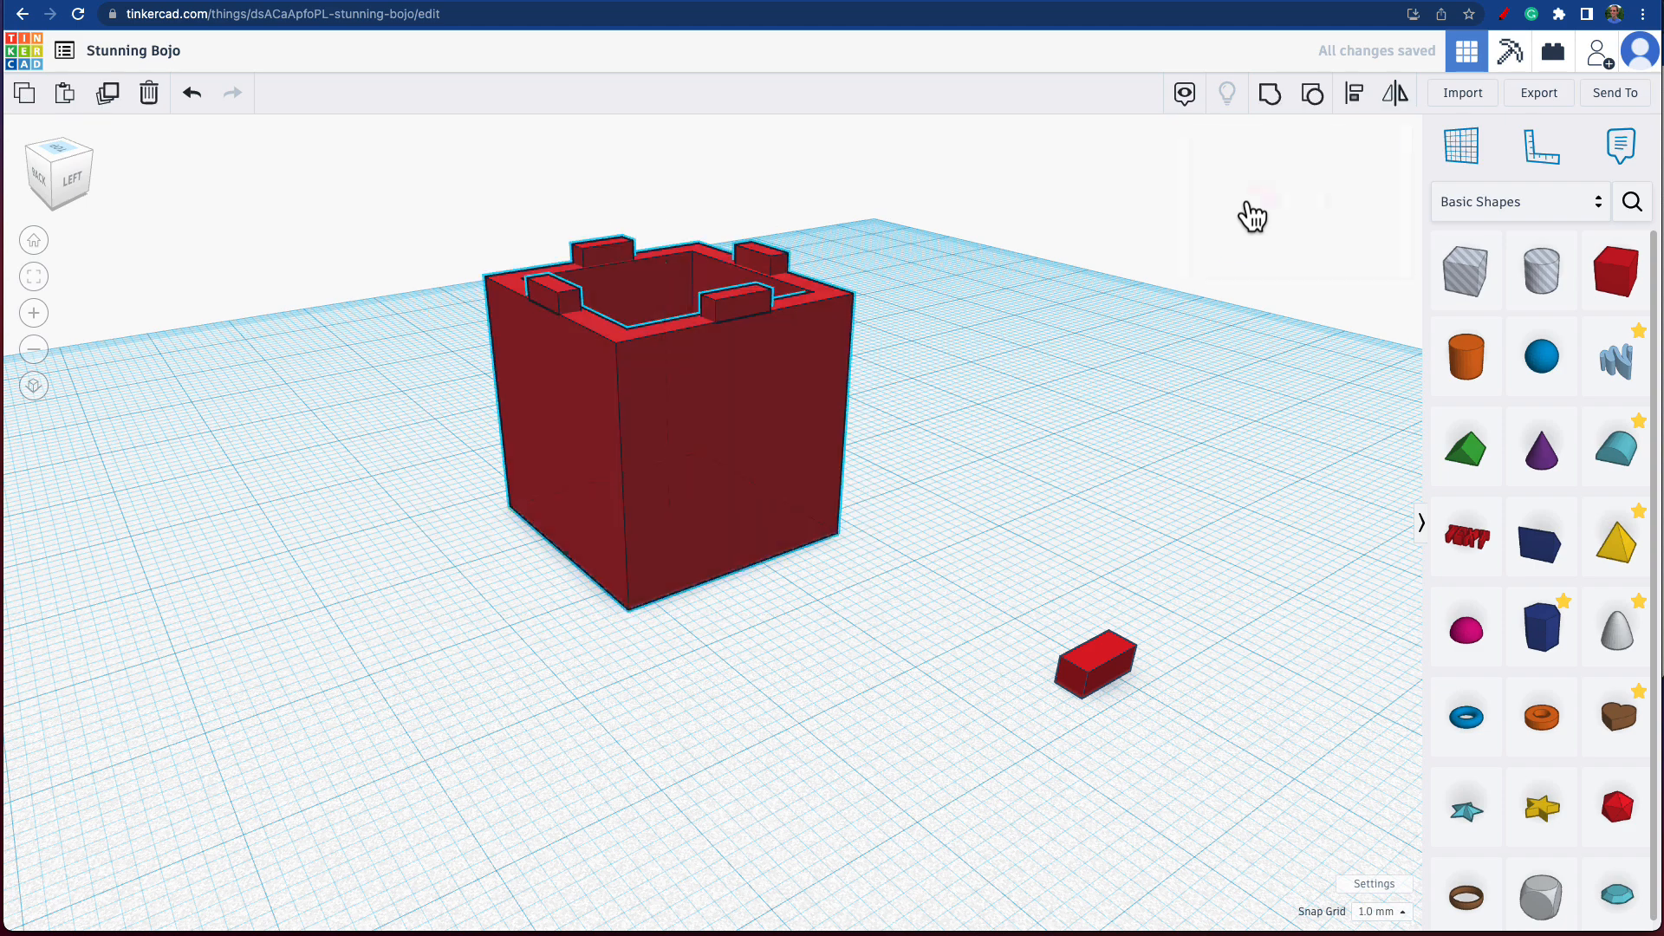
{"action": "left_click", "coordinate": [1269, 95]}
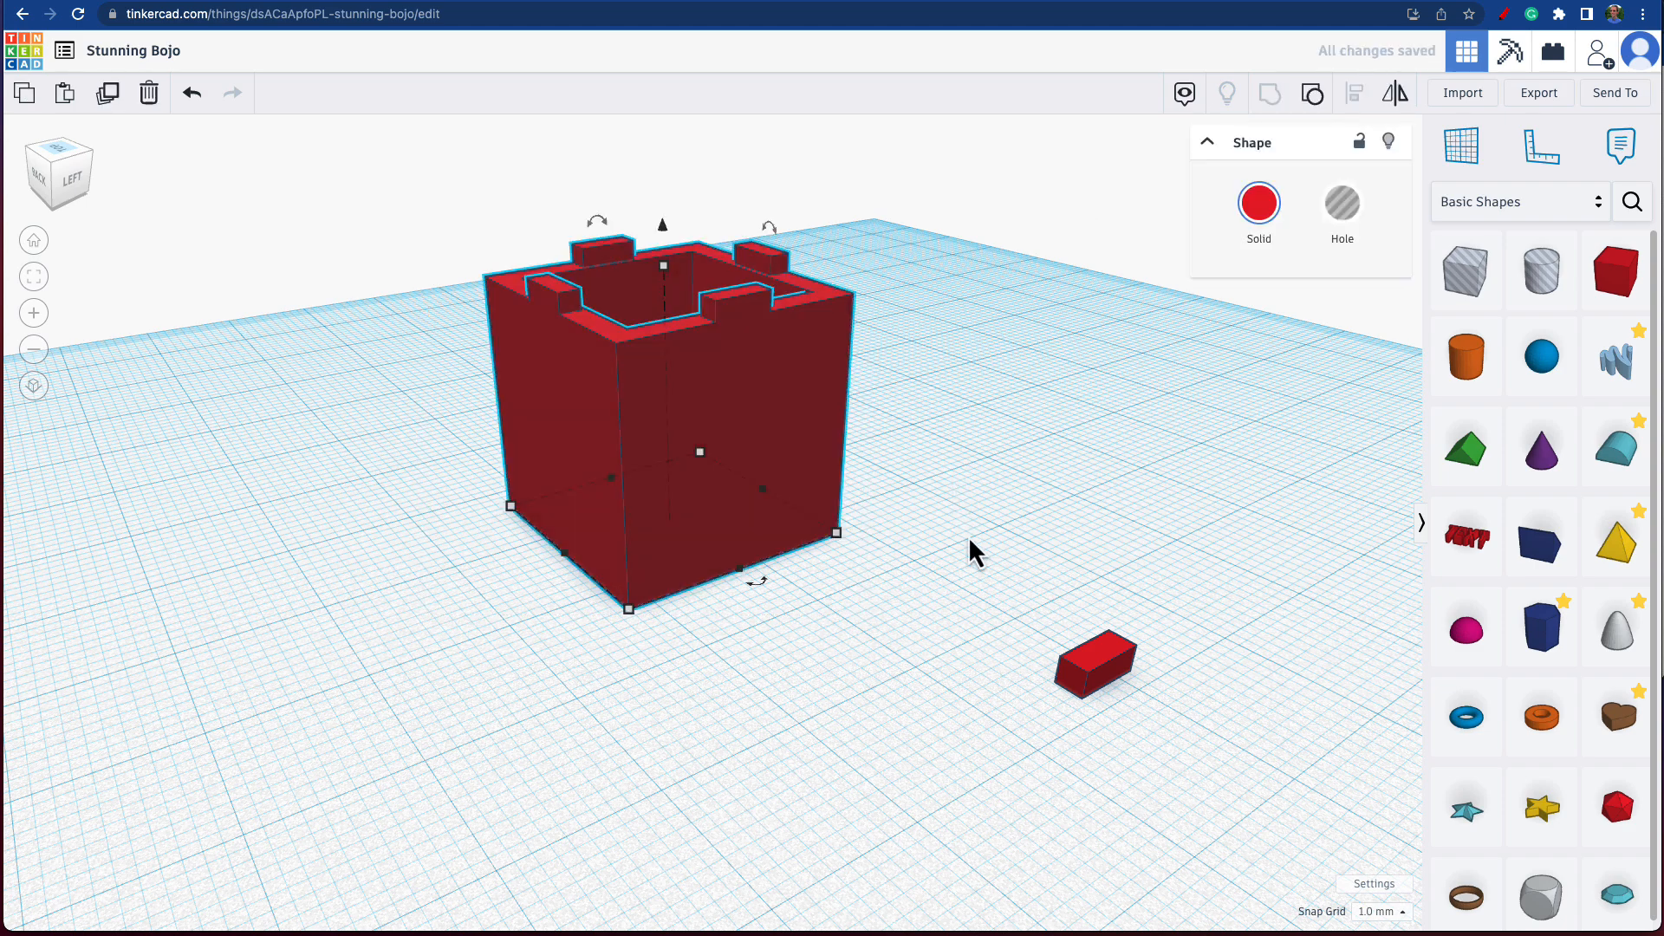
Step: Turn the 5 × 2 × 2 mm block into a hole and move it to the foot of the box's nearest wall
{"action": "left_click", "coordinate": [1080, 662]}
{"action": "left_click", "coordinate": [1076, 664]}
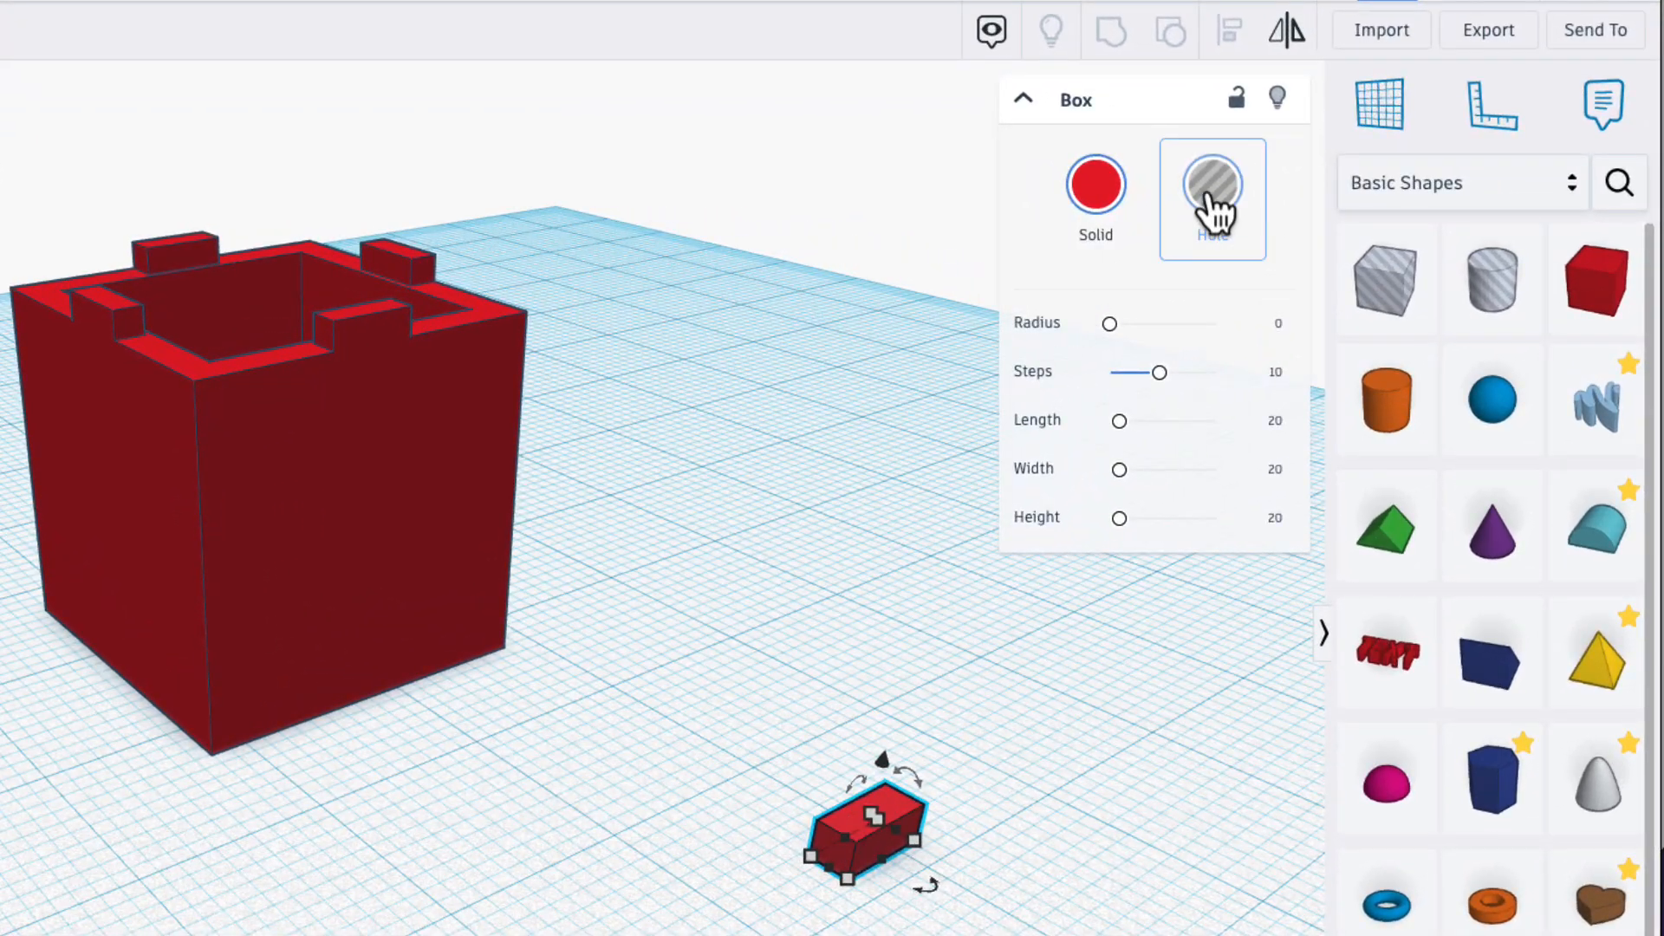
{"action": "left_click", "coordinate": [1214, 204]}
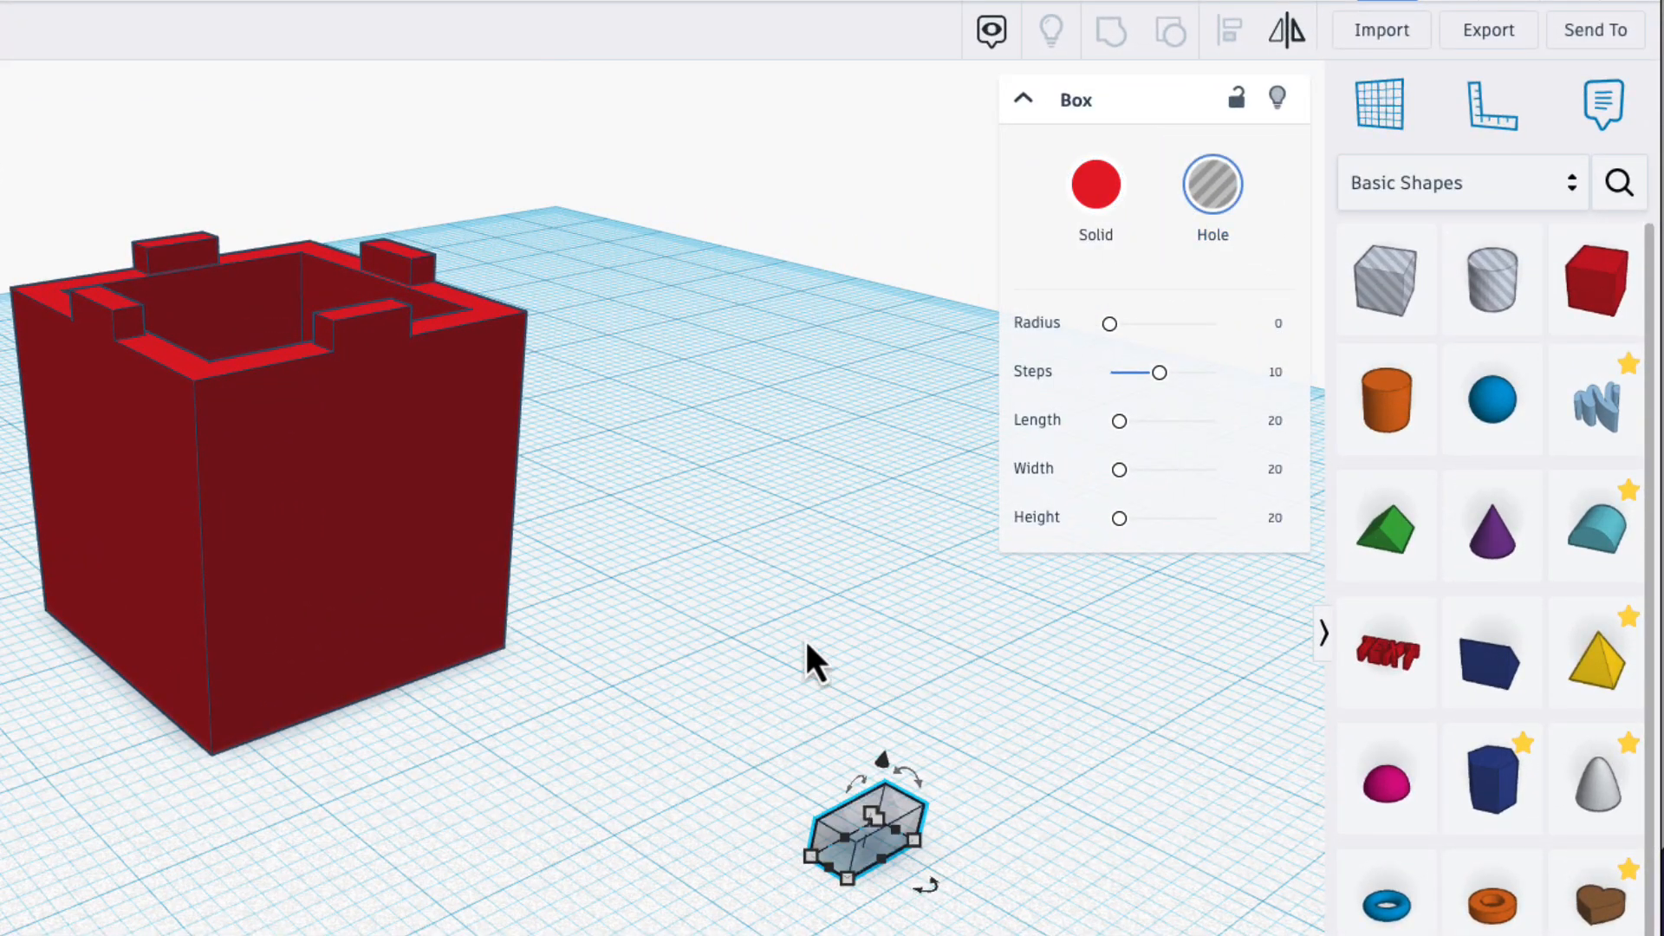
{"action": "left_click_drag", "start_coordinate": [846, 823], "coordinate": [383, 705]}
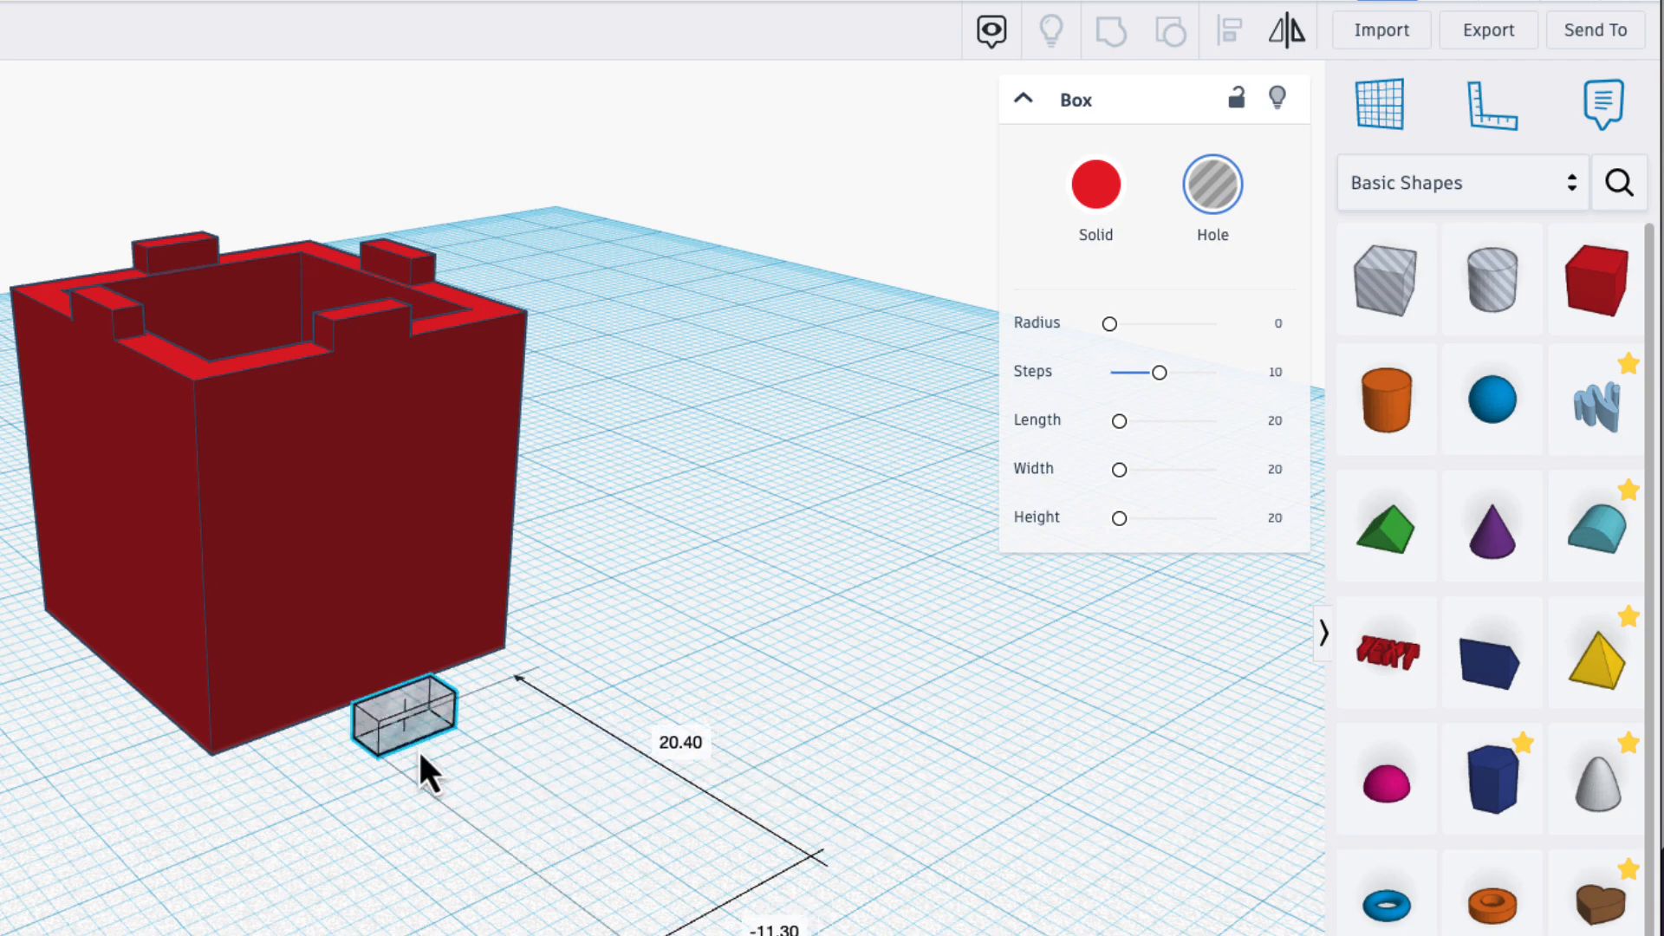
Step: Align the hole with the box so it is centred along the wall's bottom edge and flush with the outer face
{"action": "left_click", "coordinate": [272, 617], "text": "shift"}
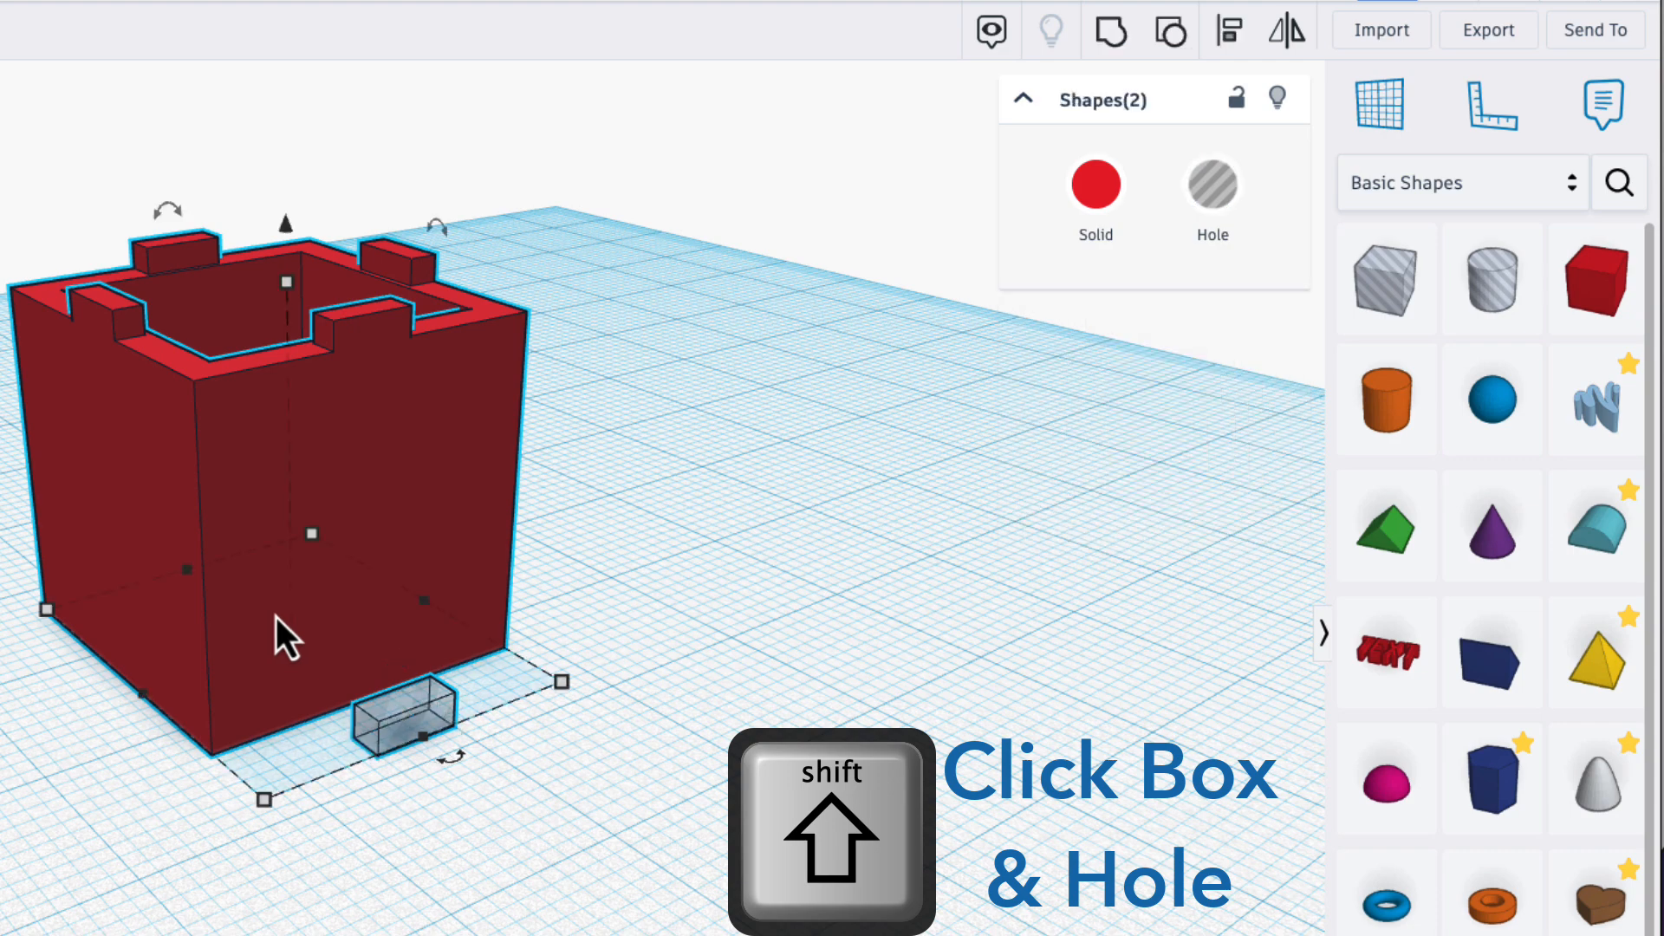
{"action": "left_click", "coordinate": [1232, 35]}
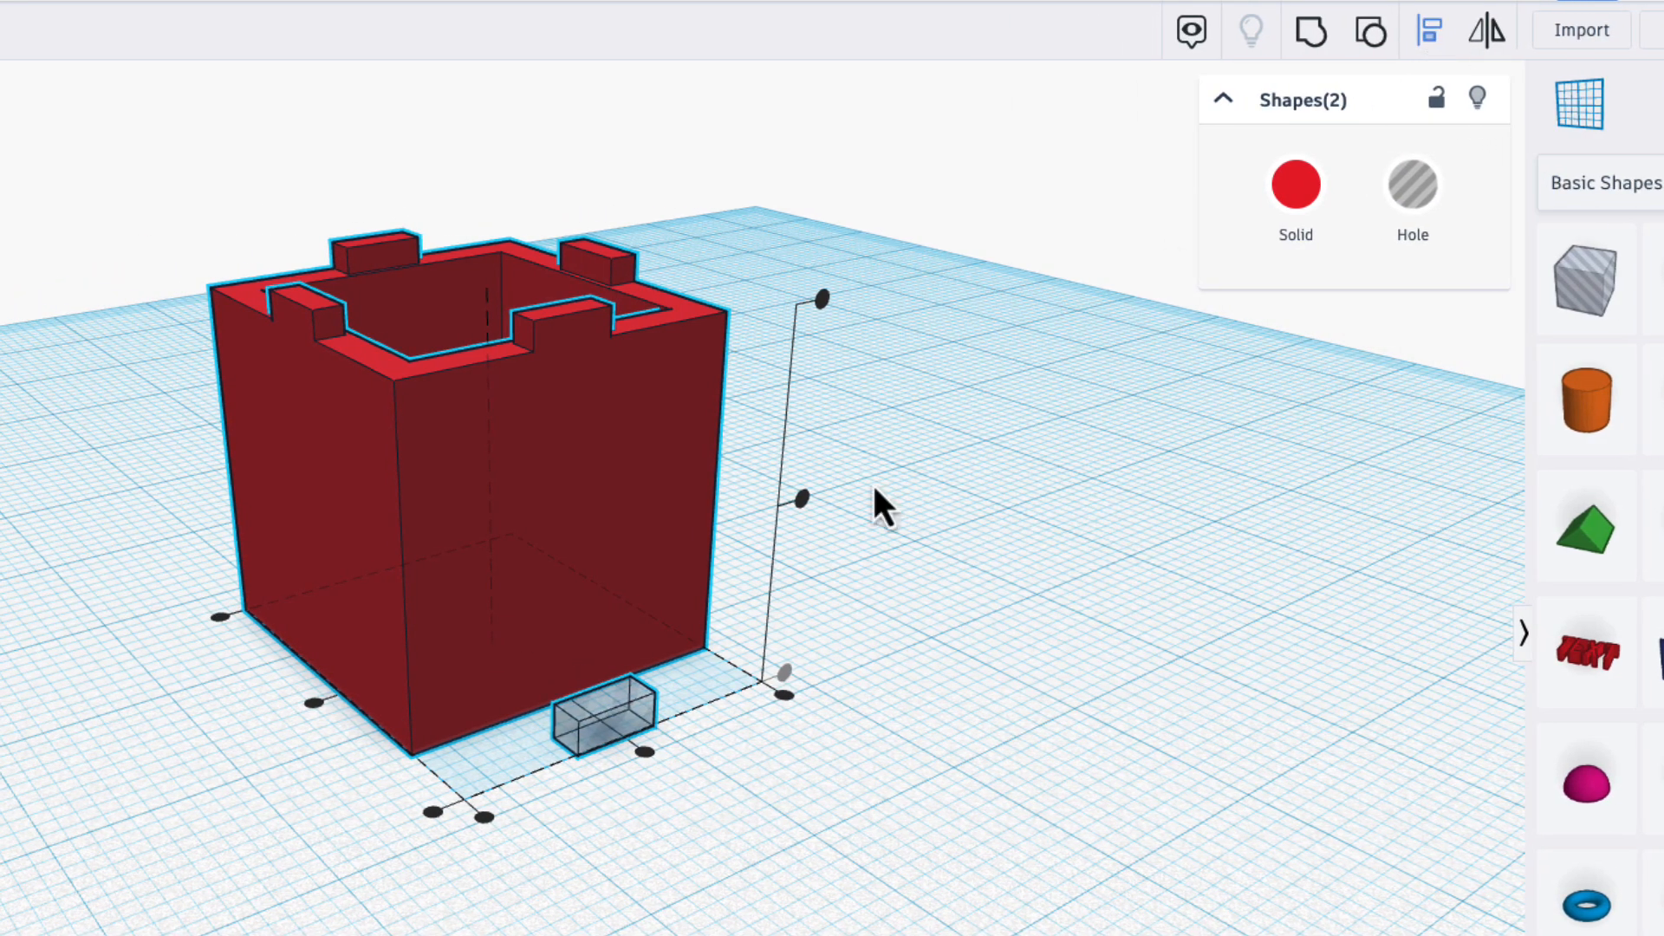
{"action": "left_click", "coordinate": [645, 752]}
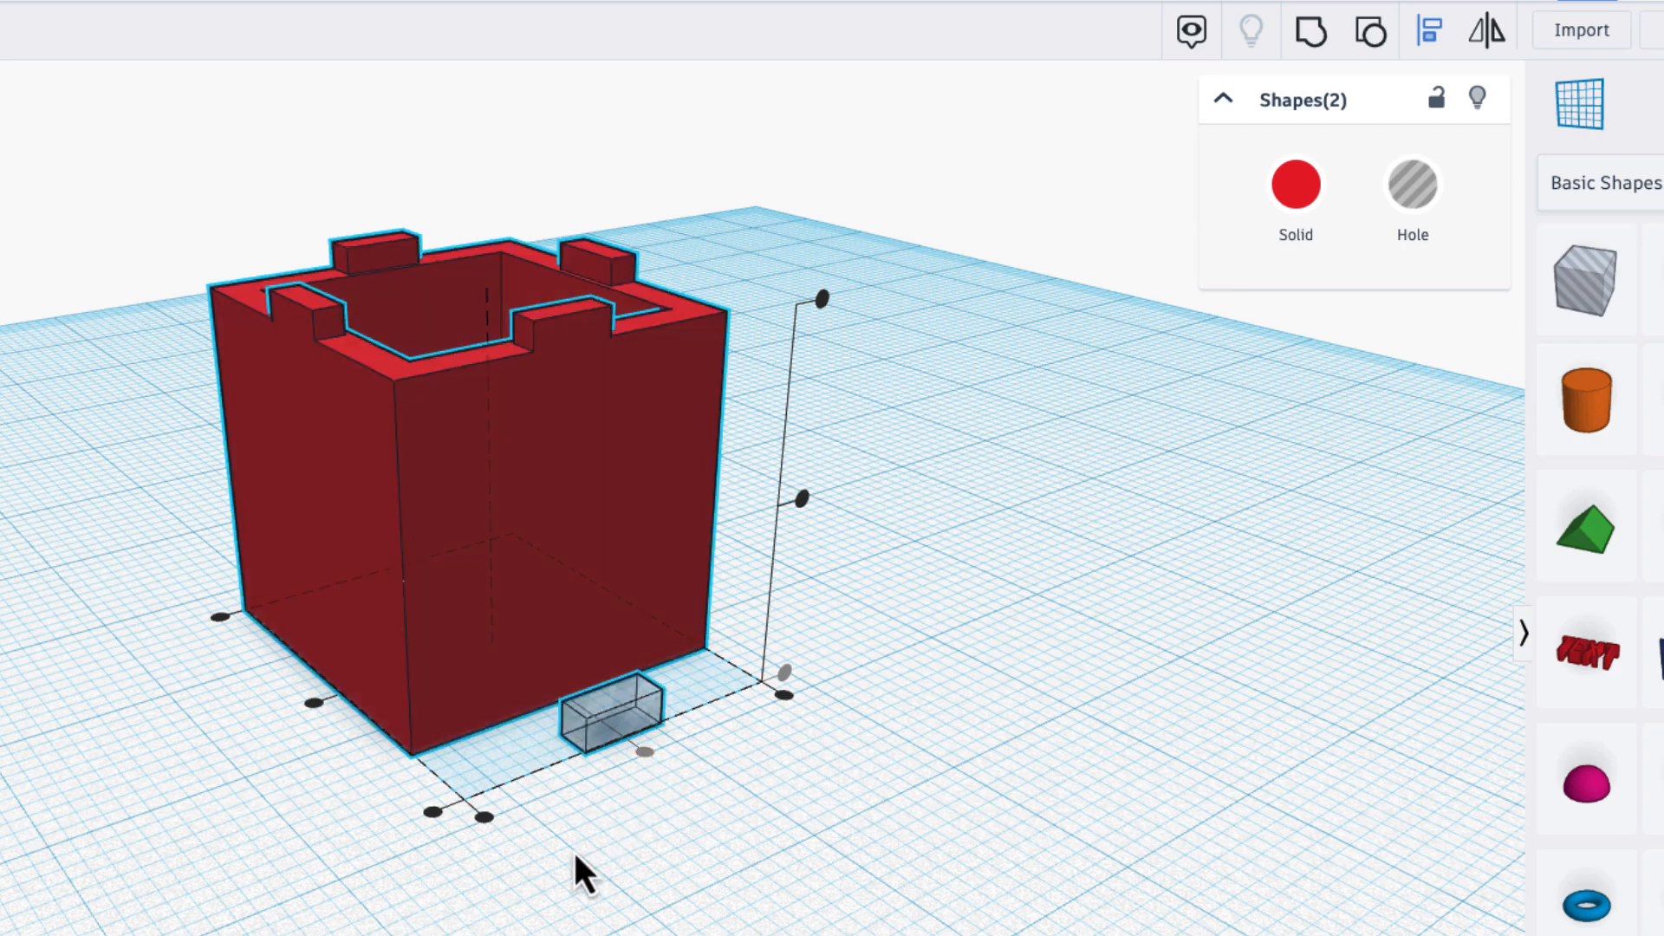
{"action": "left_click", "coordinate": [388, 584]}
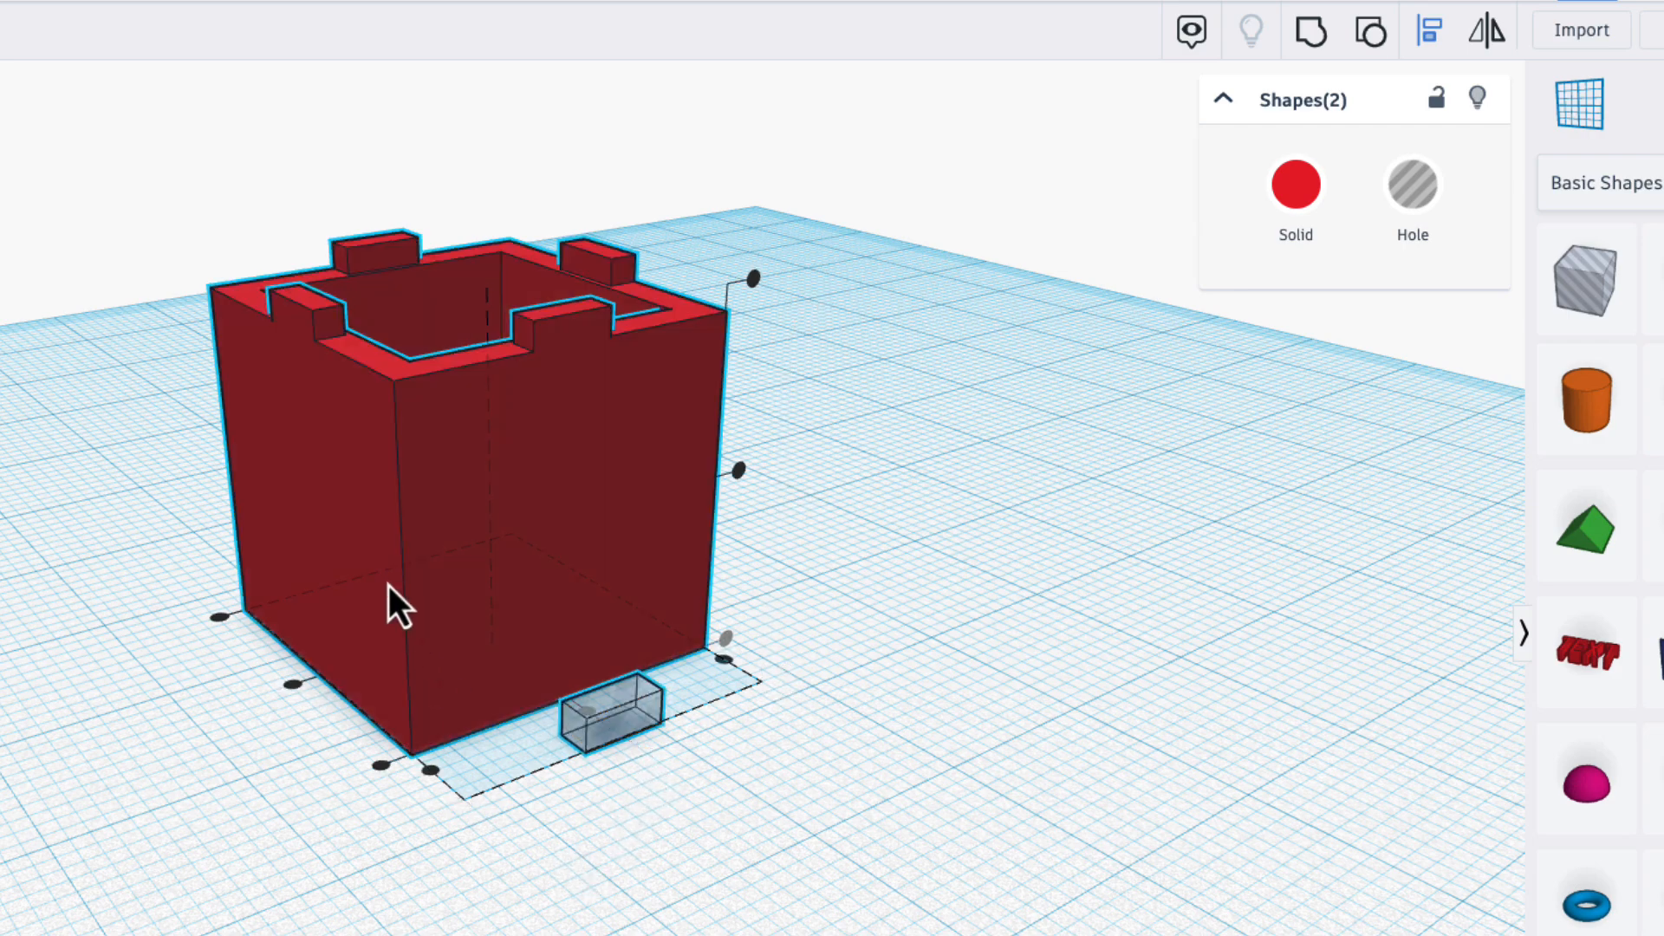
{"action": "left_click", "coordinate": [382, 766]}
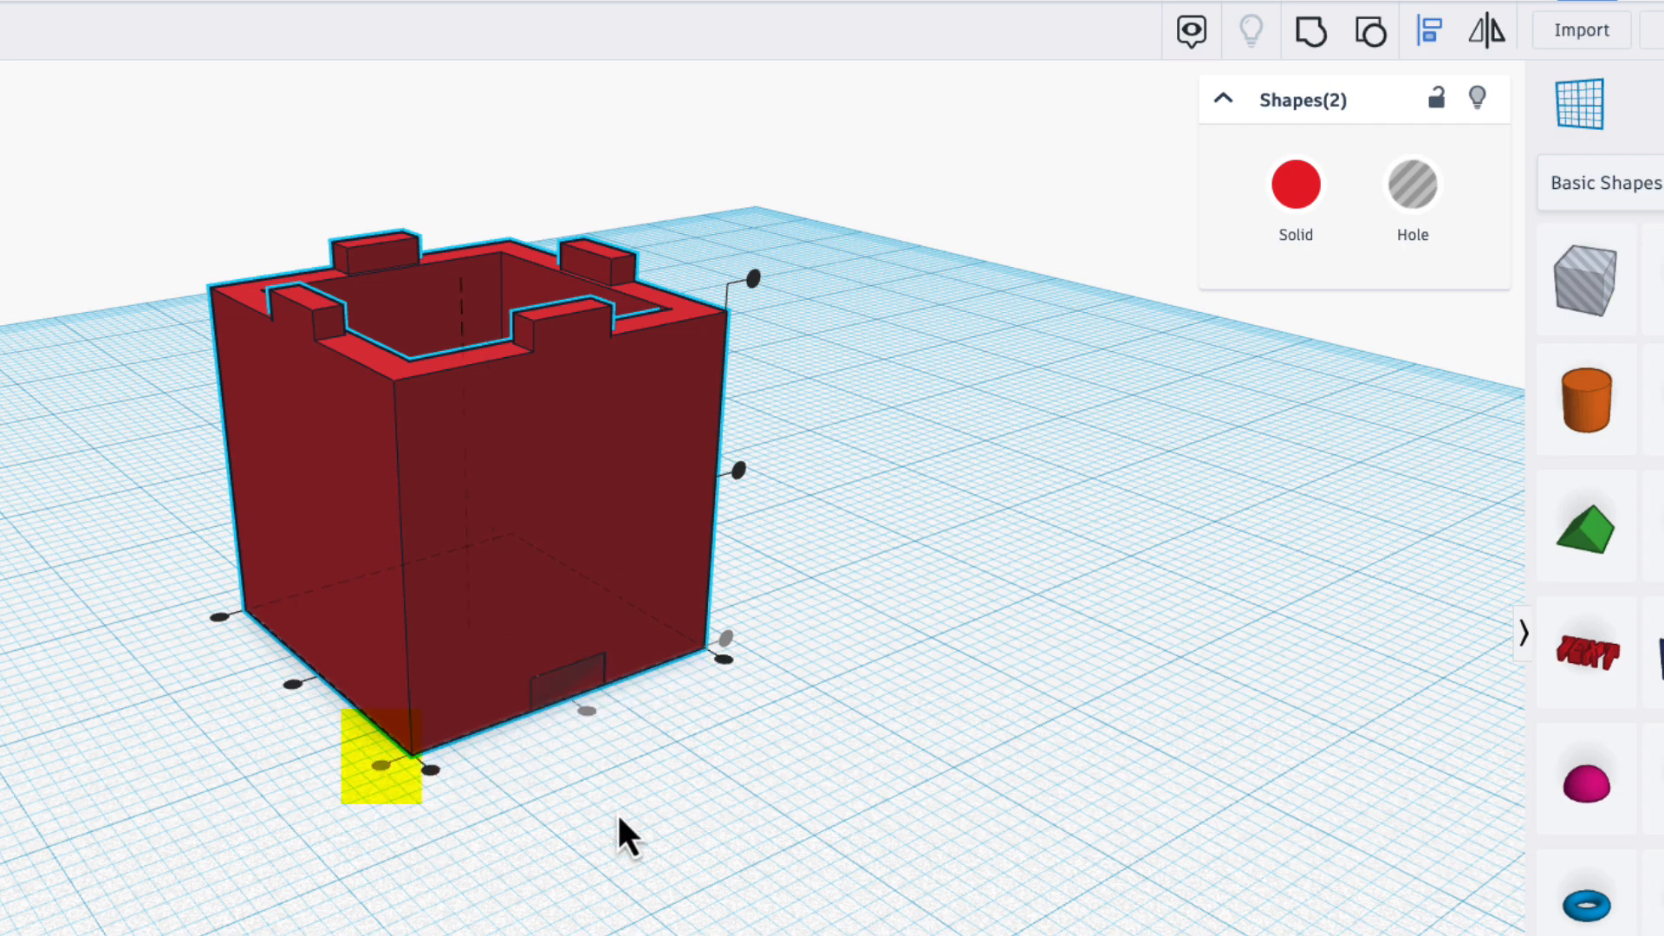
{"action": "right_click_drag", "start_coordinate": [616, 811], "coordinate": [669, 815]}
{"action": "left_click", "coordinate": [611, 671]}
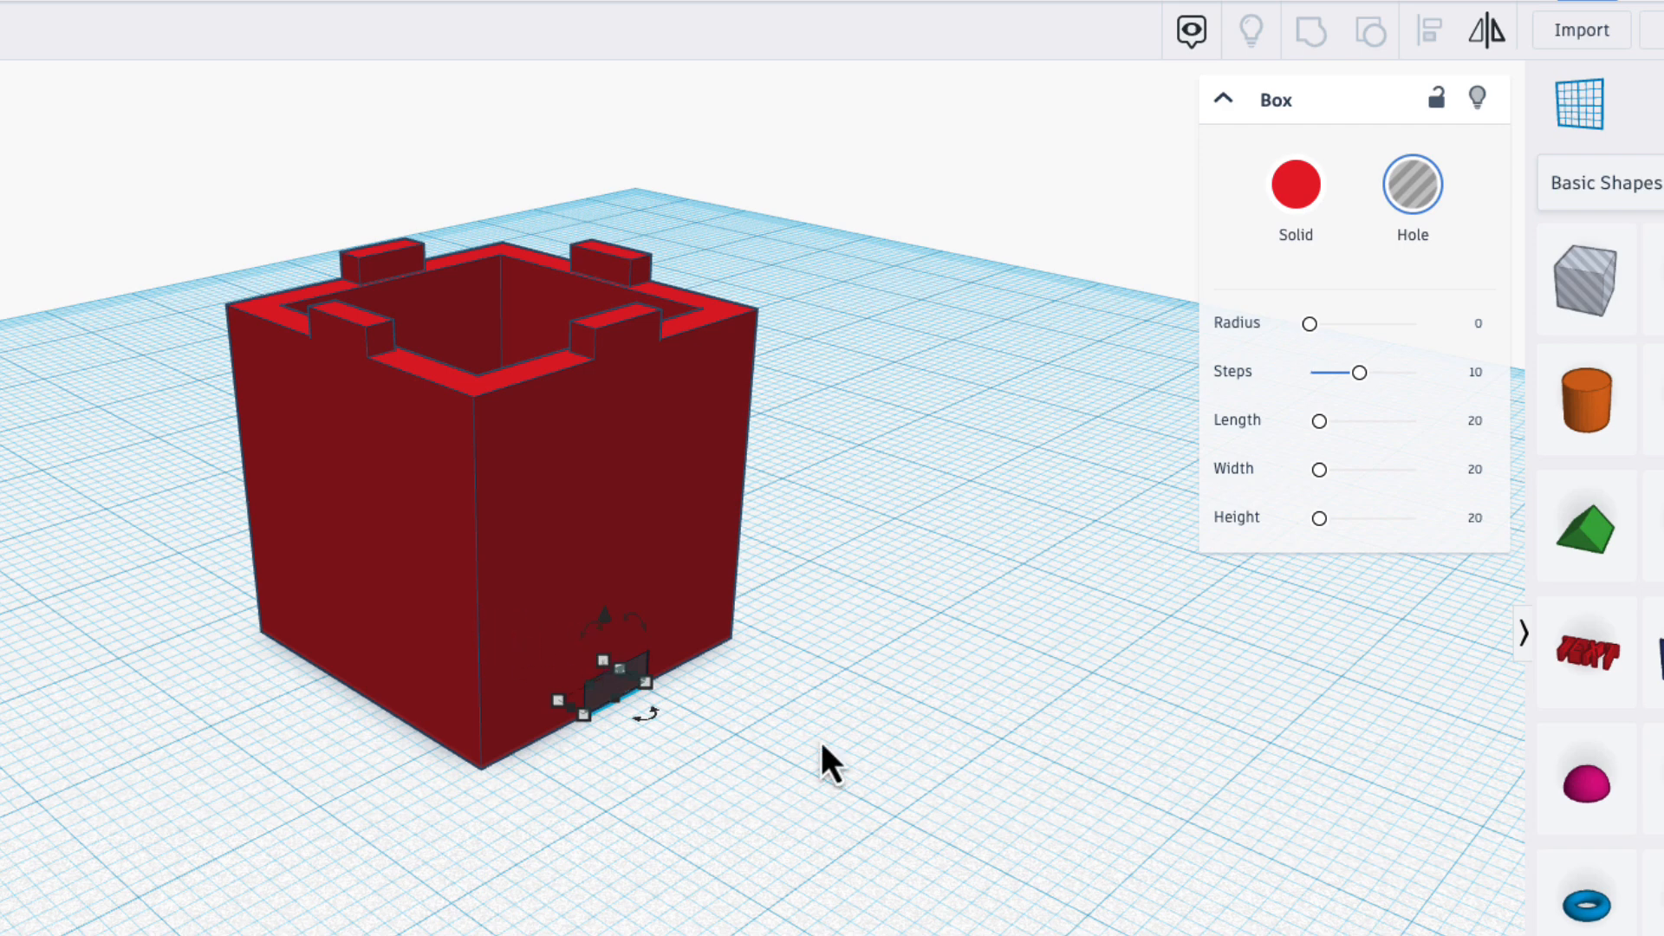
{"action": "left_click", "coordinate": [955, 746]}
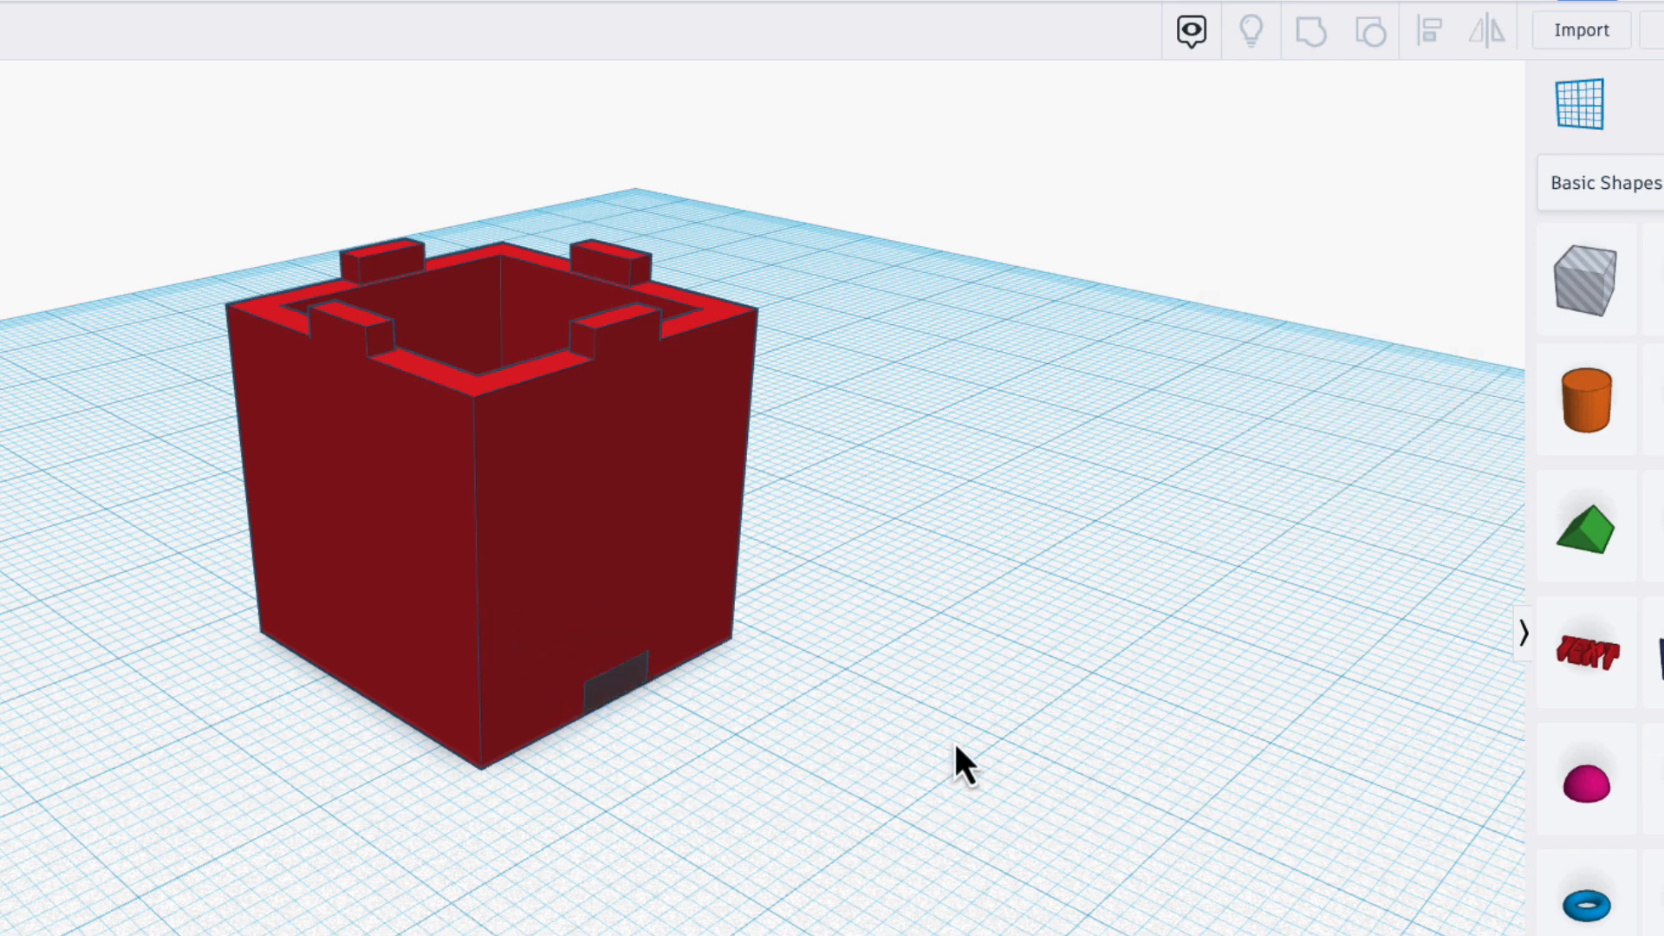
{"action": "left_click", "coordinate": [627, 678]}
{"action": "left_click", "coordinate": [606, 703]}
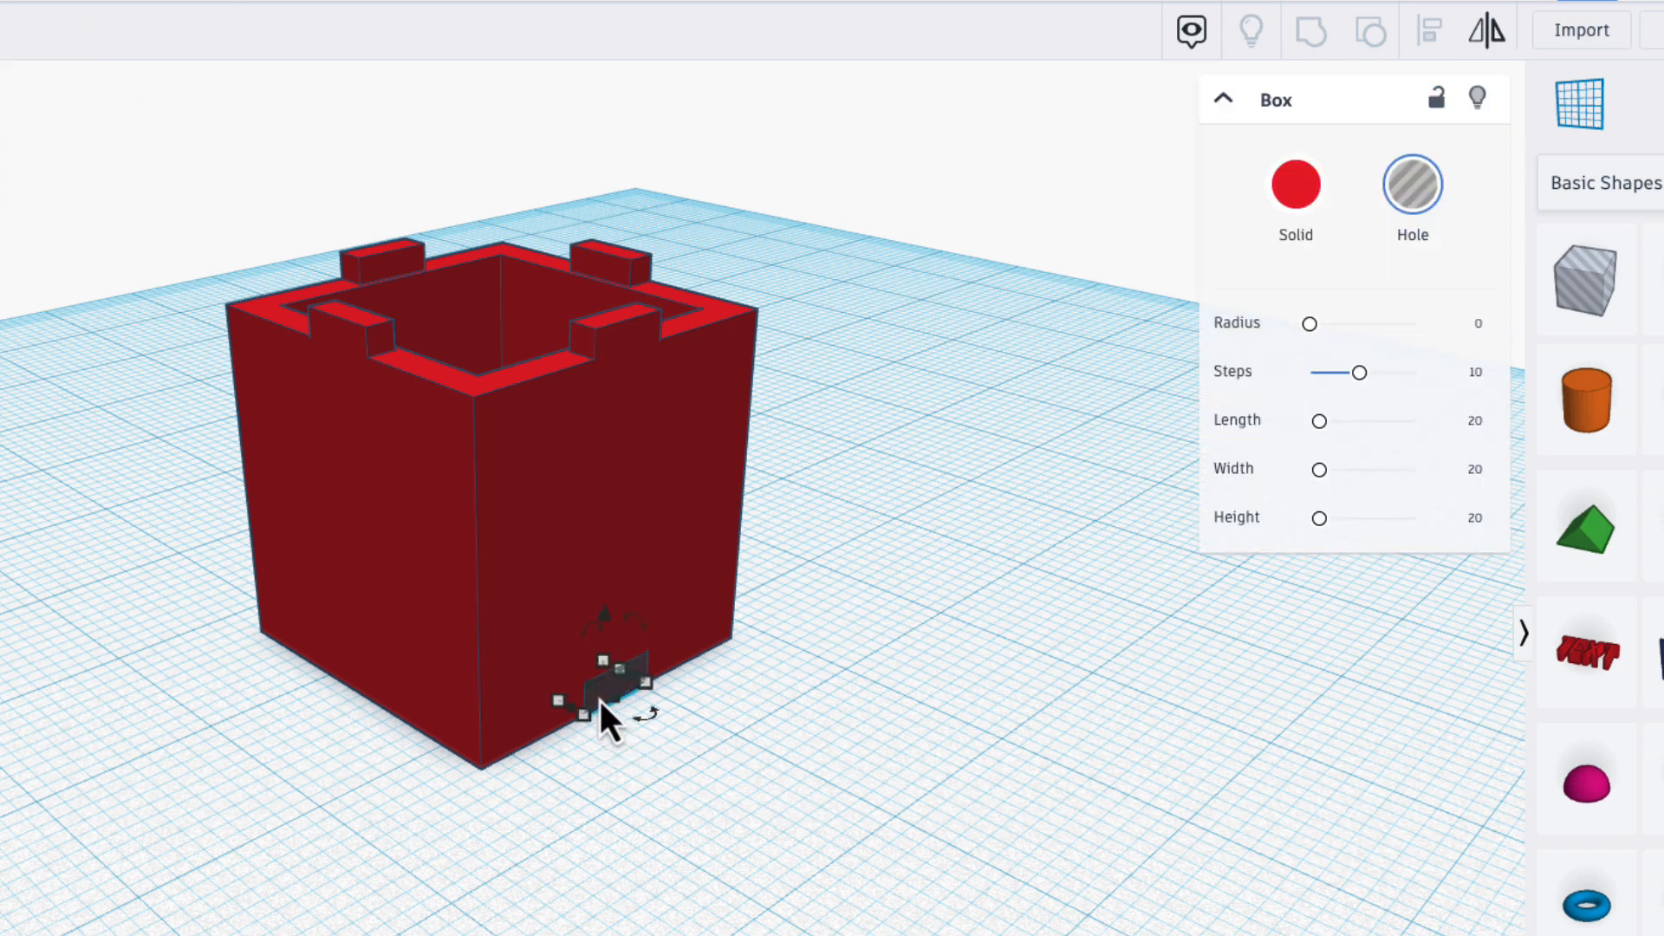
{"action": "left_click_drag", "start_coordinate": [328, 588], "coordinate": [284, 570]}
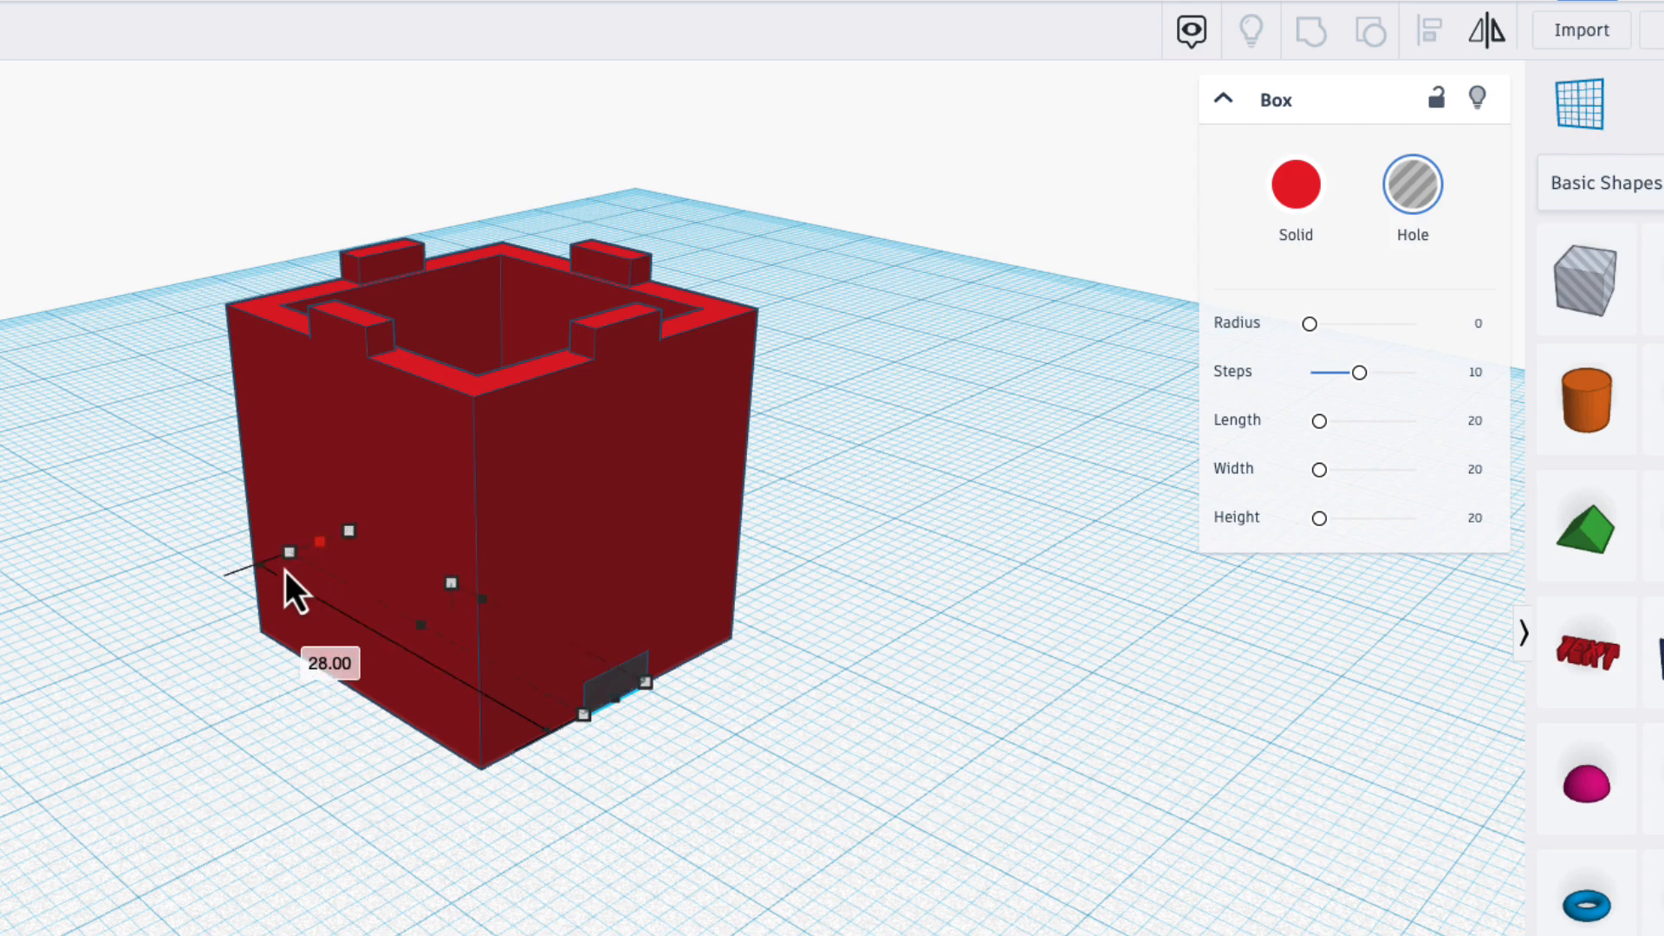
{"action": "right_click_drag", "start_coordinate": [69, 609], "coordinate": [295, 565]}
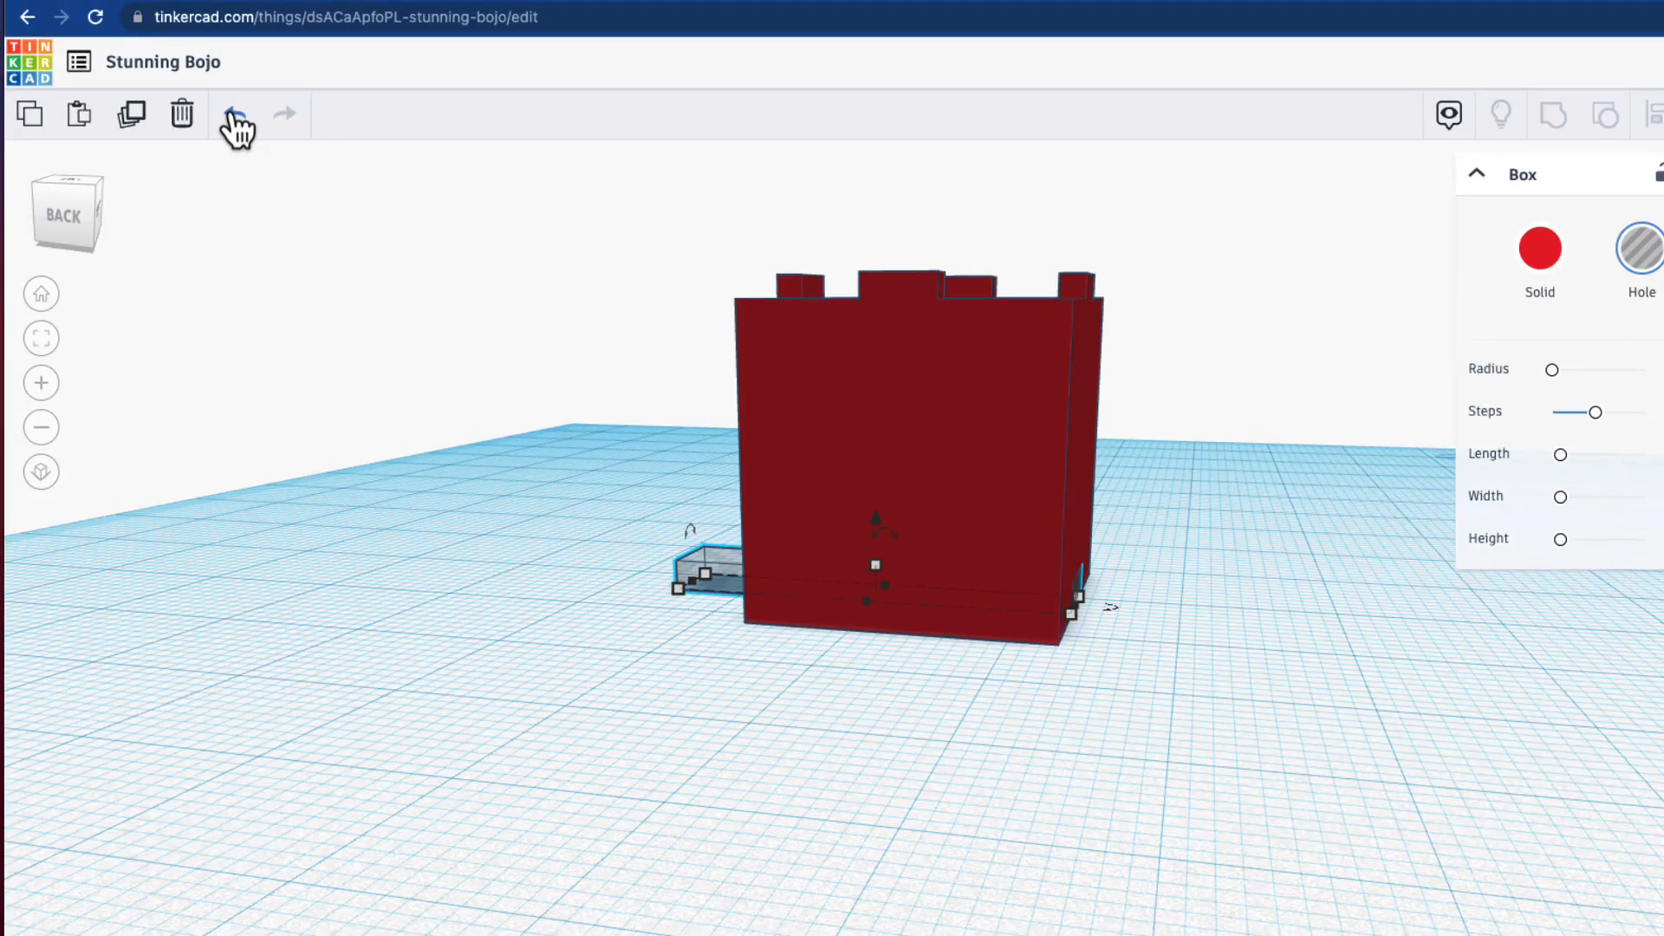
{"action": "left_click", "coordinate": [234, 114]}
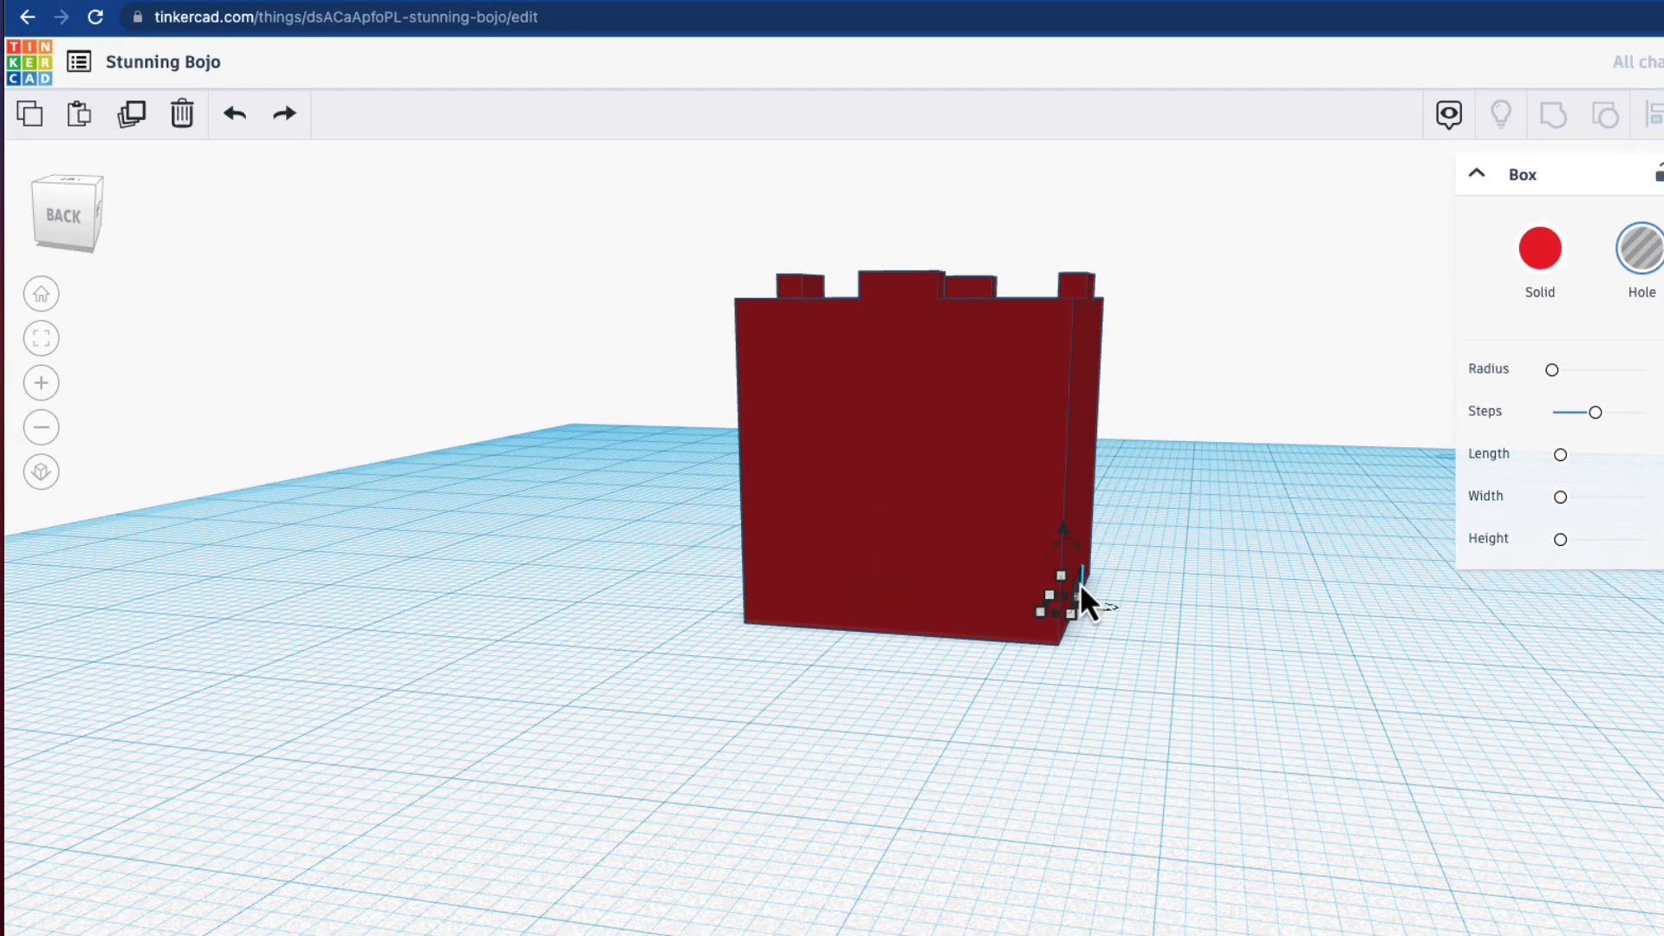
Step: Duplicate the notch hole and move the copy about 31 mm out past the box's opposite wall
{"action": "scroll", "coordinate": [1084, 581], "scroll_direction": "up", "scroll_amount": 5}
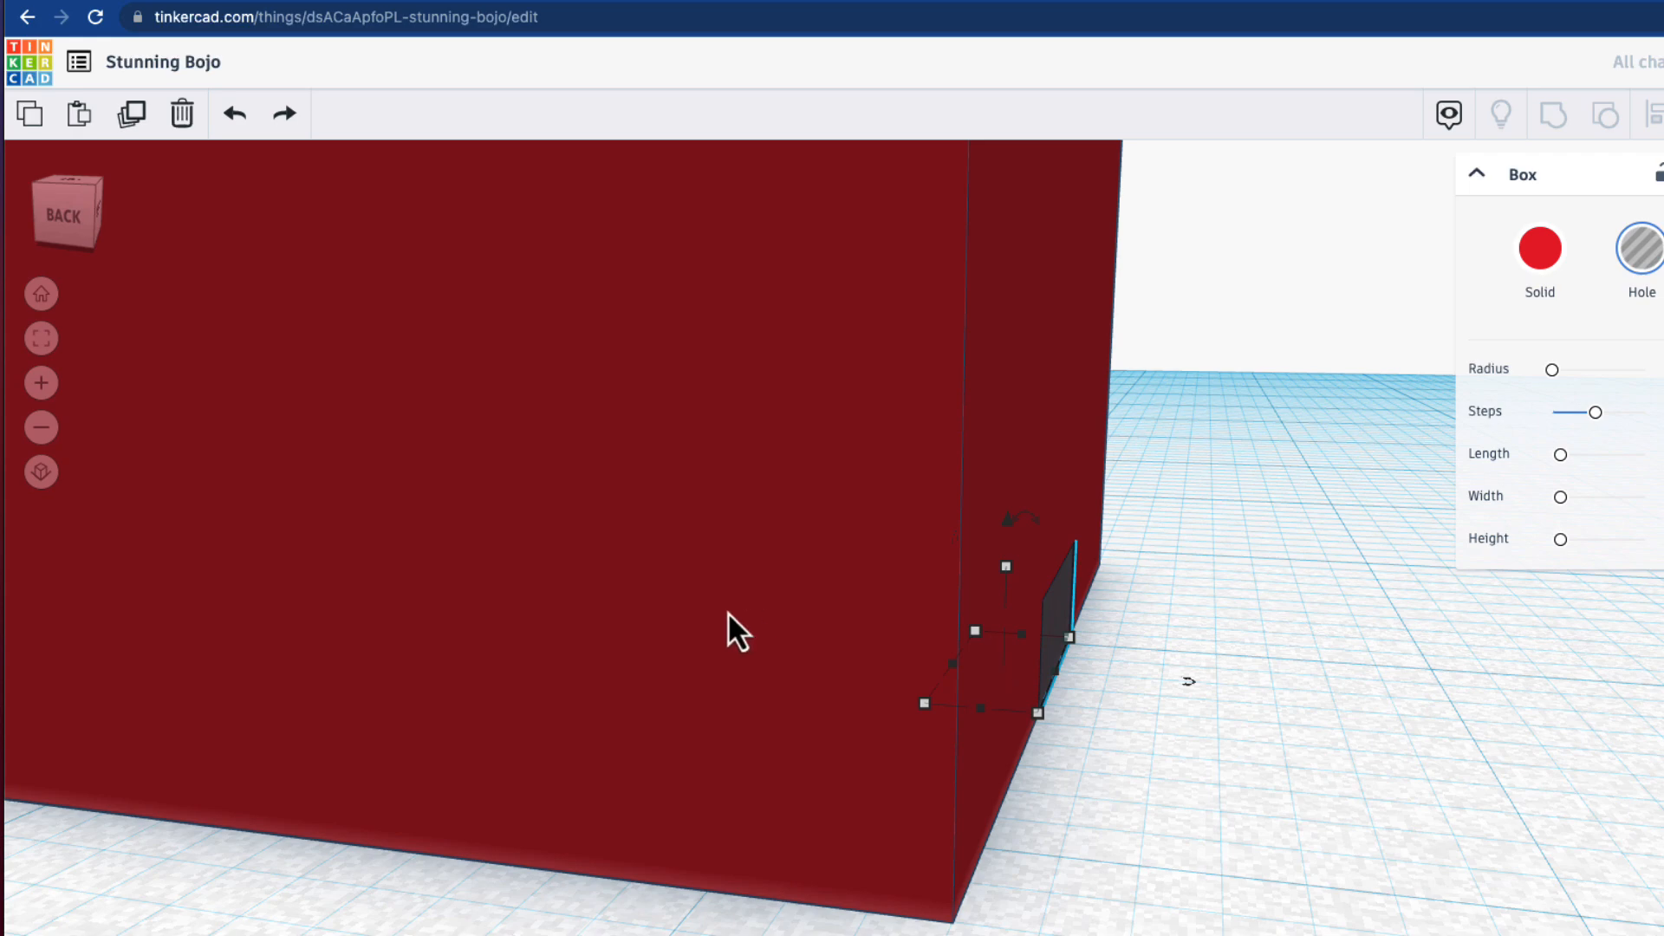
{"action": "left_click_drag", "start_coordinate": [726, 611], "coordinate": [507, 576]}
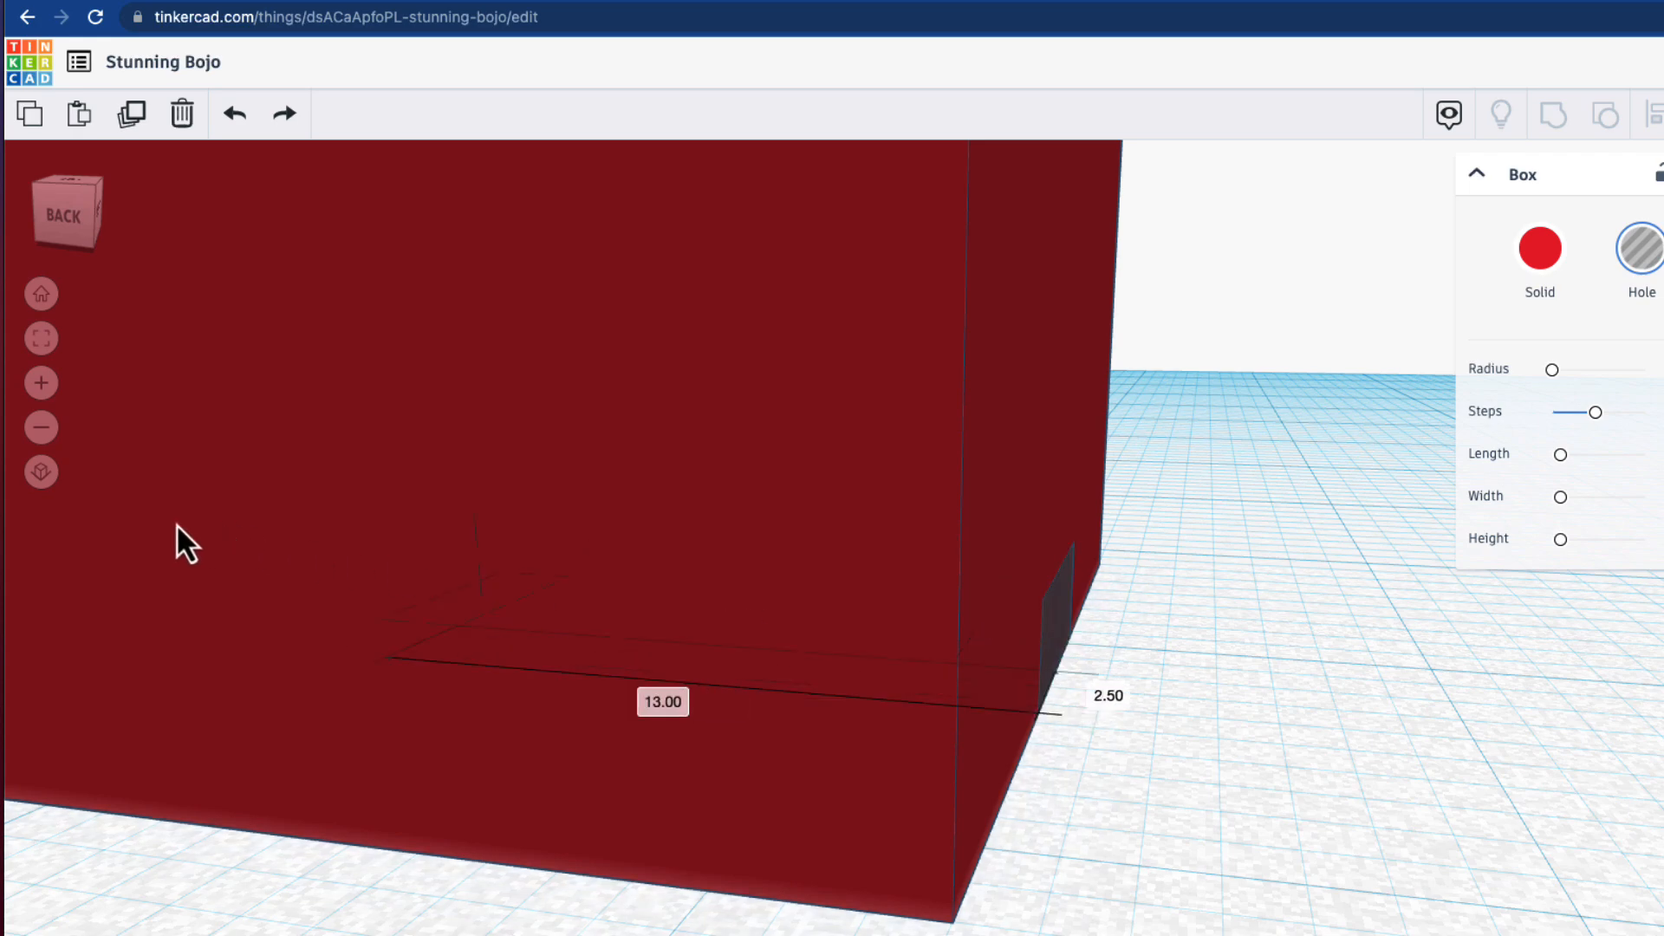
{"action": "left_click_drag", "start_coordinate": [175, 526], "coordinate": [137, 539]}
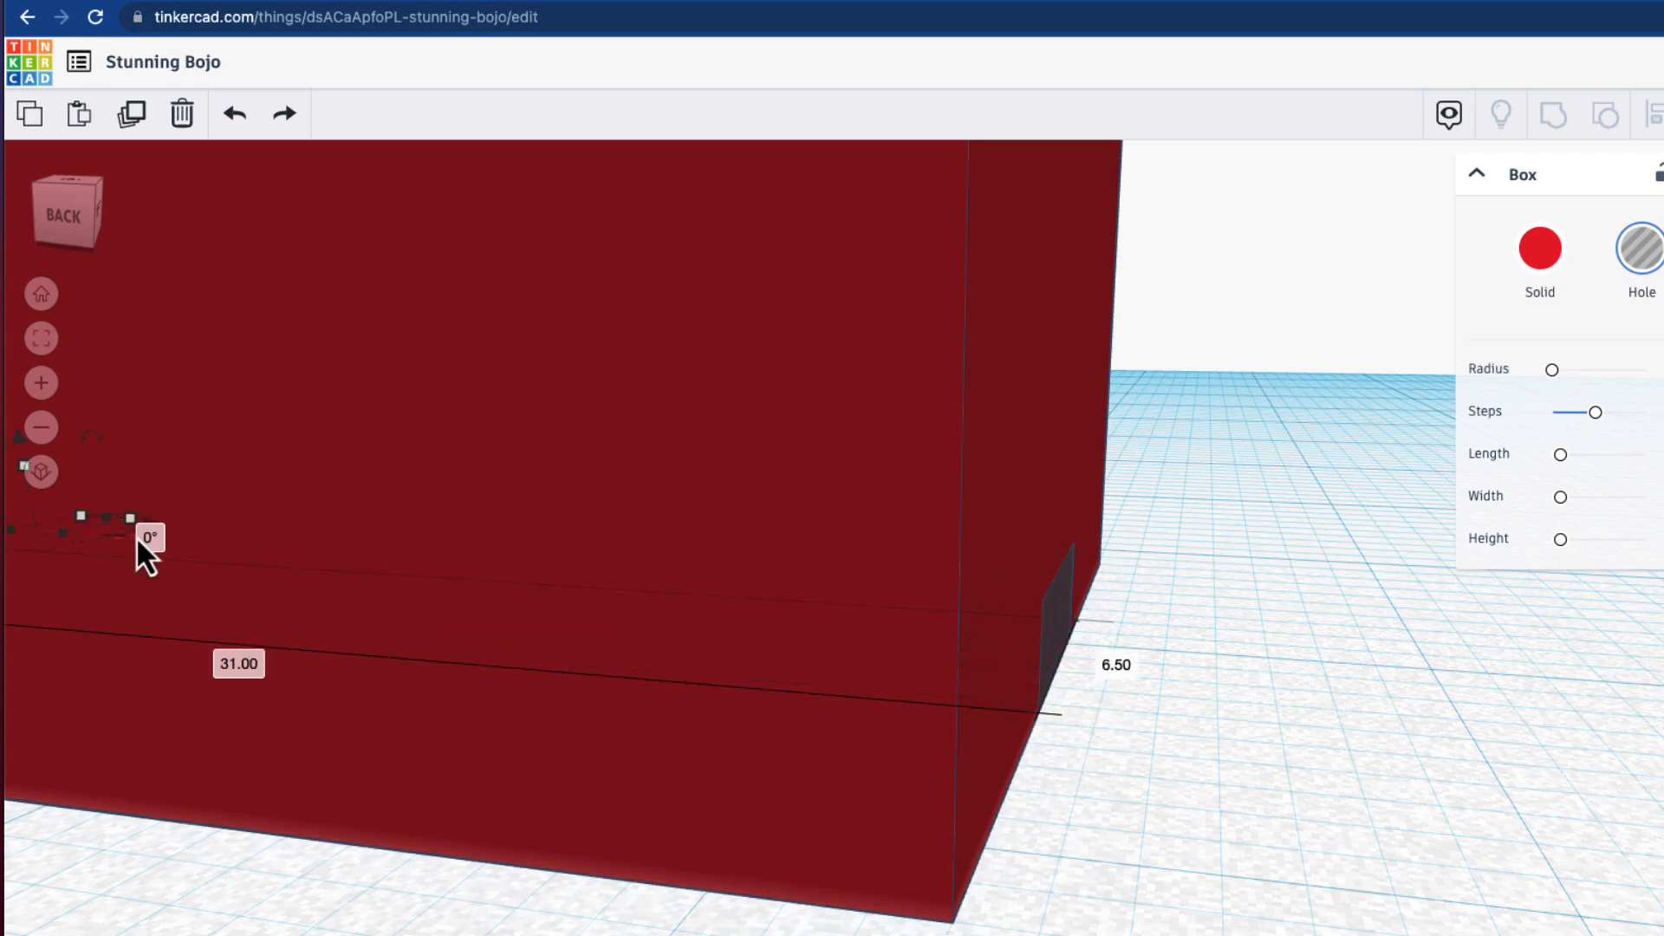
{"action": "scroll", "coordinate": [137, 538], "scroll_direction": "down", "scroll_amount": 5}
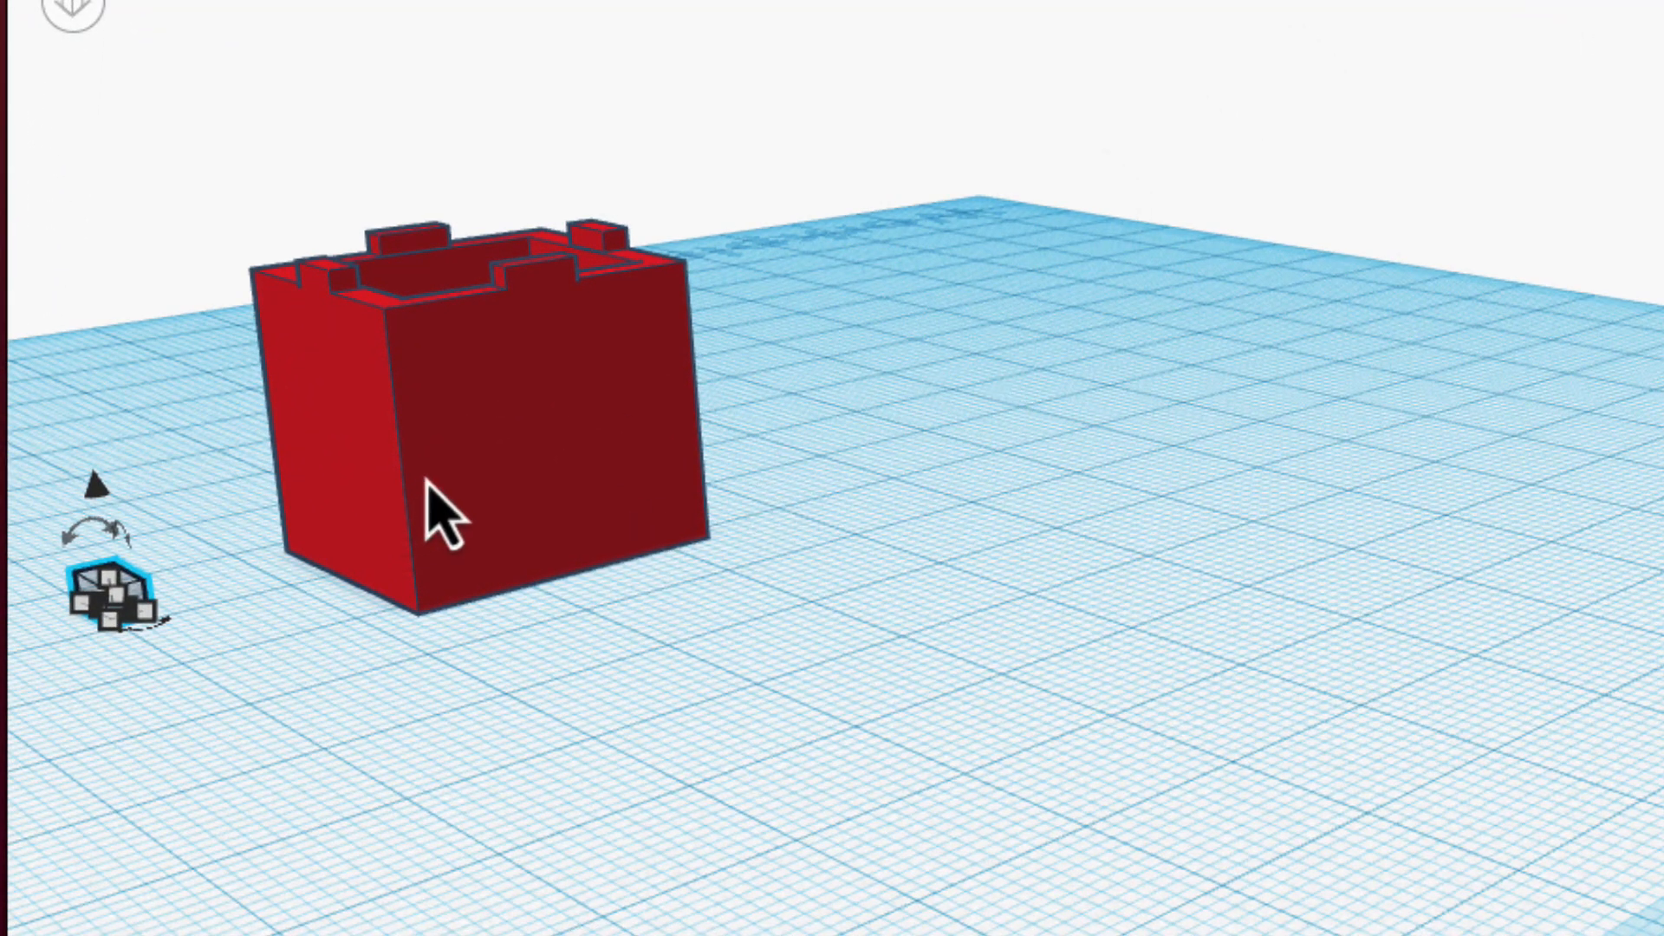
Step: Align the copied hole with the box so it is centred on the opposite wall's bottom edge and flush with its outer face
{"action": "key", "text": "shift"}
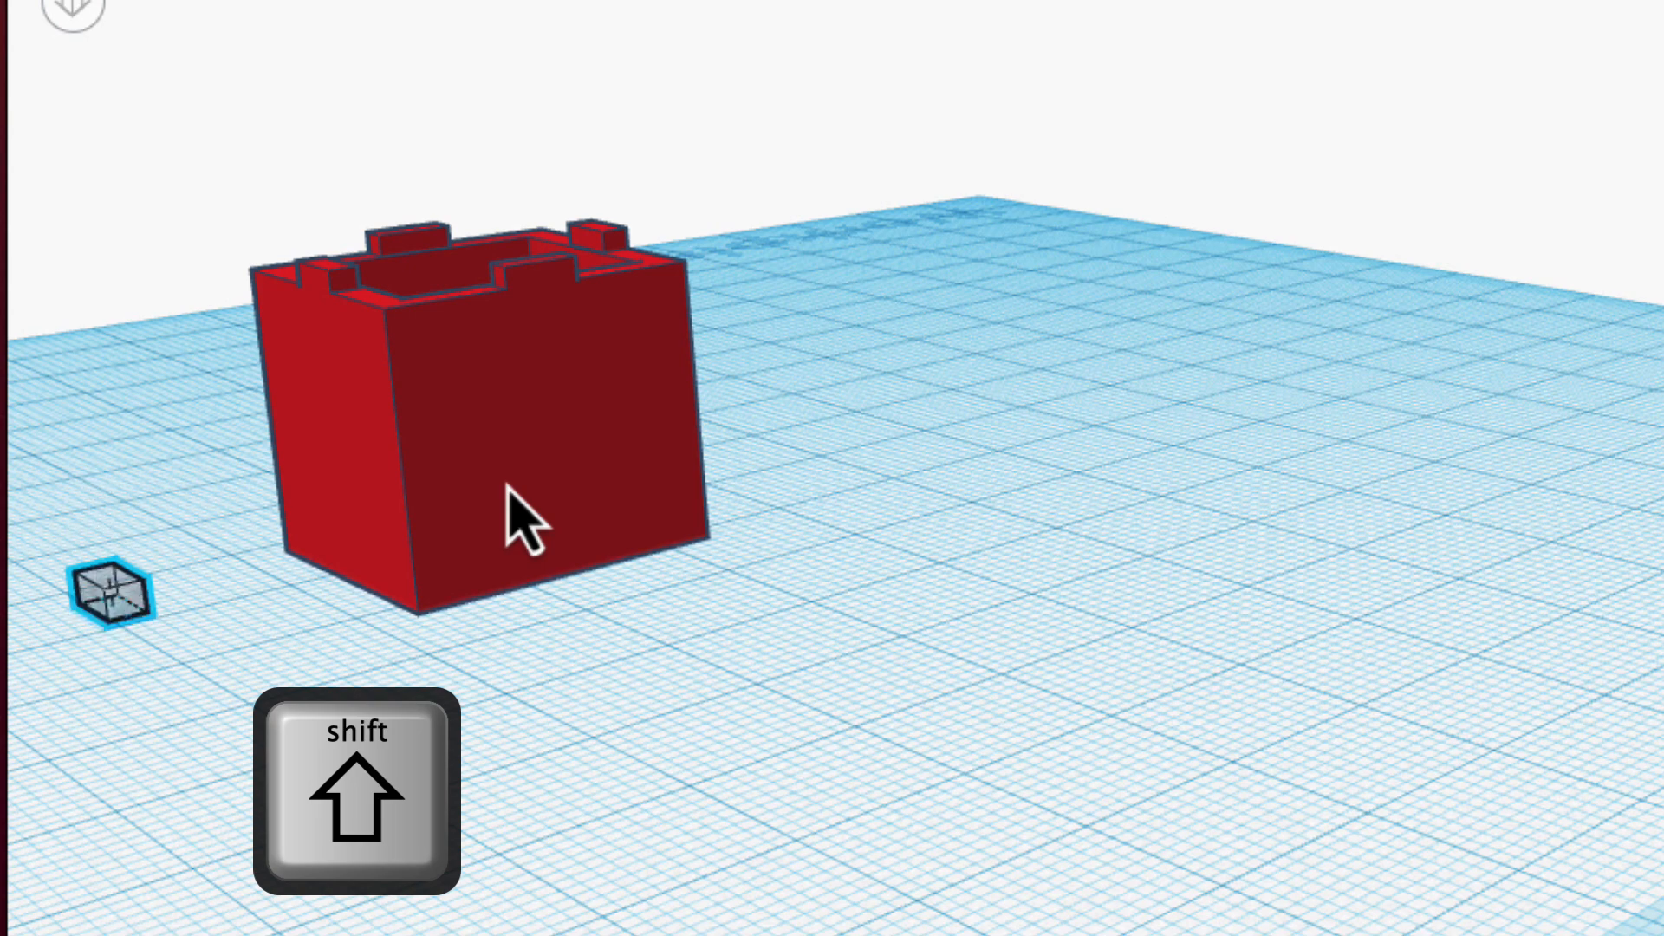
{"action": "left_click", "coordinate": [508, 487], "text": "shift"}
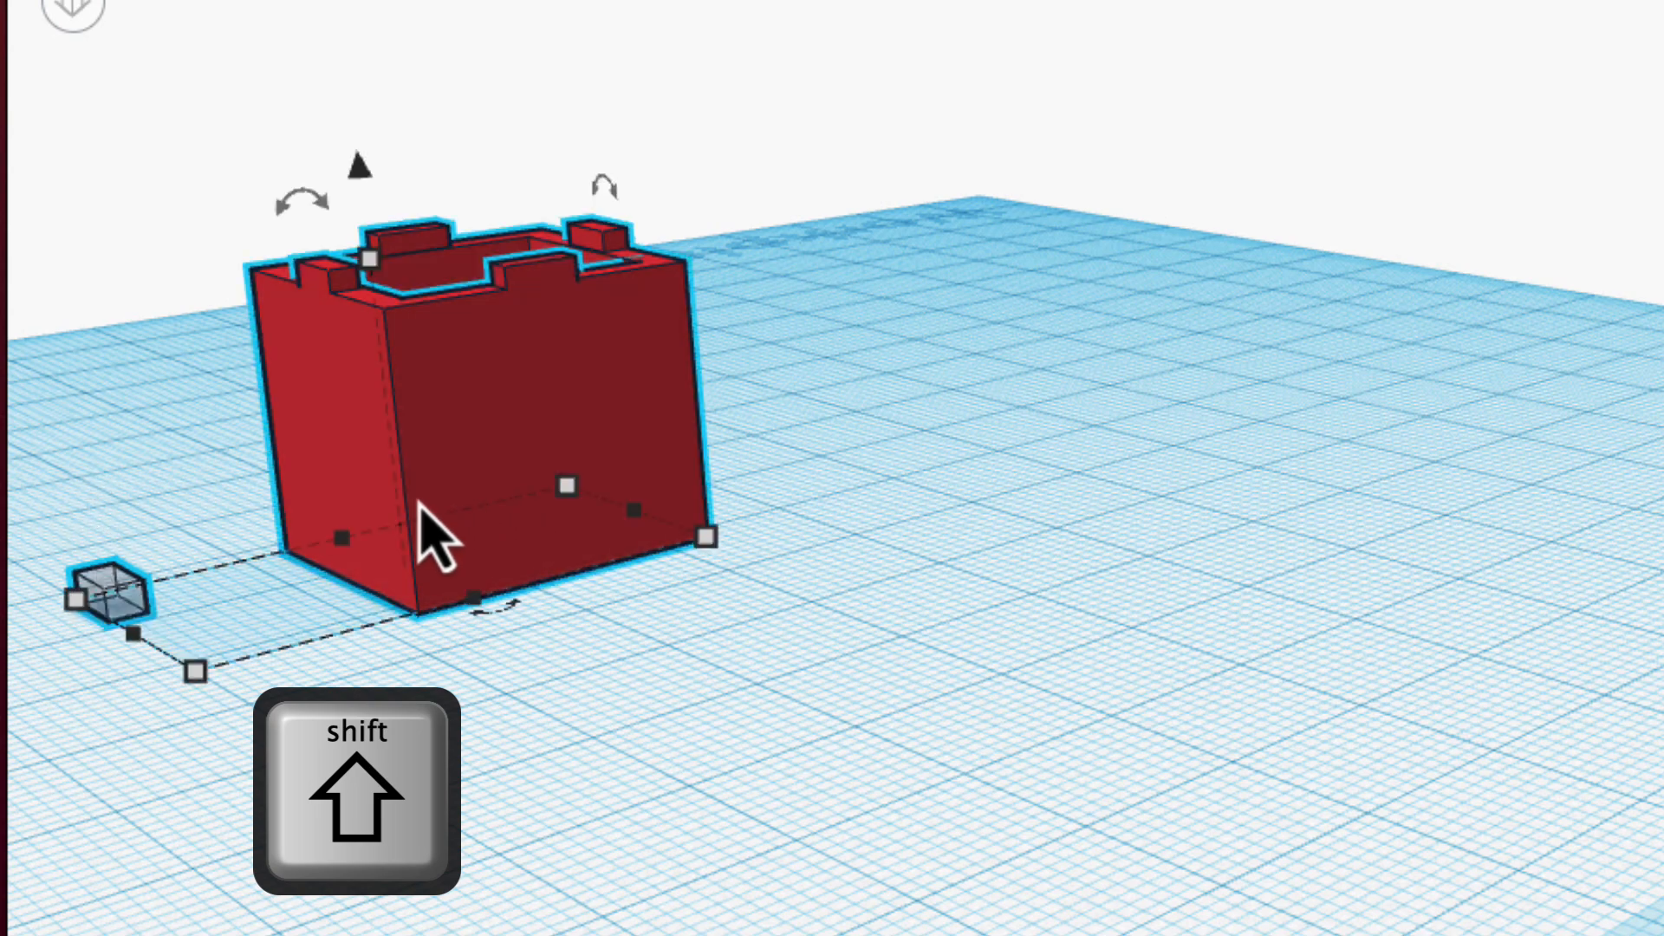
{"action": "key", "text": "l"}
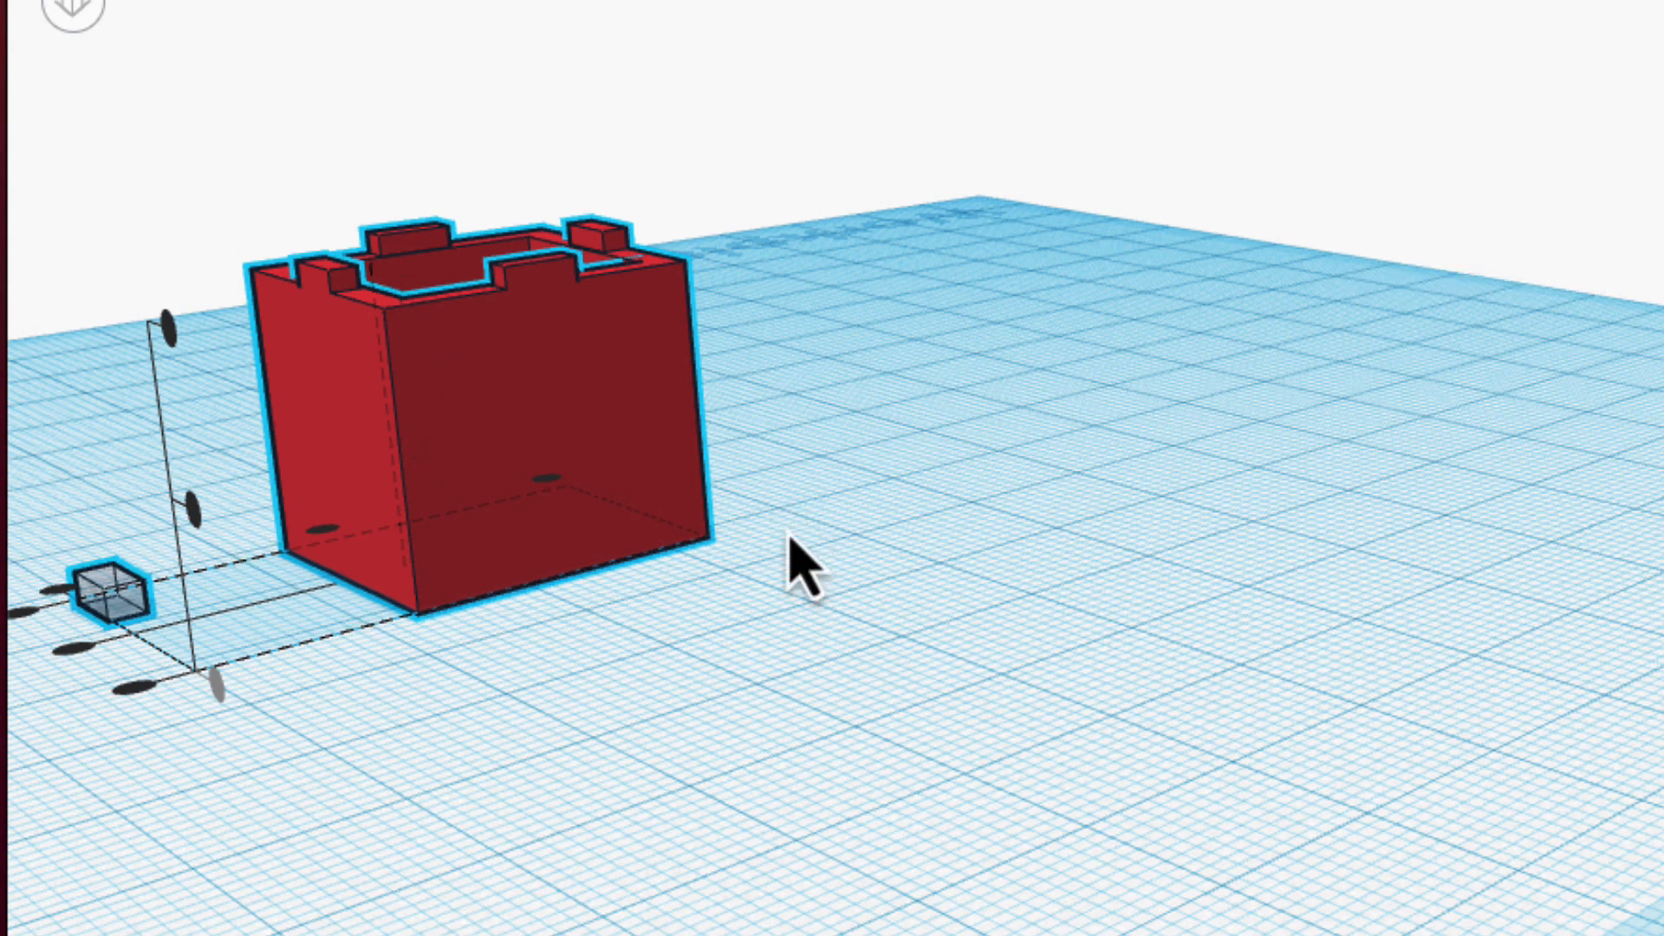
{"action": "left_click", "coordinate": [494, 457]}
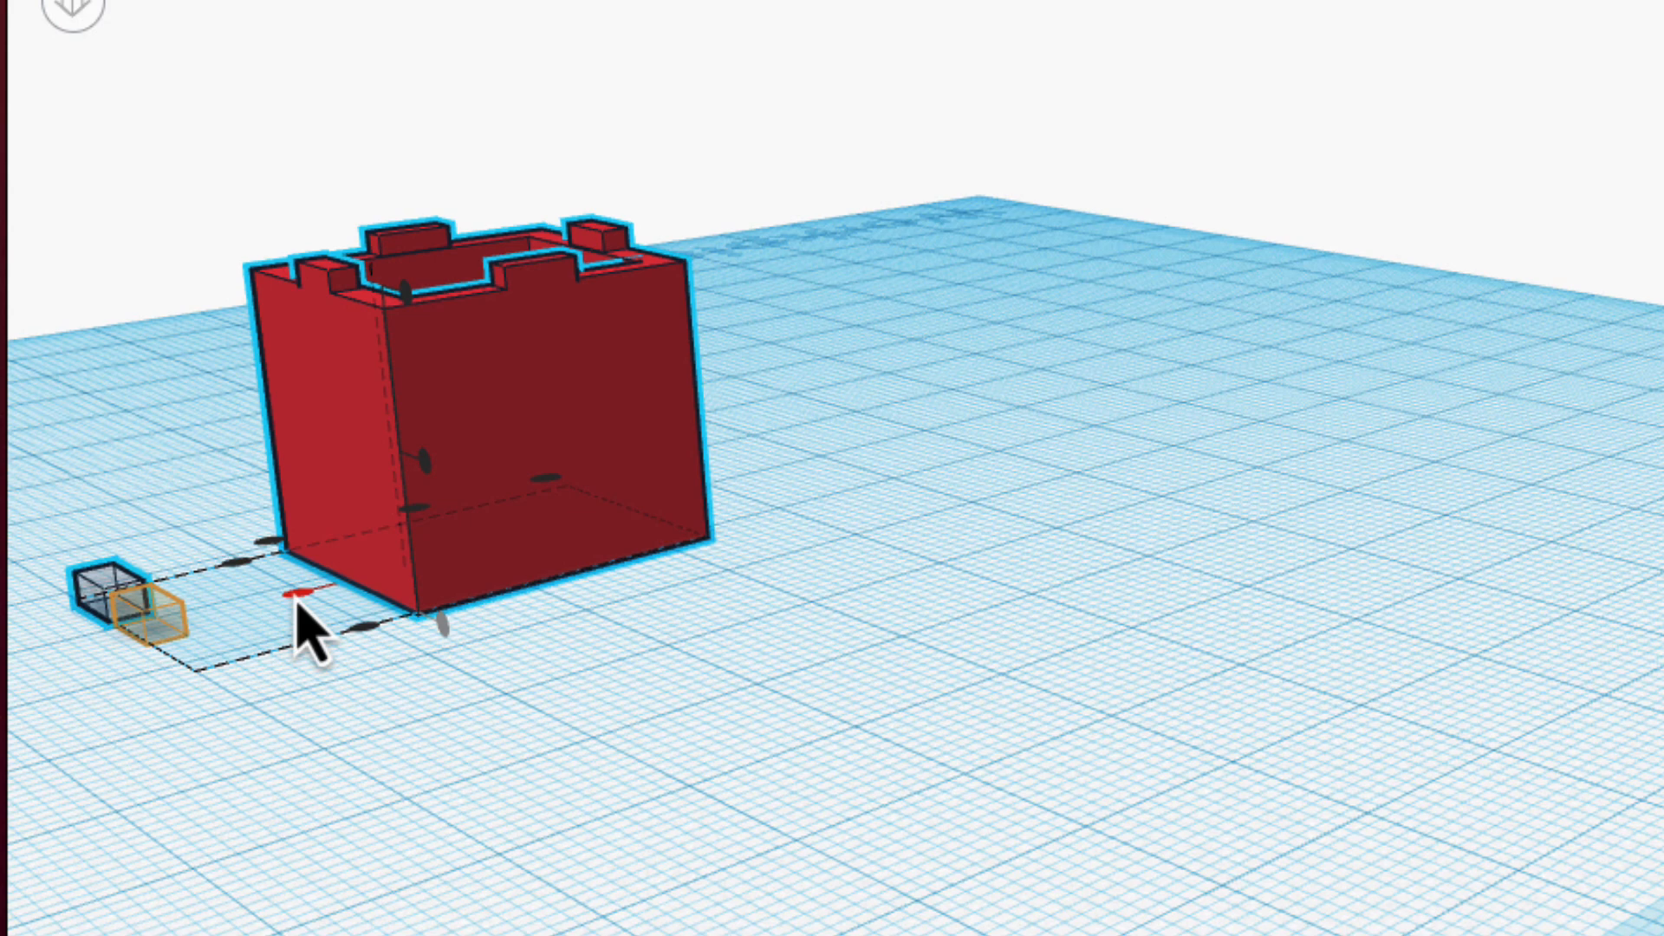
{"action": "left_click", "coordinate": [297, 594]}
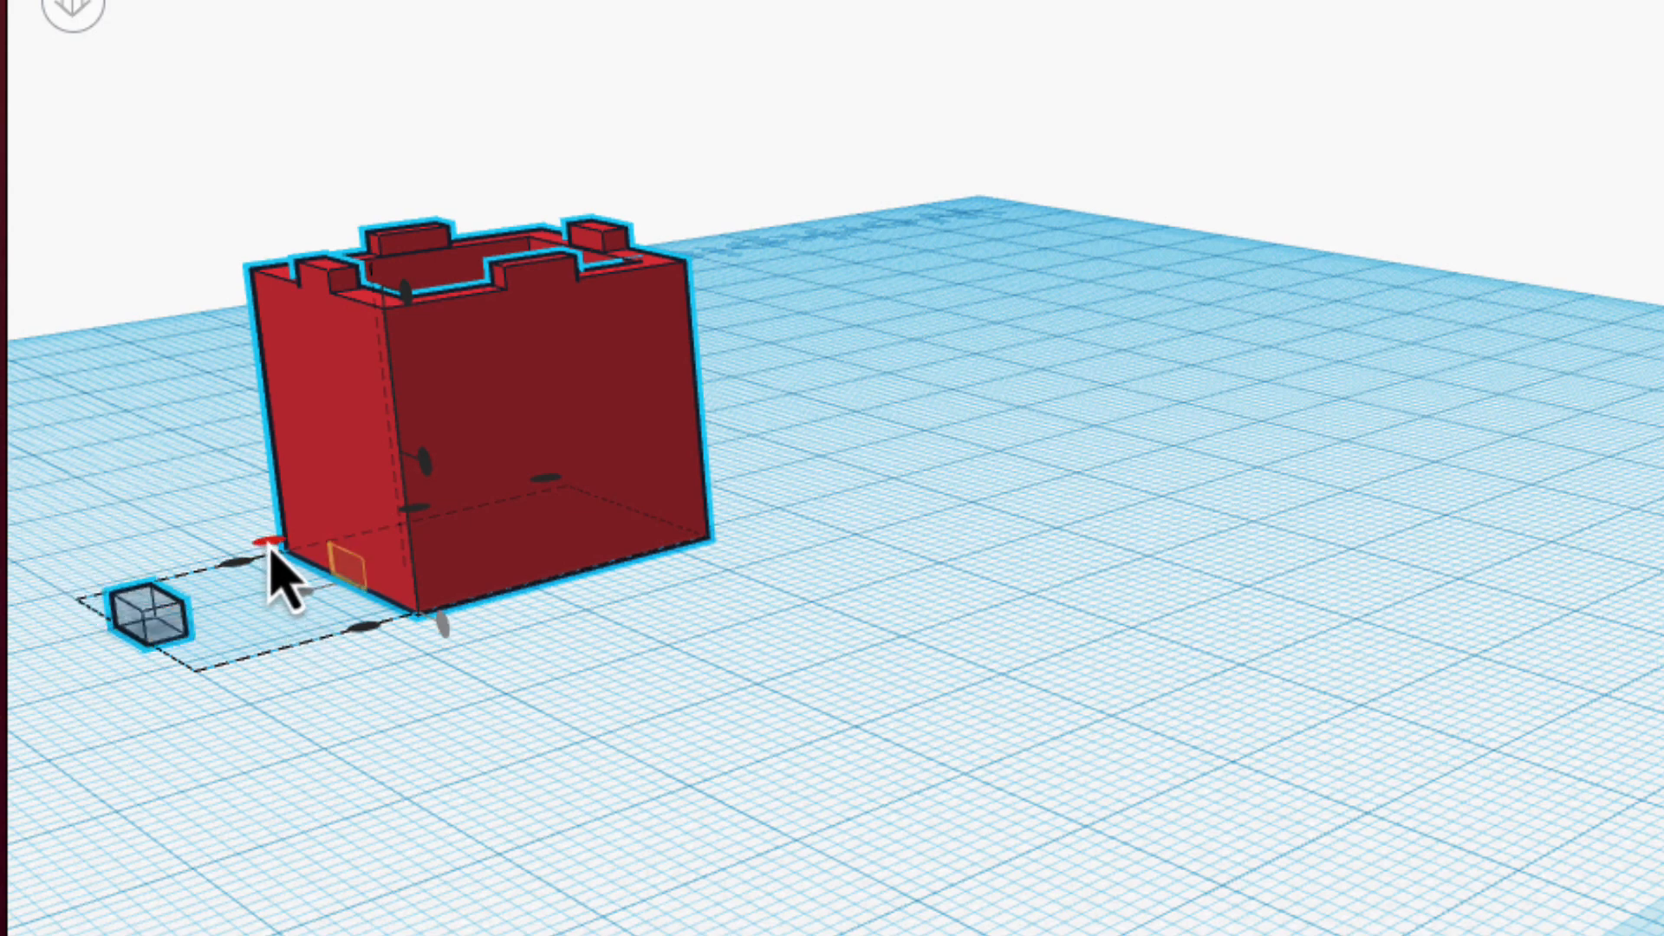
{"action": "right_click_drag", "start_coordinate": [411, 582], "coordinate": [1660, 555]}
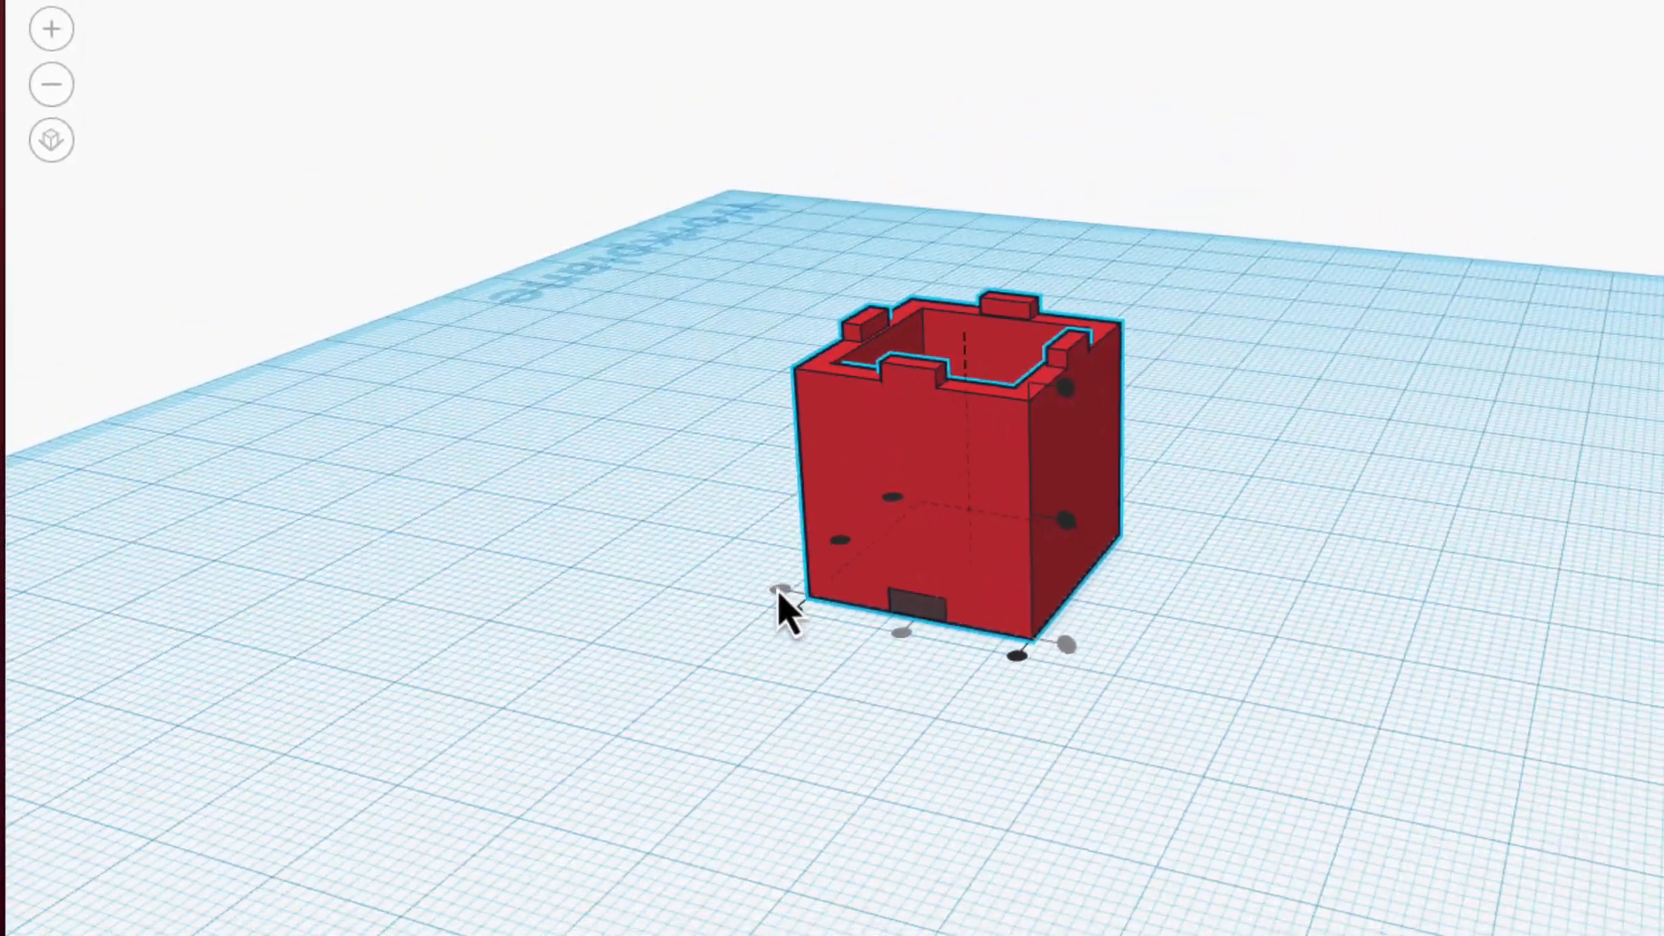
{"action": "left_click", "coordinate": [1400, 507]}
Step: Group the two opposite notch holes under the box into one hole shape
{"action": "right_click_drag", "start_coordinate": [1375, 520], "coordinate": [1352, 212]}
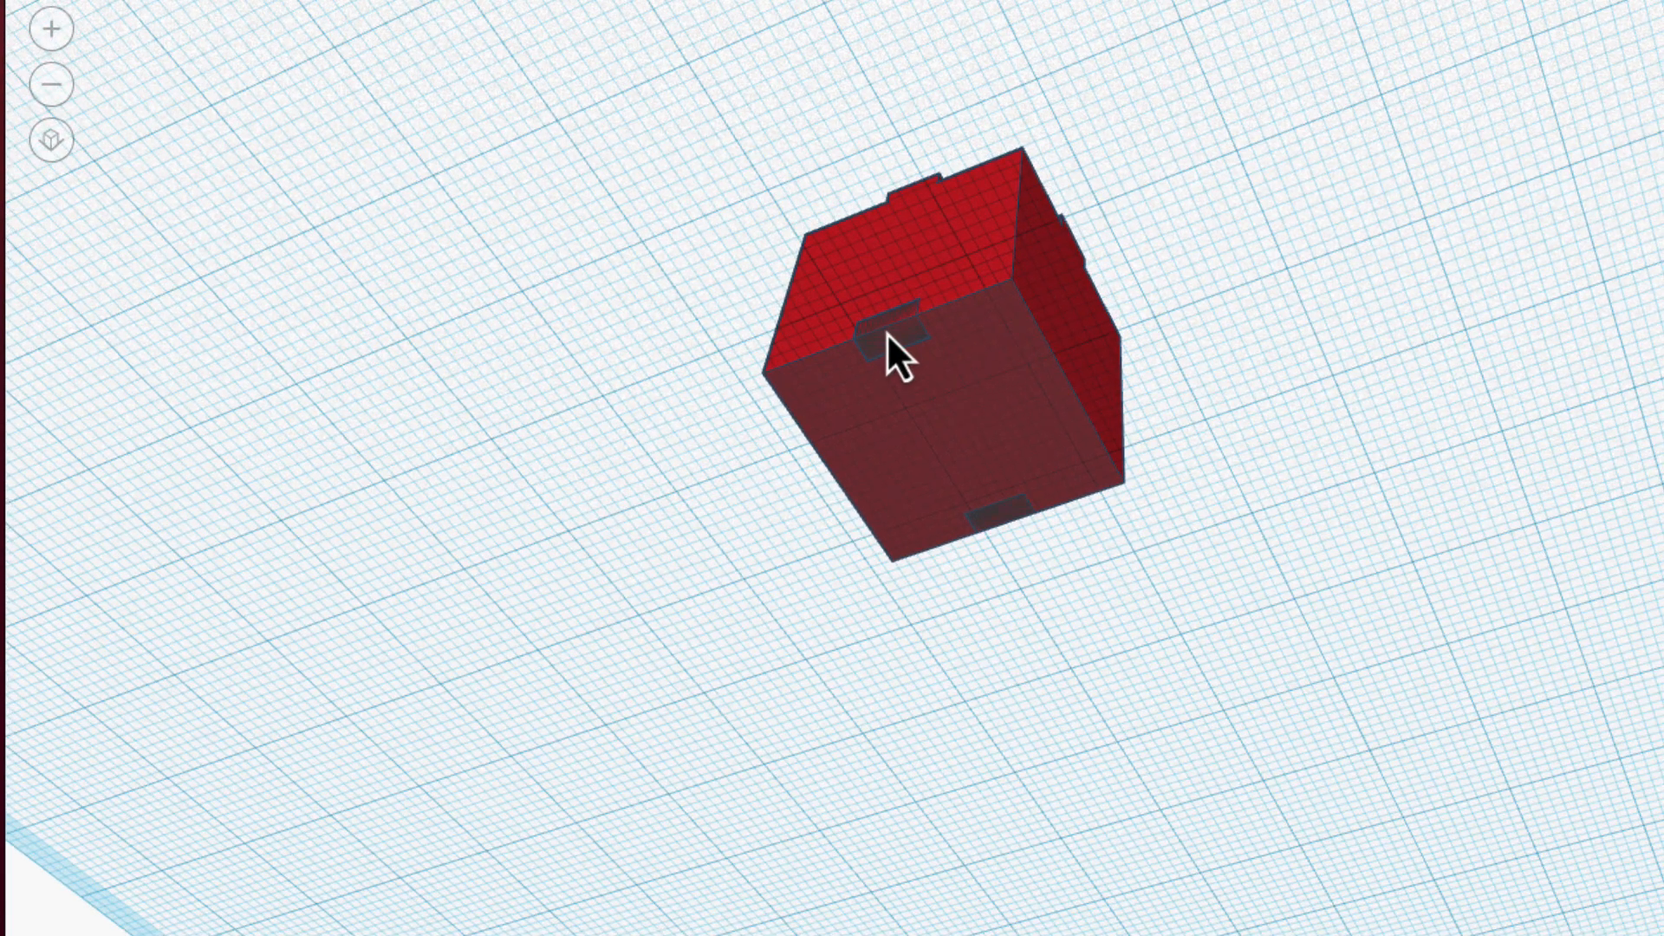
{"action": "left_click", "coordinate": [887, 331]}
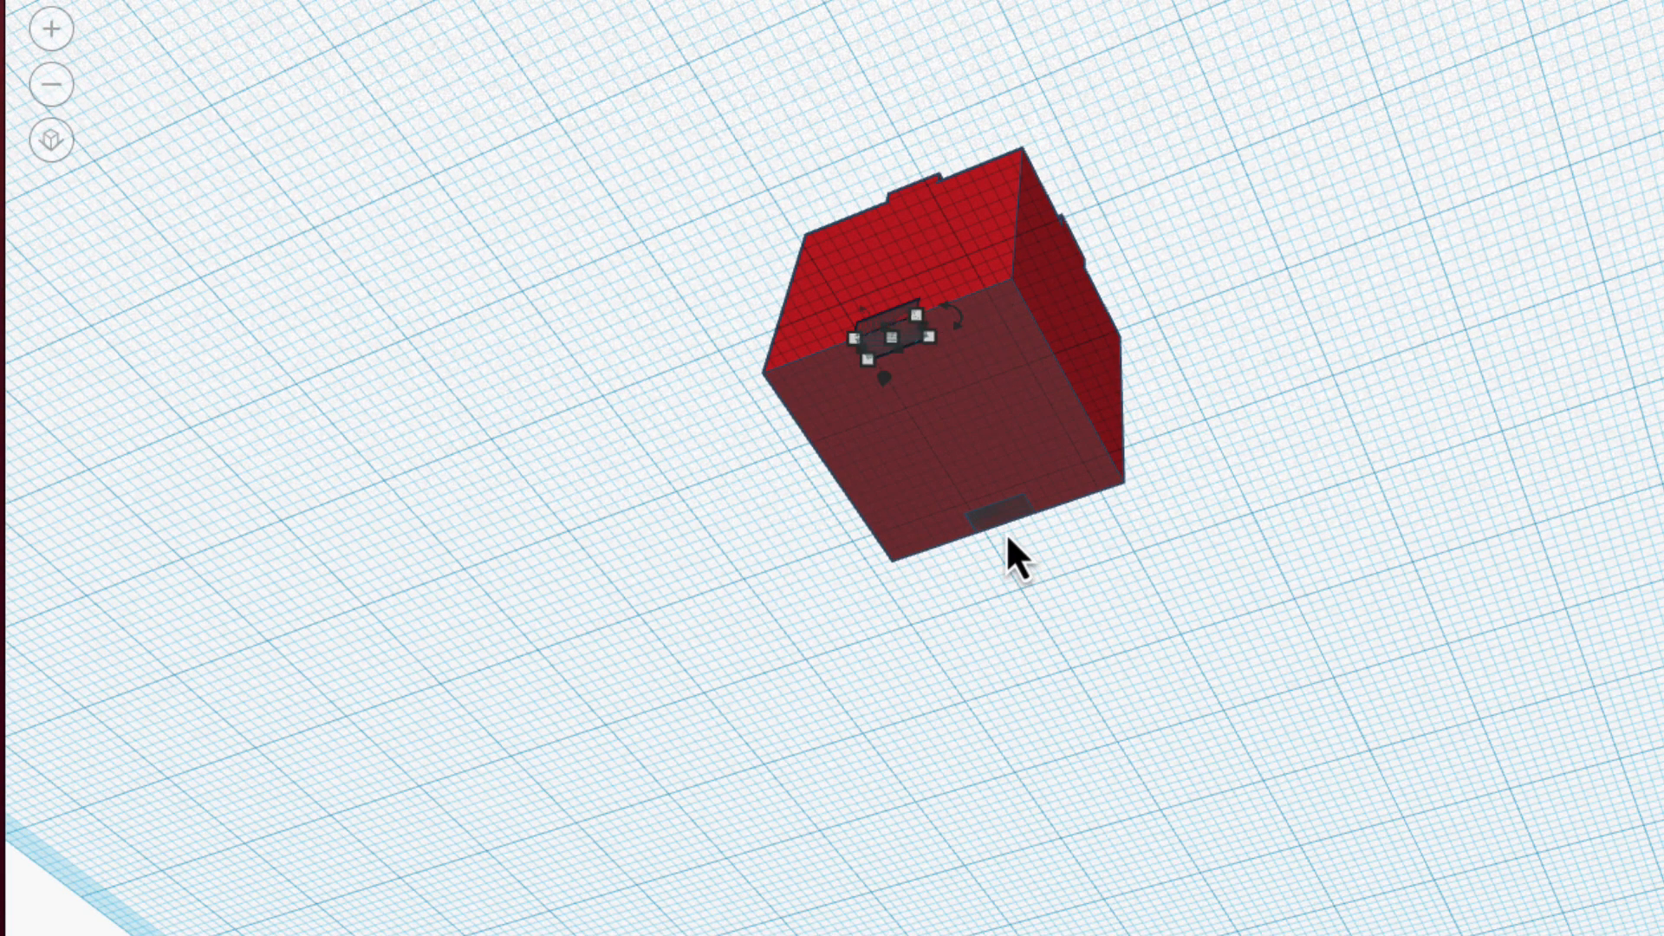
{"action": "key", "text": "shift"}
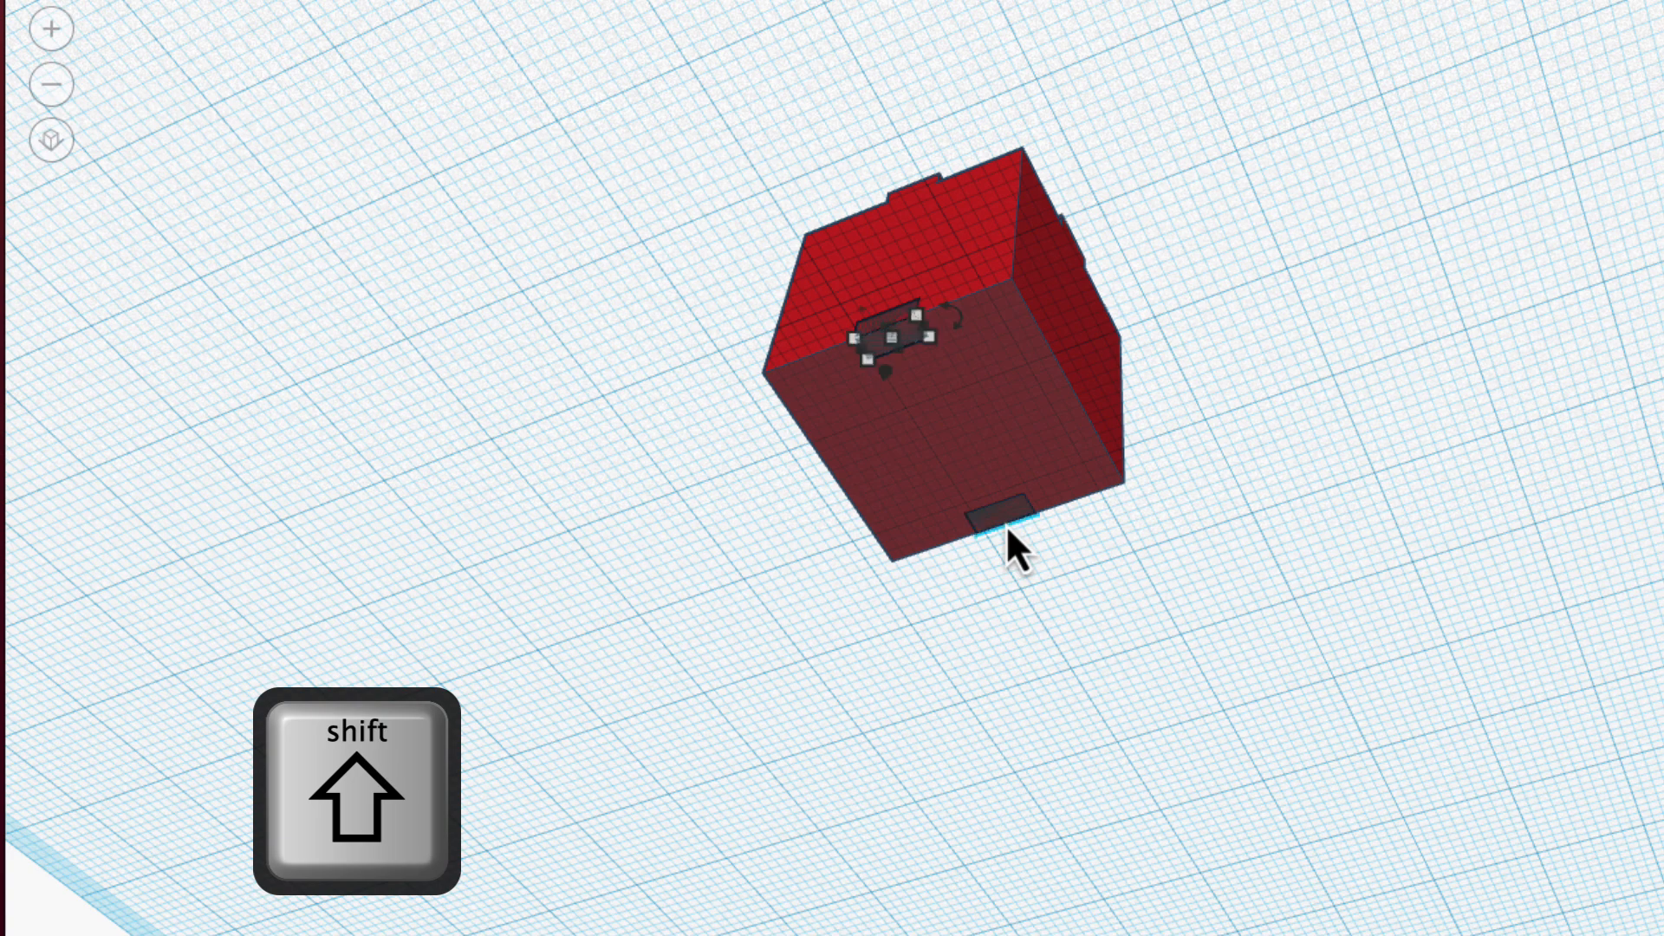
{"action": "left_click", "coordinate": [1006, 524], "text": "shift"}
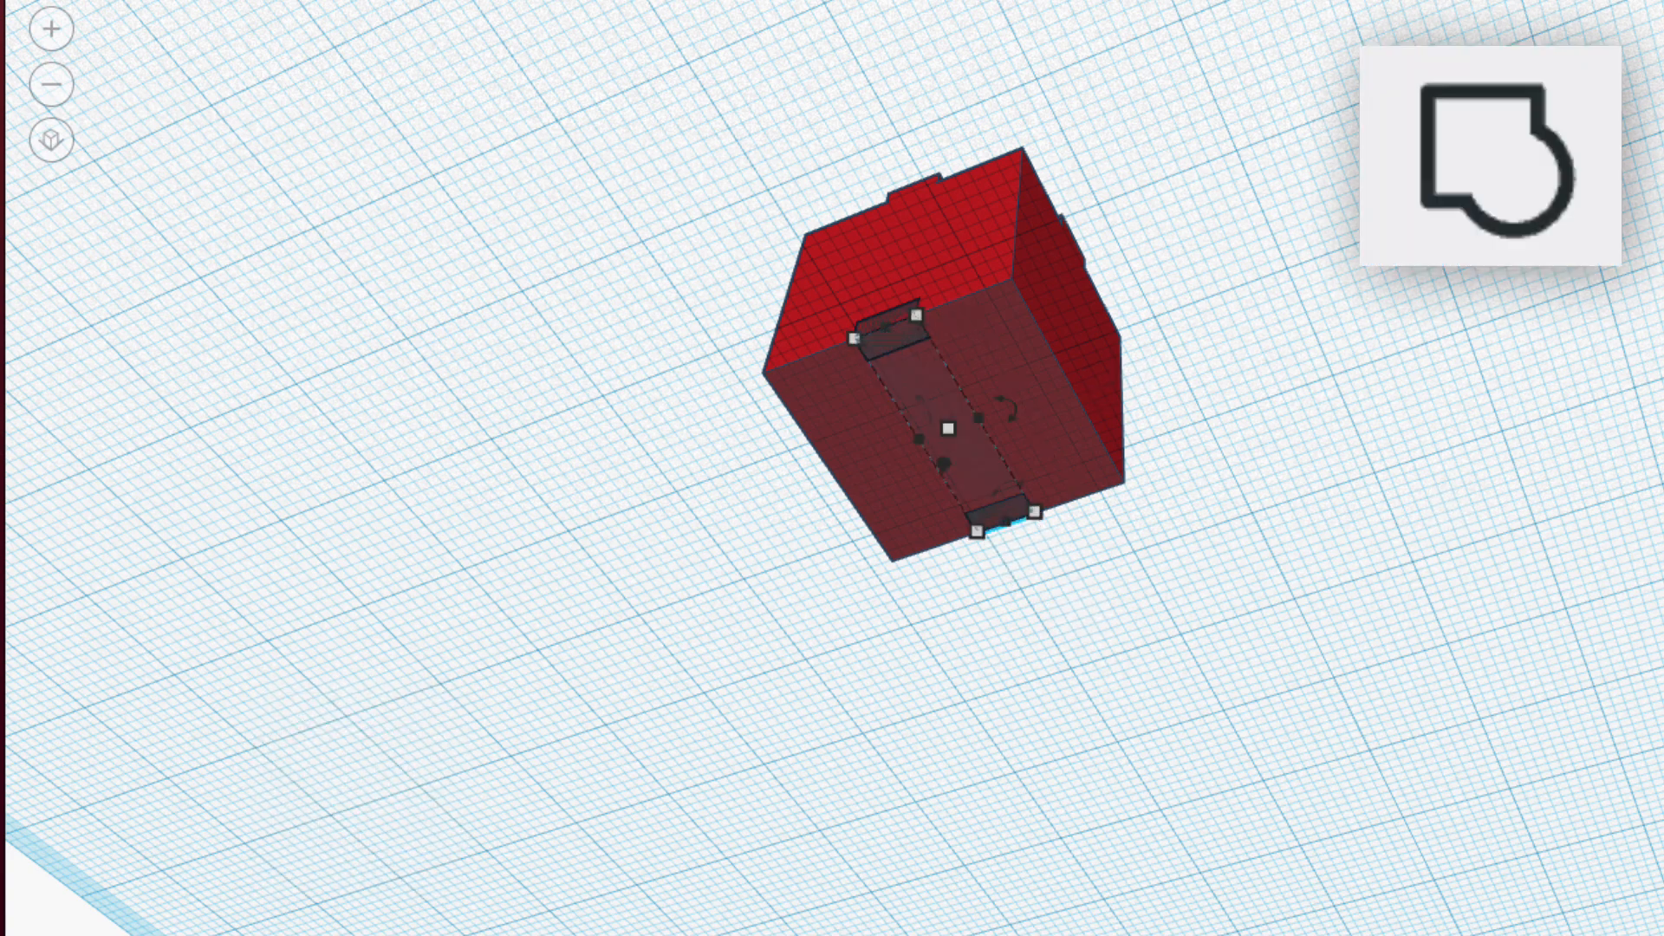
{"action": "key", "text": "ctrl+g"}
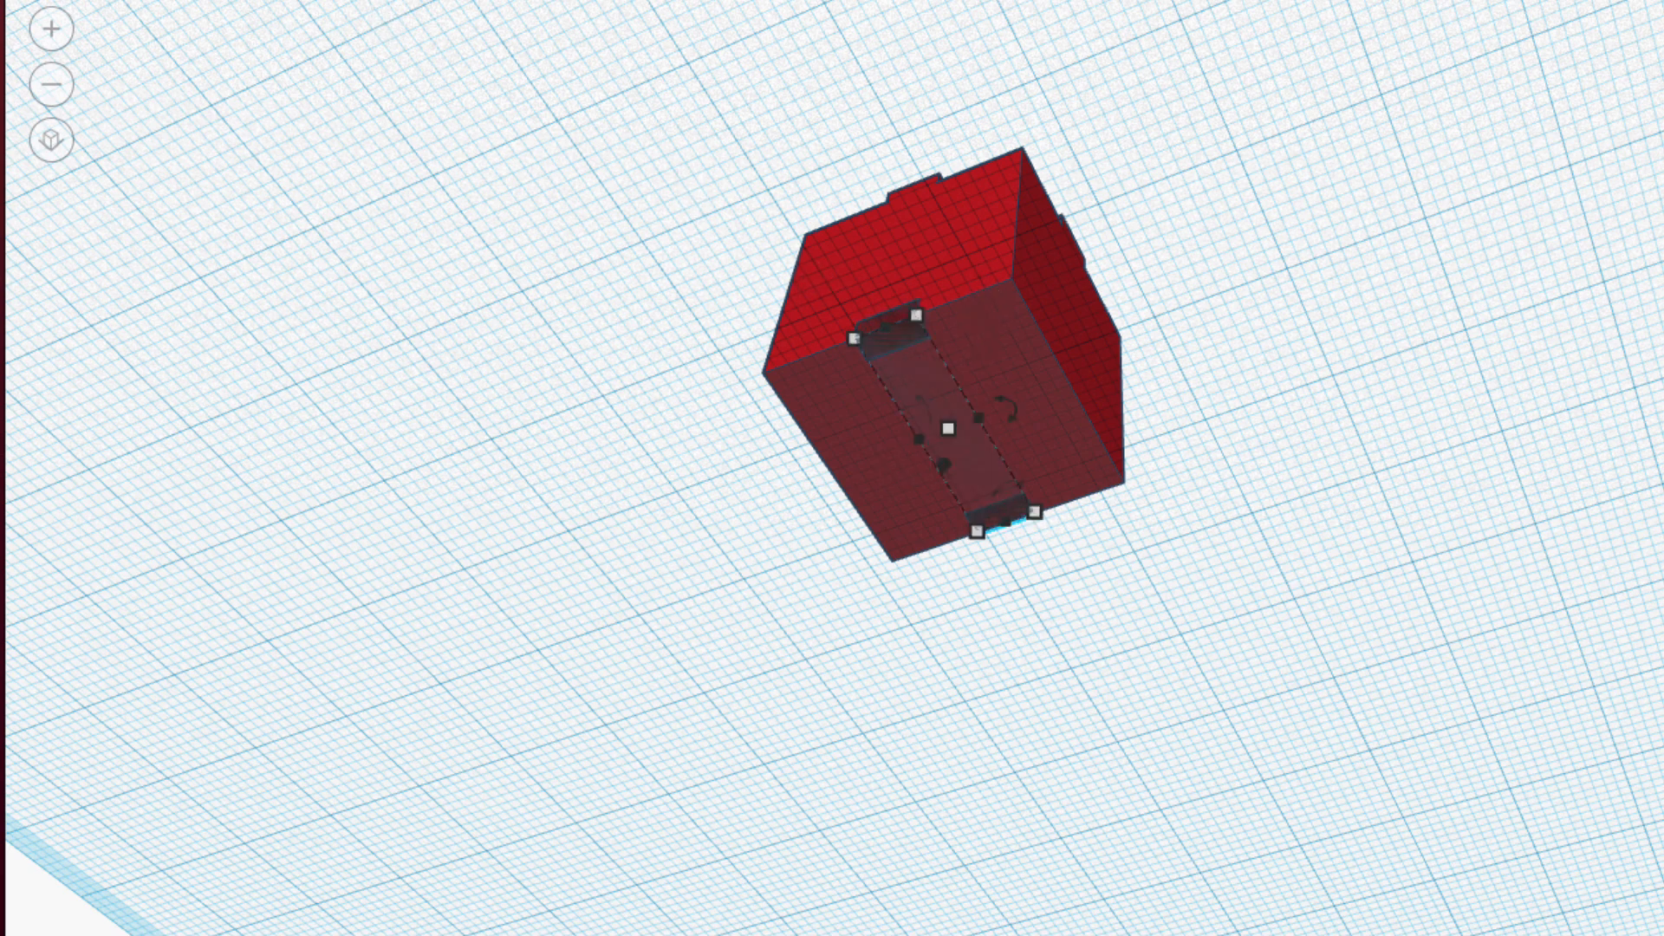
Step: Duplicate the grouped pair of holes in place and rotate the copy by -90° to reach the two remaining walls
{"action": "key", "text": "ctrl+d"}
{"action": "mouse_move", "coordinate": [1012, 419]}
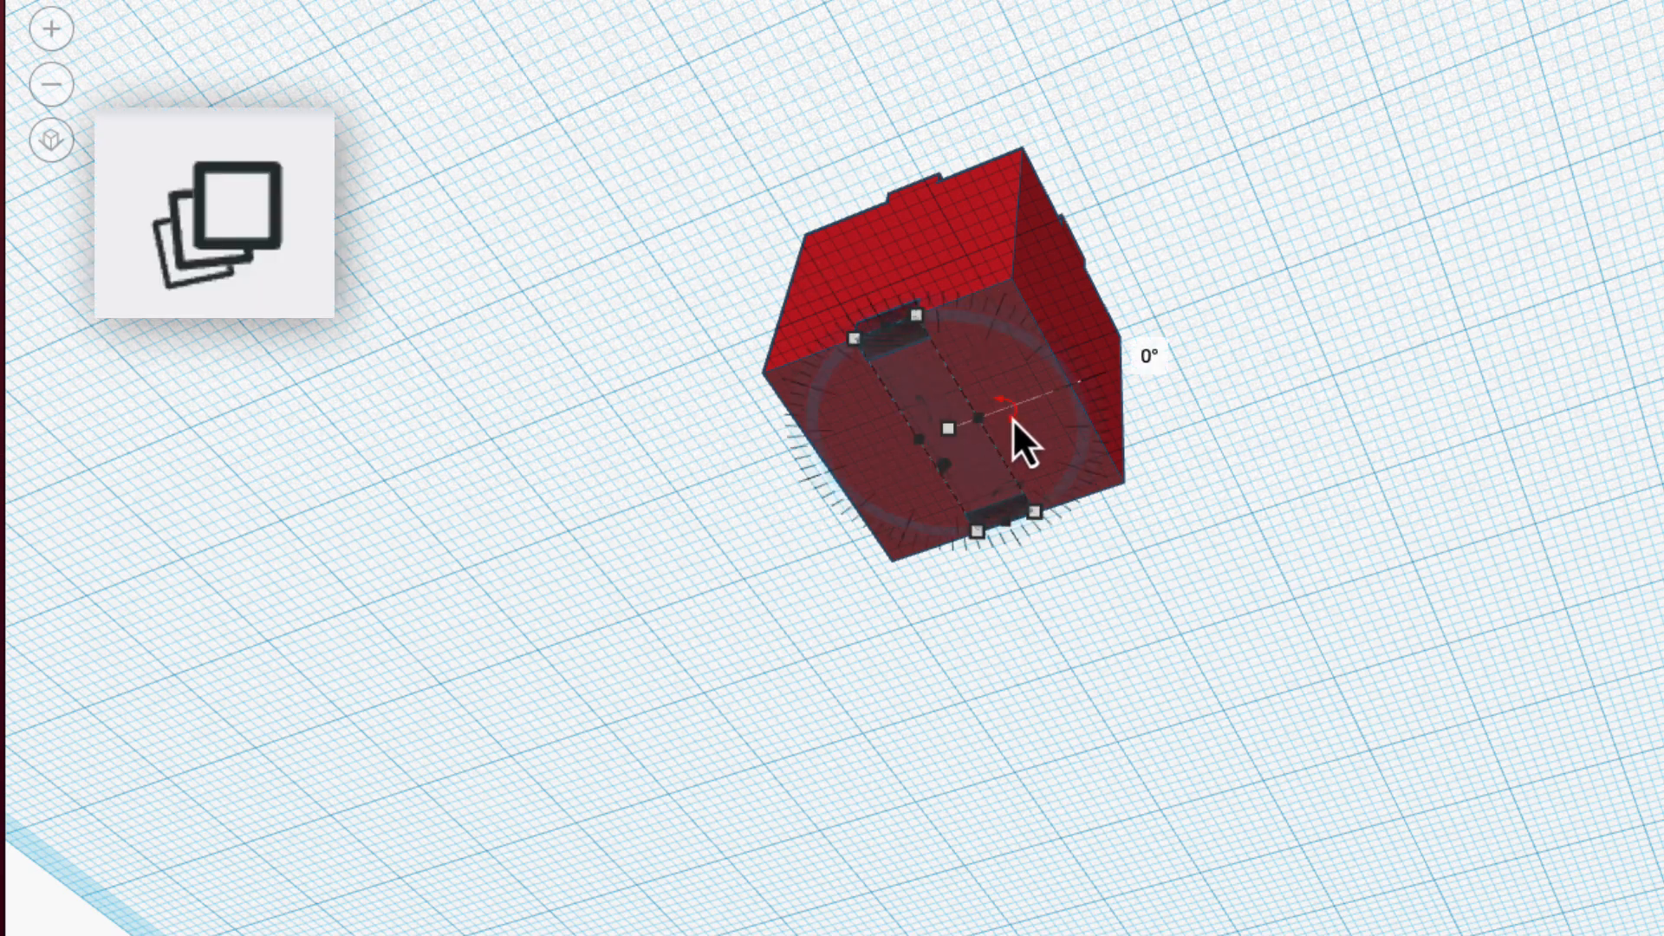
{"action": "left_click_drag", "start_coordinate": [1016, 416], "coordinate": [939, 566]}
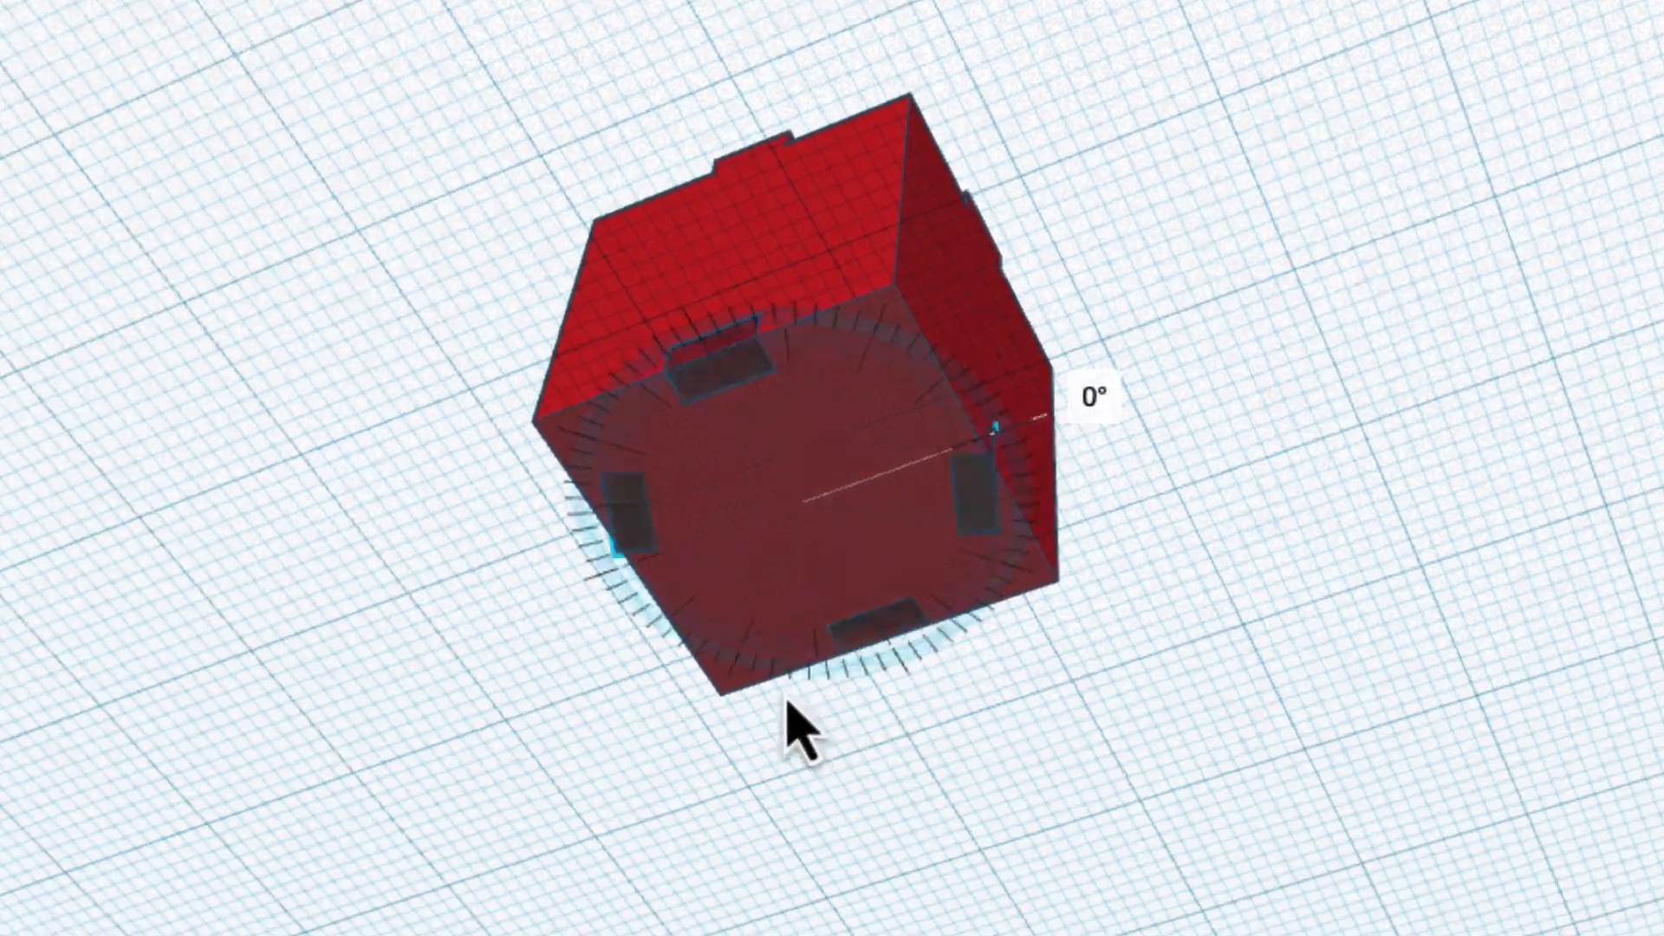
{"action": "left_click_drag", "start_coordinate": [788, 700], "coordinate": [867, 692]}
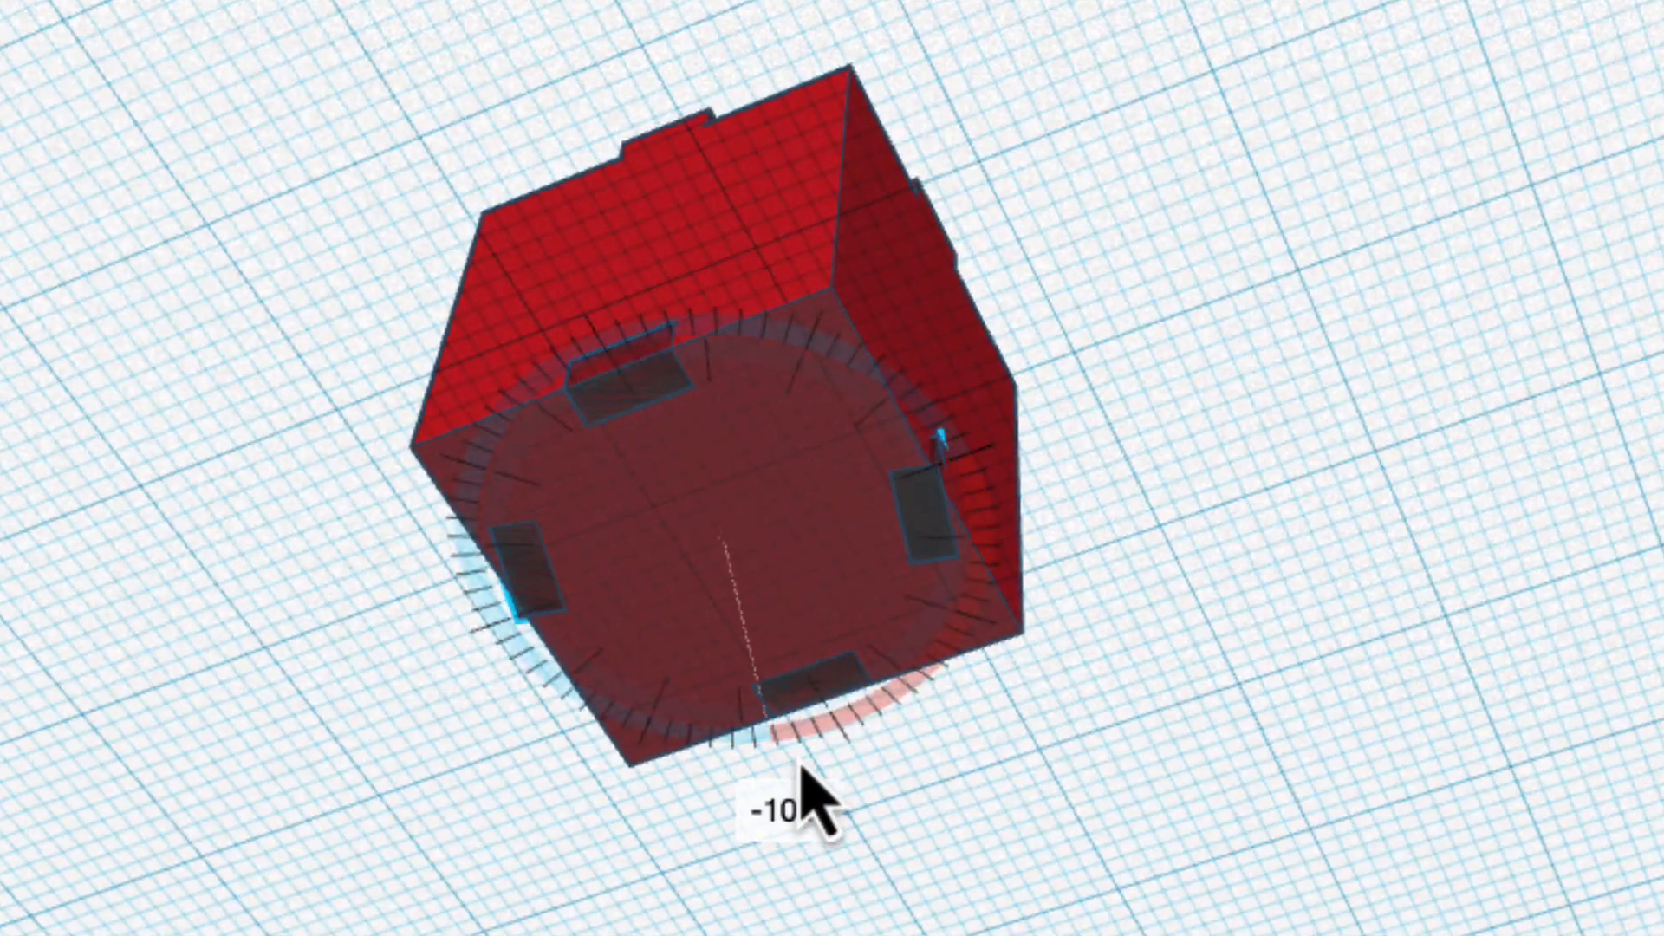
{"action": "left_click_drag", "start_coordinate": [800, 762], "coordinate": [780, 668]}
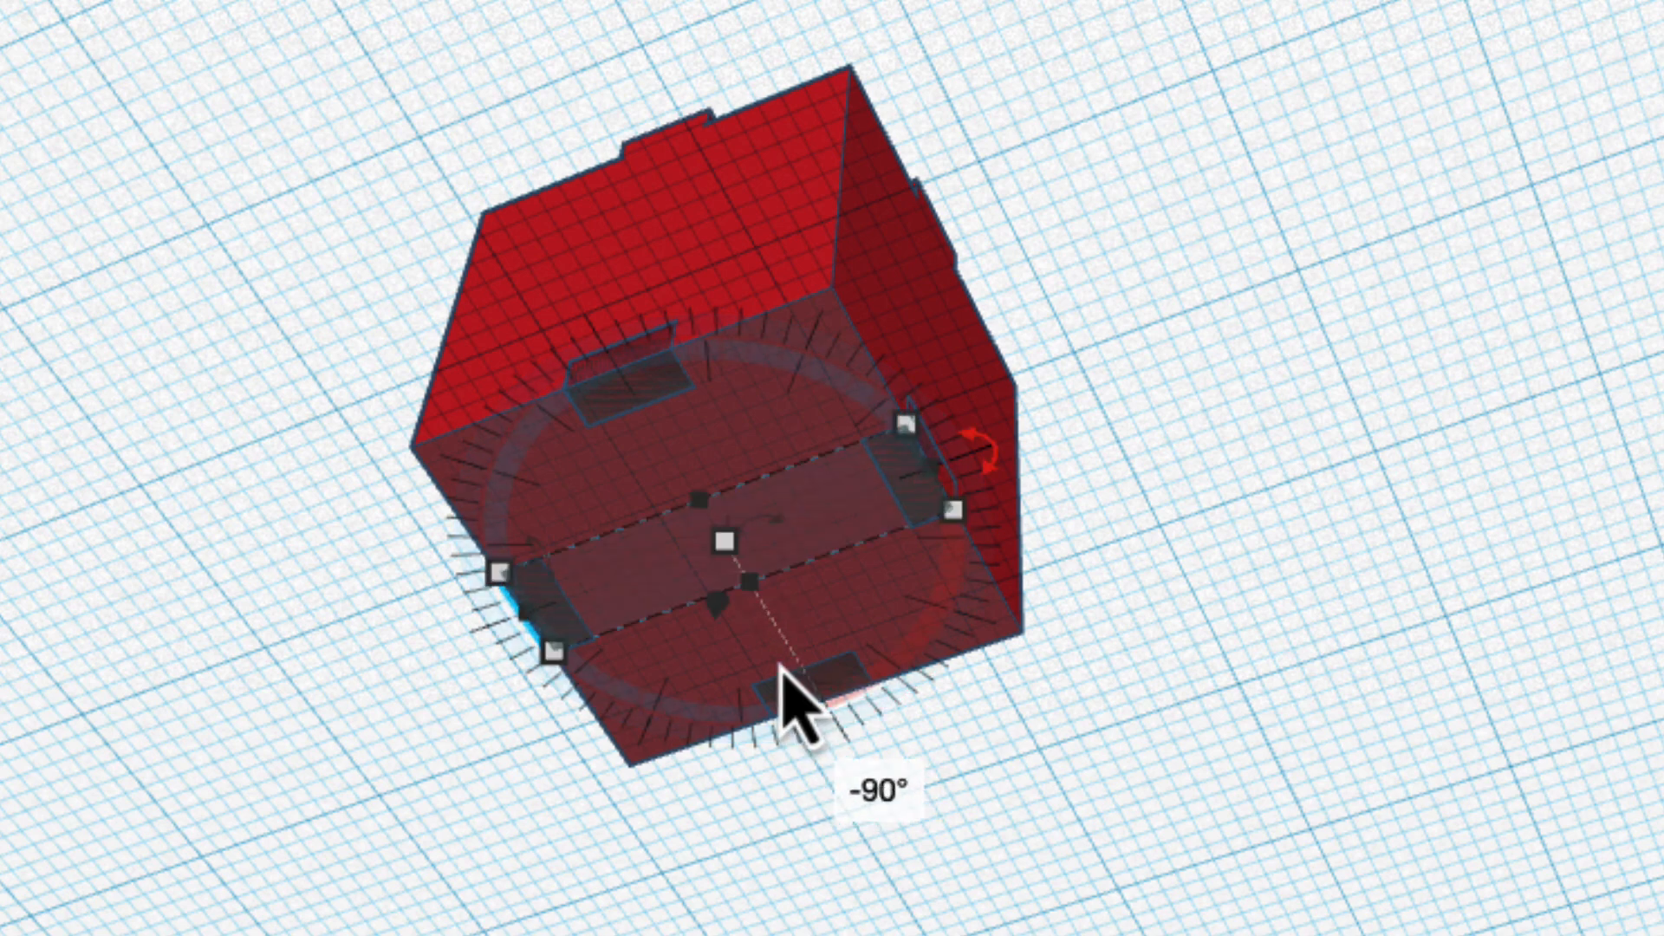
{"action": "left_click", "coordinate": [1201, 886]}
Step: Group the box with all four holes to cut the notches out of its bottom edges
{"action": "left_click_drag", "start_coordinate": [221, 37], "coordinate": [1231, 817]}
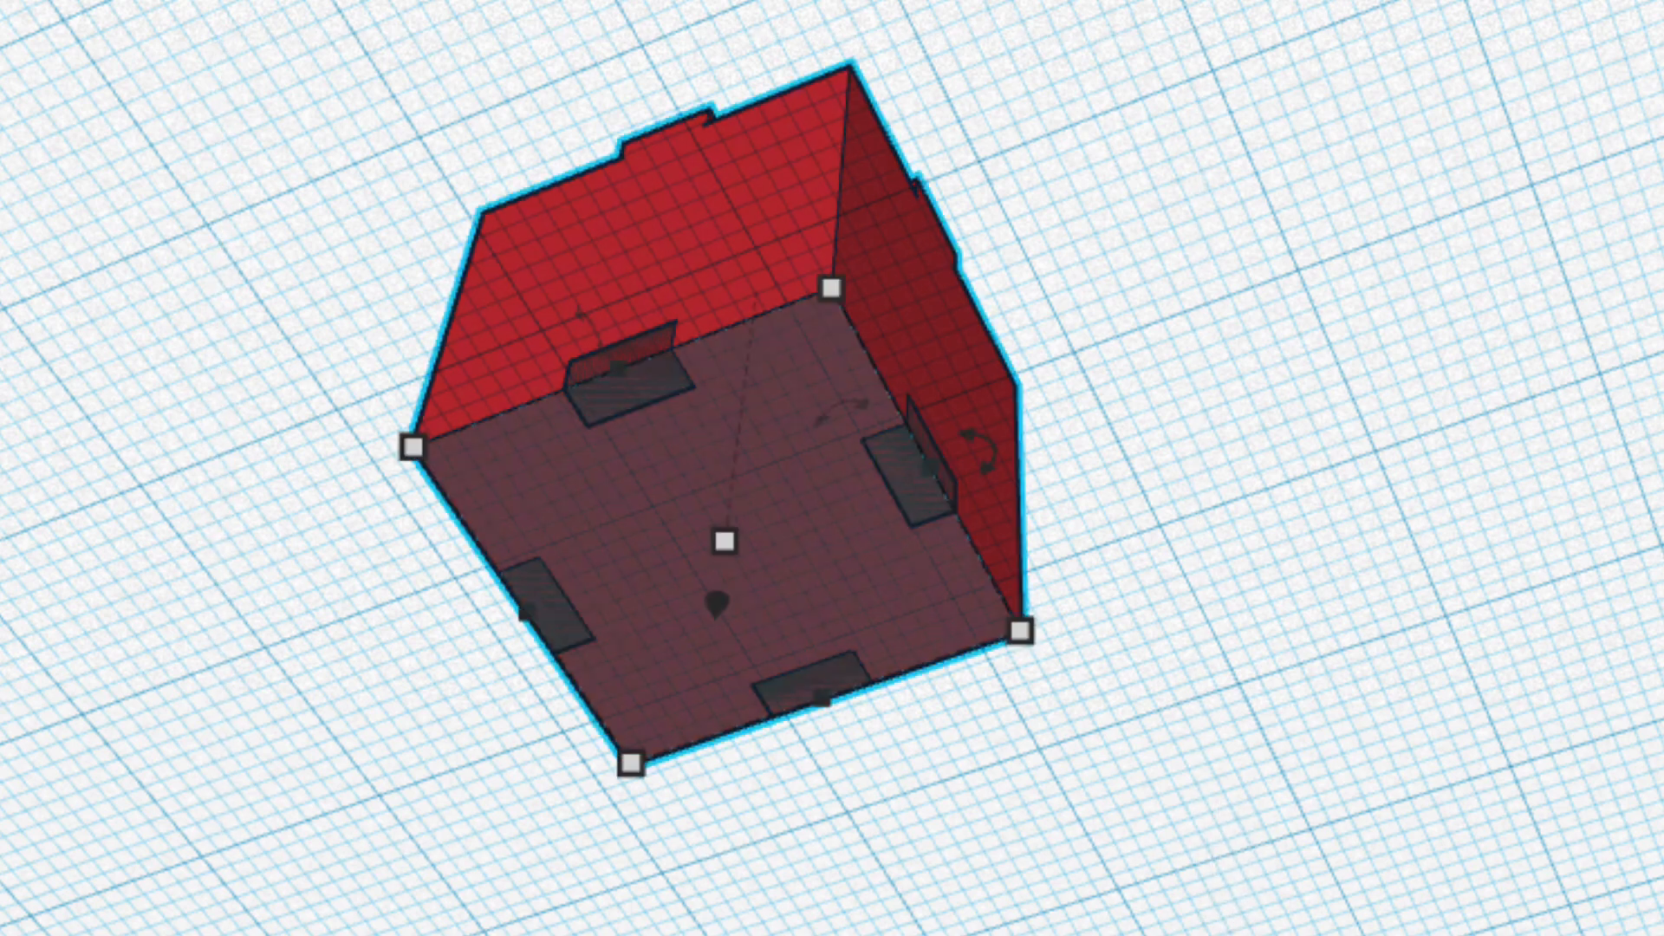
{"action": "key", "text": "ctrl+g"}
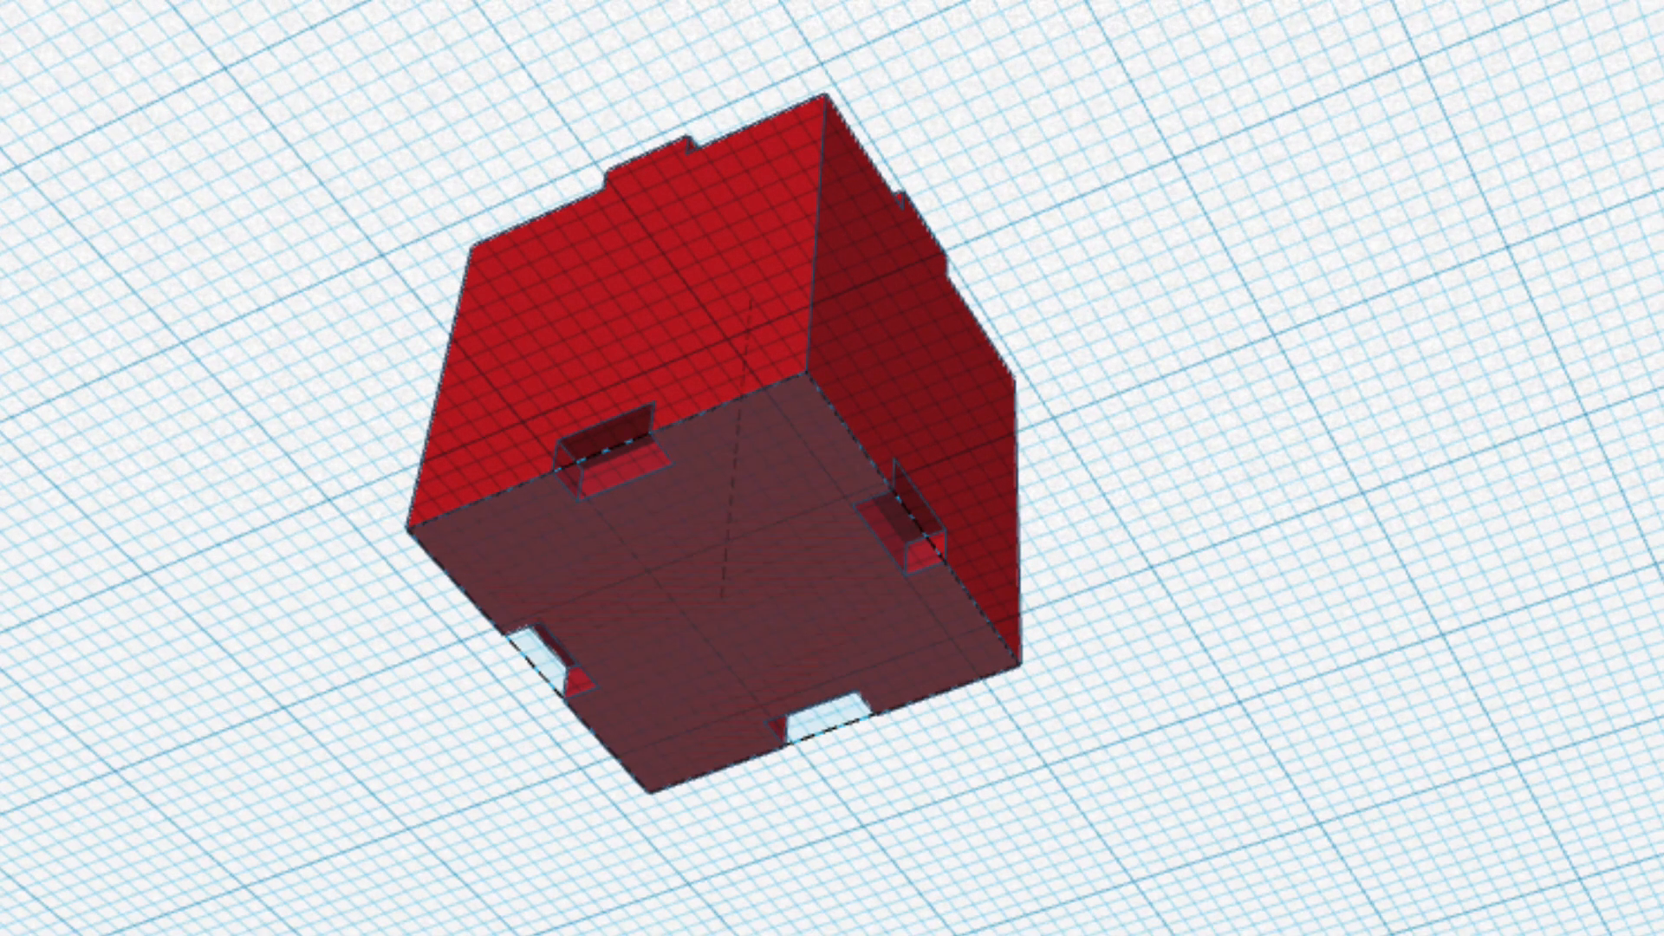
{"action": "right_click_drag", "start_coordinate": [1334, 0], "coordinate": [1630, 149]}
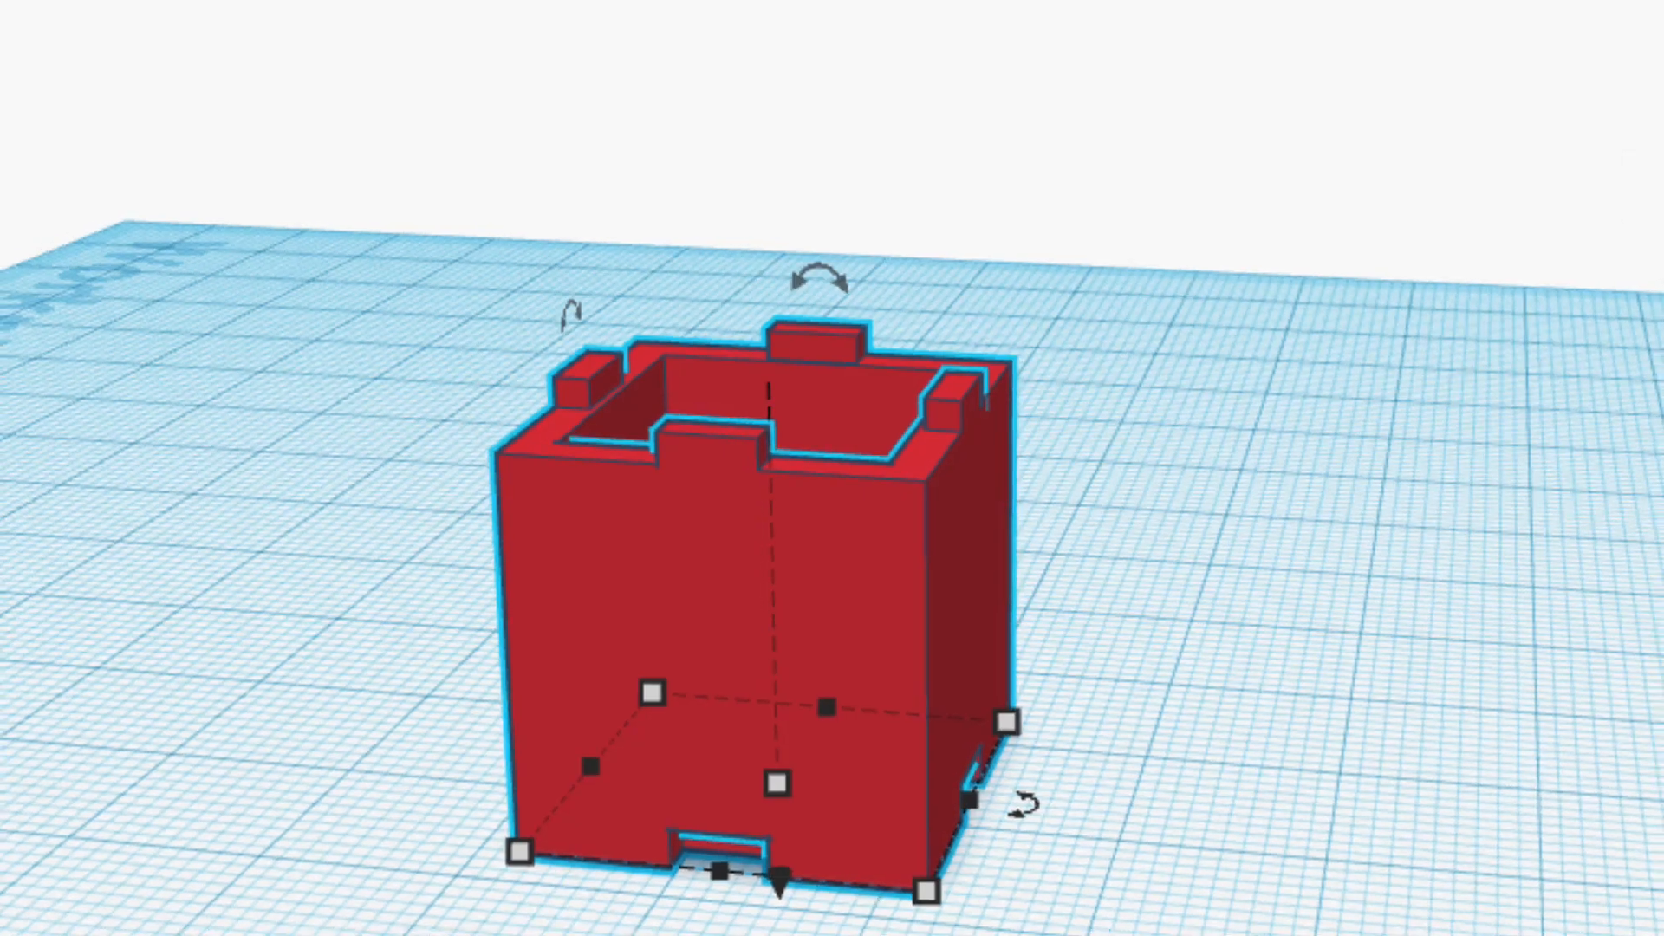
{"action": "left_click", "coordinate": [1281, 531]}
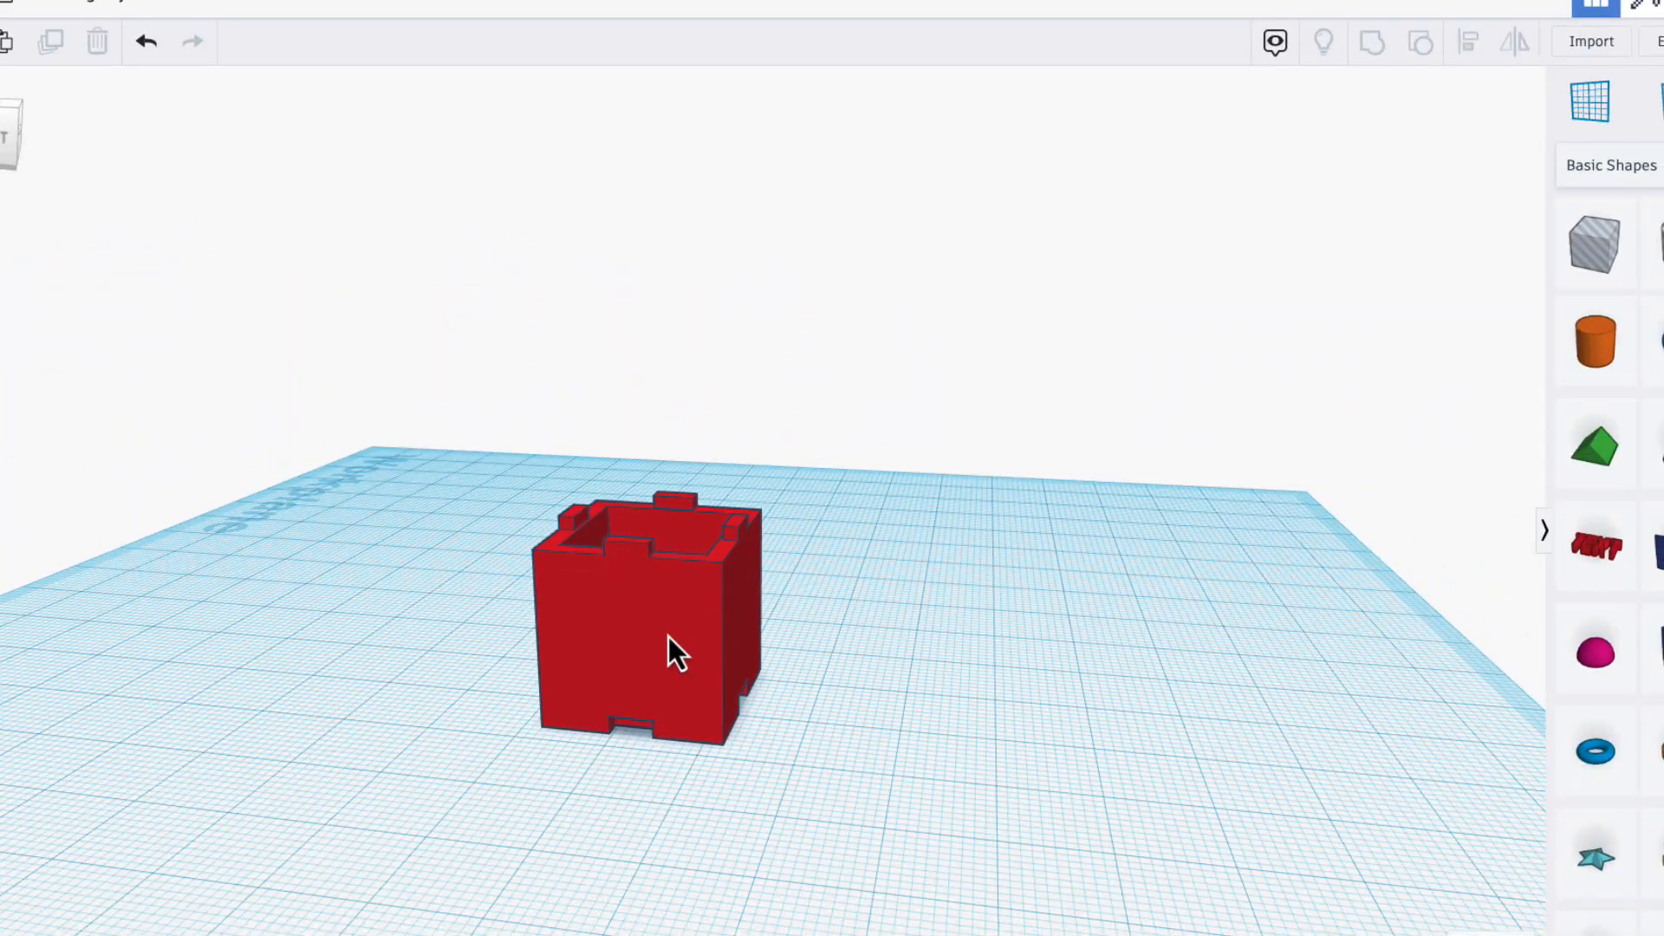
Step: Duplicate the finished box and raise the copy 20 mm so it stacks on the original
{"action": "left_click", "coordinate": [670, 640]}
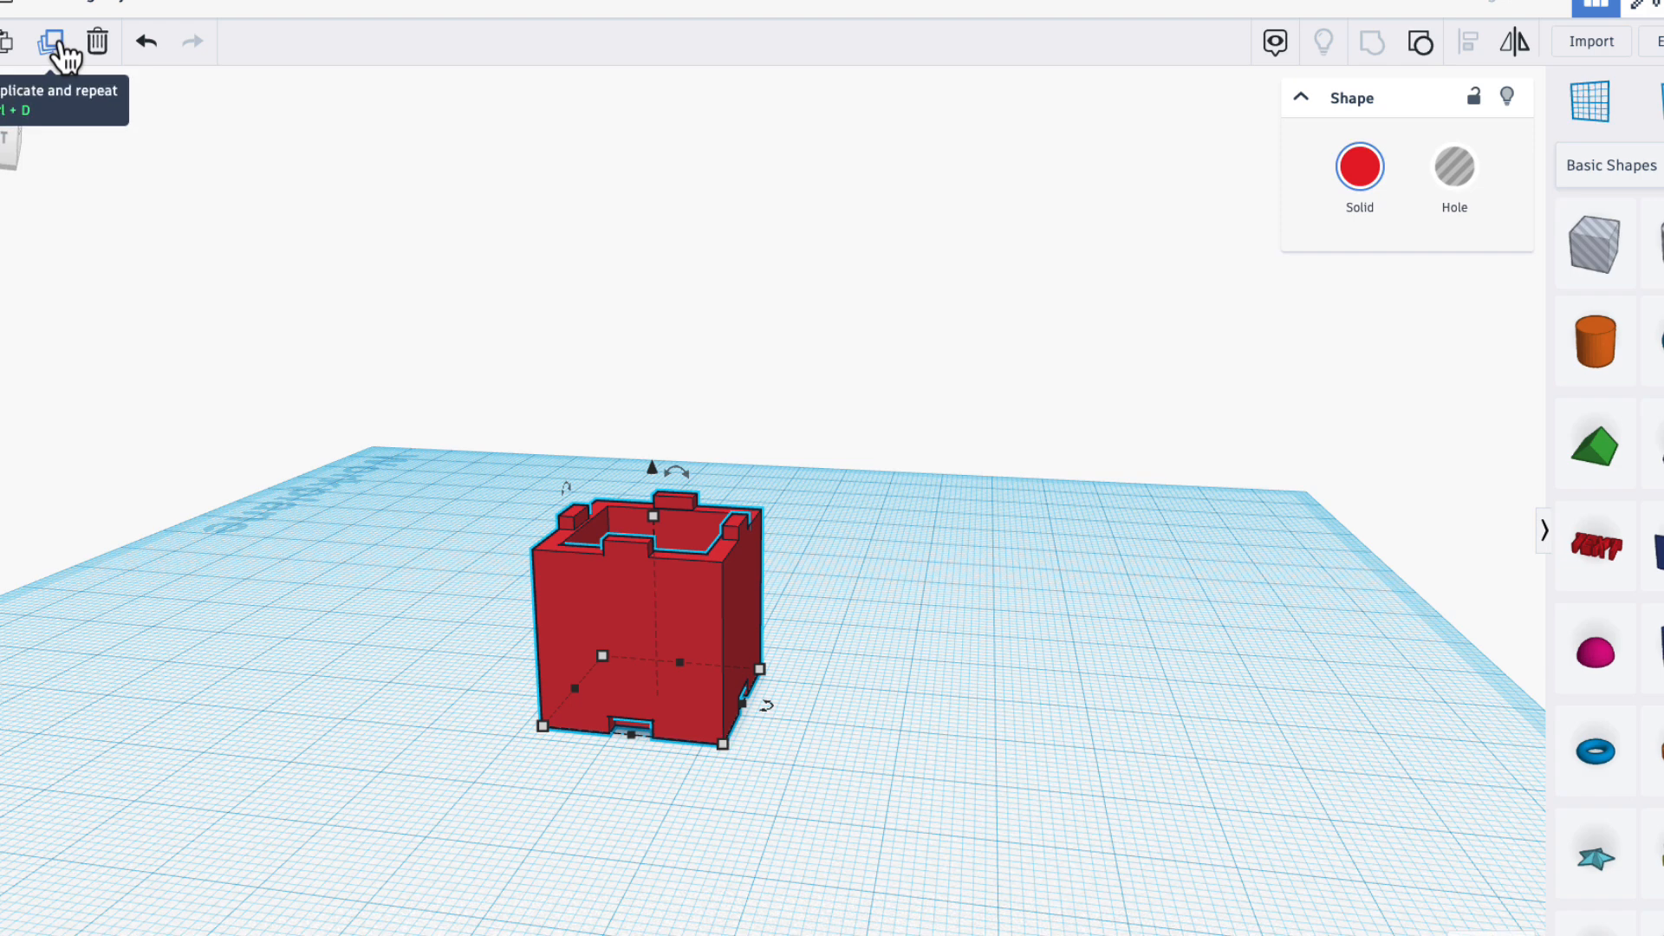
{"action": "left_click", "coordinate": [59, 43]}
{"action": "left_click_drag", "start_coordinate": [653, 473], "coordinate": [682, 293]}
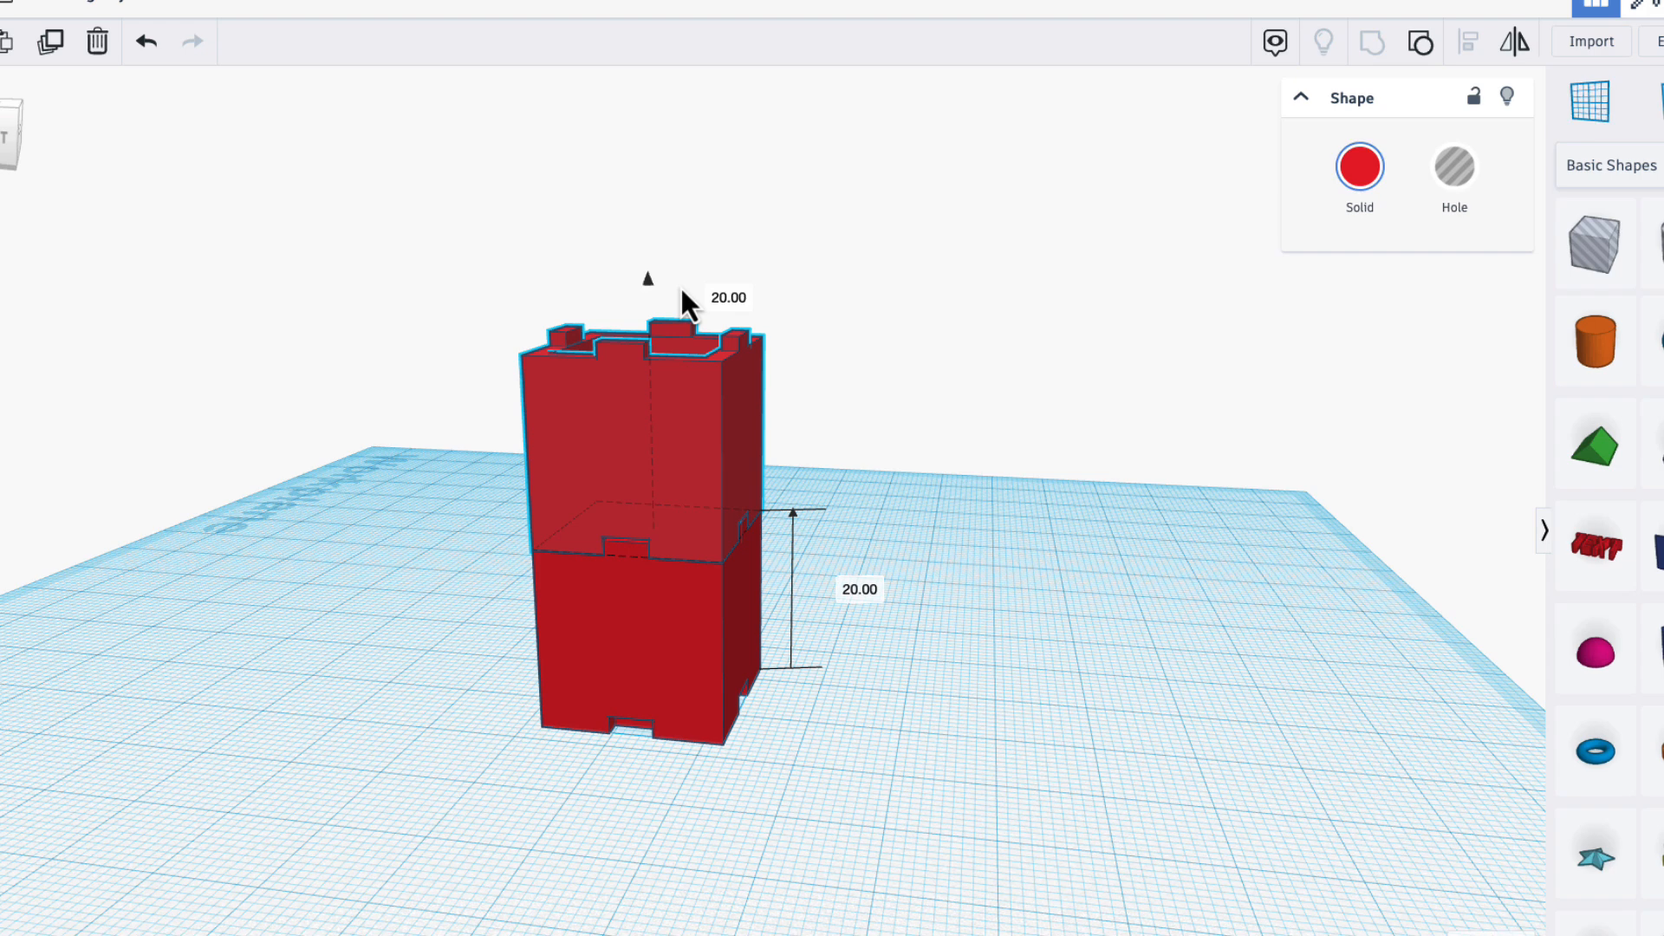
Step: Inspect from several angles how the lower box's rim tabs fit into the upper box's notches
{"action": "left_click", "coordinate": [731, 660]}
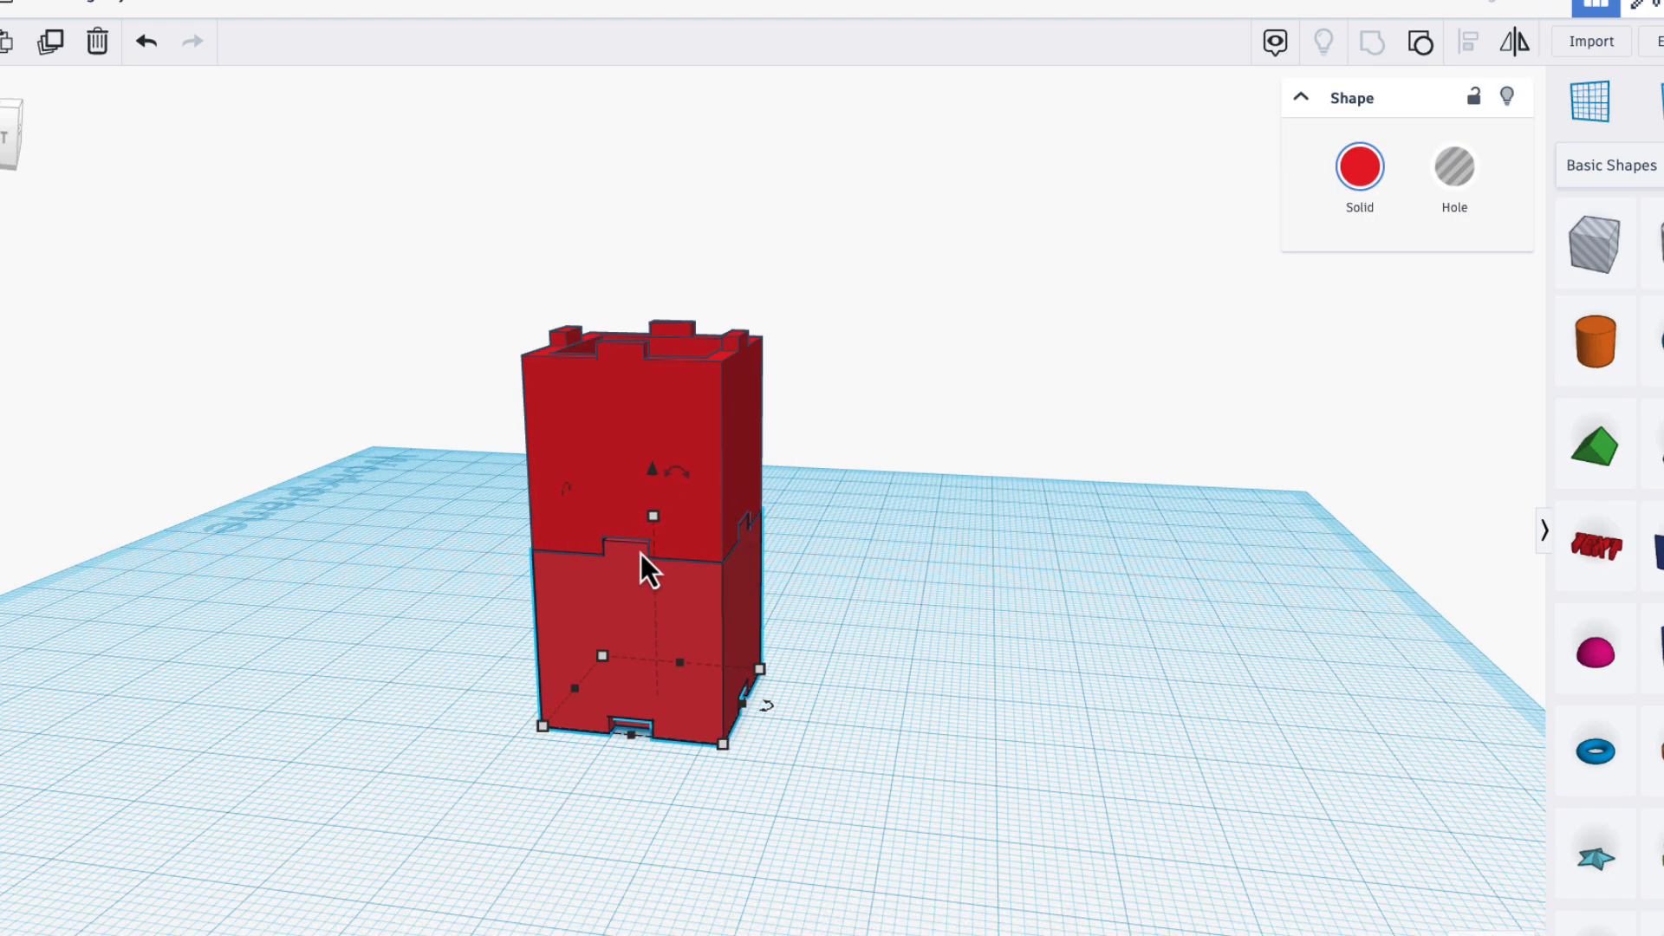
{"action": "scroll", "coordinate": [641, 553], "scroll_direction": "up", "scroll_amount": 5}
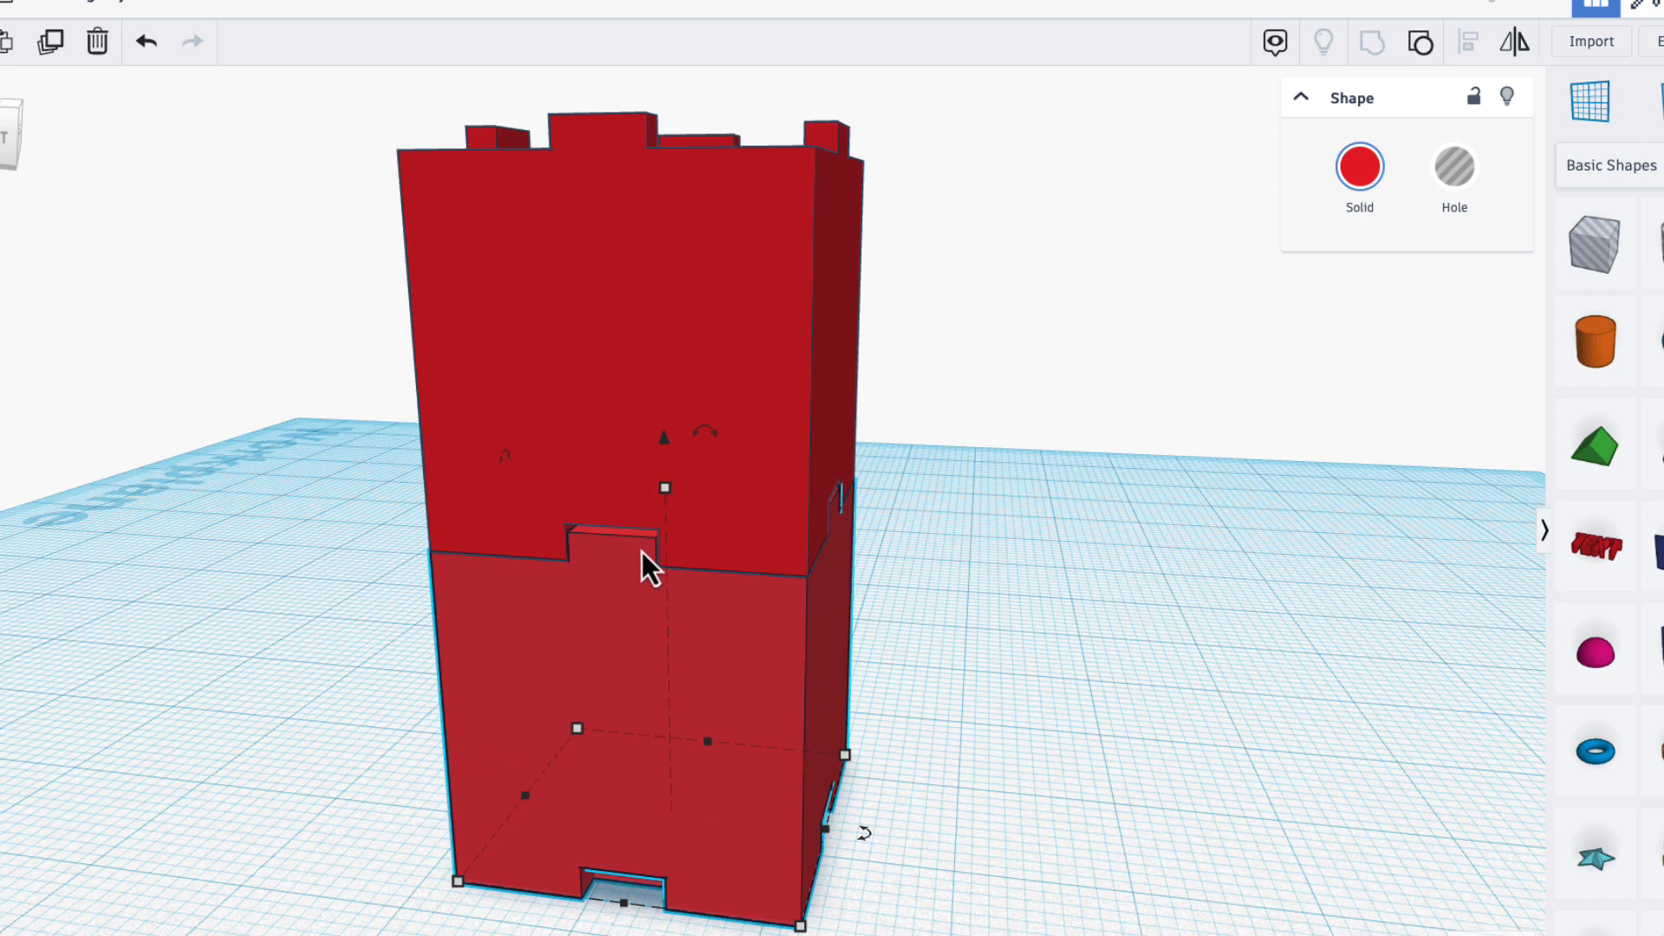
{"action": "scroll", "coordinate": [643, 551], "scroll_direction": "up", "scroll_amount": 4}
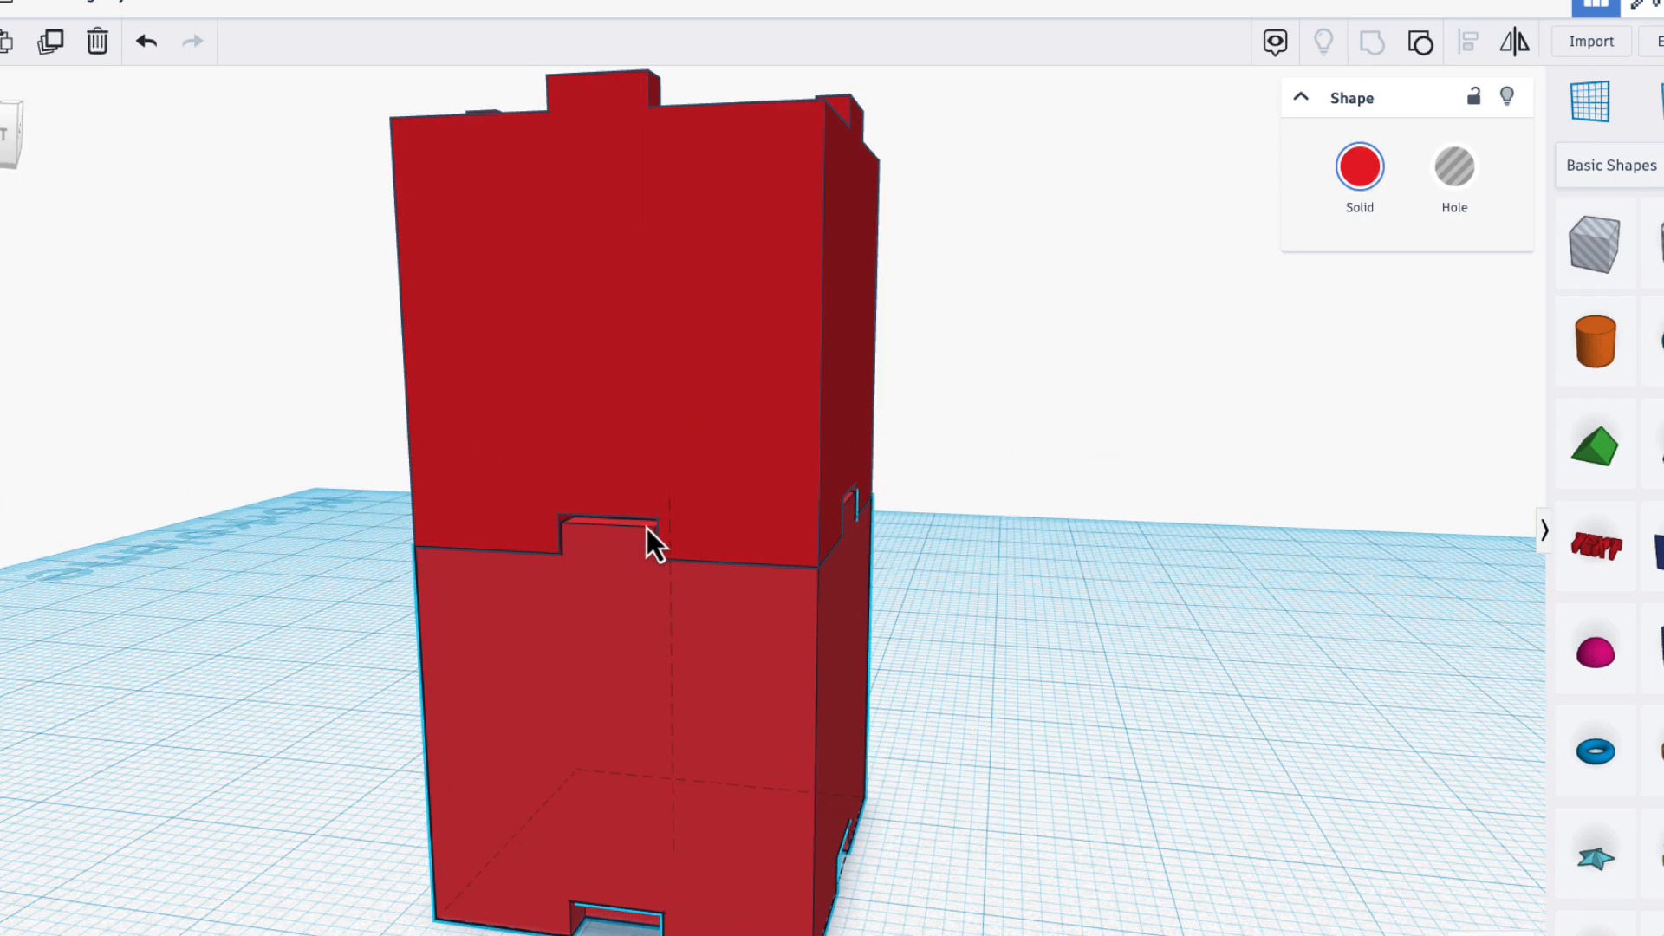
{"action": "right_click_drag", "start_coordinate": [646, 528], "coordinate": [371, 494]}
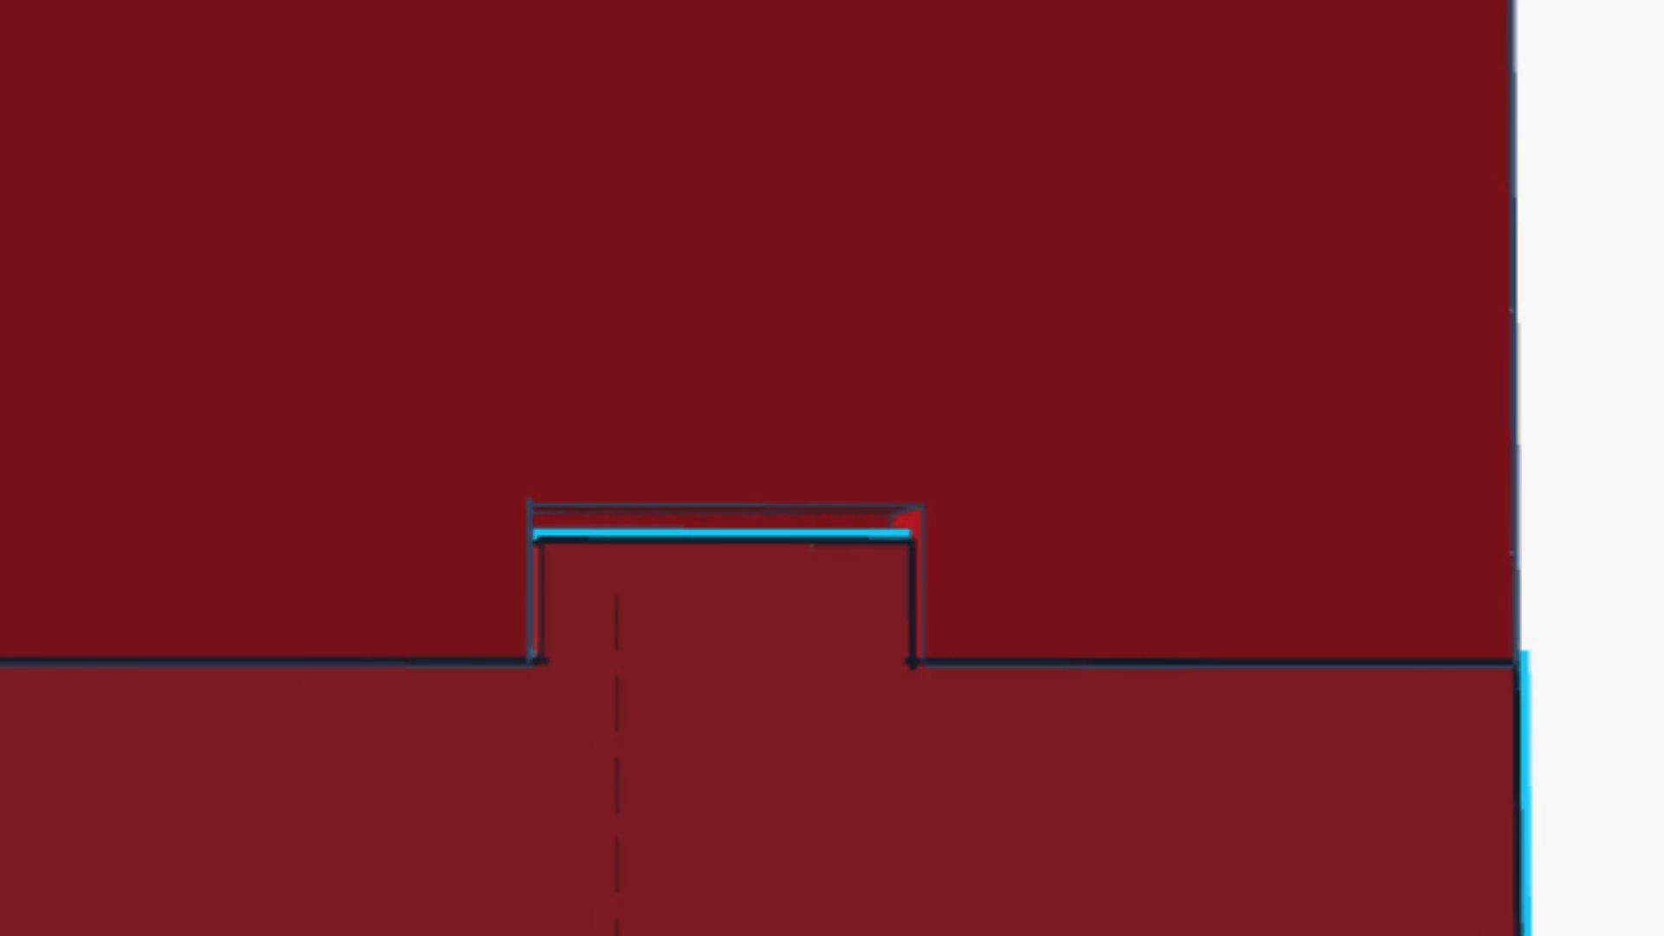
{"action": "right_click_drag", "start_coordinate": [1660, 884], "coordinate": [858, 883]}
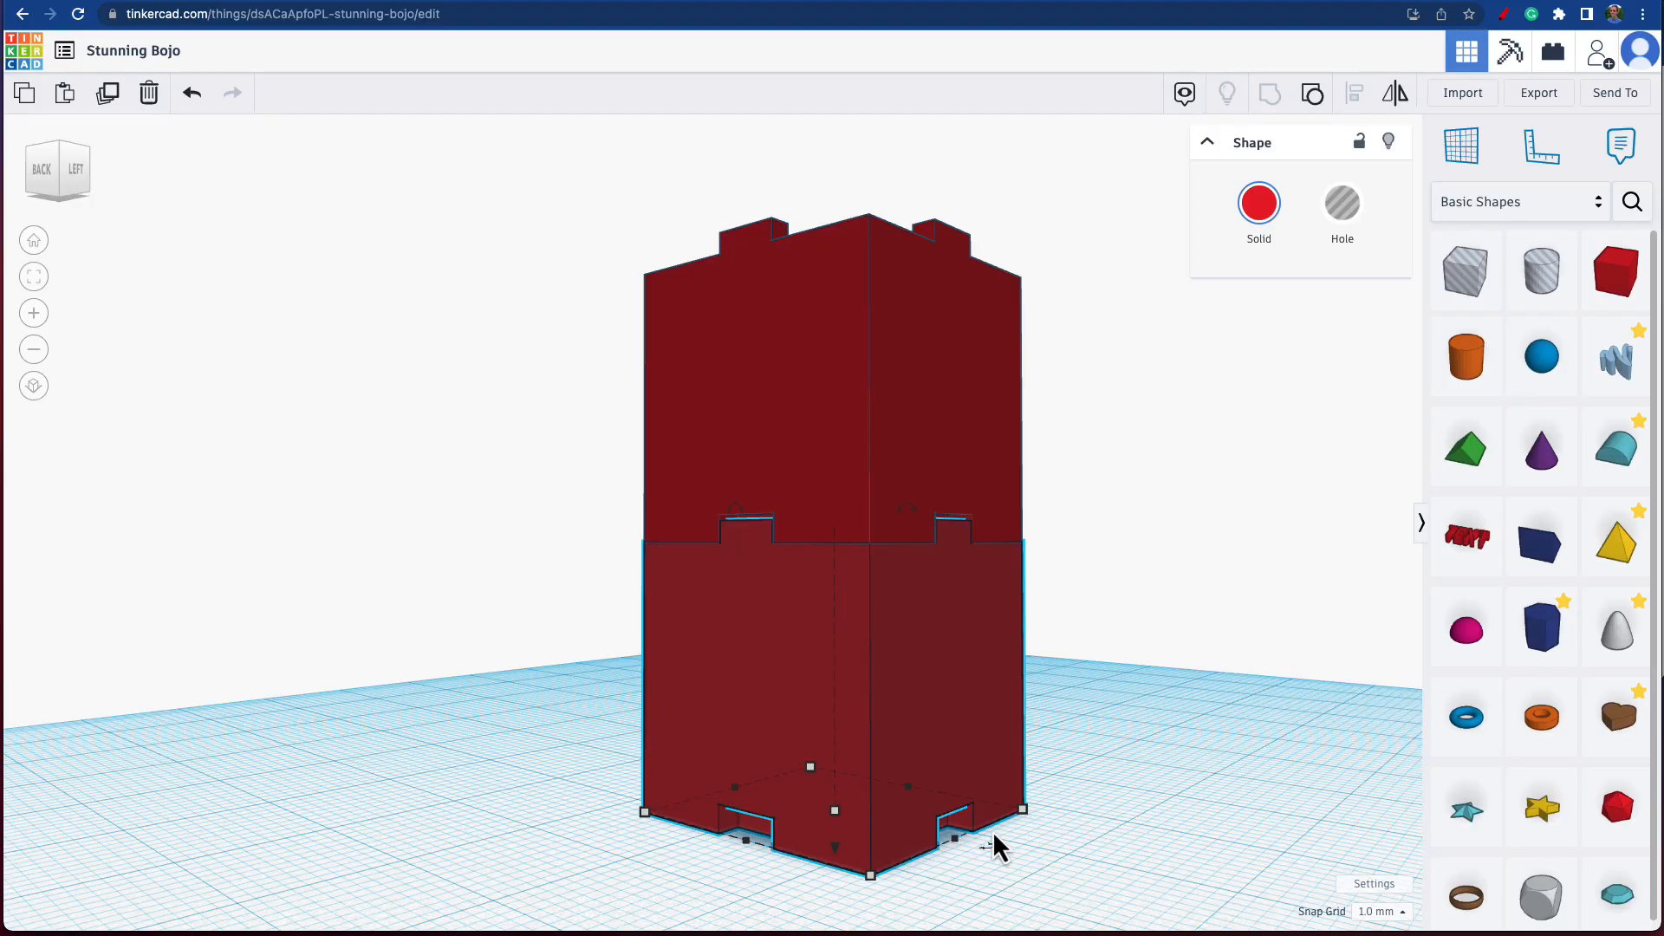
{"action": "right_click_drag", "start_coordinate": [992, 840], "coordinate": [725, 876]}
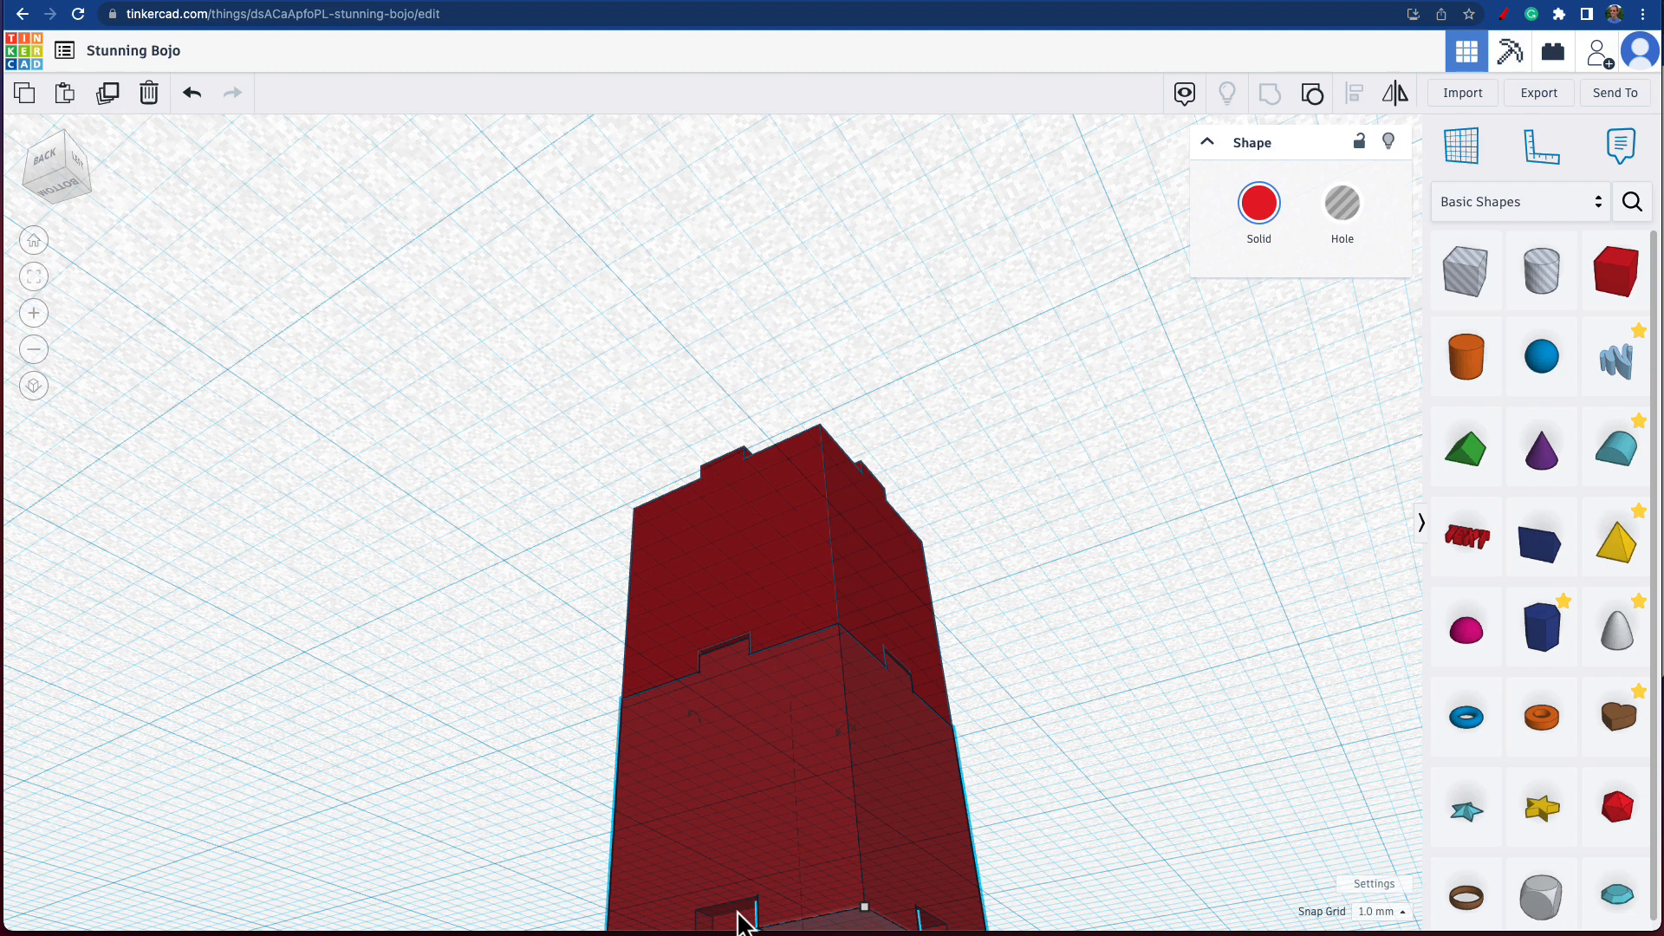
{"action": "scroll", "coordinate": [794, 810], "scroll_direction": "down", "scroll_amount": 2}
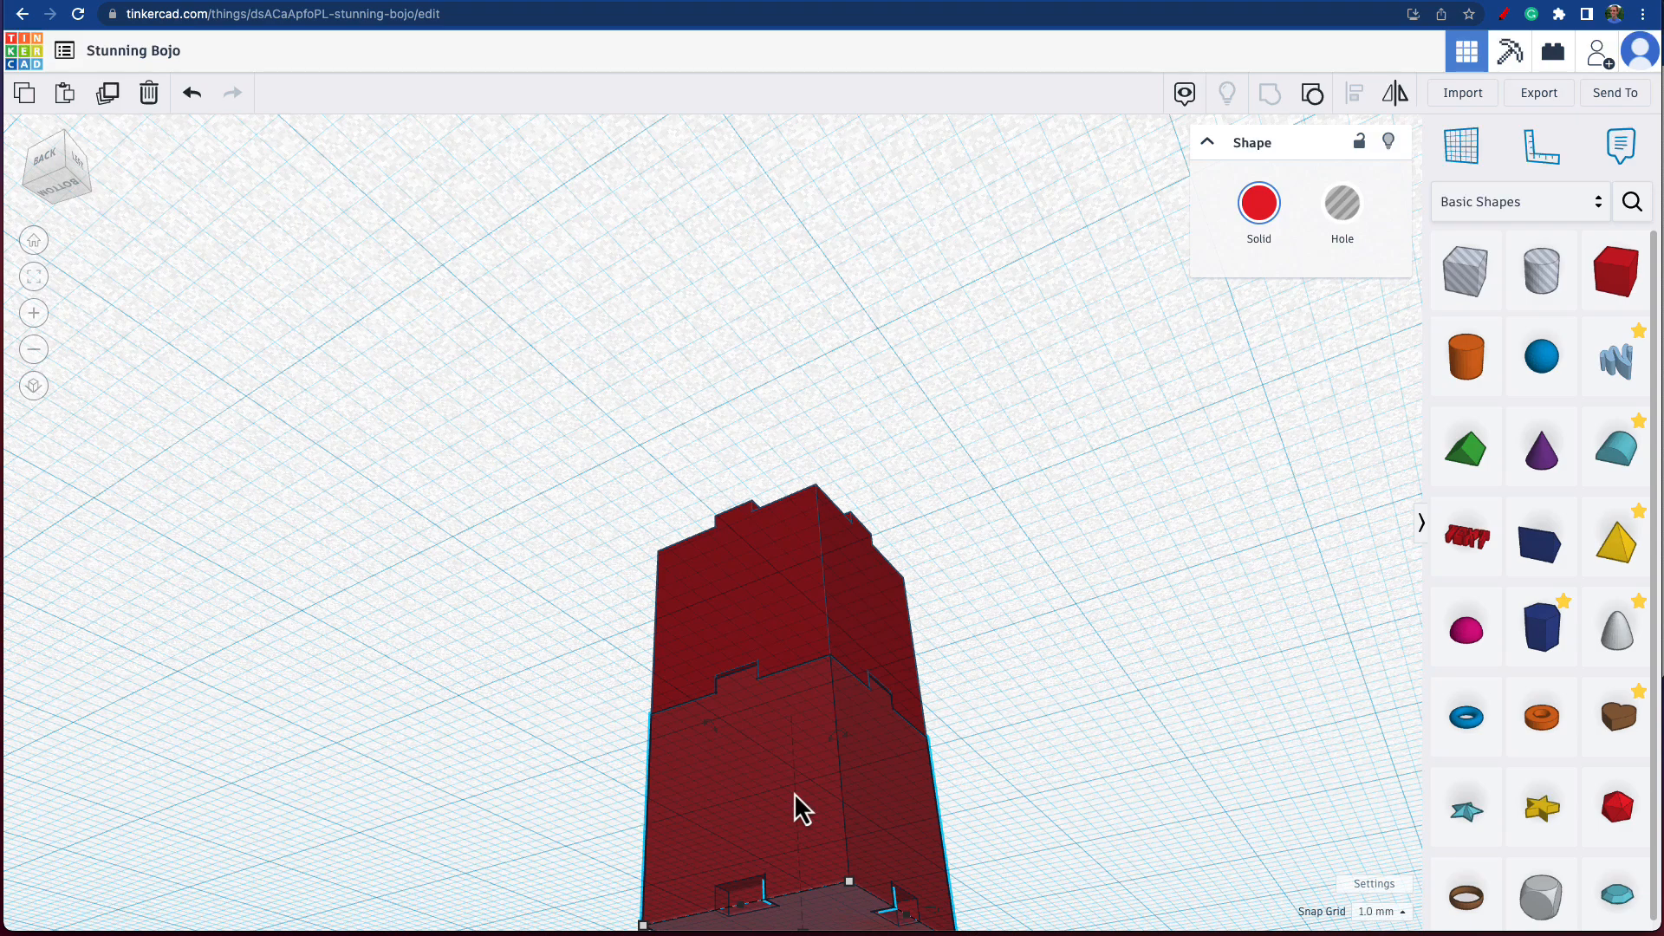